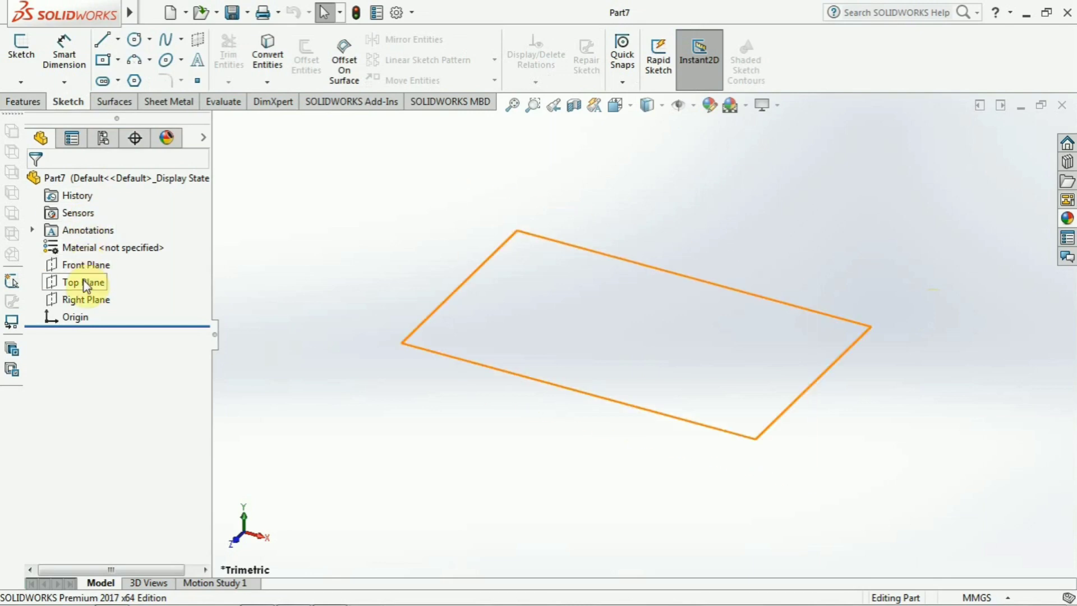
Start a sketch on the Front Plane and draw a vertical centerline about 96 mm long passing through the origin.
left_click(91, 268)
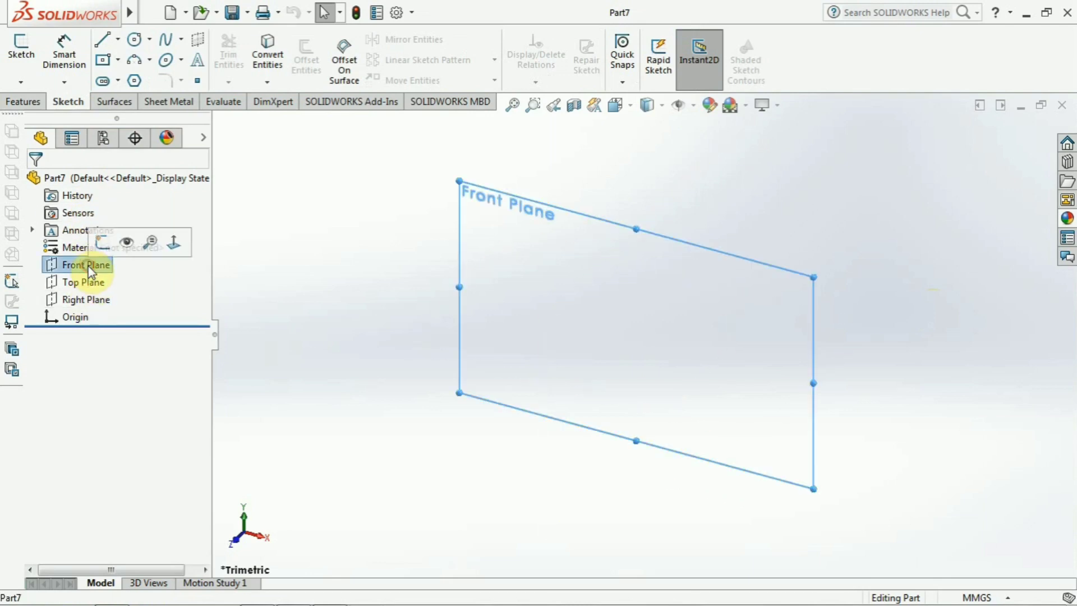
left_click(99, 248)
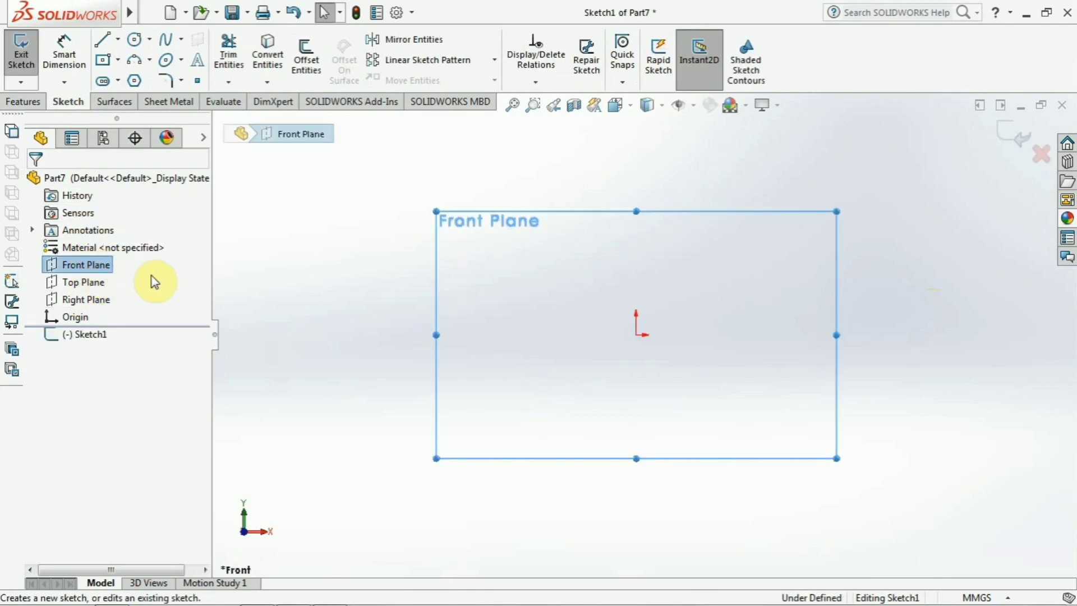
left_click(117, 40)
left_click(126, 77)
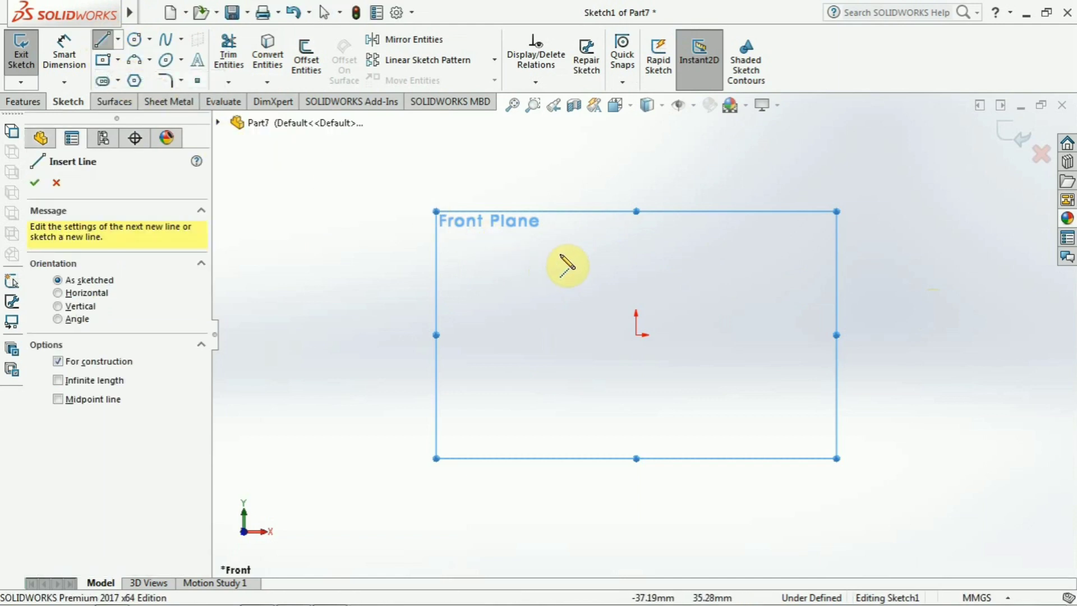
left_click(637, 239)
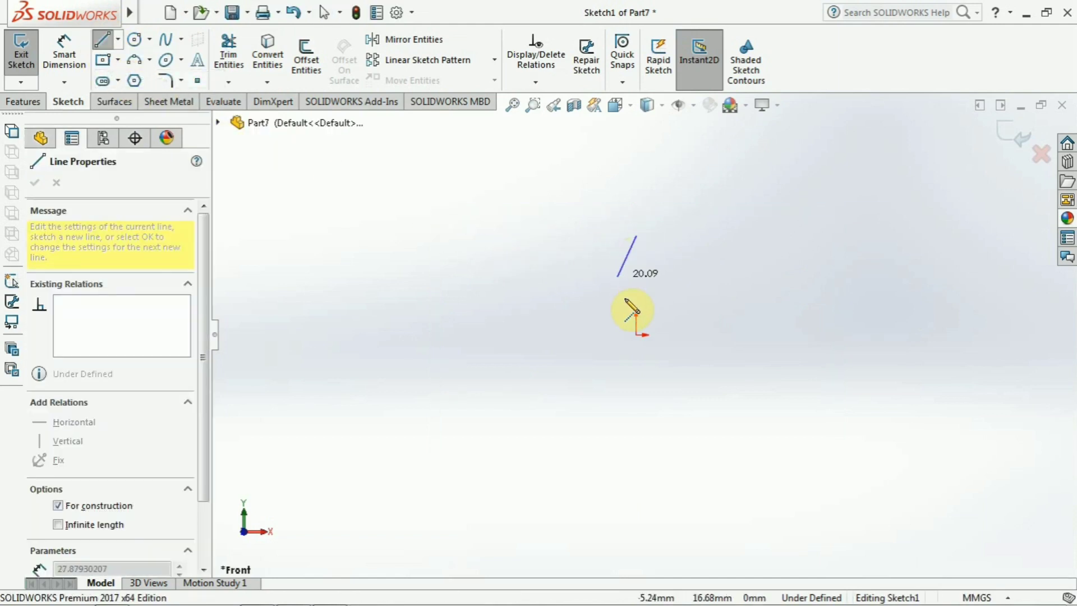
left_click(637, 452)
key("Escape")
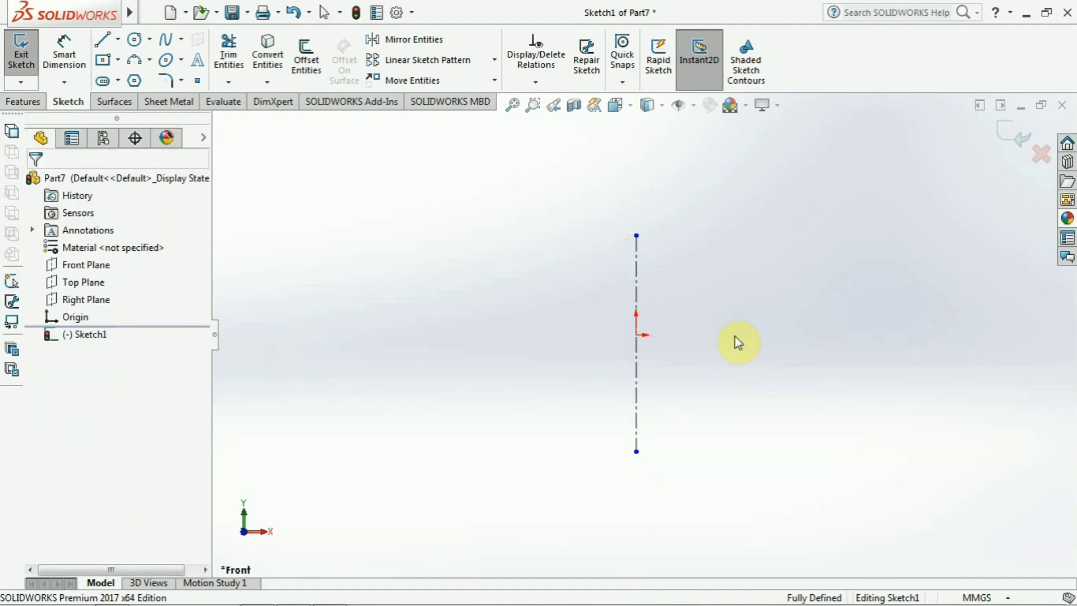
Dimension the vertical centerline's length to 91.65 mm.
left_click(64, 55)
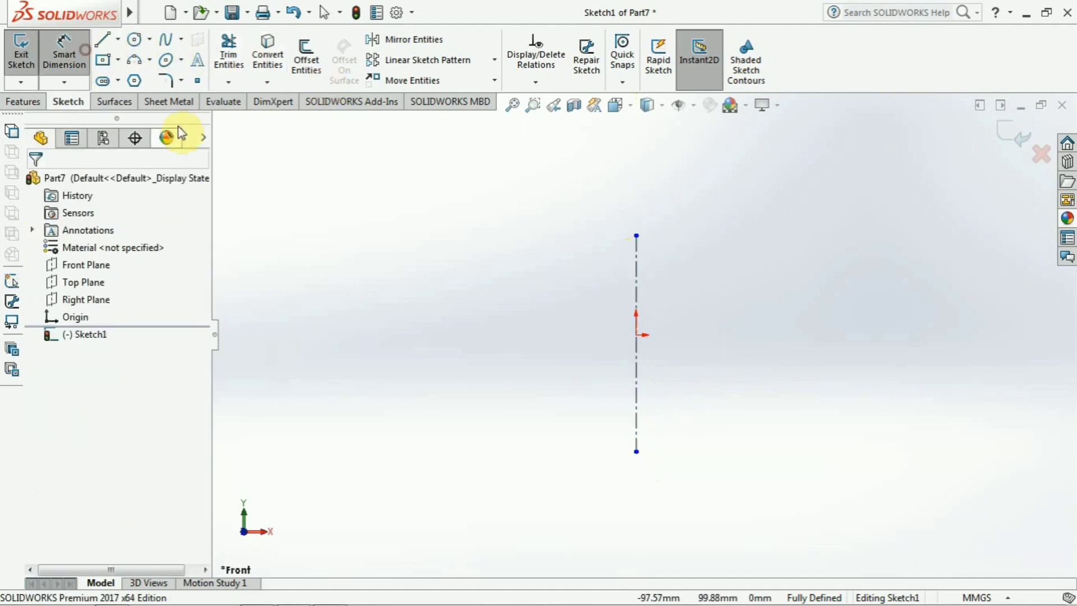
left_click(636, 373)
left_click(734, 374)
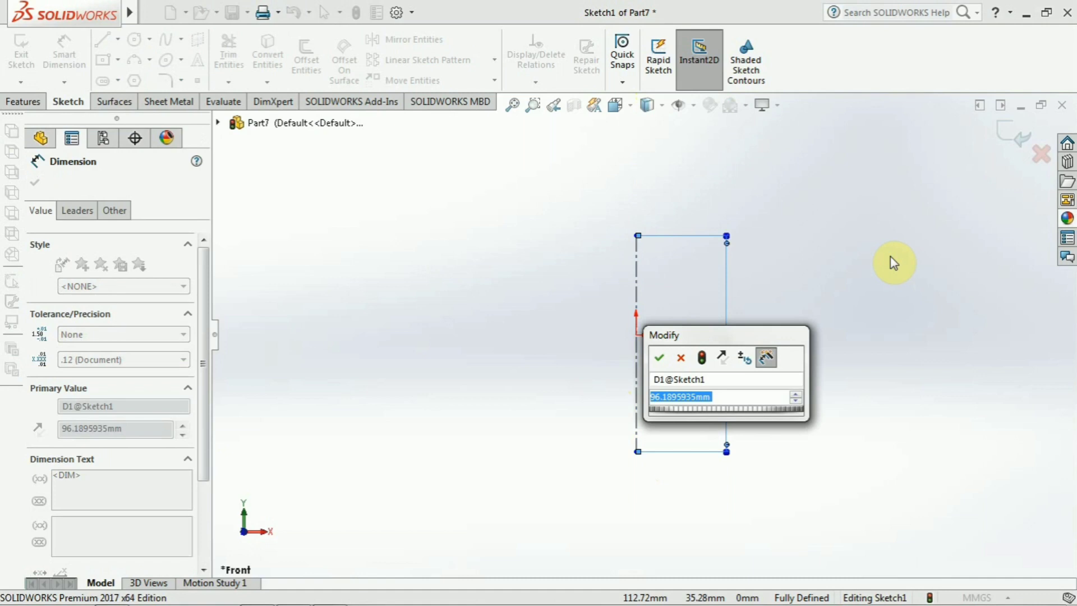
type("91.65")
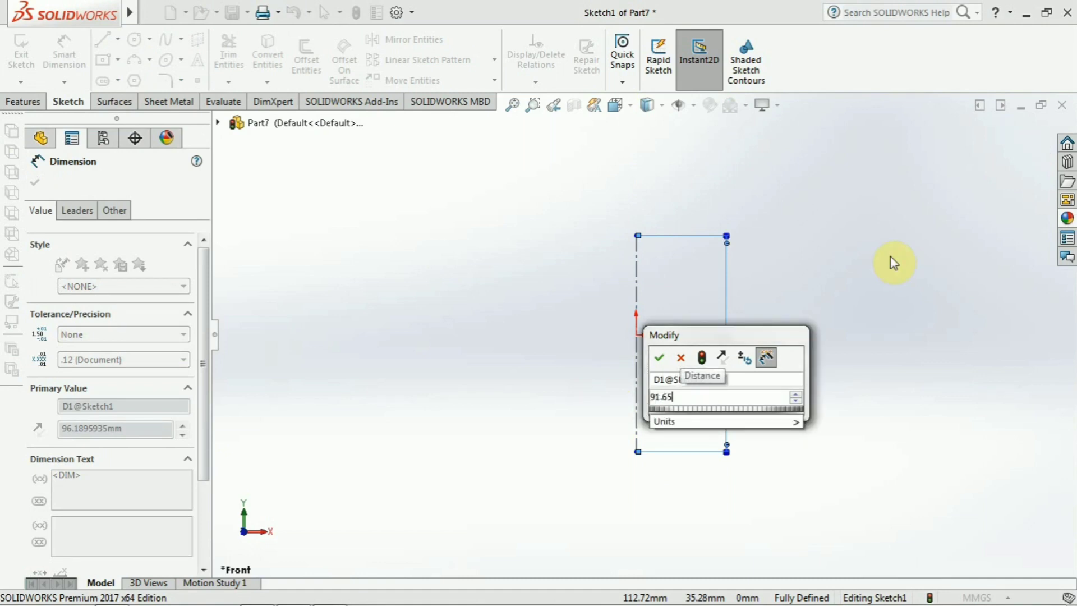
key("Return")
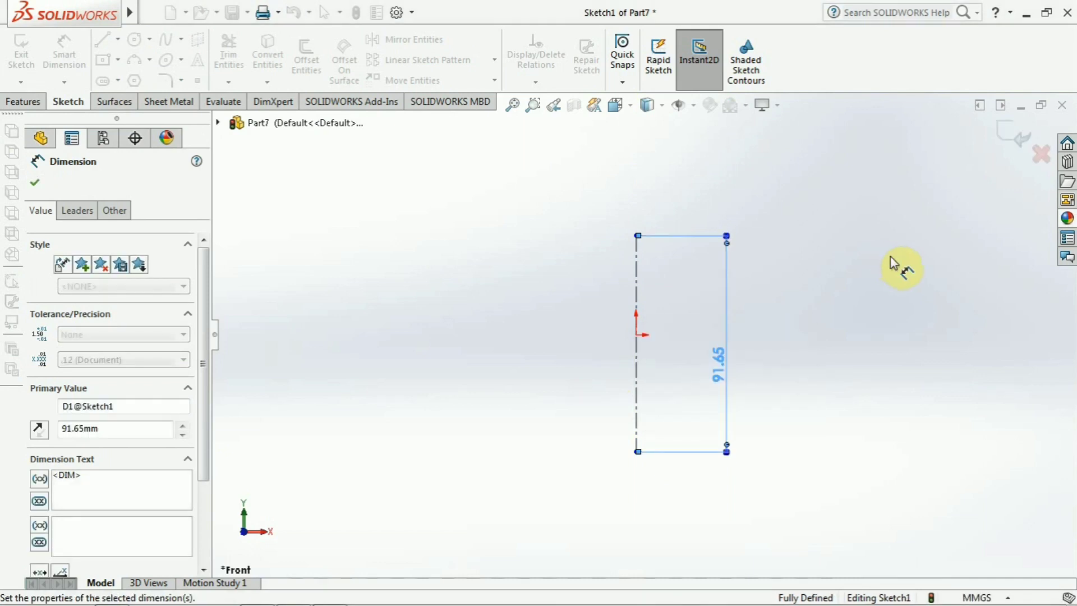
left_click(592, 251)
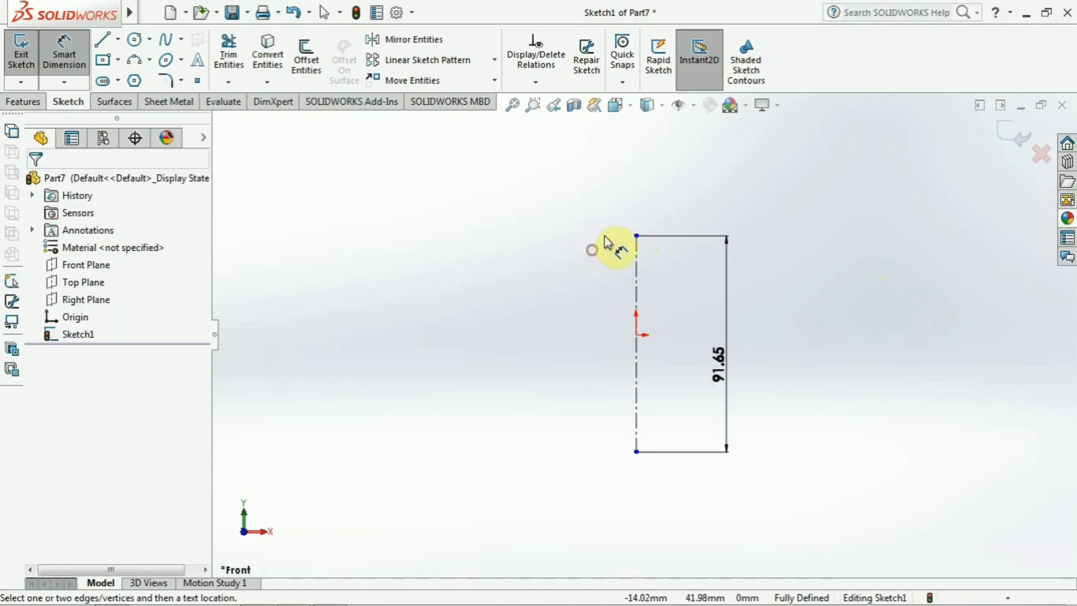
Dimension the distance from the centerline's top endpoint to the origin as 12.5 mm.
left_click(637, 236)
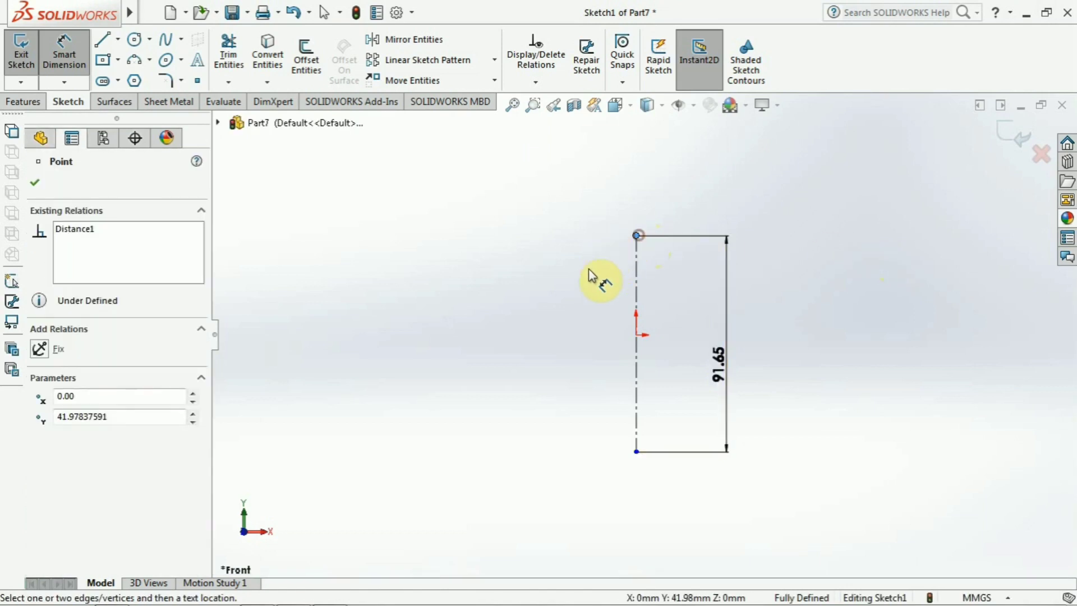
left_click(636, 335)
left_click(798, 303)
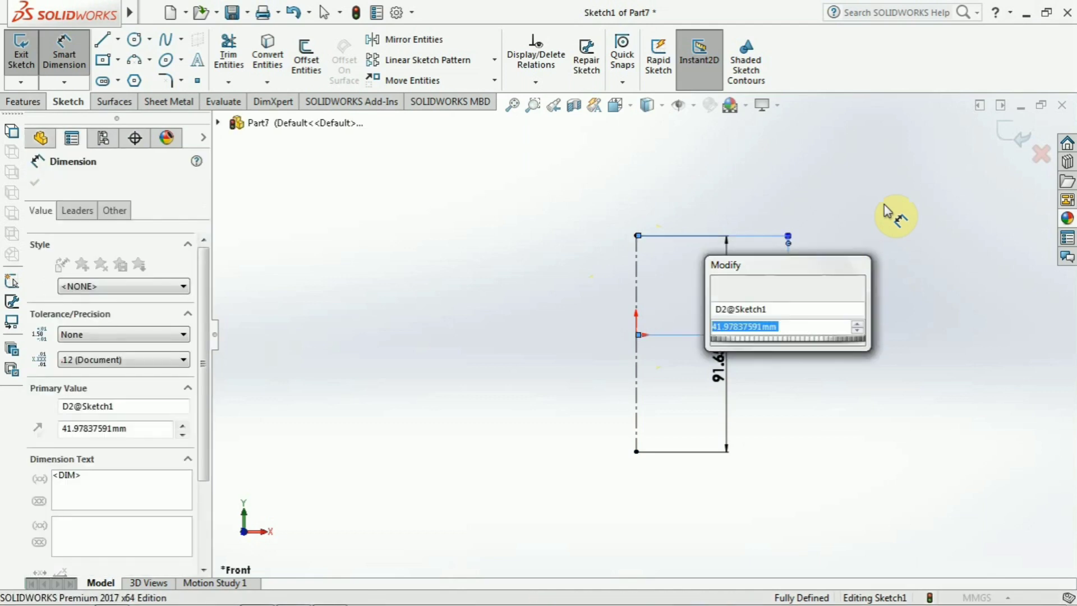
type("12.")
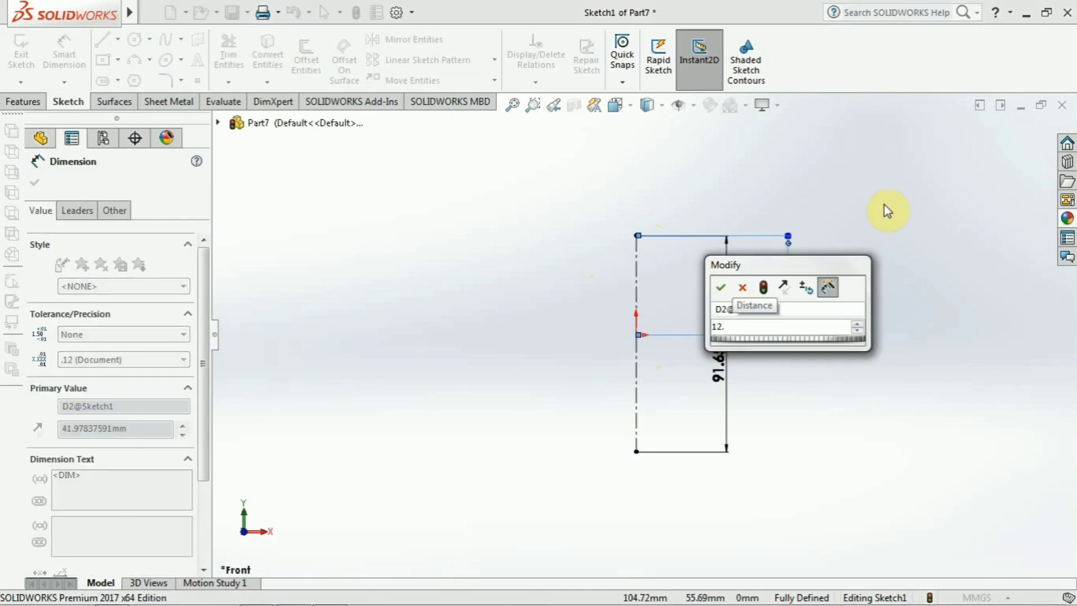
type("5")
key("Return")
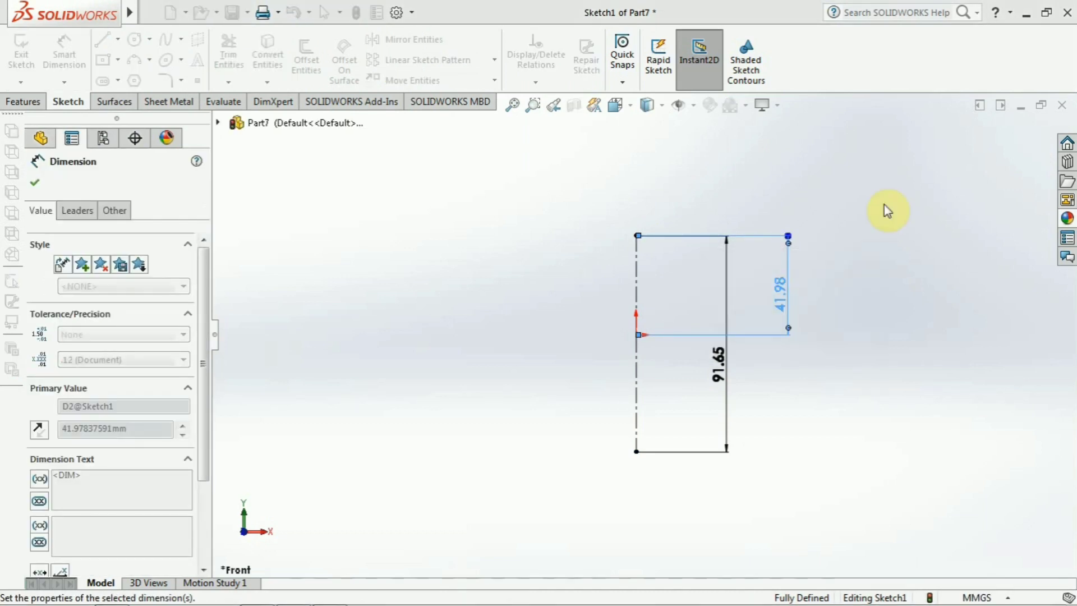
left_click(882, 205)
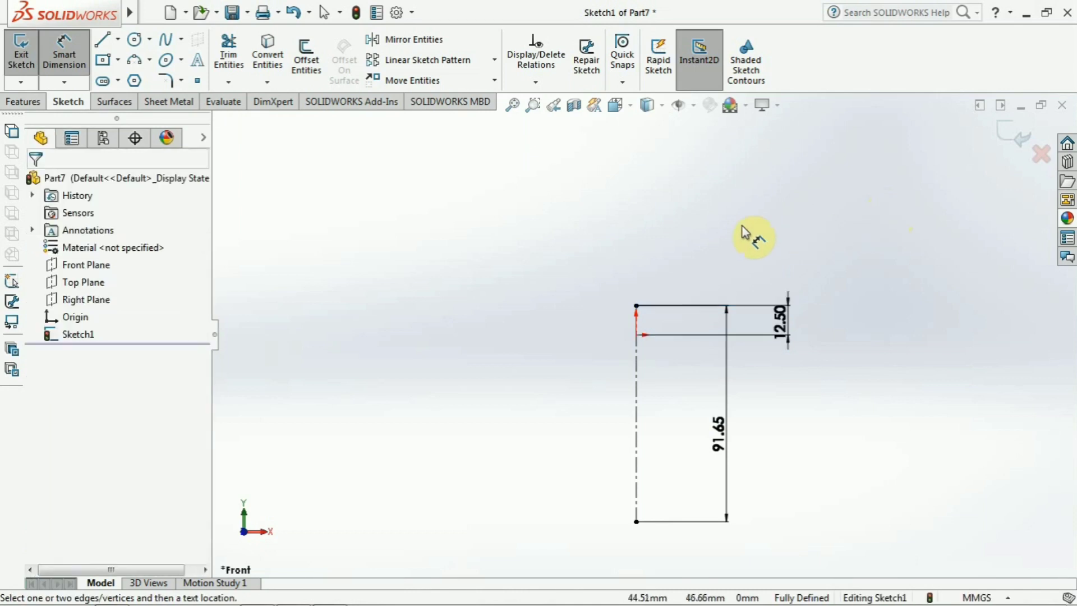
Draw a two-point spline about 67 mm long from the centerline's top endpoint, sloping down to a point left of the origin.
scroll(742, 227, "up", 2)
scroll(748, 421, "down", 2)
scroll(466, 404, "down", 2)
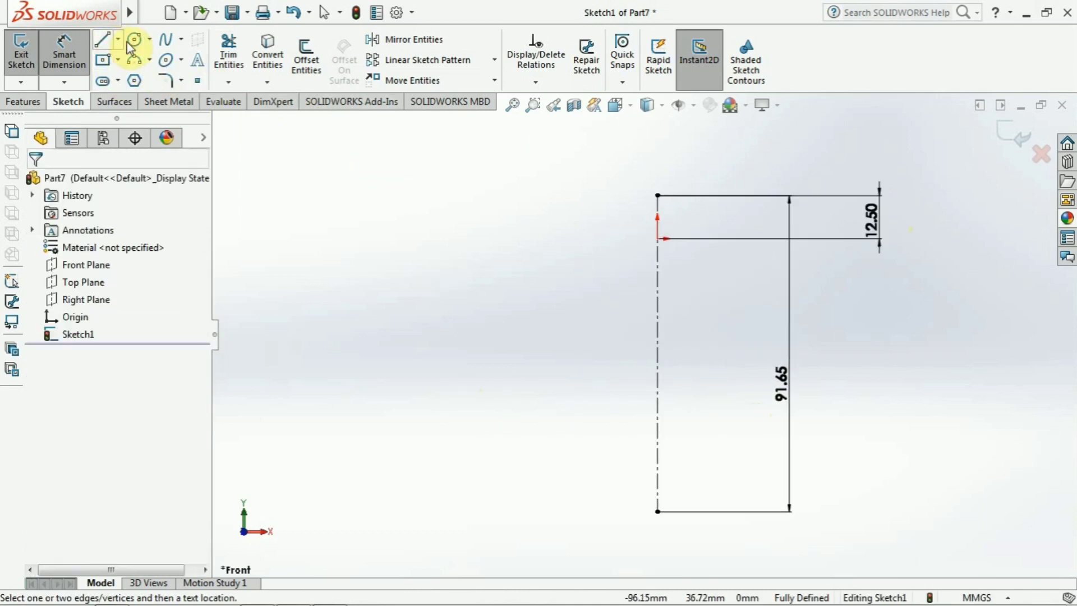
left_click(166, 39)
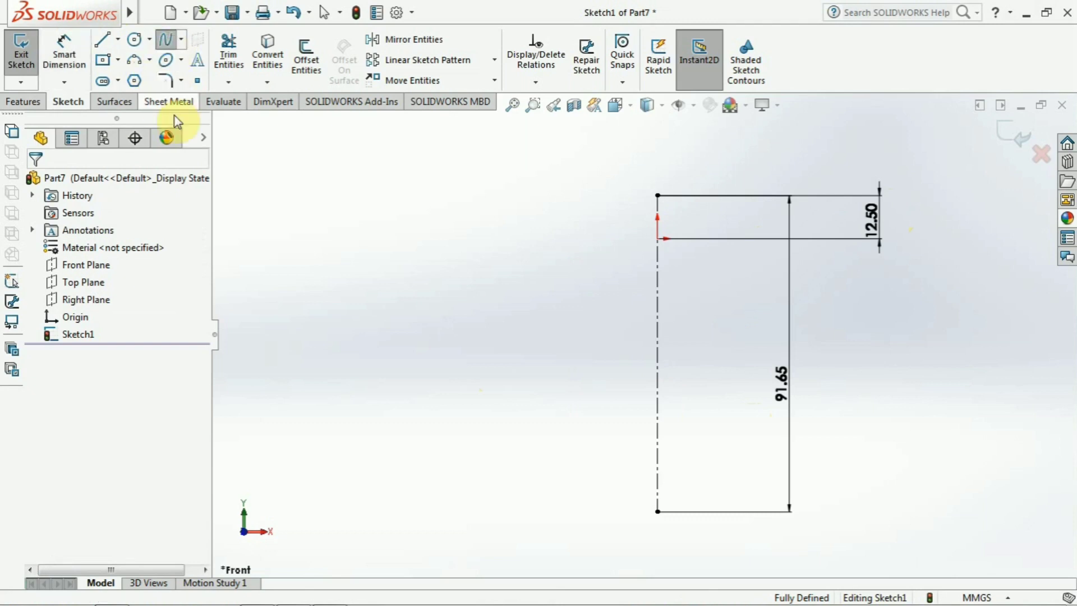
left_click(658, 196)
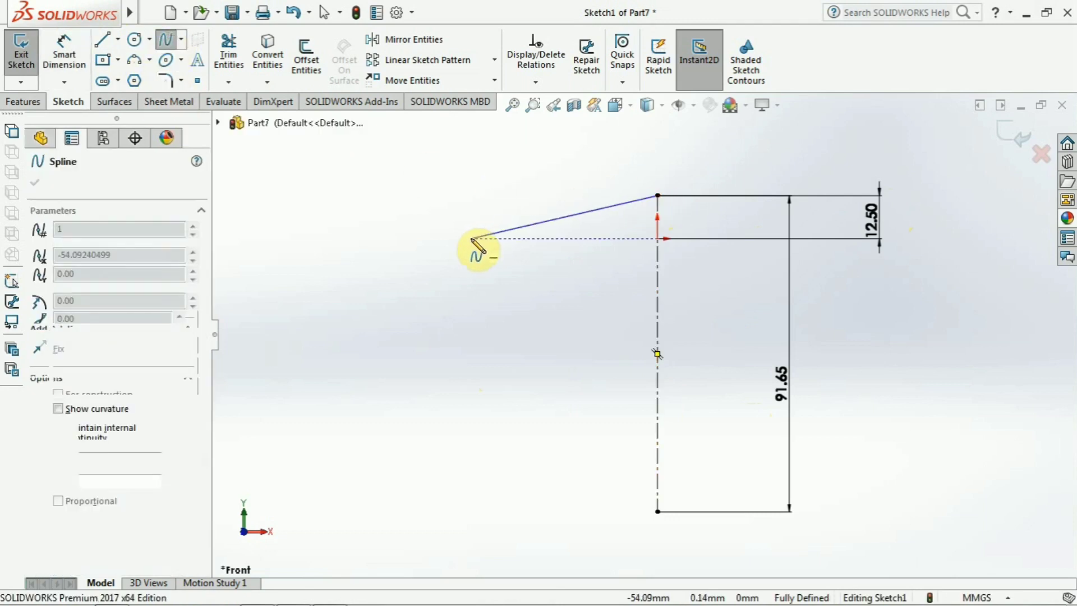
left_click(432, 248)
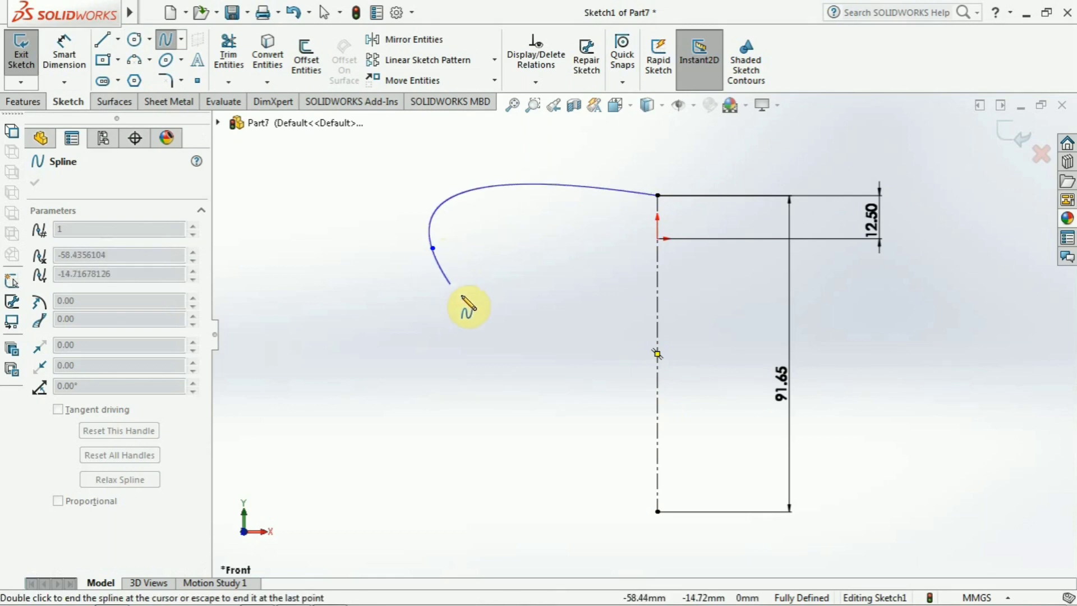
key("Escape")
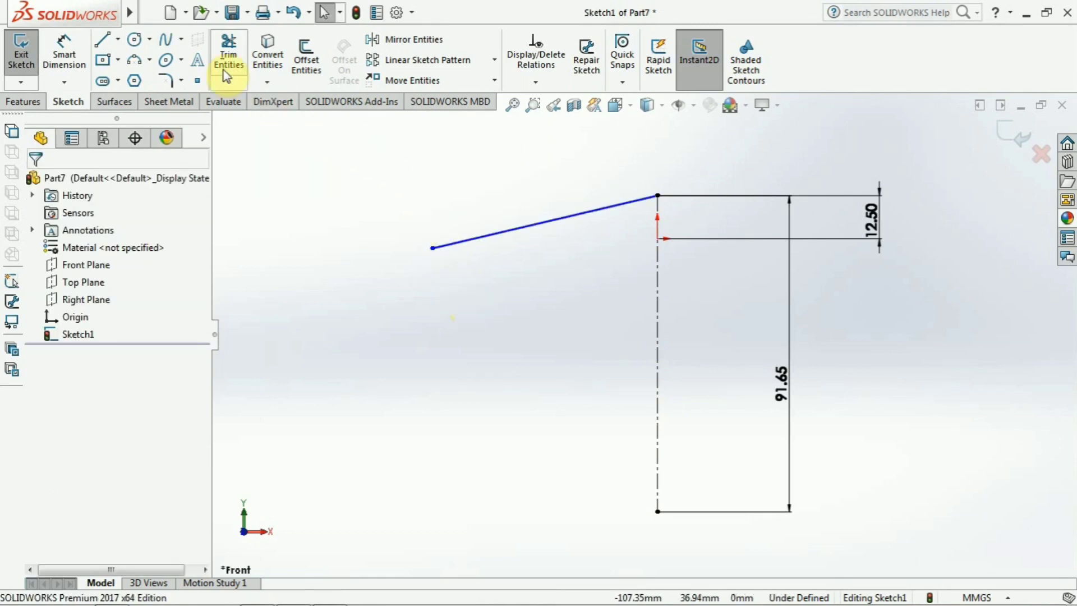
Draw a second two-point spline about 100 mm long from the first spline's free left end to the centerline's bottom endpoint.
left_click(167, 43)
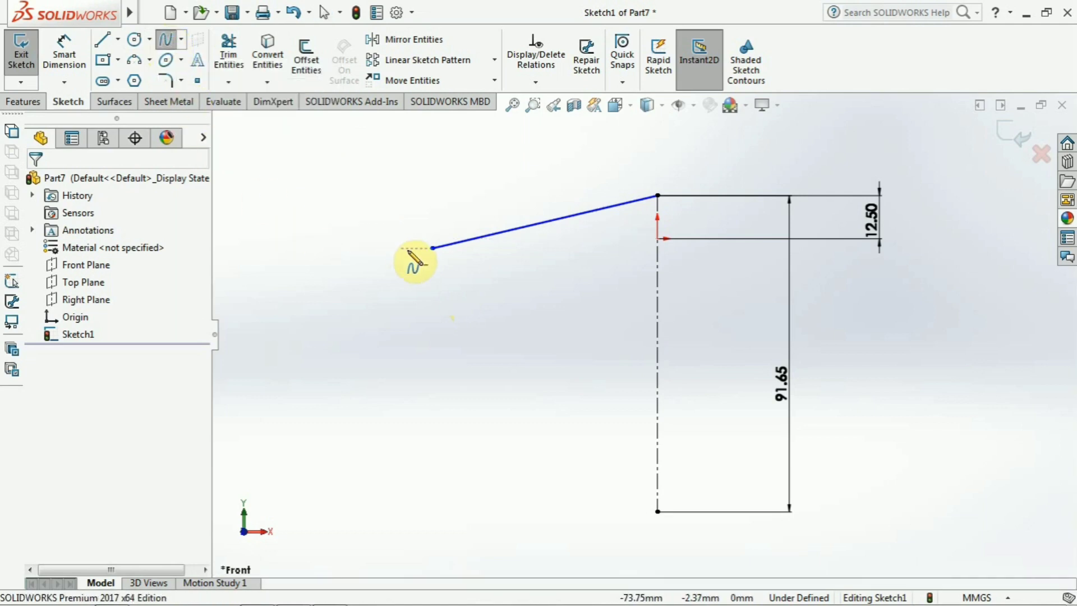
left_click(430, 249)
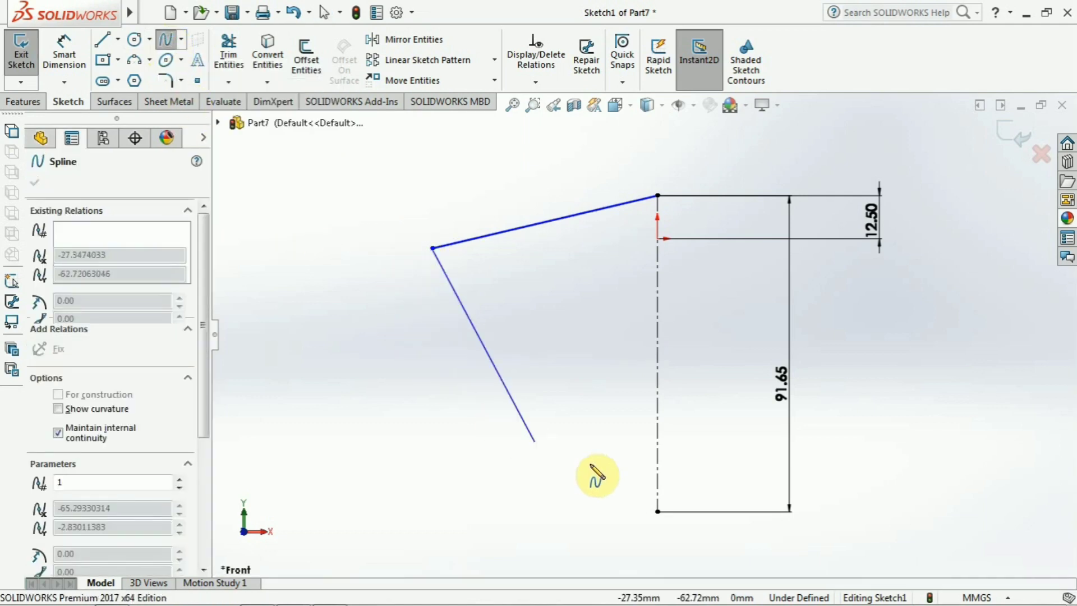
left_click(657, 511)
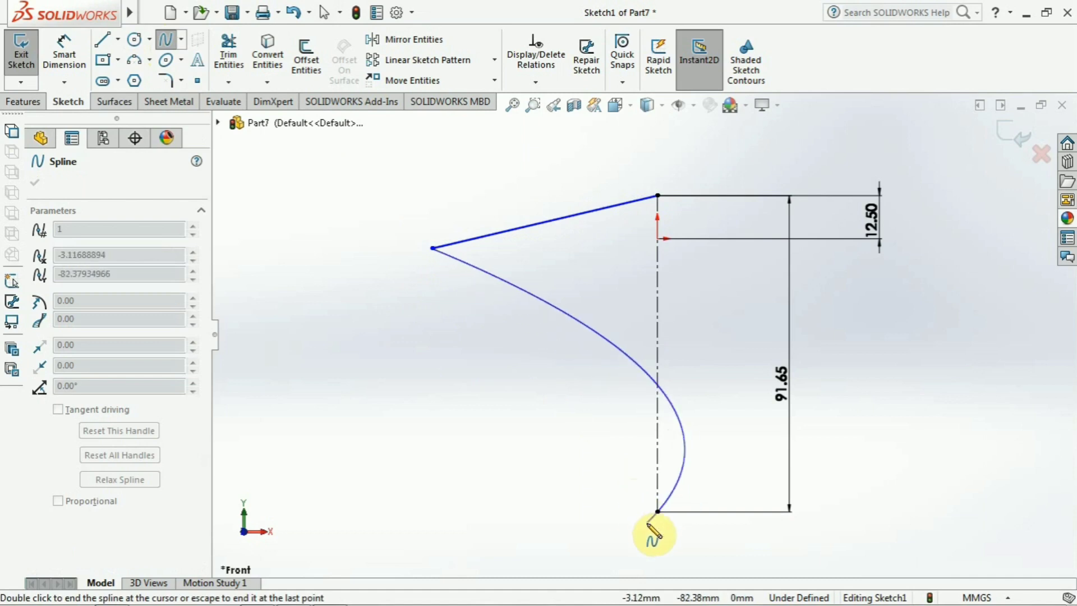
key("Escape")
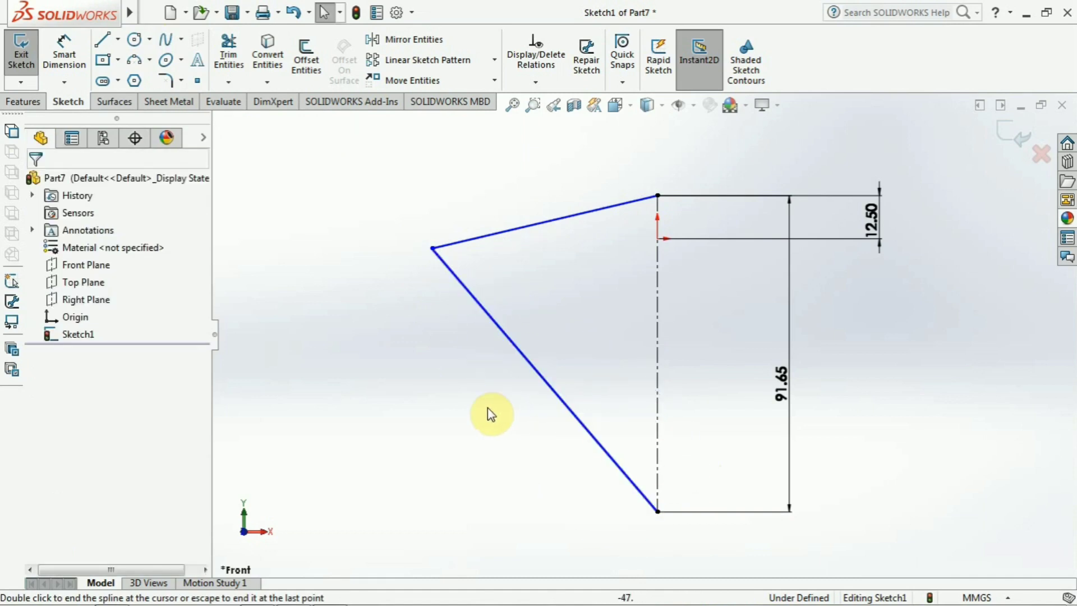
Bow the lower spline outward using its bottom-end tangent handle and make that handle horizontal.
left_click(596, 446)
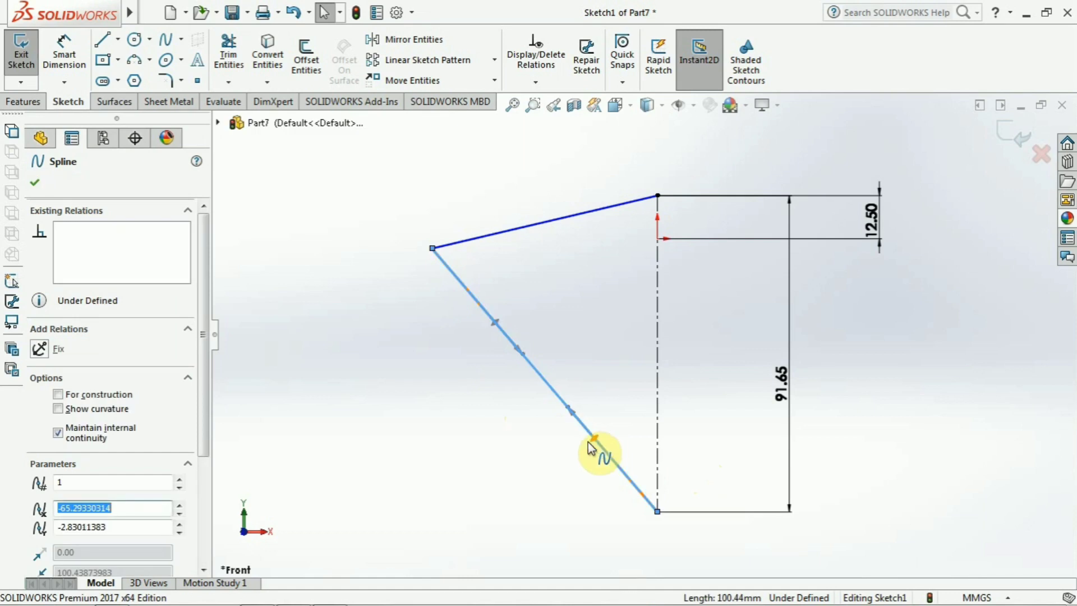
left_click_drag(589, 443, 555, 506)
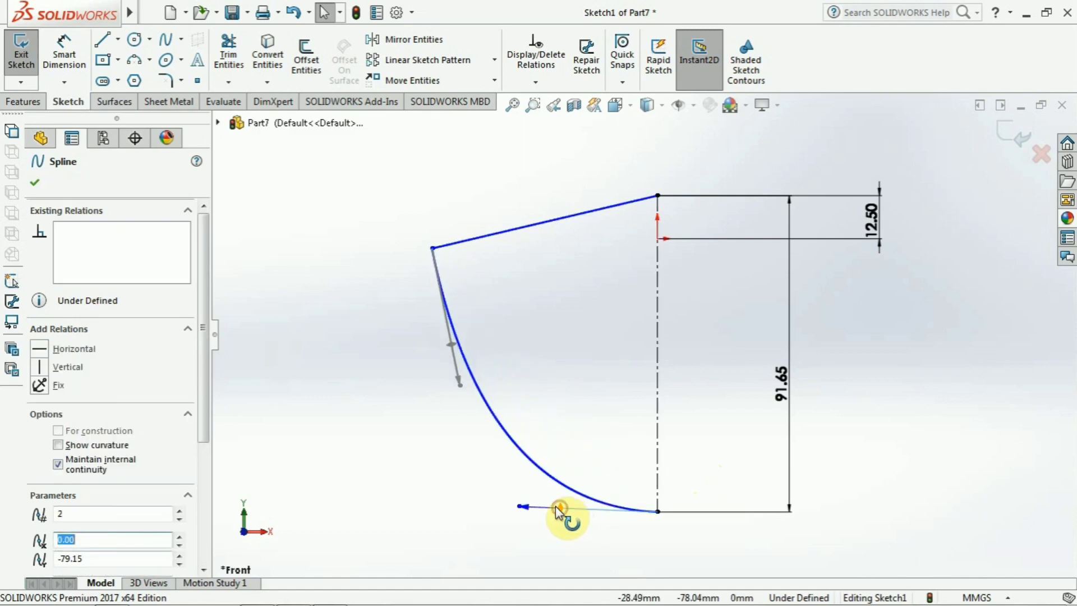
left_click(37, 351)
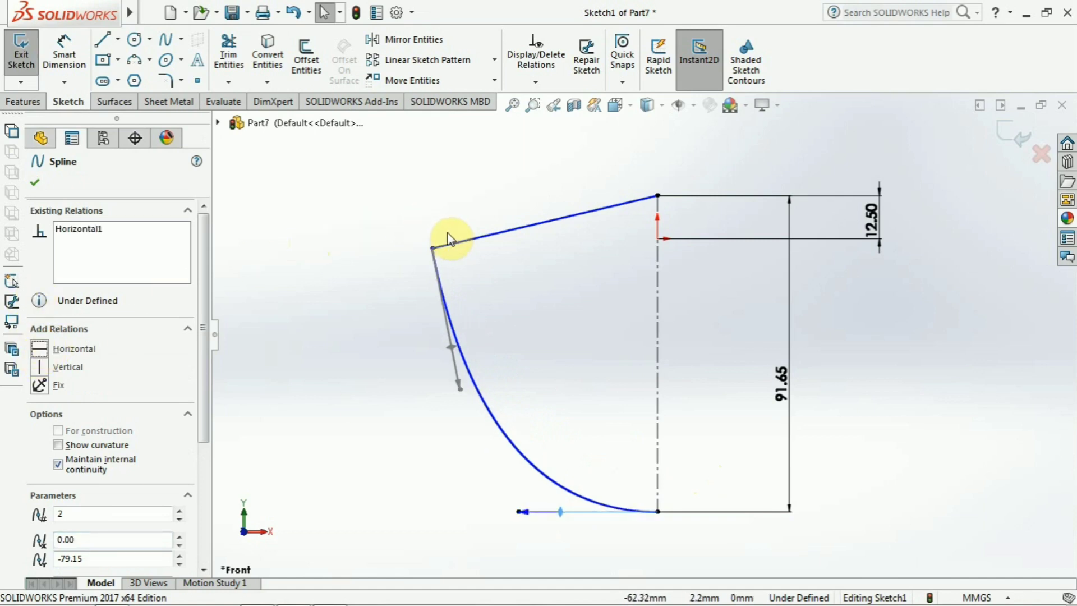
Arch the upper spline upward with its tangent handles and make the handle at the centerline's top endpoint horizontal.
left_click(465, 239)
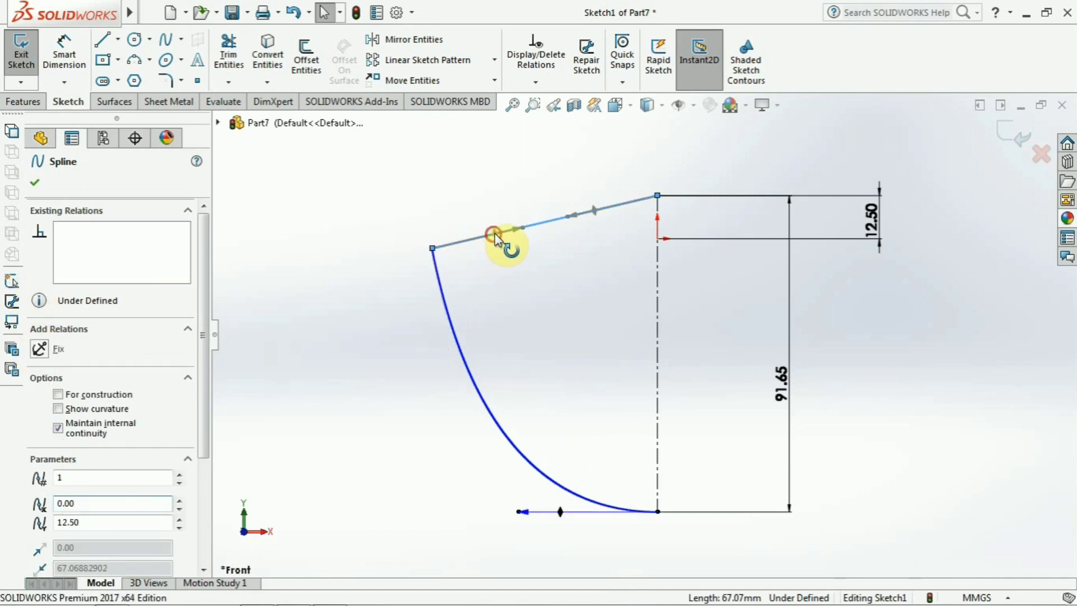
left_click_drag(507, 247, 491, 226)
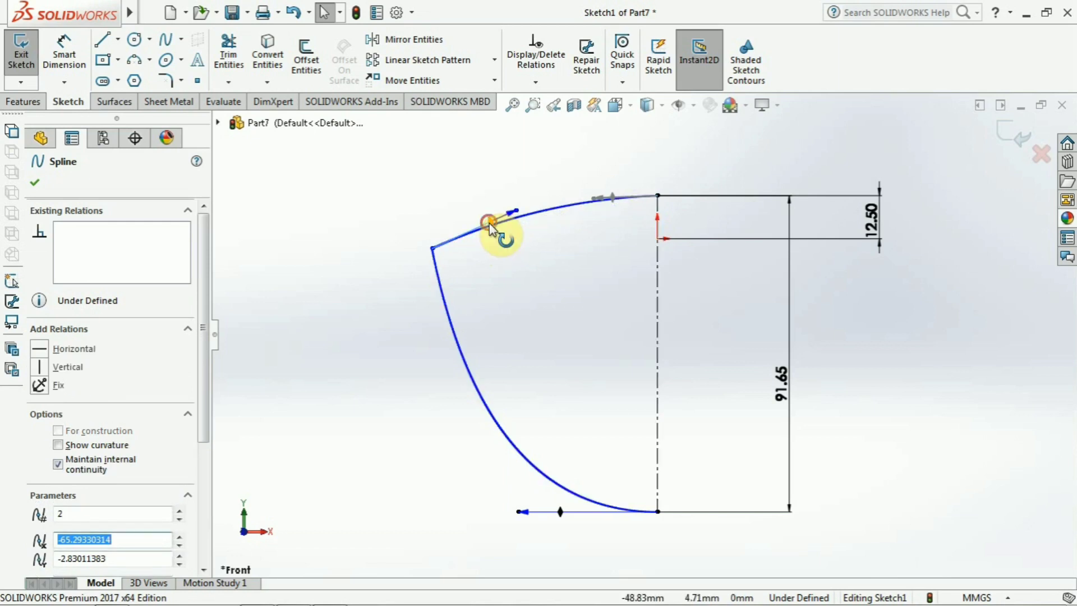
left_click(599, 199)
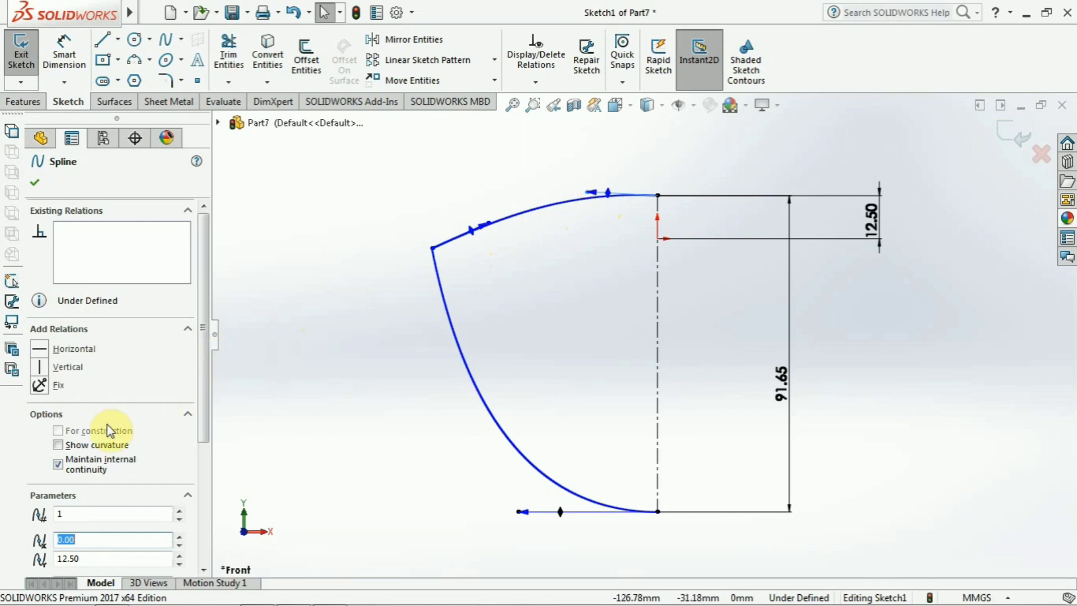
left_click(39, 350)
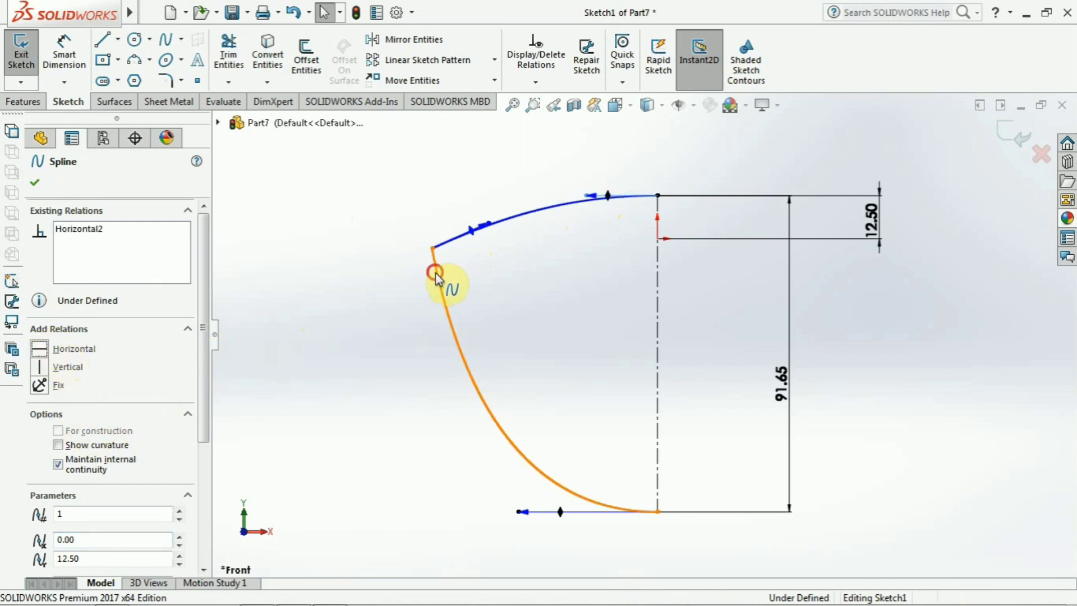
Rotate the tangent handle at the lower spline's upper end outward so the curve bulges further from the centerline.
left_click_drag(435, 274, 408, 361)
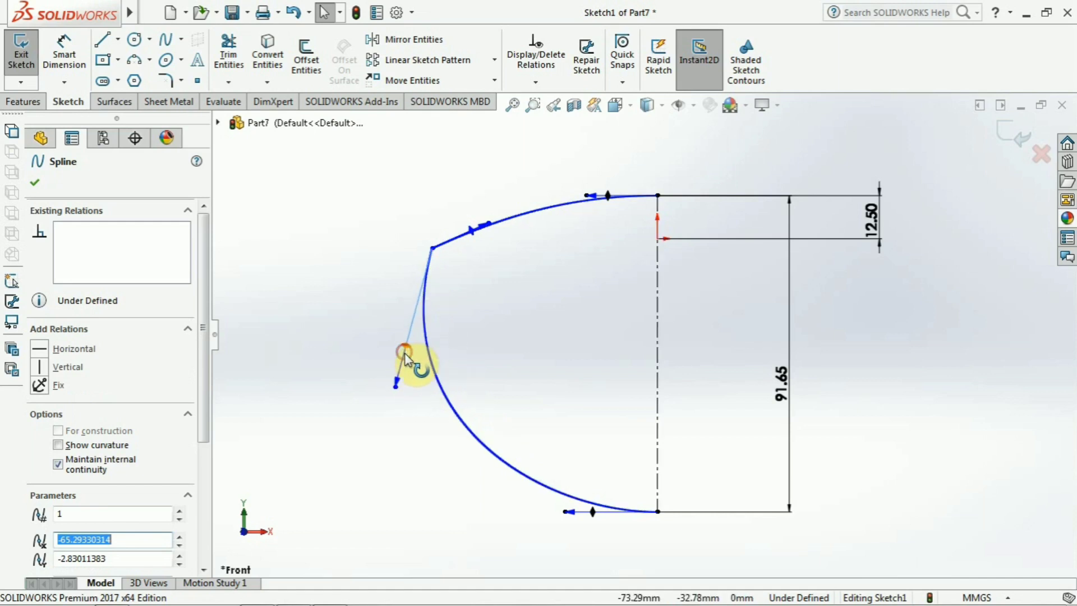
left_click(455, 498)
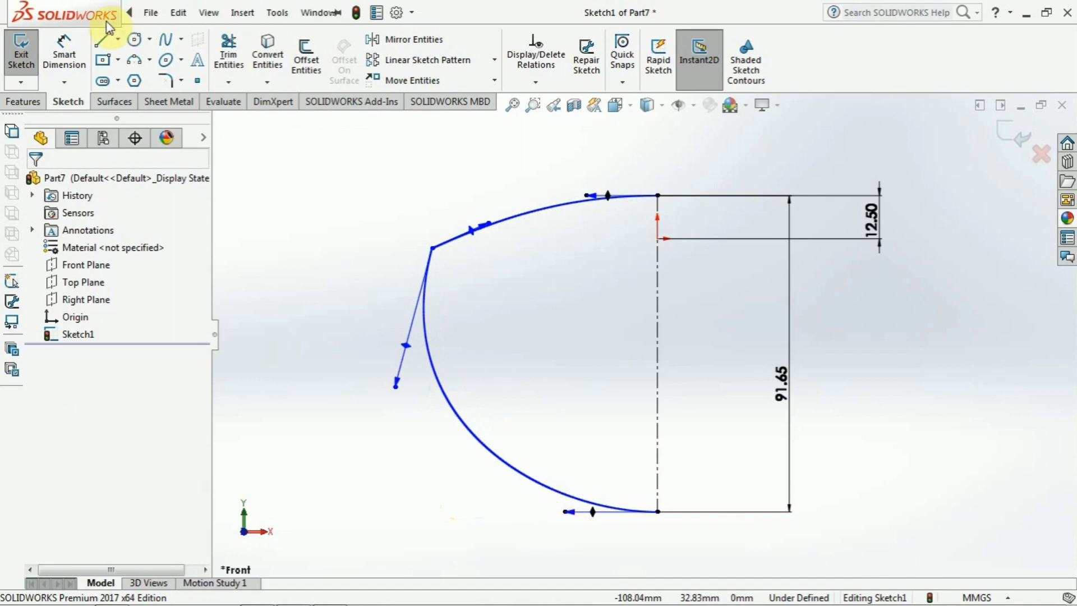
Dimension the tangent handle at the lower spline's bottom end and set it to 220 mm.
left_click(64, 47)
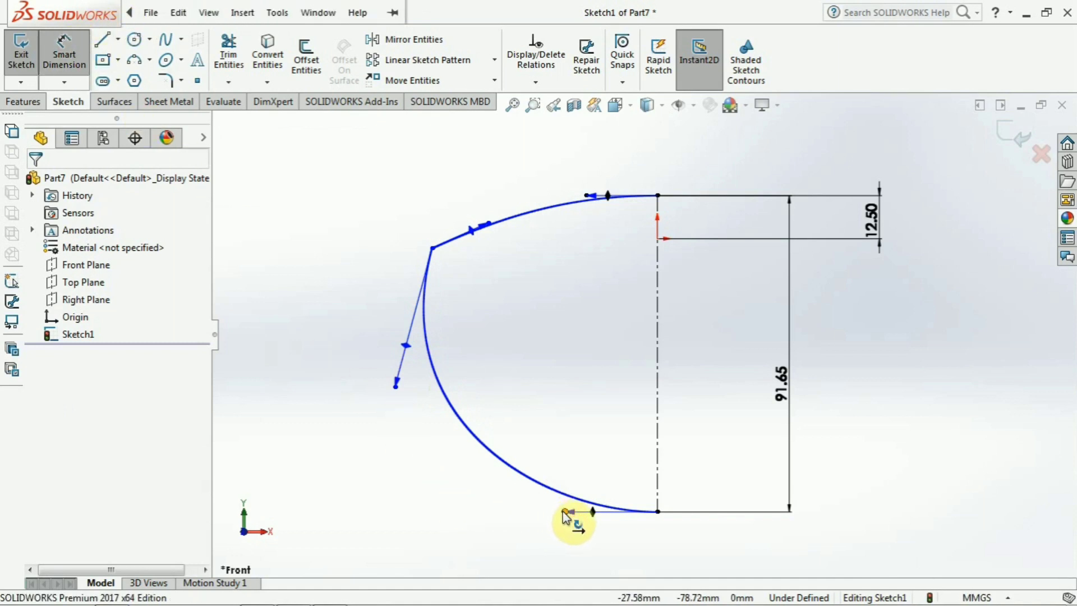
left_click(565, 512)
left_click(286, 403)
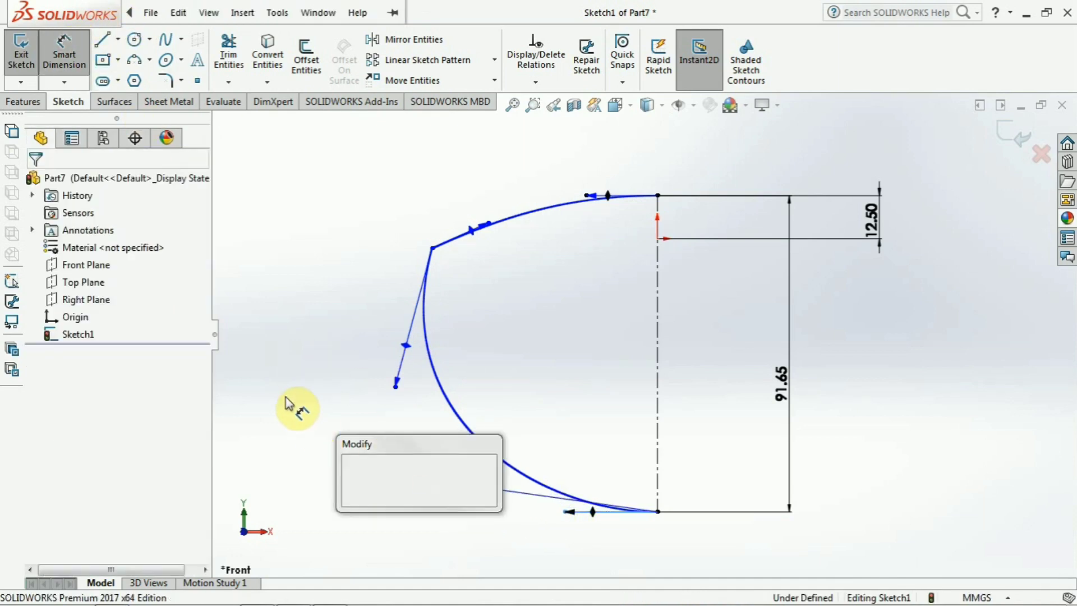
key("Return")
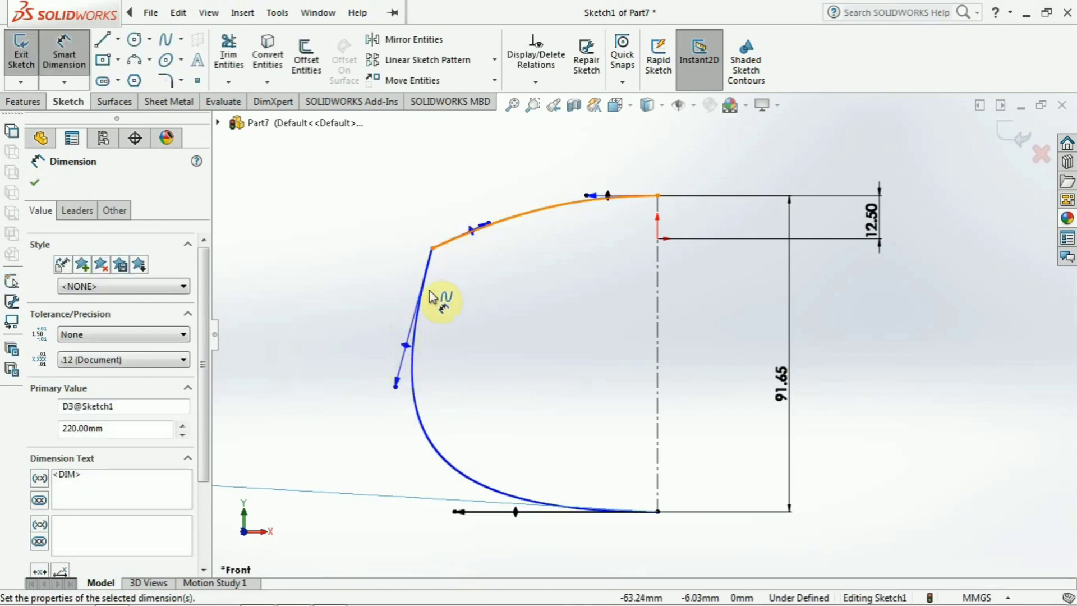
Dimension the tangent handle at the lower spline's upper end and set it to 74 mm.
left_click(398, 384)
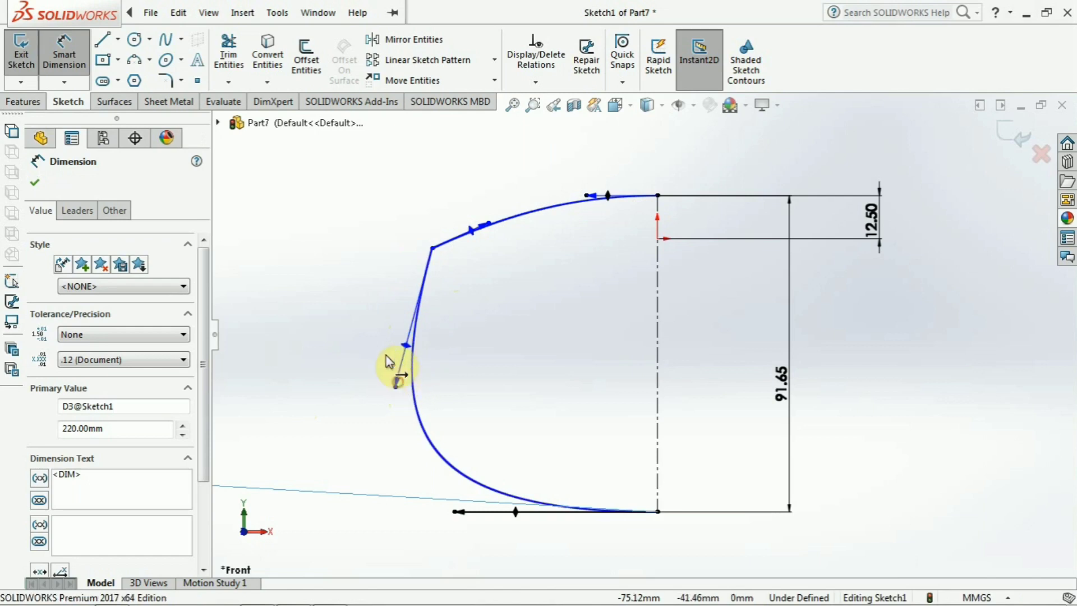
left_click(354, 211)
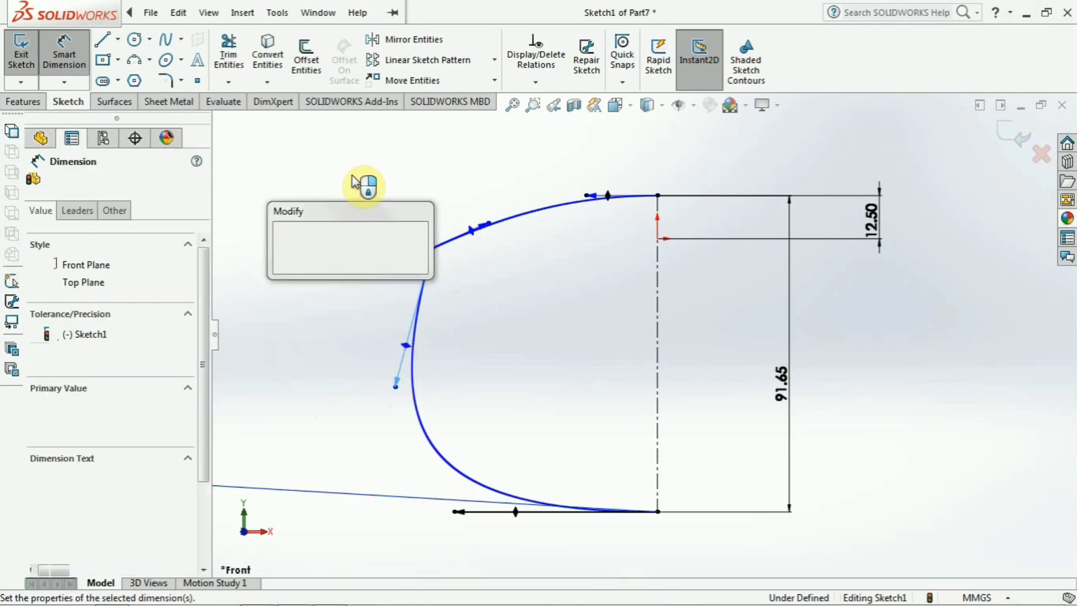
type("7")
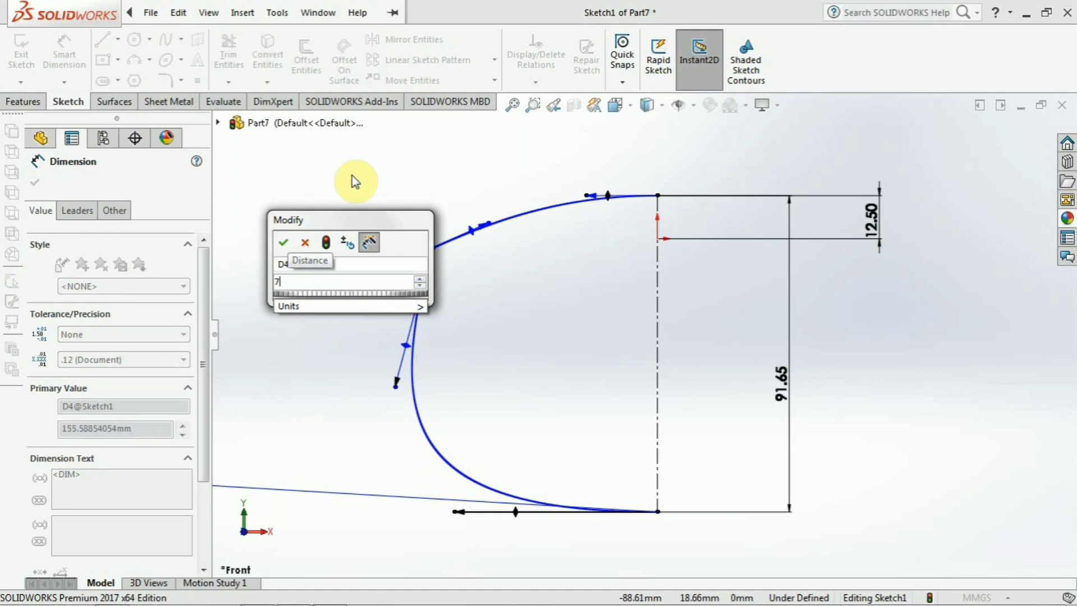
type("4")
key("Return")
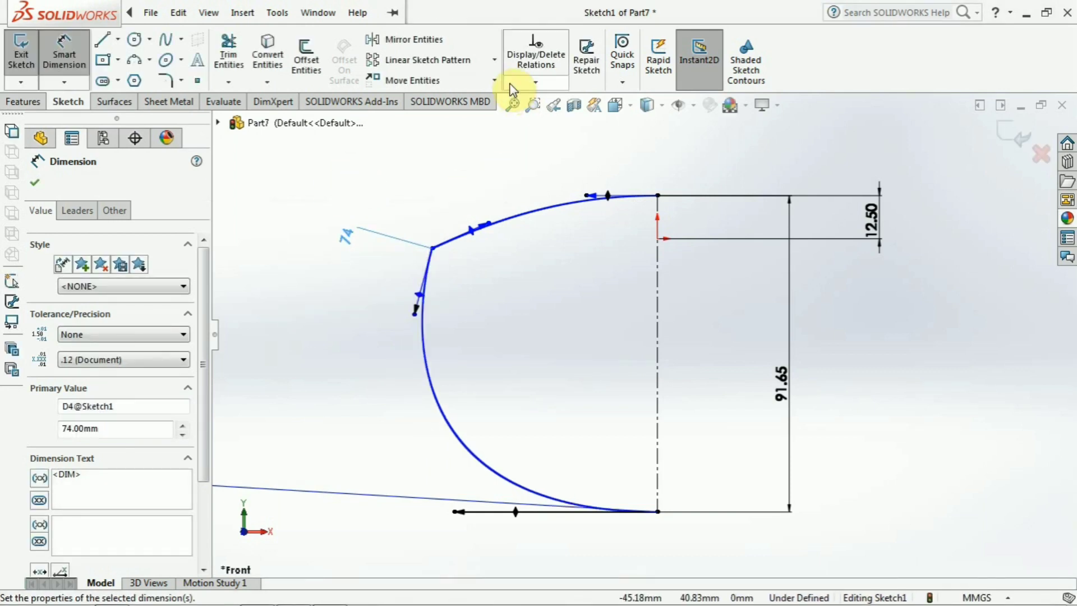
Dimension the tangent handle at the upper spline's left end, trying 31 mm and undoing that value.
left_click(486, 229)
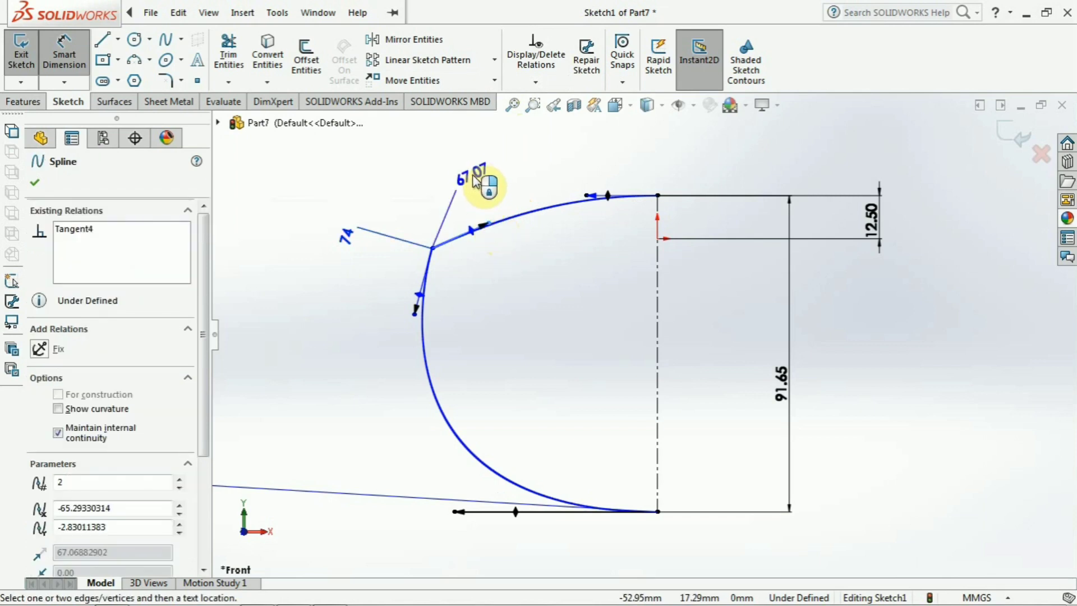
left_click(485, 168)
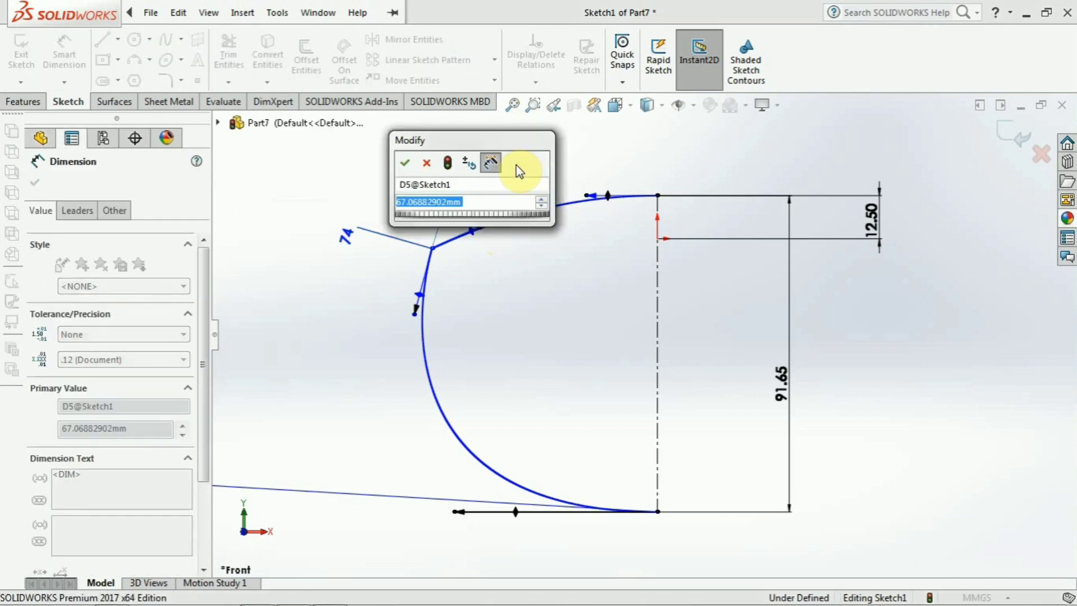
type("31")
key("Return")
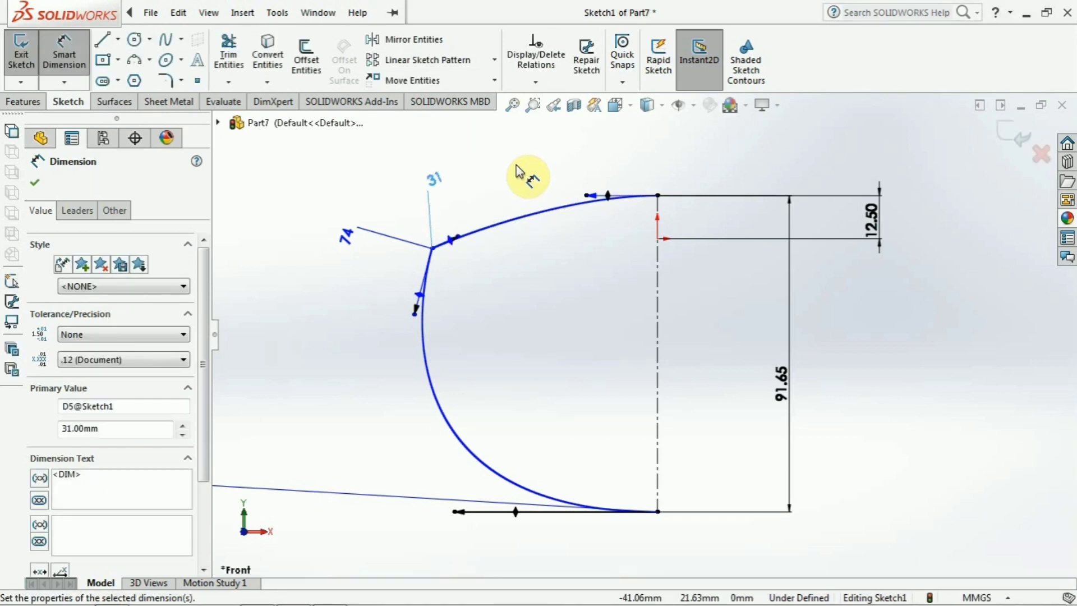
key("ctrl+z")
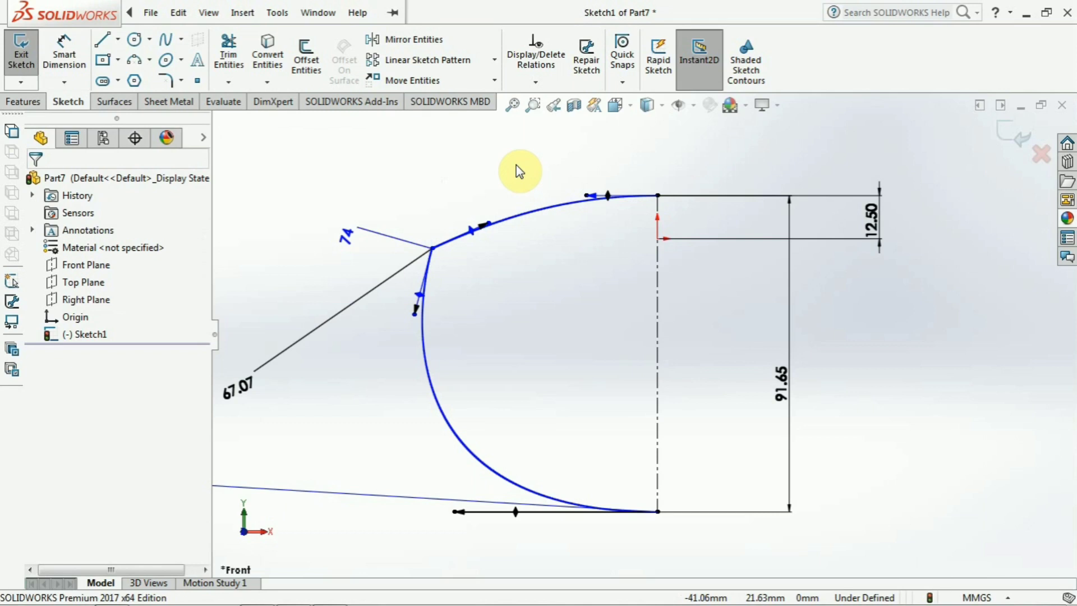
Move the upper spline's handle dimension just inside the profile beside the splines' junction and set it to 50 mm.
left_click(237, 386)
left_click_drag(268, 362, 486, 247)
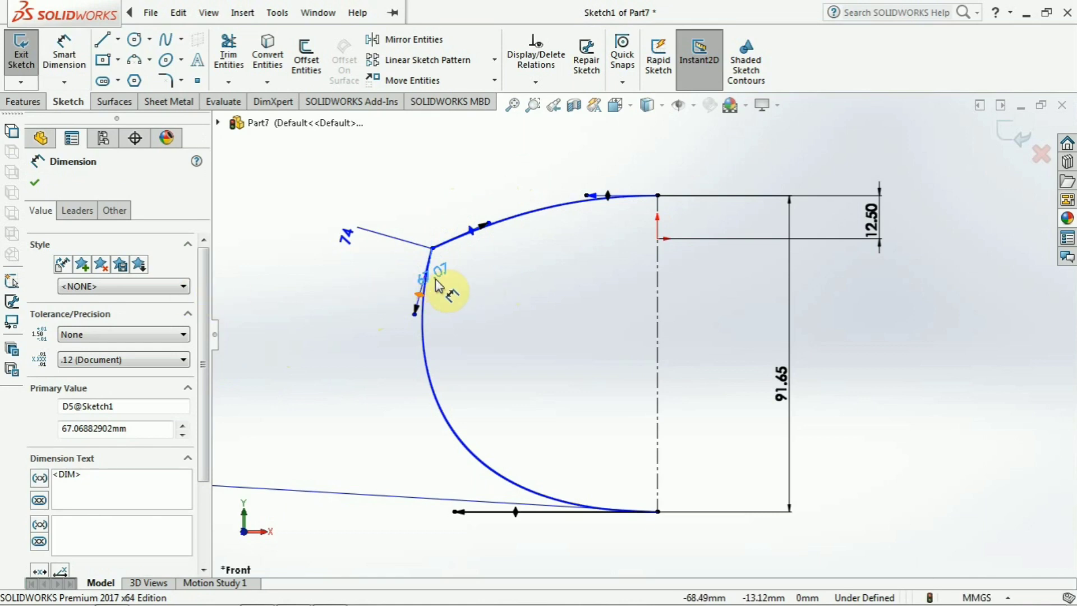
left_click_drag(440, 279, 492, 257)
double_click(491, 258)
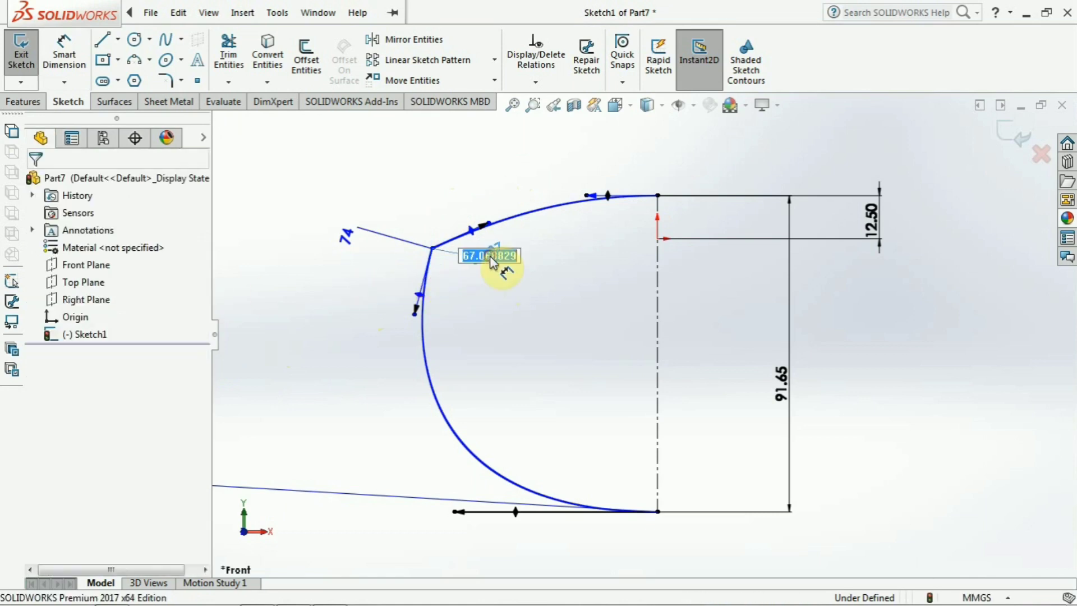
type("50")
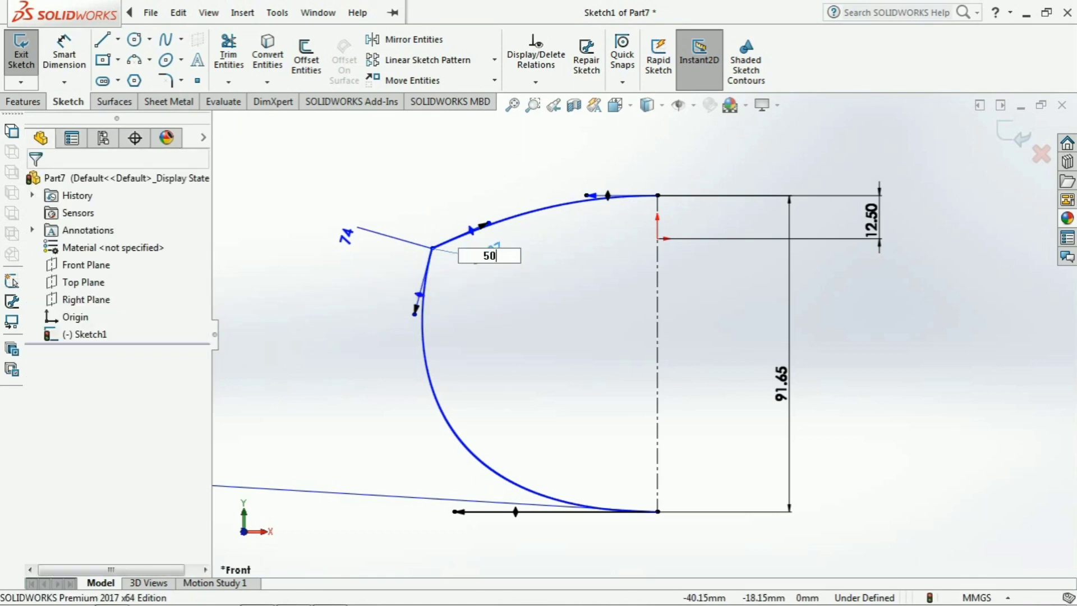
key("Return")
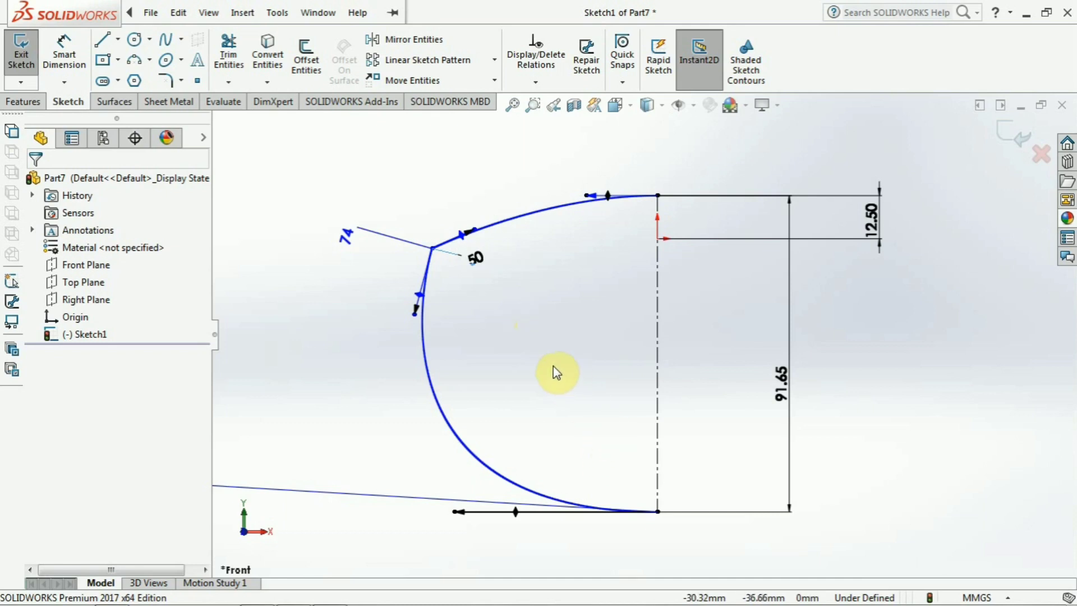
Dimension the angle between the lower spline's upper tangent handle and the centerline as 68 degrees.
left_click(64, 53)
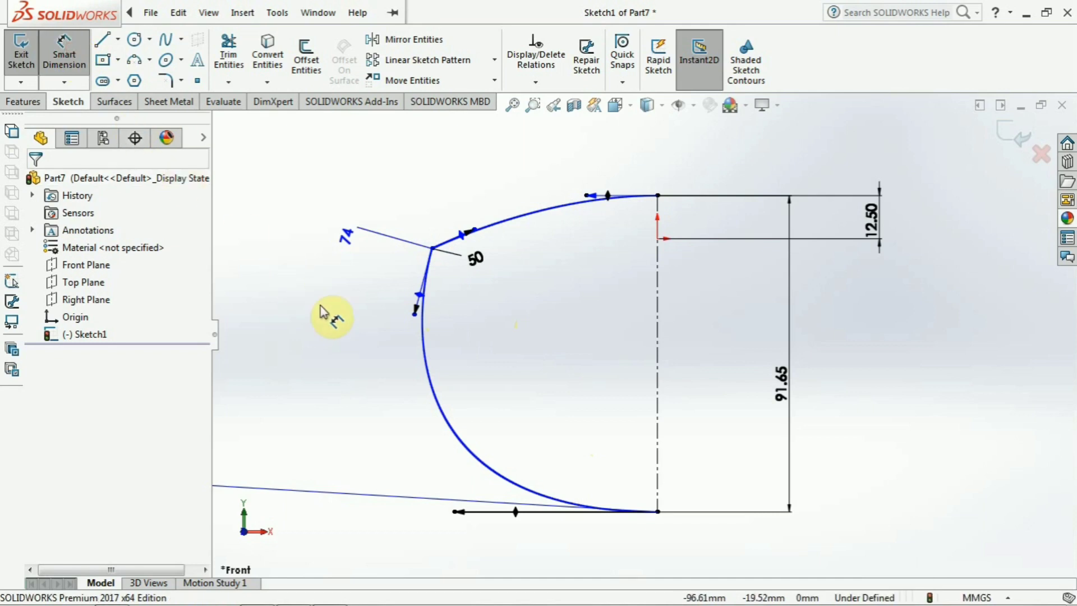
left_click(416, 306)
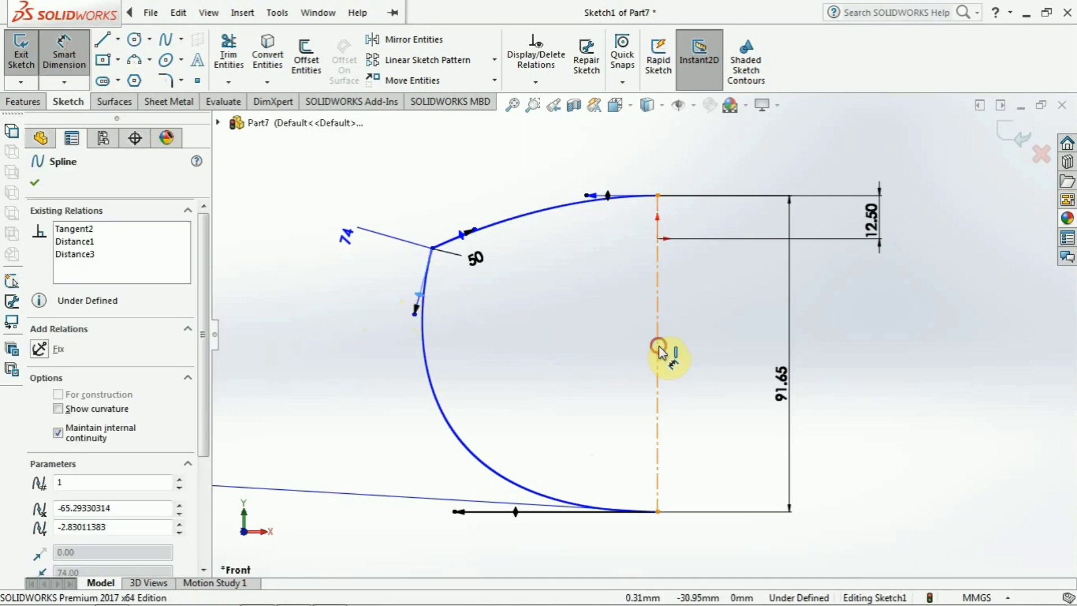
left_click(658, 349)
left_click(536, 350)
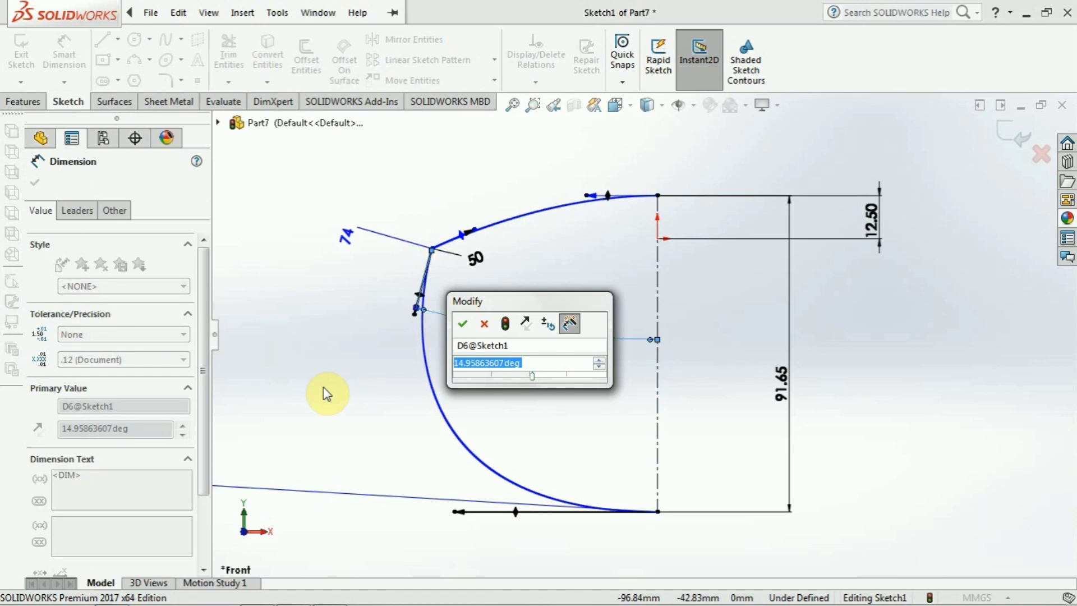
type("68")
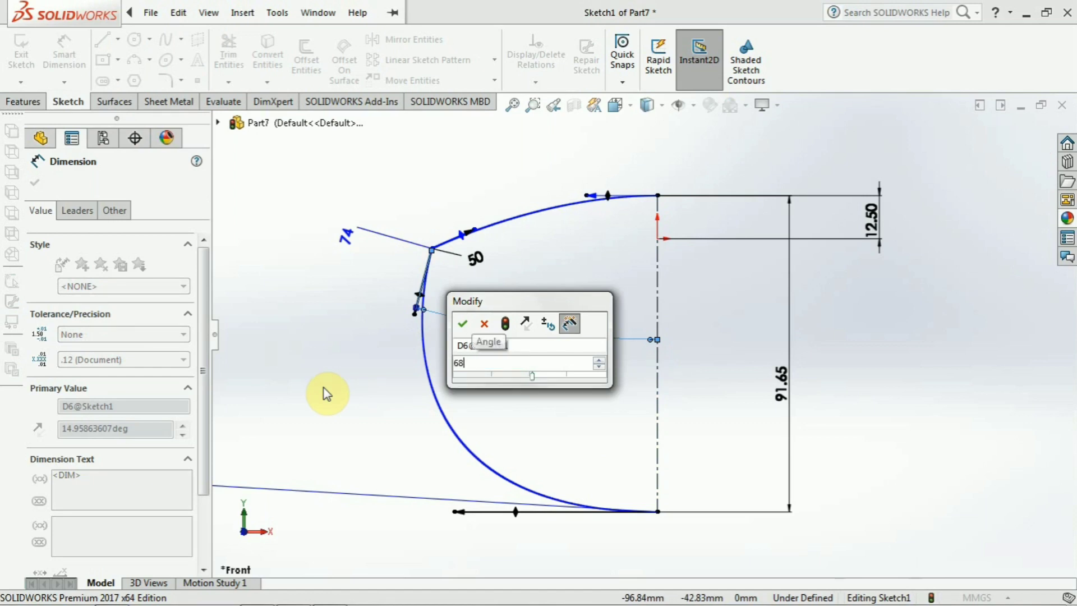
key("Return")
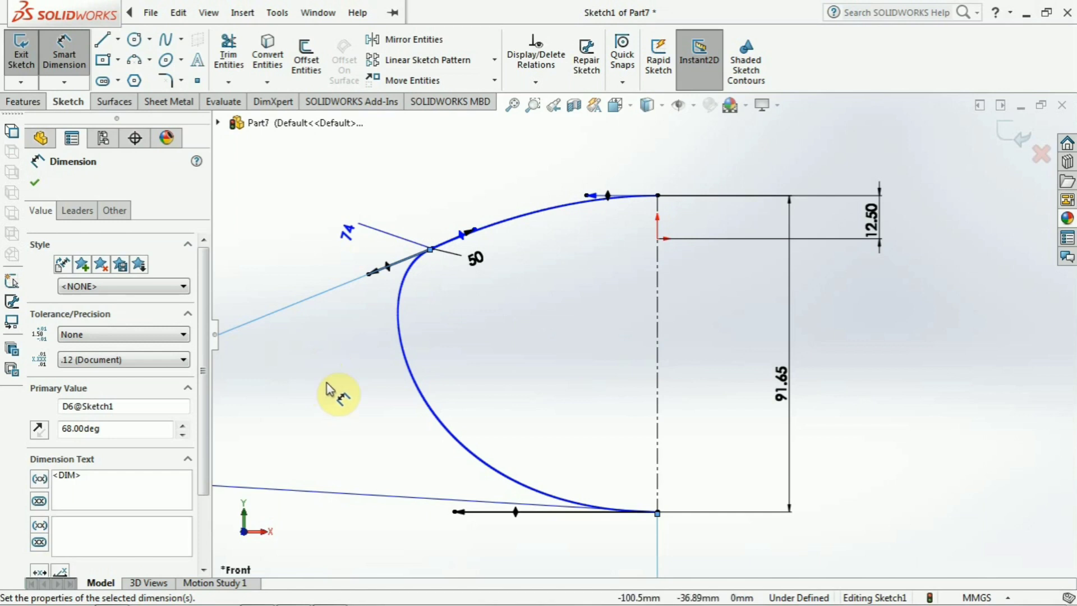
Reposition the 68-degree angle dimension inside the profile, between the splines' junction and the centerline.
scroll(342, 401, "down", 3)
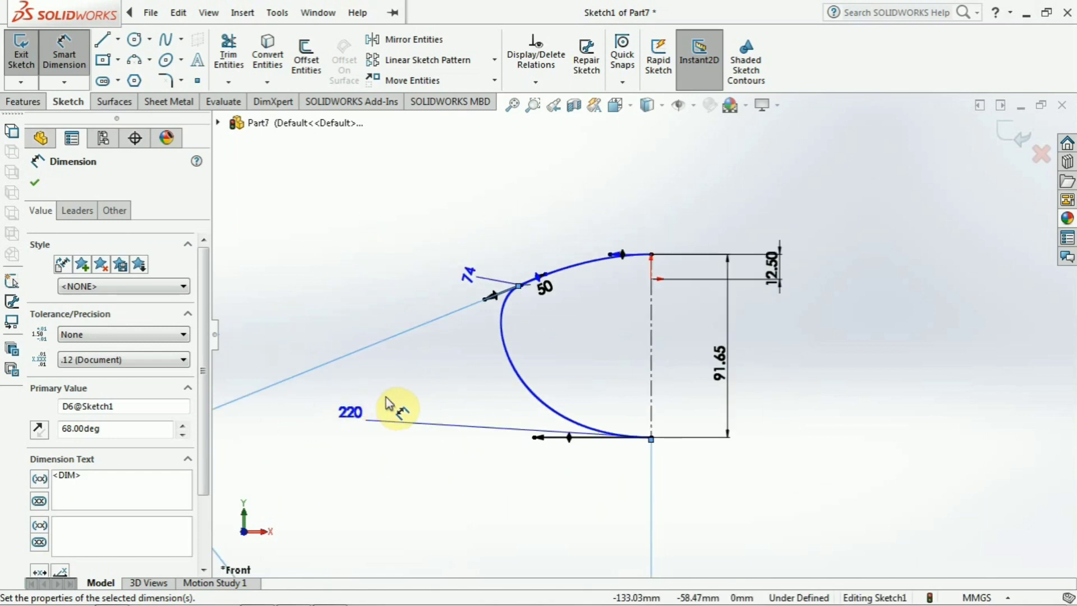
scroll(387, 398, "up", 2)
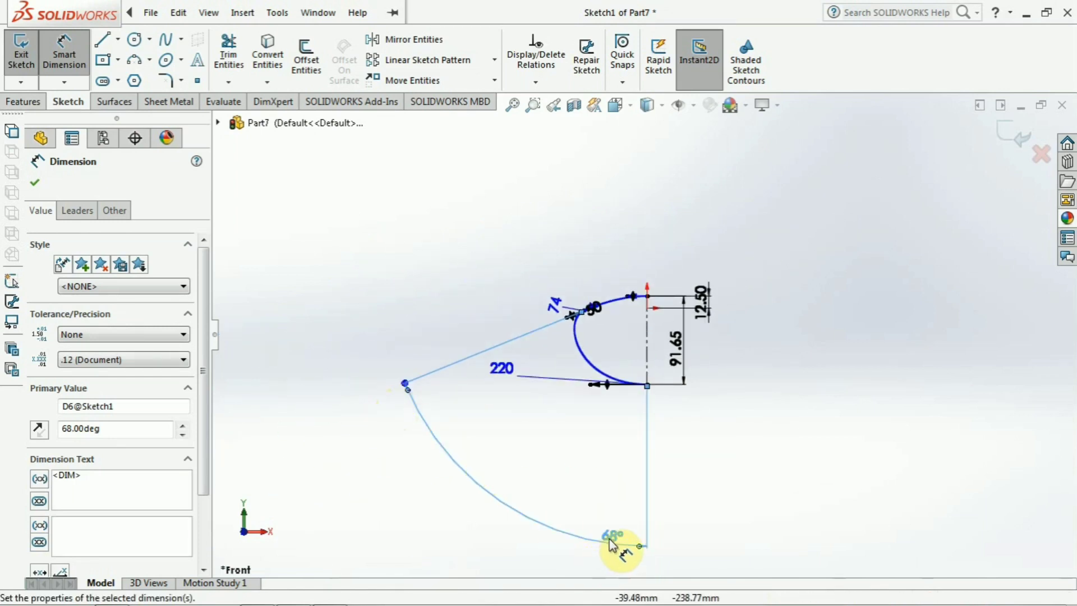
mouse_move(611, 535)
left_mouse_down()
mouse_move(606, 438)
mouse_move(625, 356)
left_mouse_up()
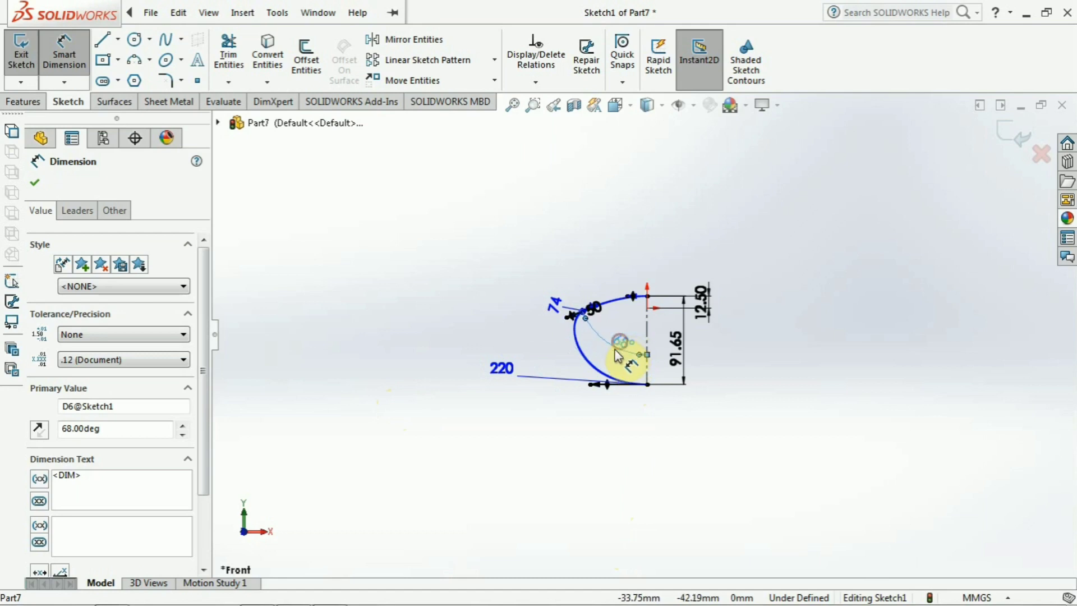
scroll(617, 354, "down", 6)
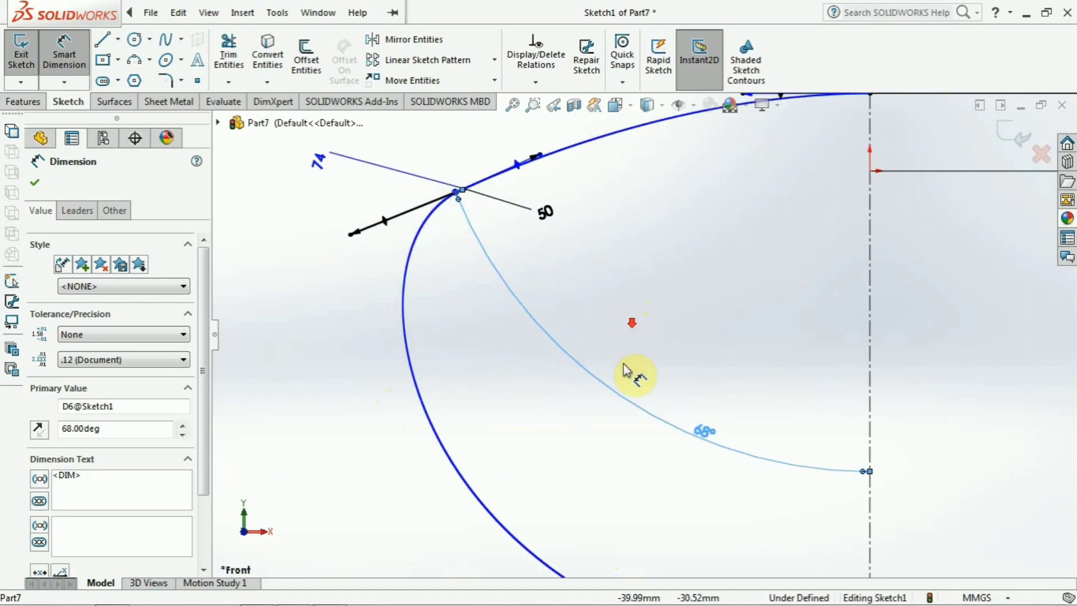
left_click_drag(705, 433, 679, 468)
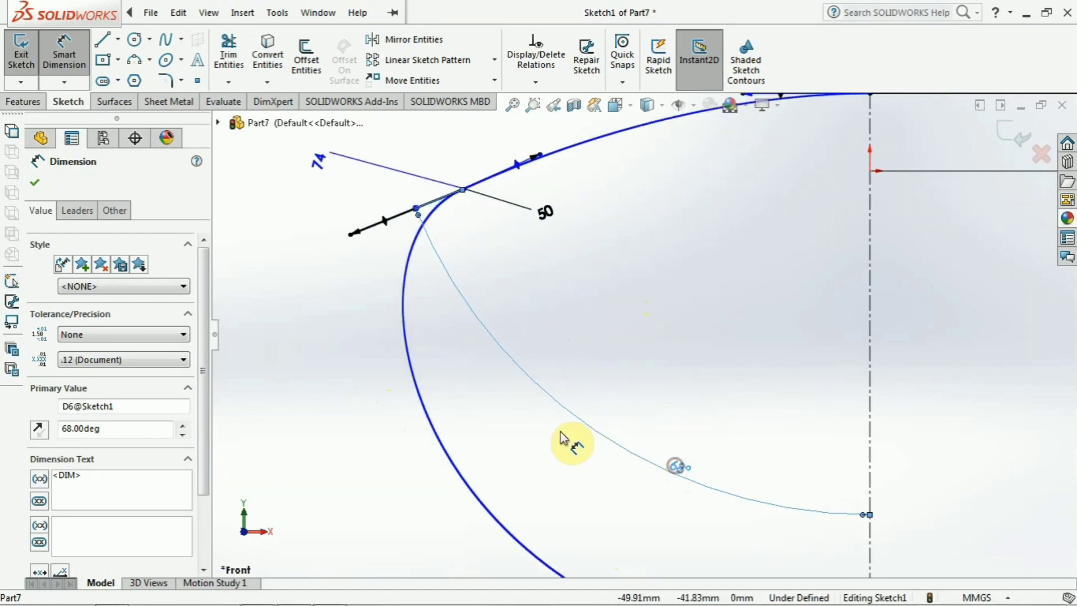
left_click(534, 431)
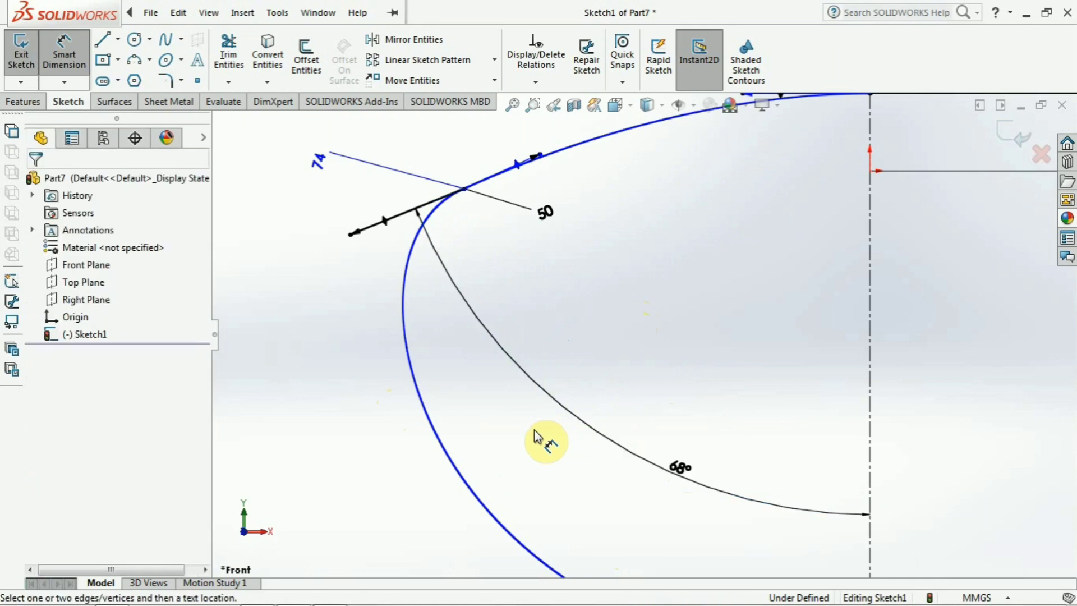
Set the angle between the lower spline's upper handle and the centerline to 63 degrees.
left_click(690, 475)
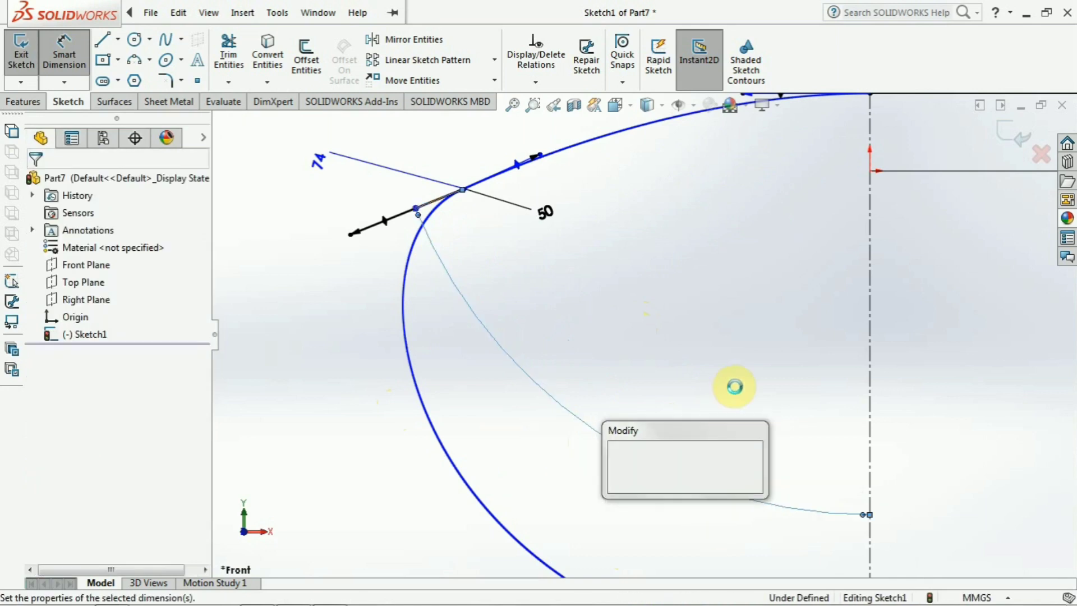
type("6")
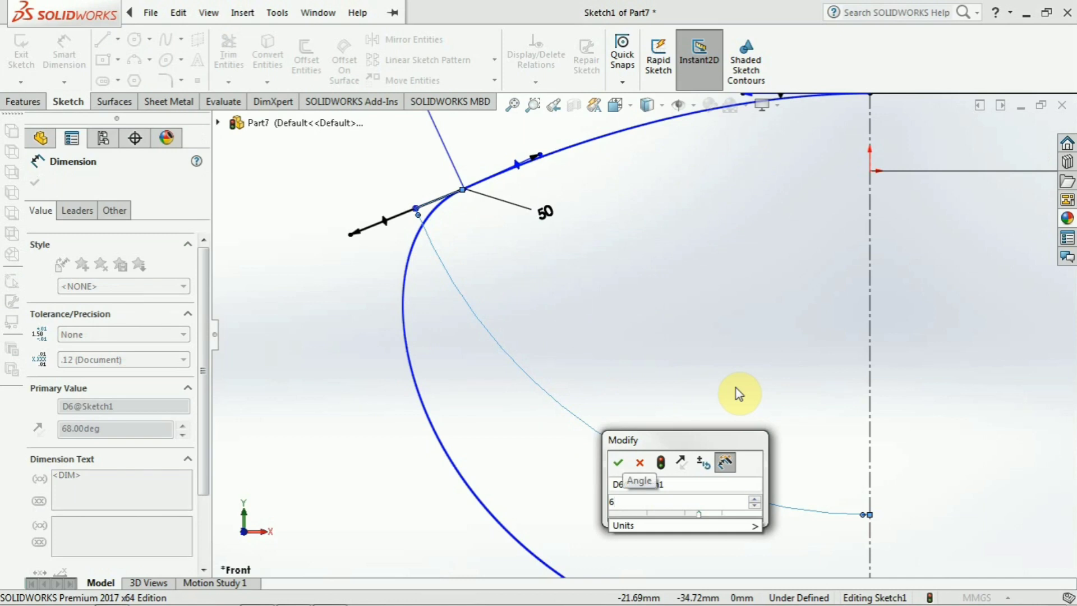
type("3")
key("Return")
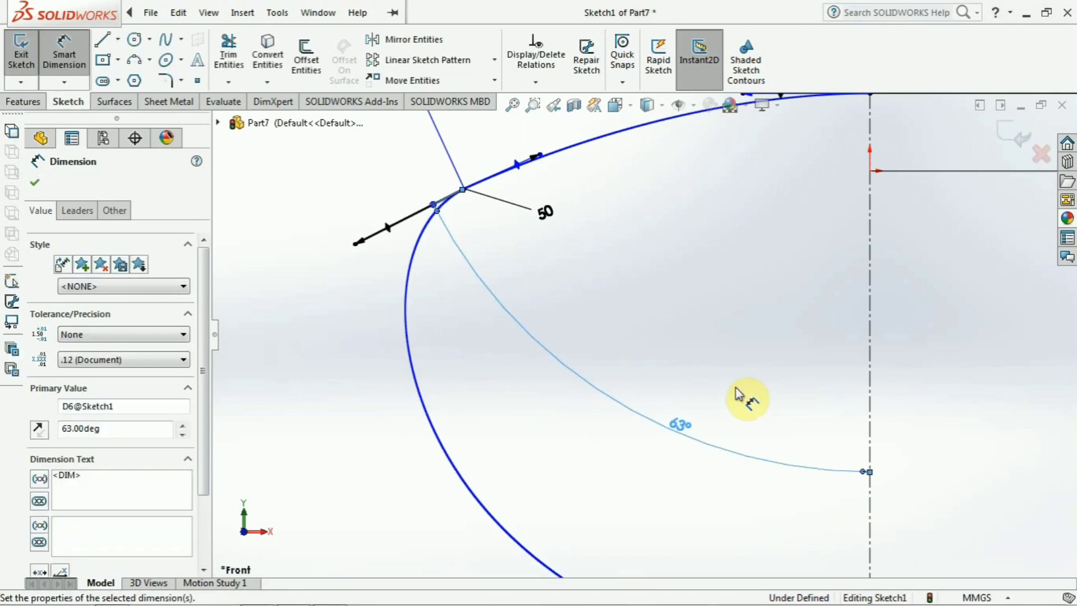
left_click(491, 331)
Dimension the horizontal distance from the two splines' junction point to the centerline as 57 mm.
key("f")
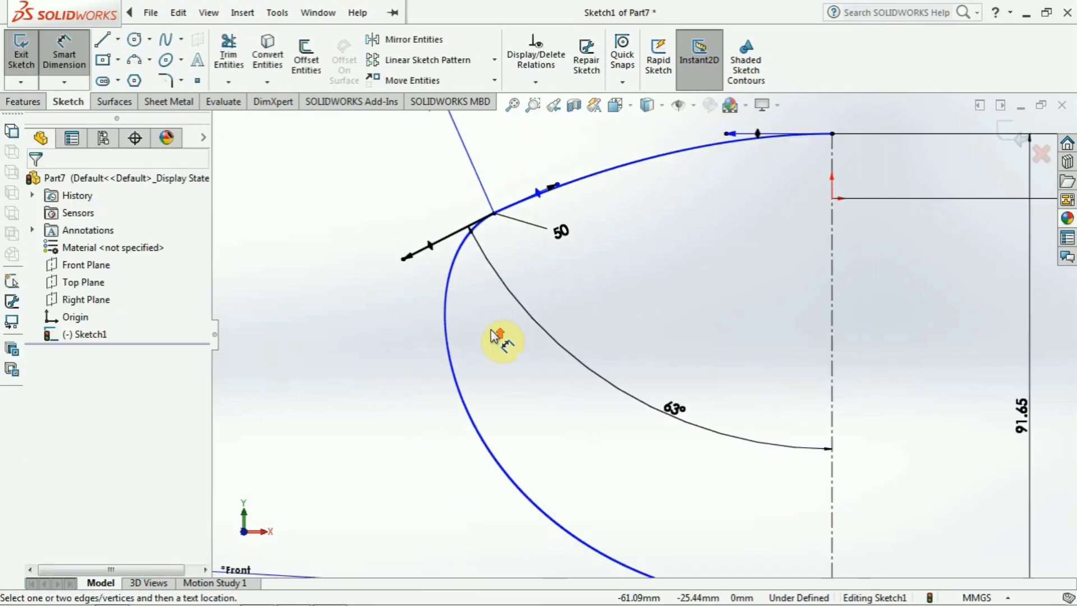
scroll(618, 301, "up", 1)
scroll(699, 288, "down", 1)
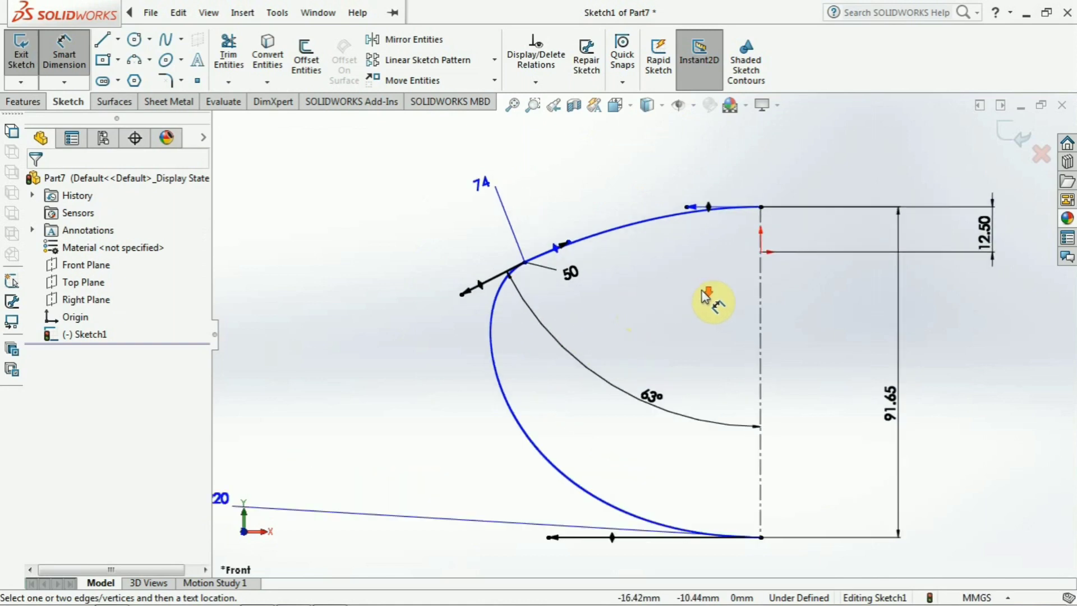
left_click(525, 262)
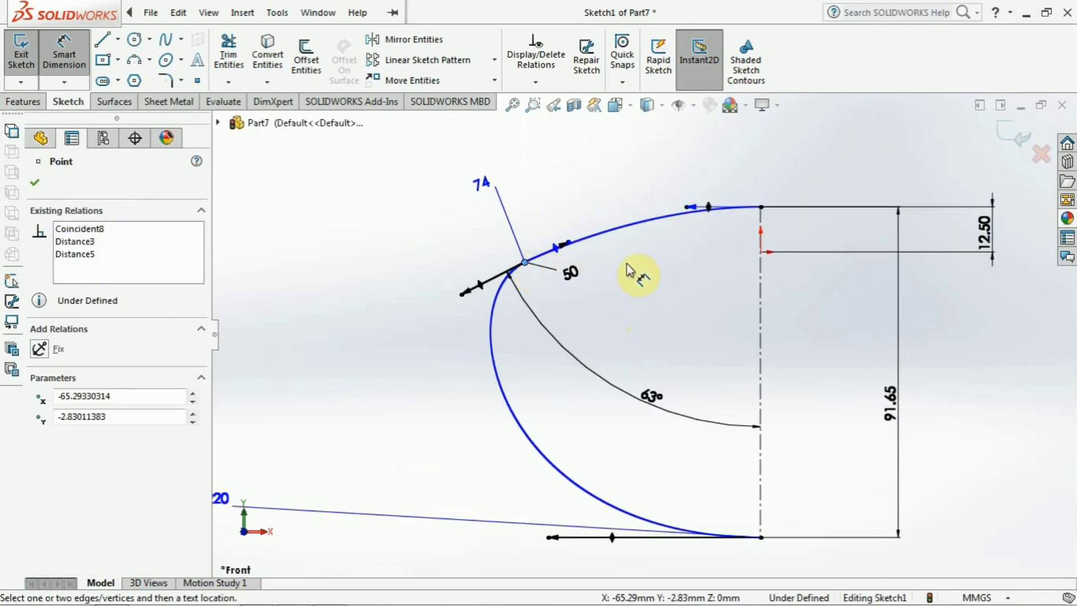
left_click(761, 305)
left_click(679, 302)
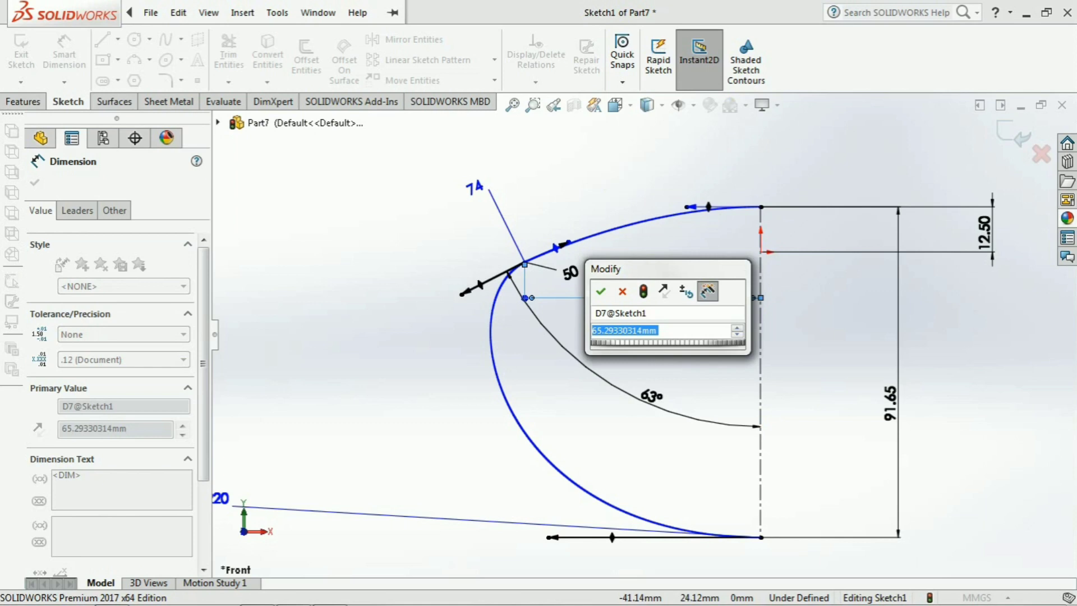
type("57")
key("Return")
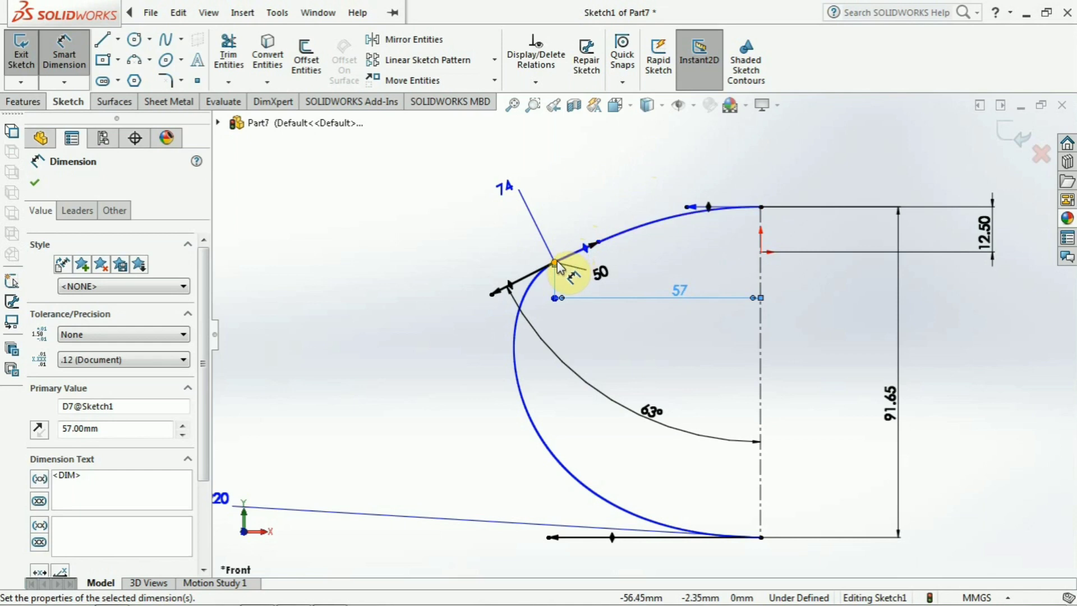
key("Escape")
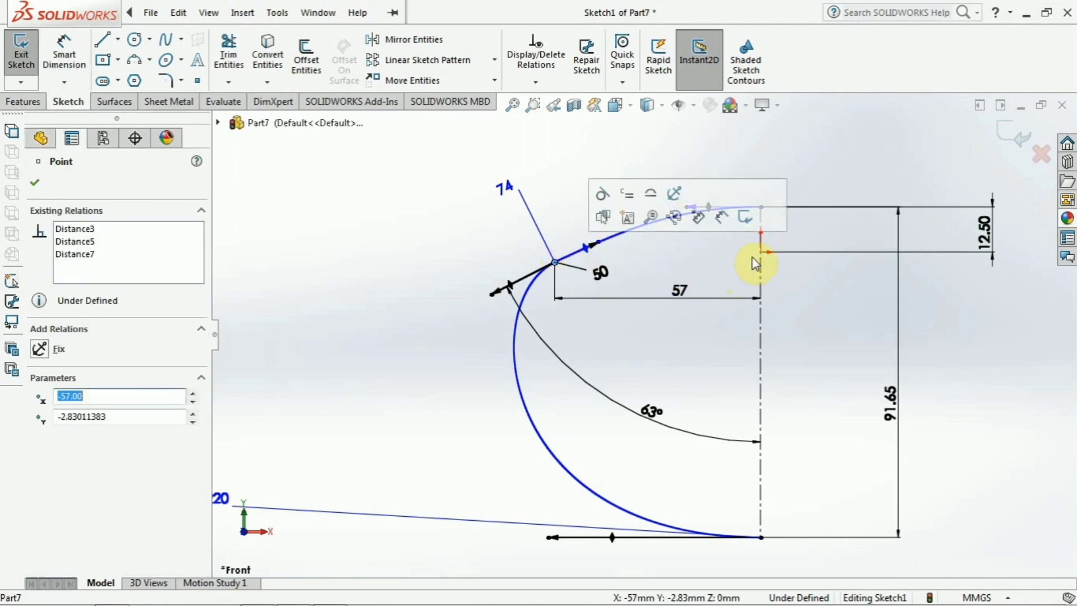
Add a horizontal relation between the two splines' junction point and the origin.
left_click(760, 253, "ctrl")
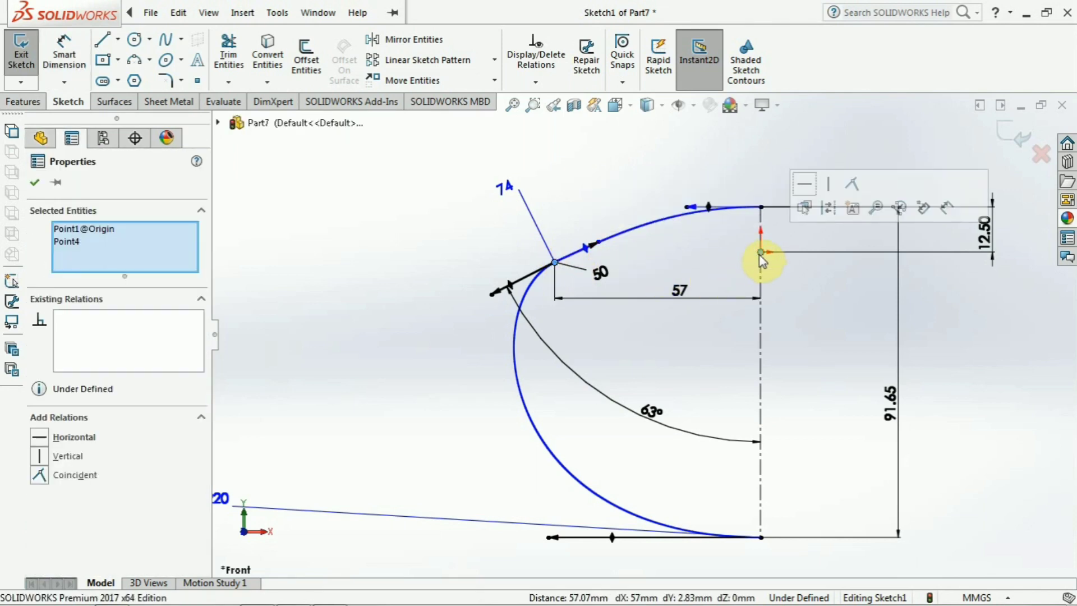
left_click(68, 437)
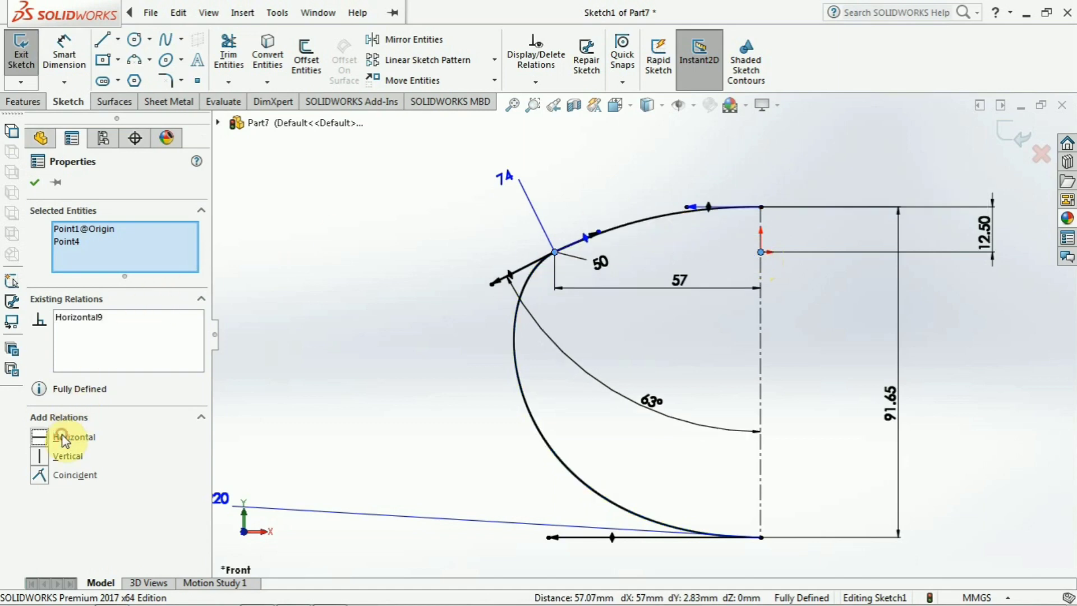
left_click(34, 183)
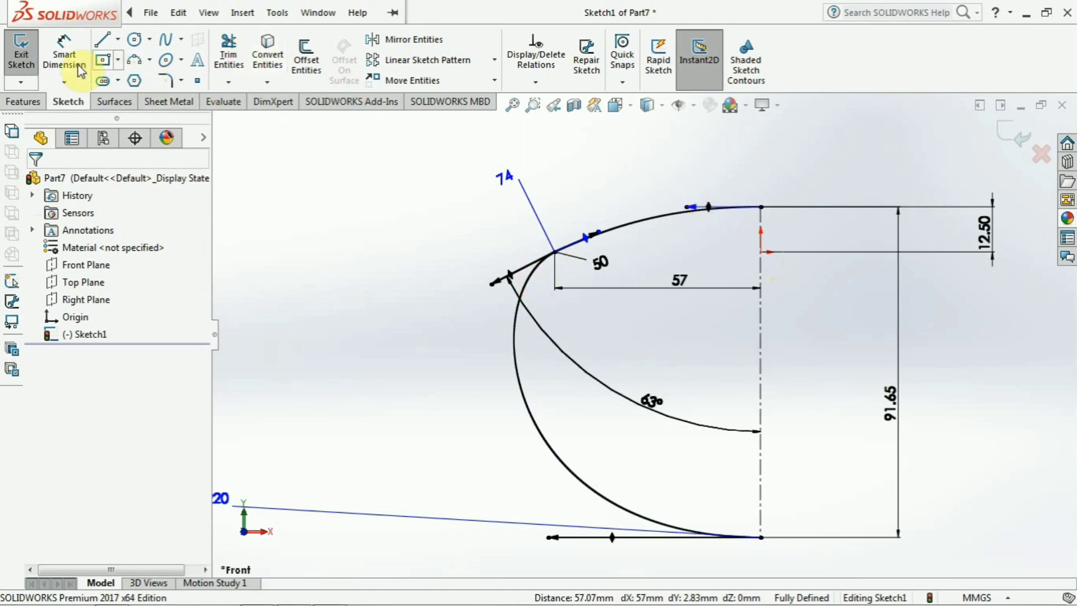
Revolve the spline profile as a surface through 360 degrees about the vertical centerline.
left_click(115, 102)
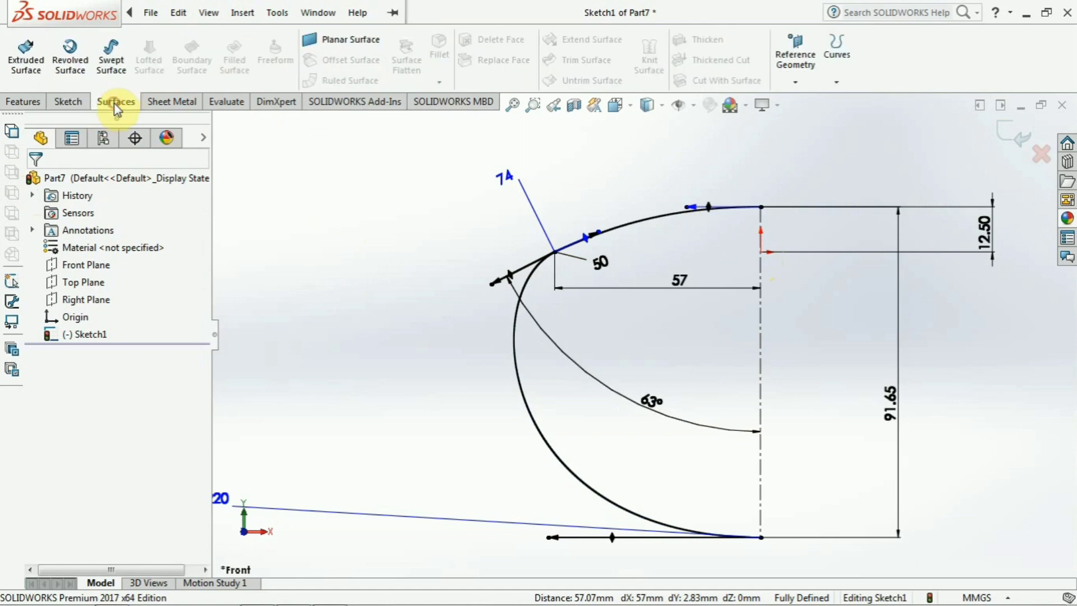
left_click(66, 70)
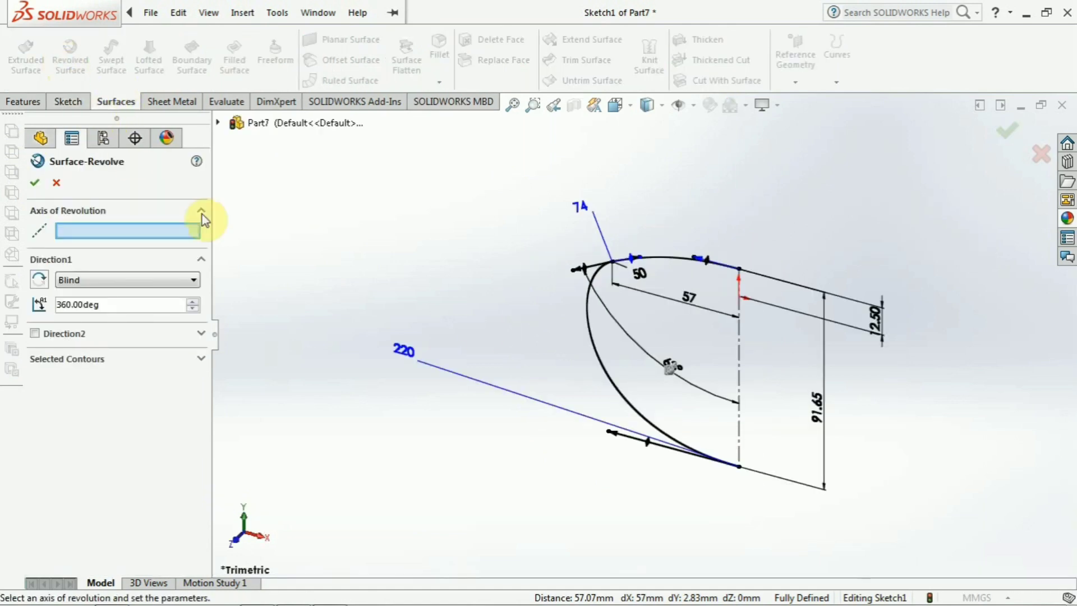
left_click(738, 365)
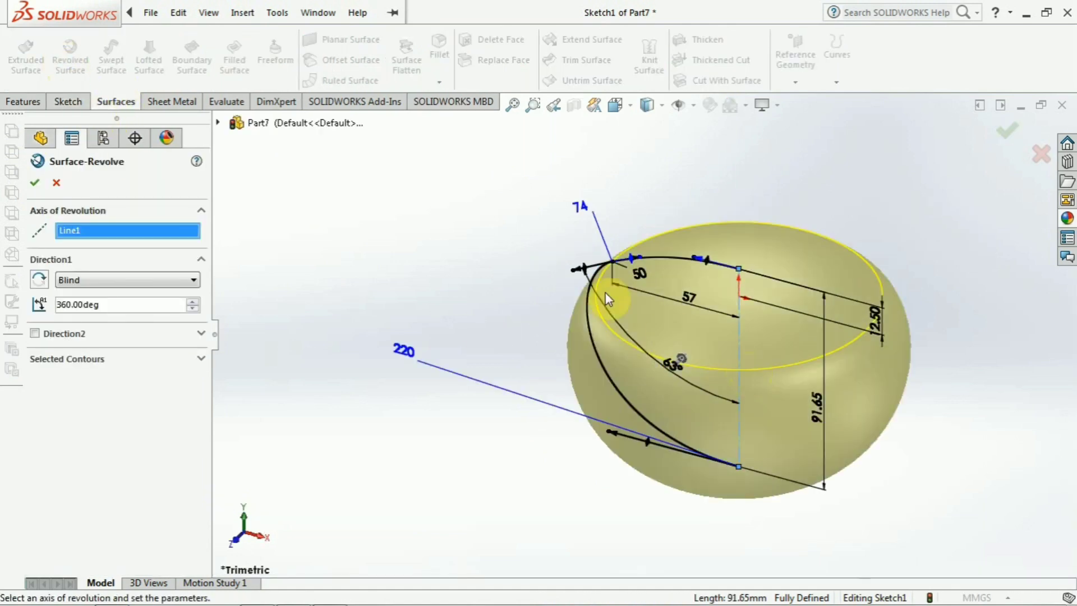
left_click(36, 186)
left_click(368, 222)
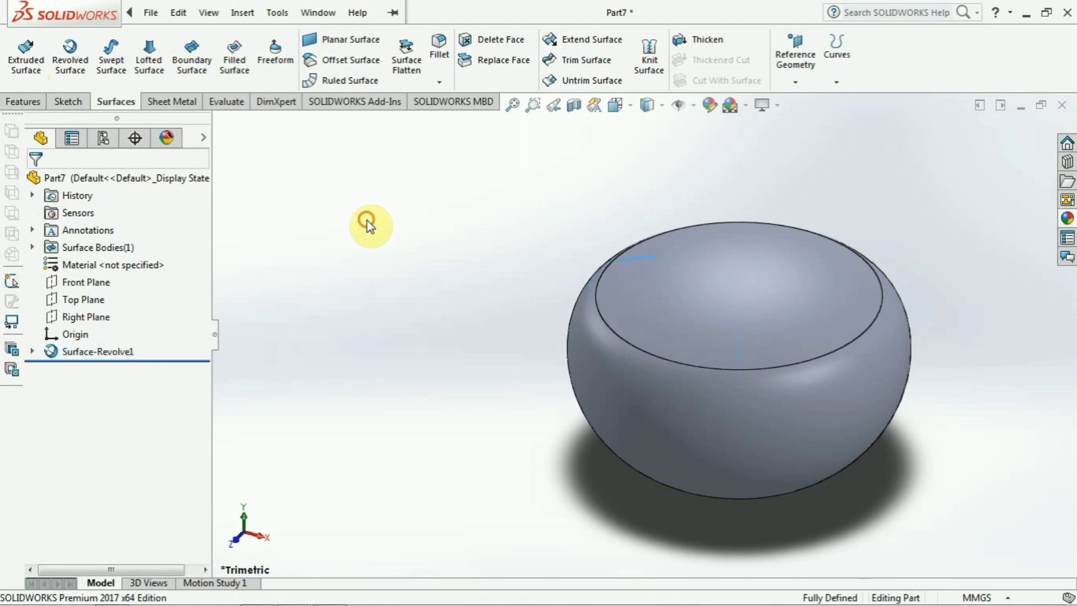
mouse_move(394, 292)
middle_mouse_down()
mouse_move(387, 281)
mouse_move(411, 243)
mouse_move(516, 313)
mouse_move(398, 346)
mouse_move(454, 286)
mouse_move(428, 228)
mouse_move(447, 315)
mouse_move(392, 293)
middle_mouse_up()
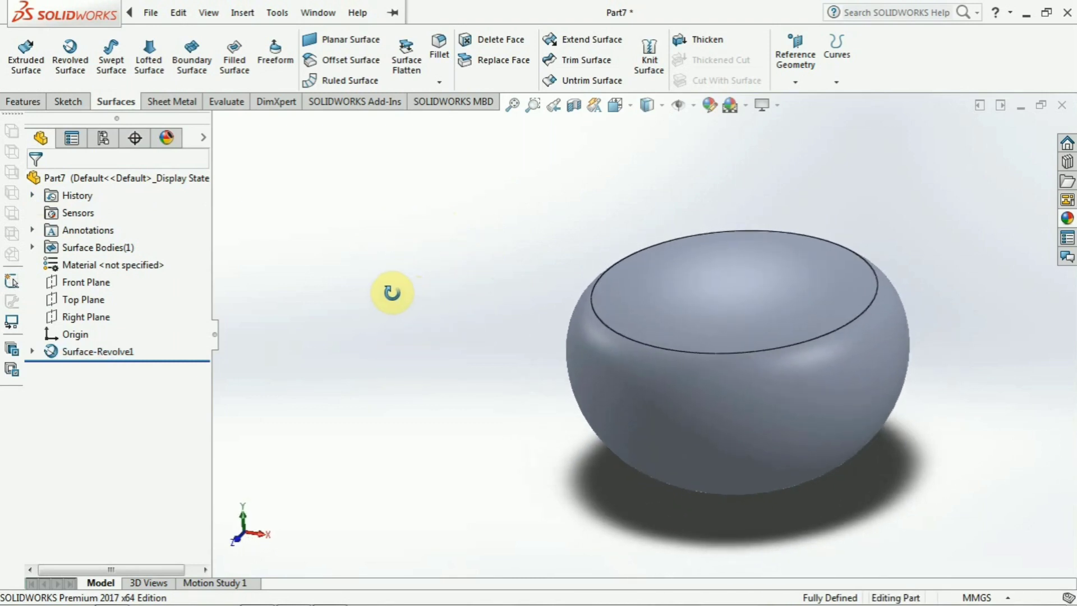
Start a new sketch on the Front Plane, oriented normal to the plane.
left_click(89, 282)
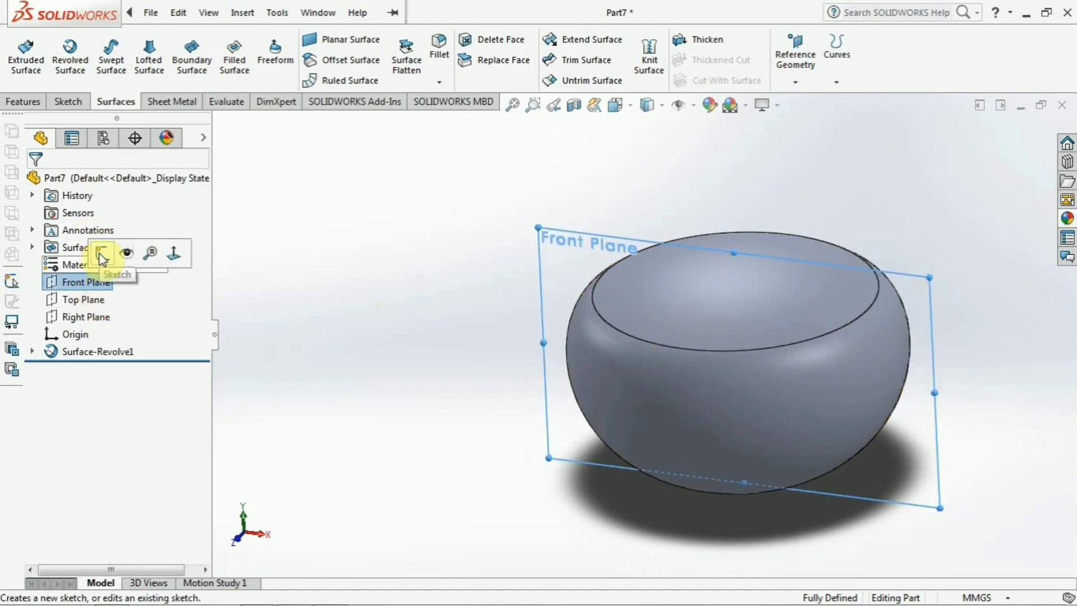
left_click(102, 256)
right_click(61, 282)
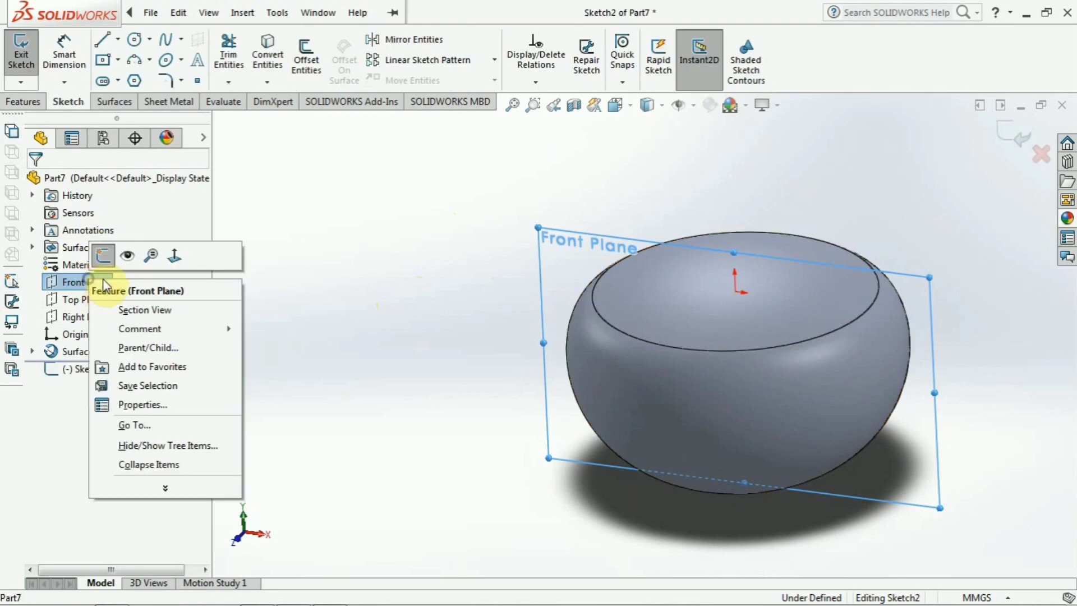
left_click(184, 257)
left_click(324, 269)
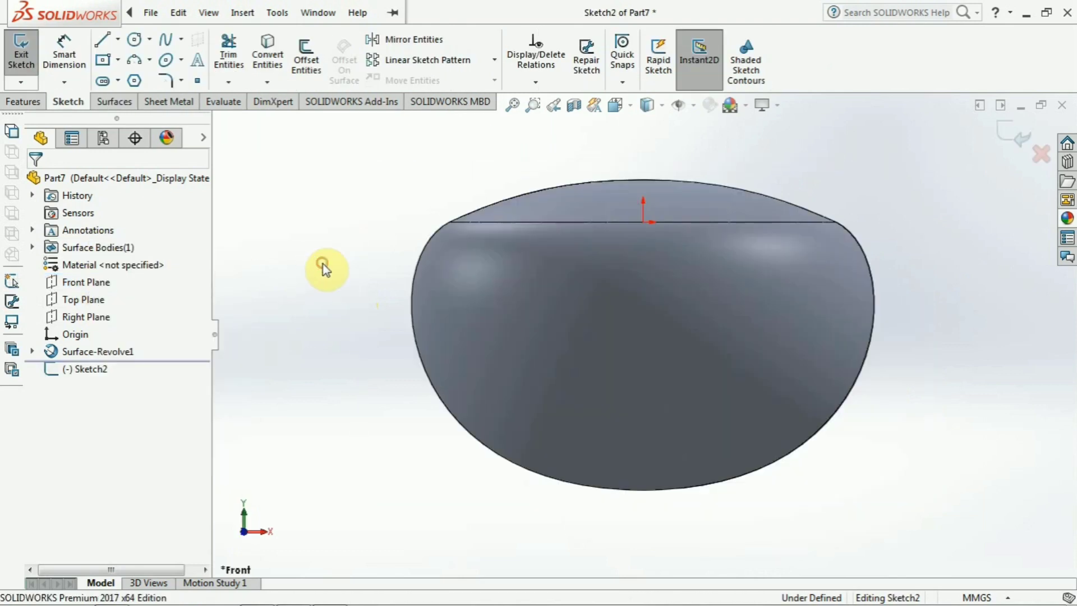
Draw a vertical centerline about 79.15 mm long from the origin down to the lowest point of the revolved surface.
left_click(117, 38)
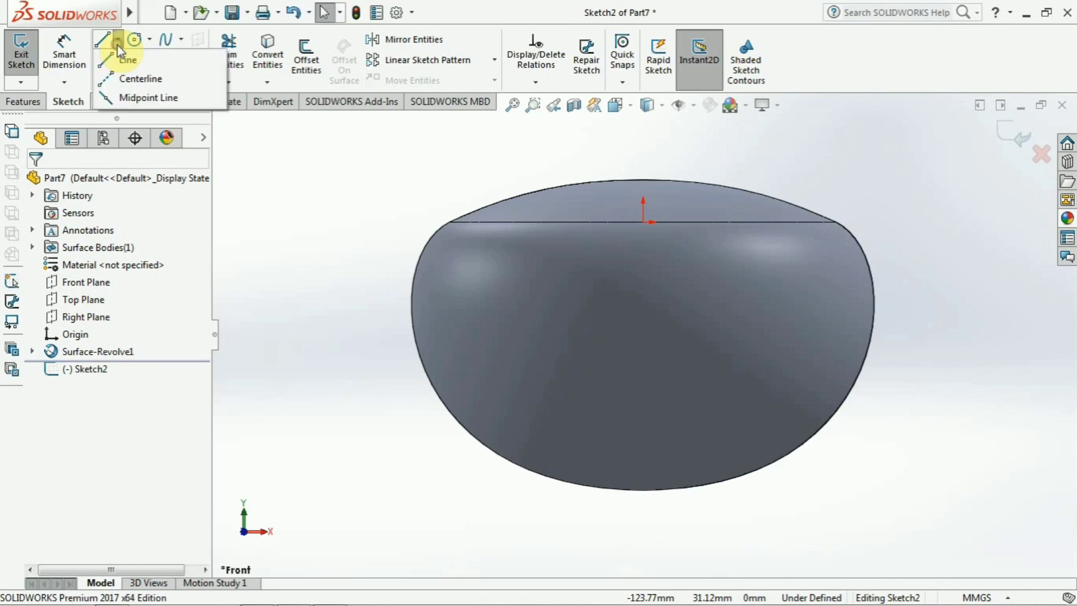
left_click(140, 79)
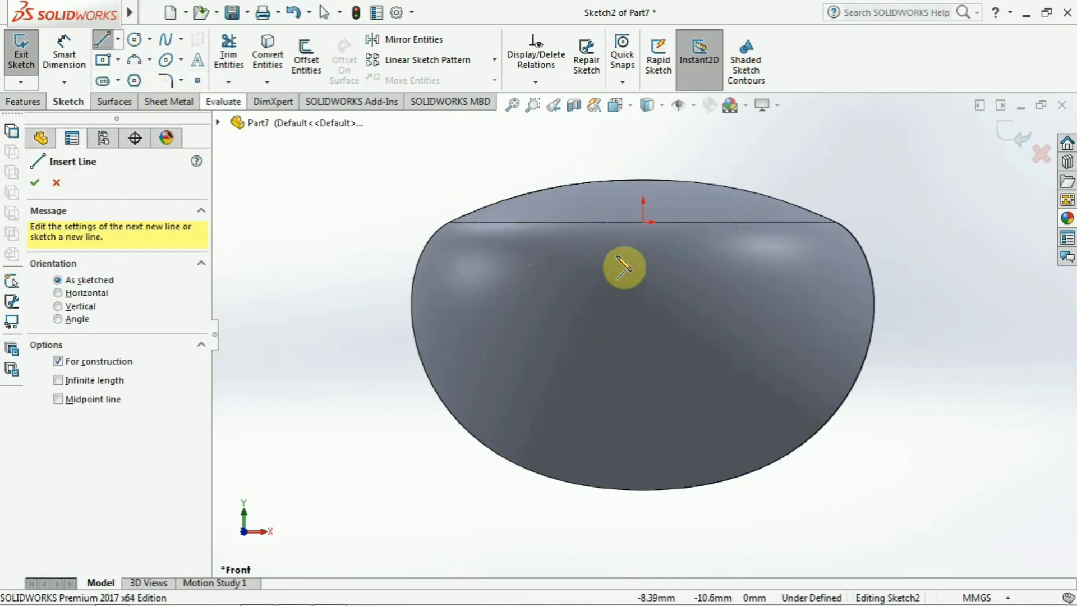
left_click(643, 222)
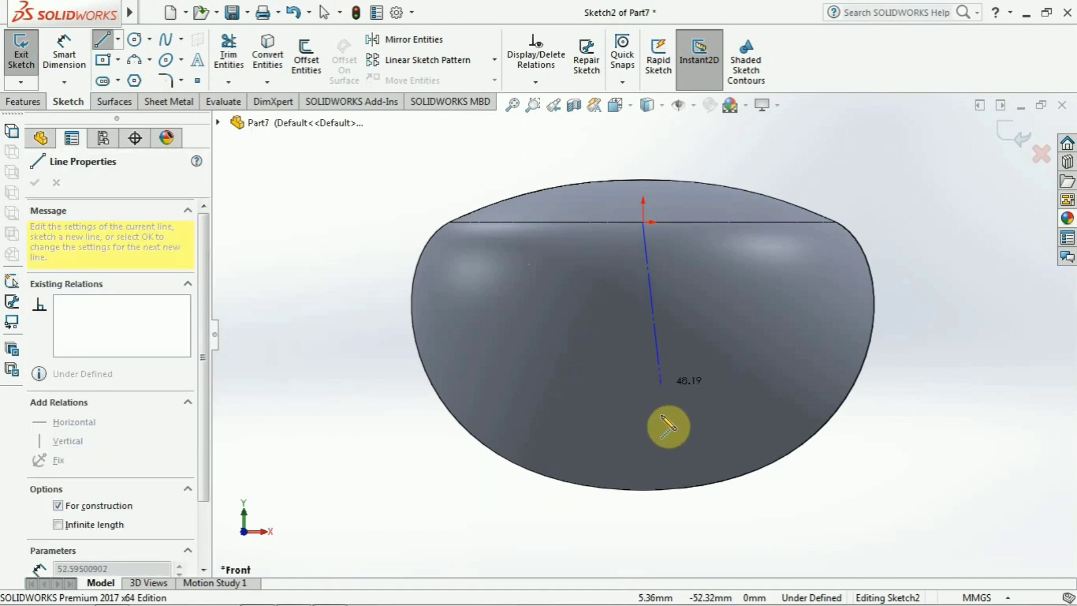
left_click(643, 489)
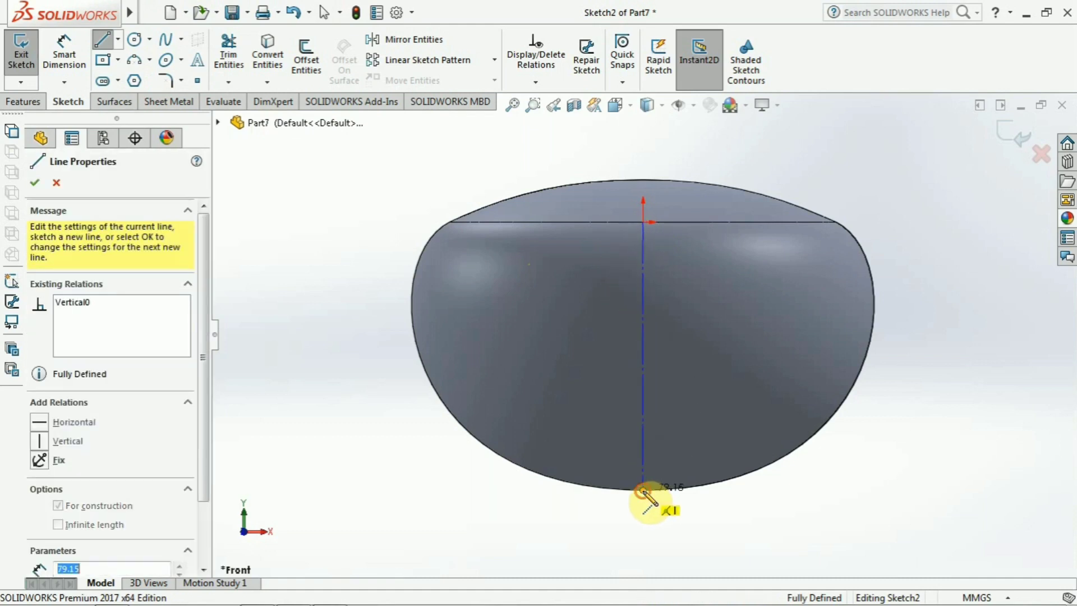
key("Escape")
key("Escape")
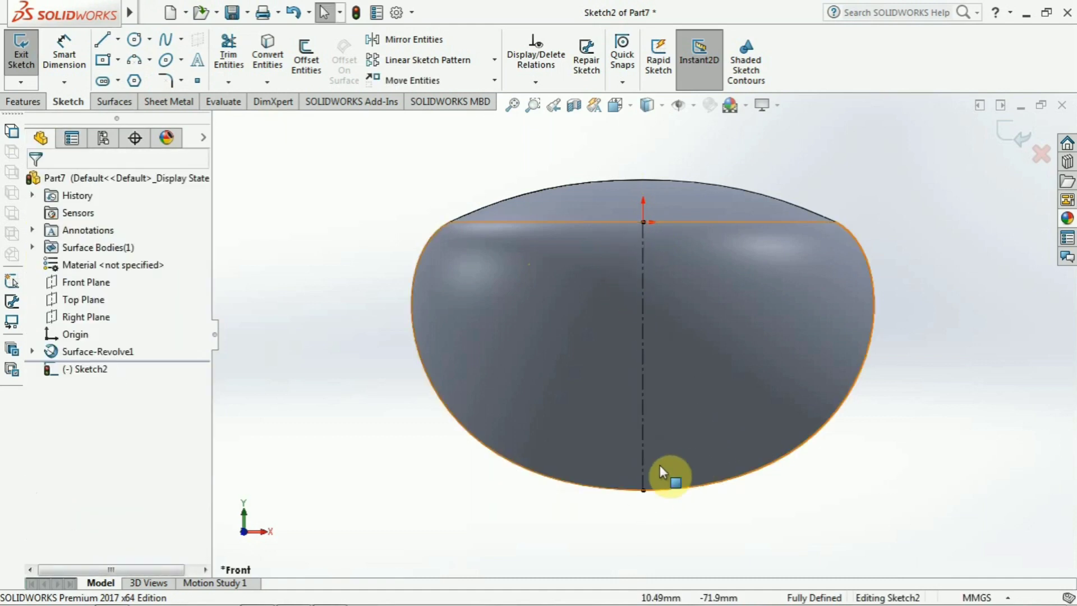
Sketch a sloping line about 100 mm long from the centerline's lower end up to a point outside the surface's right side.
left_click(103, 43)
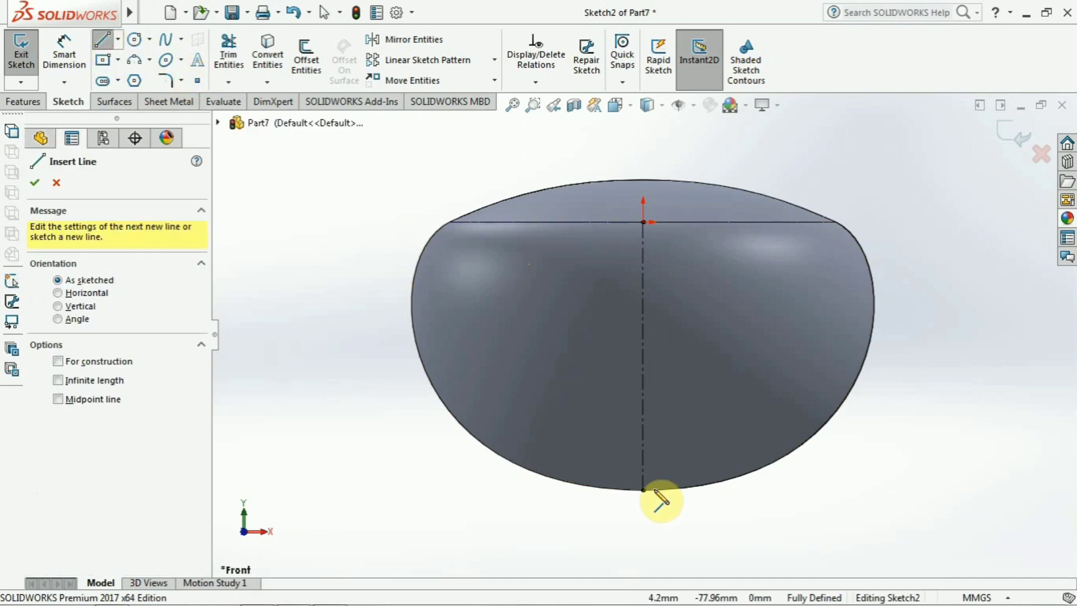
left_click(643, 490)
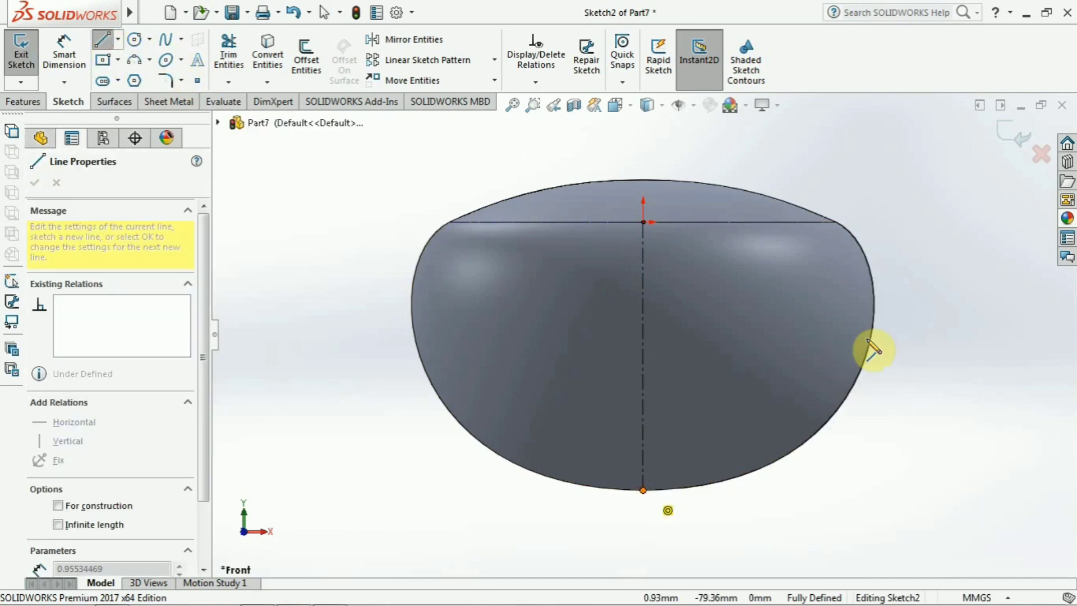
left_click(933, 316)
key("Escape")
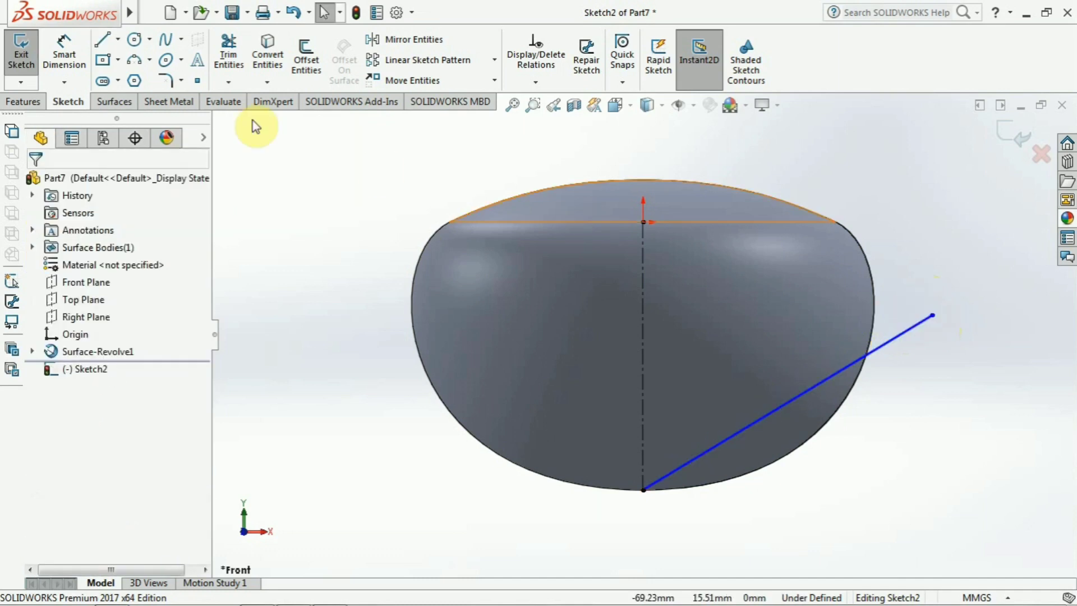
Dimension the horizontal distance between the sloping line's endpoints as 85 mm.
left_click(62, 43)
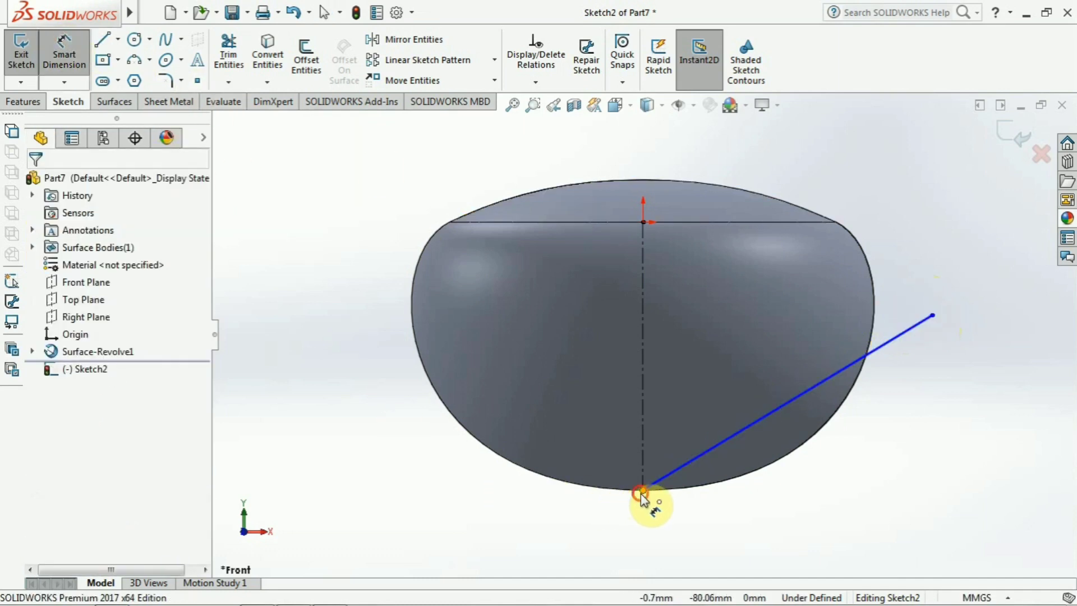
left_click(643, 492)
left_click(931, 317)
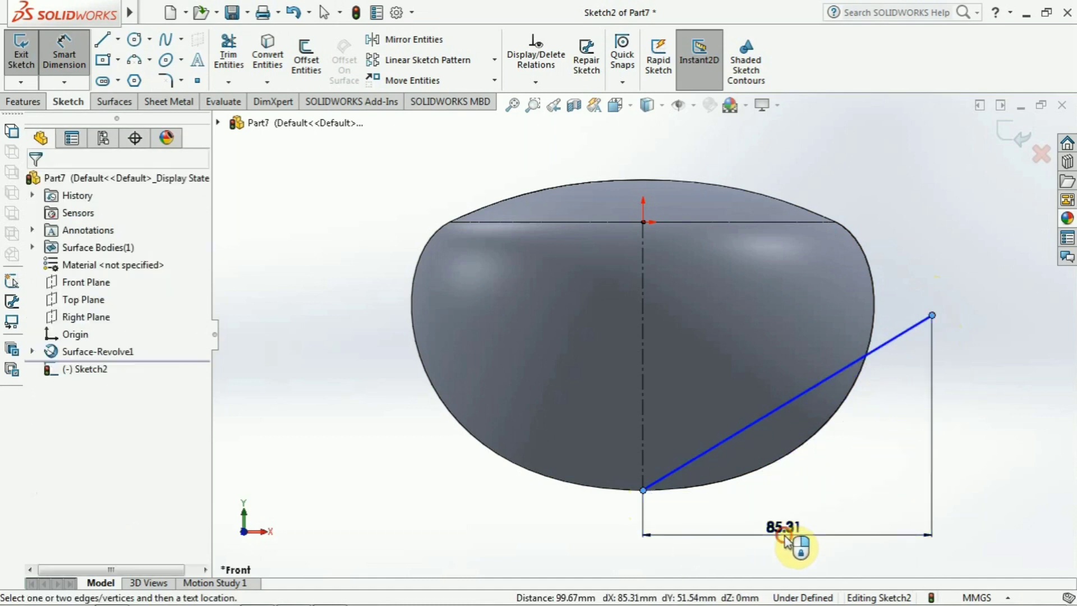
left_click(792, 538)
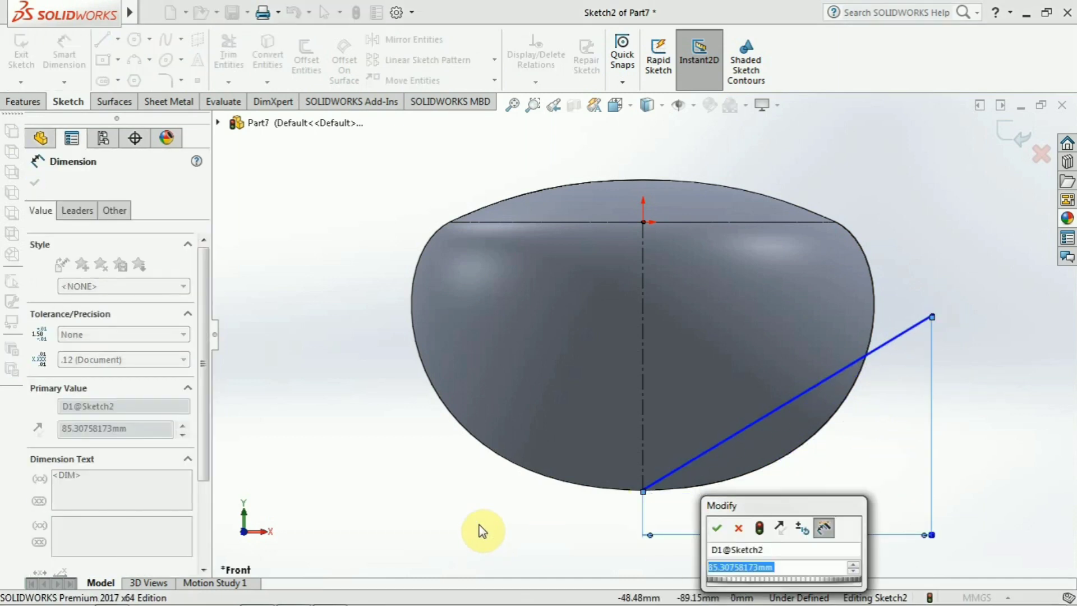
type("85")
key("Return")
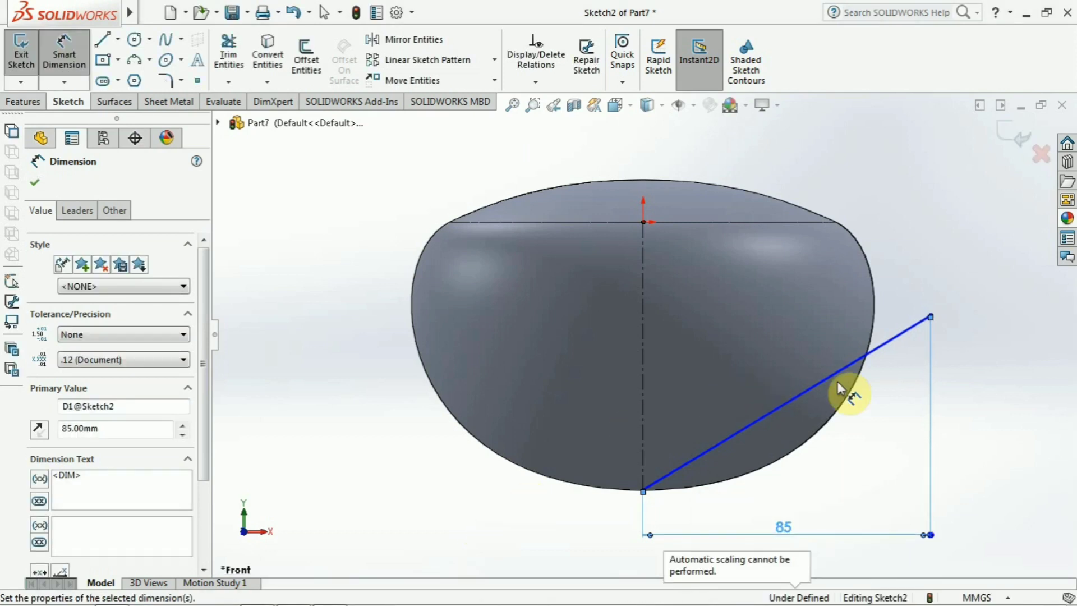
left_click(884, 440)
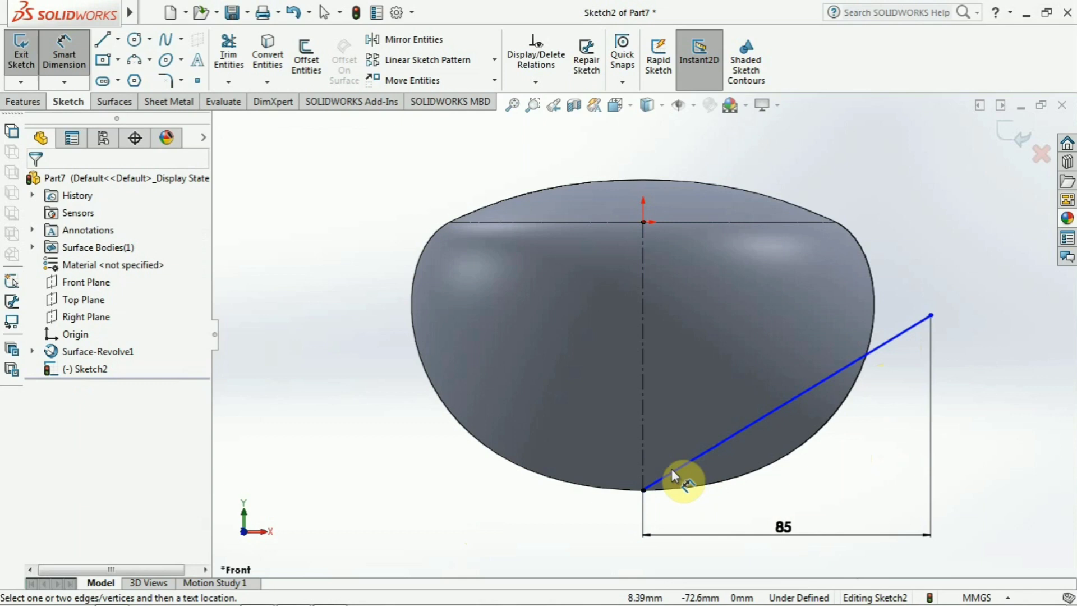
Dimension the vertical distance between the sloping line's endpoints as 58 mm.
left_click(643, 491)
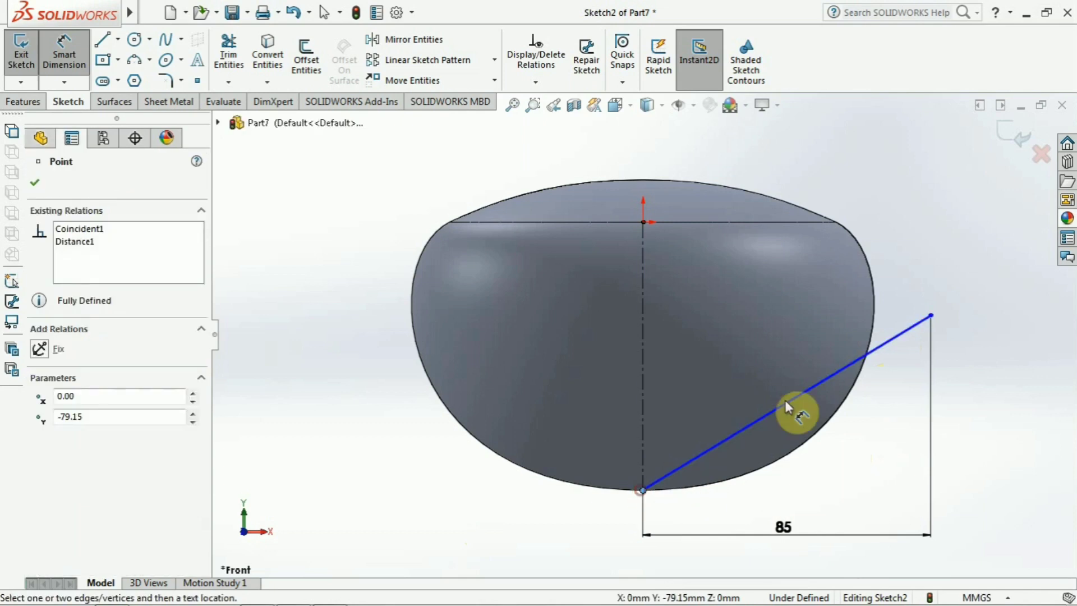
left_click(929, 314)
left_click(978, 392)
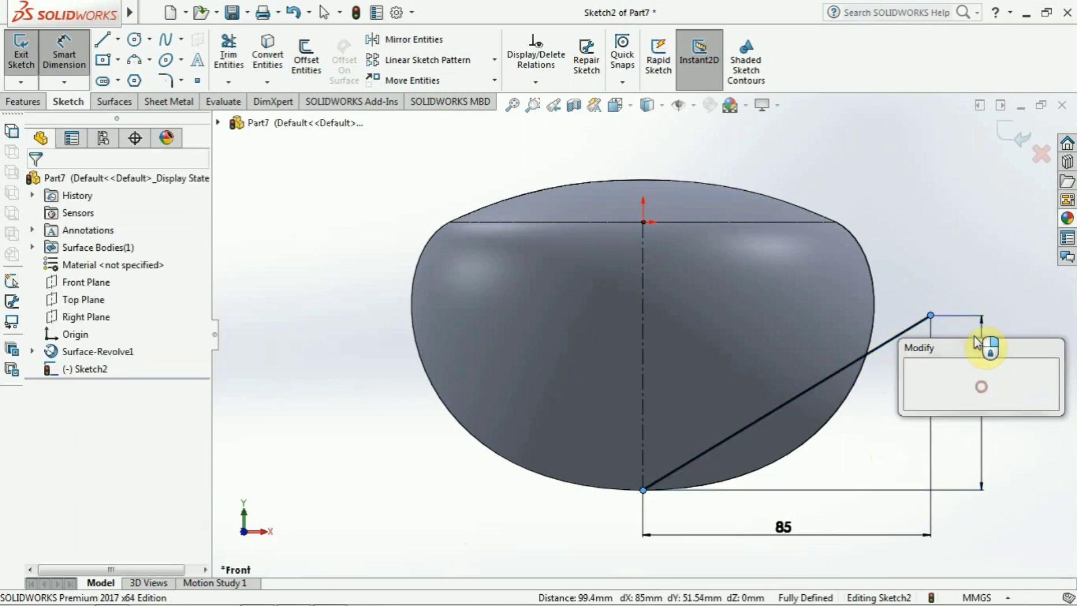
type("58")
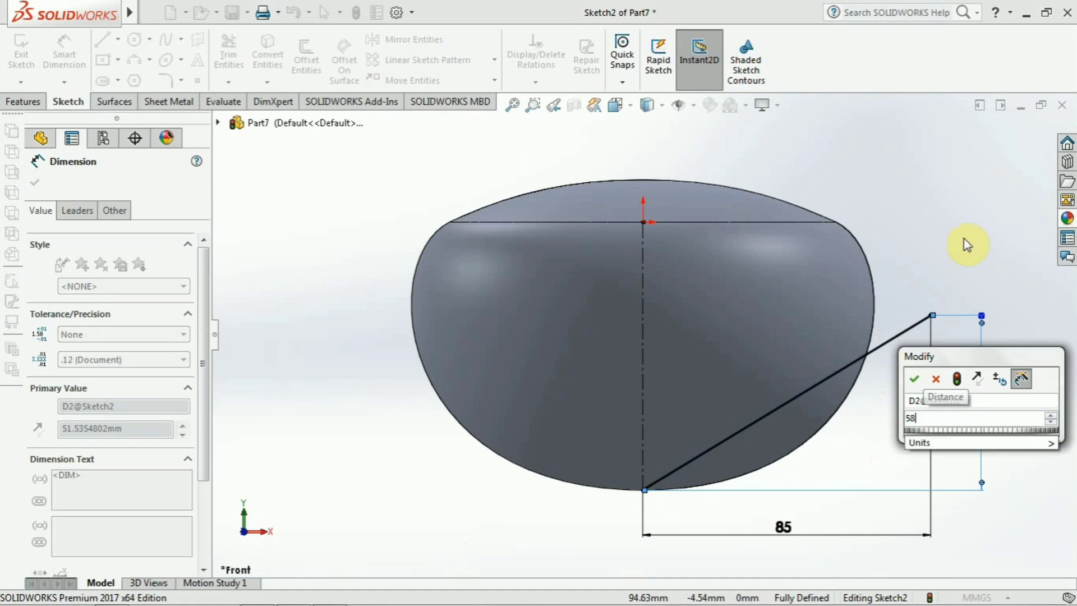
key("Return")
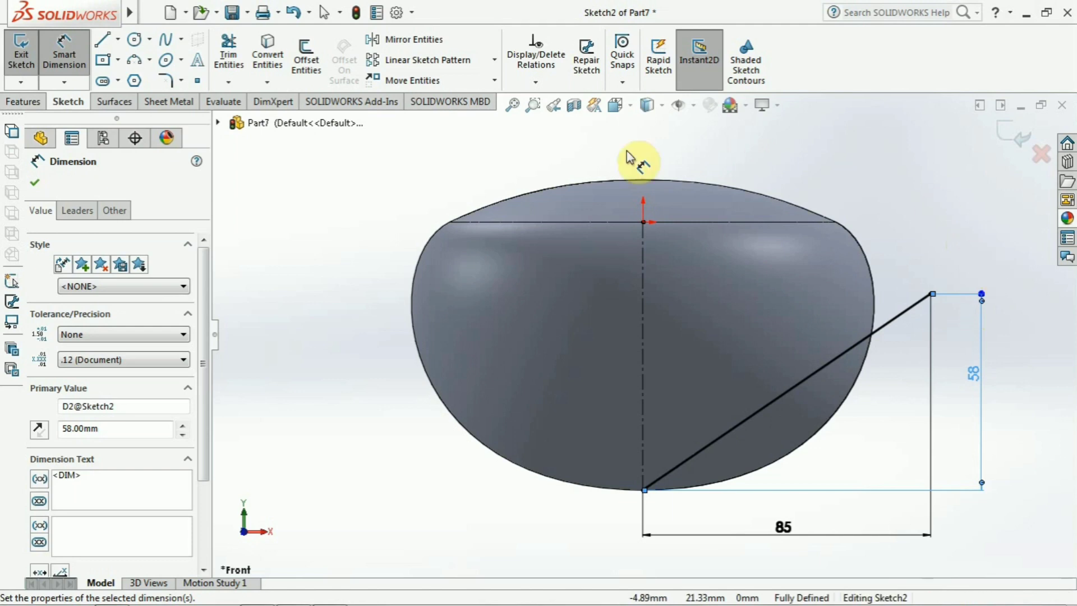
left_click(35, 183)
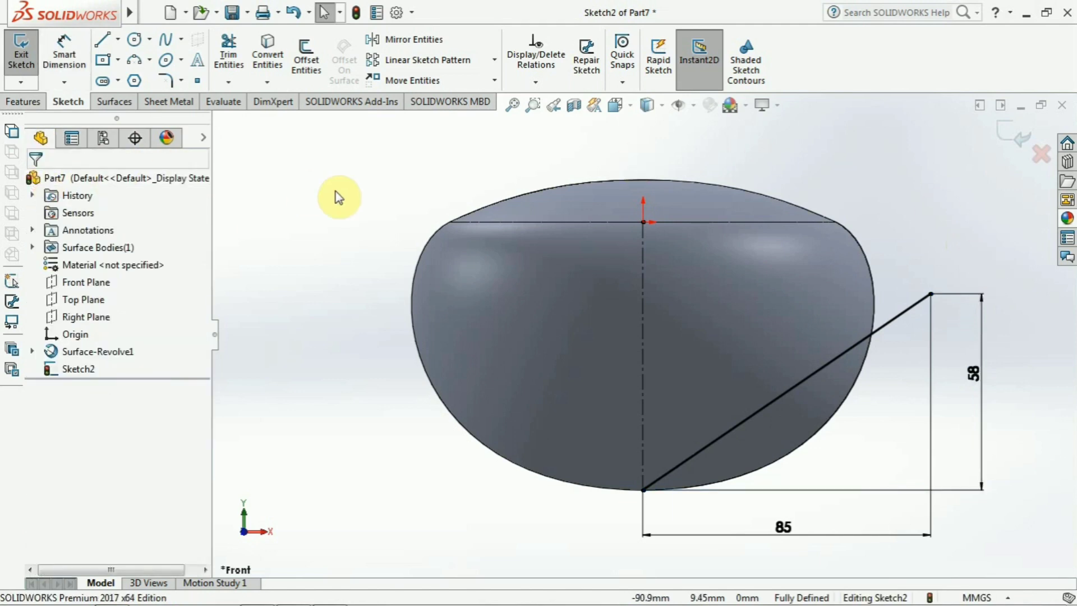
Trim the revolved surface with the sloping-line sketch, removing the piece below the line.
left_click(108, 102)
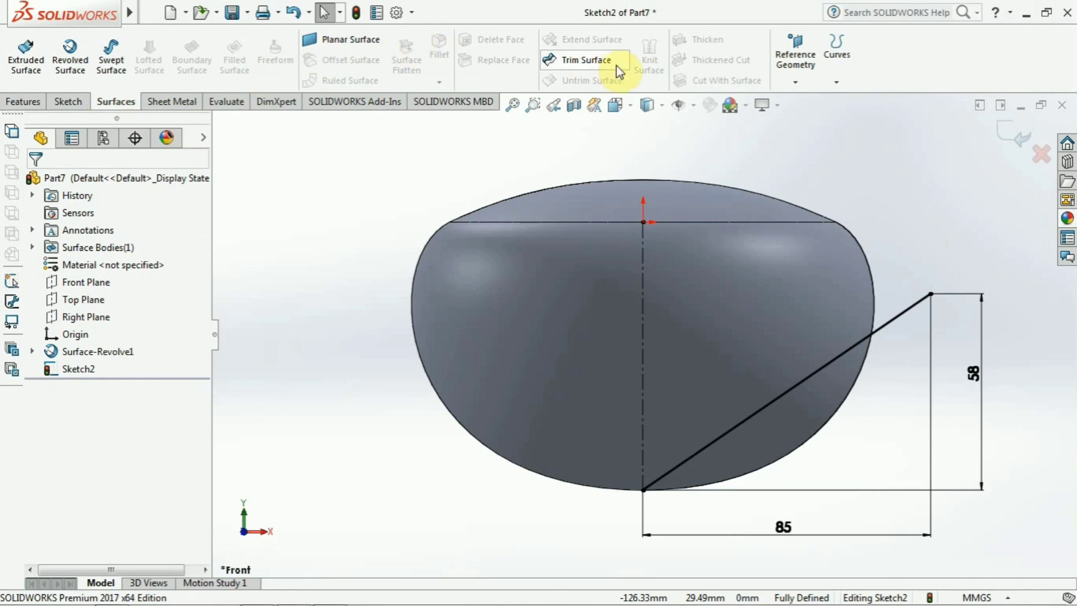
left_click(617, 62)
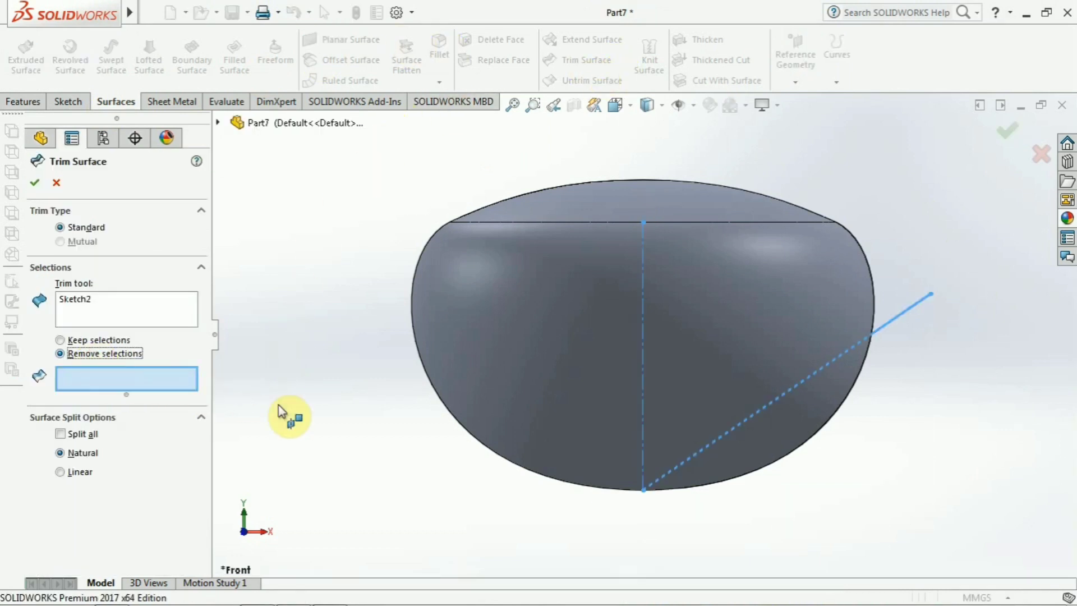
left_click(786, 449)
middle_click_drag(852, 448, 873, 567)
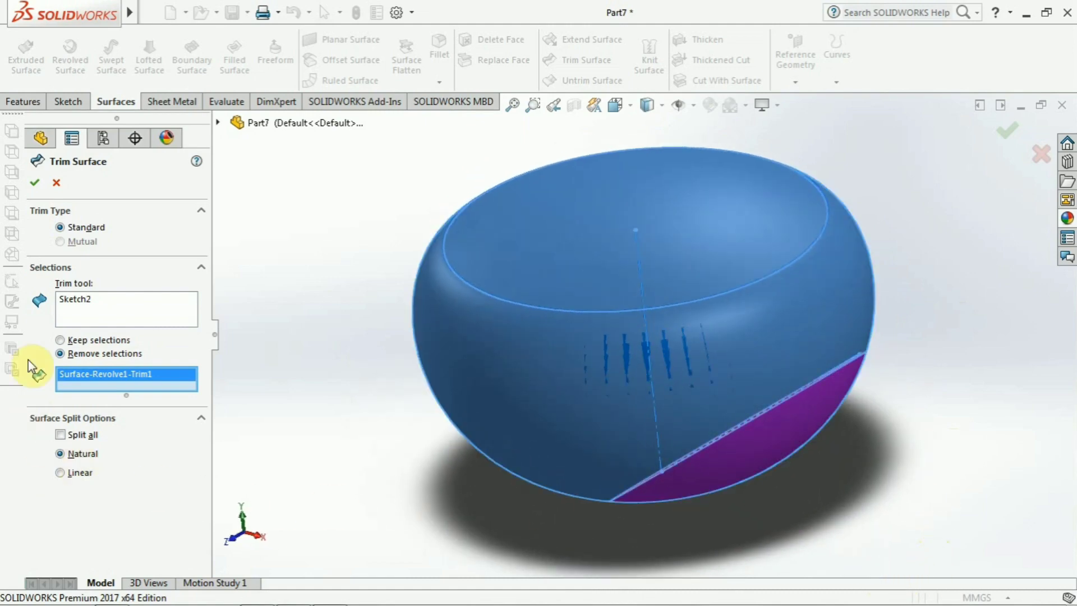
left_click(31, 188)
middle_click_drag(277, 392, 288, 294)
left_click(287, 294)
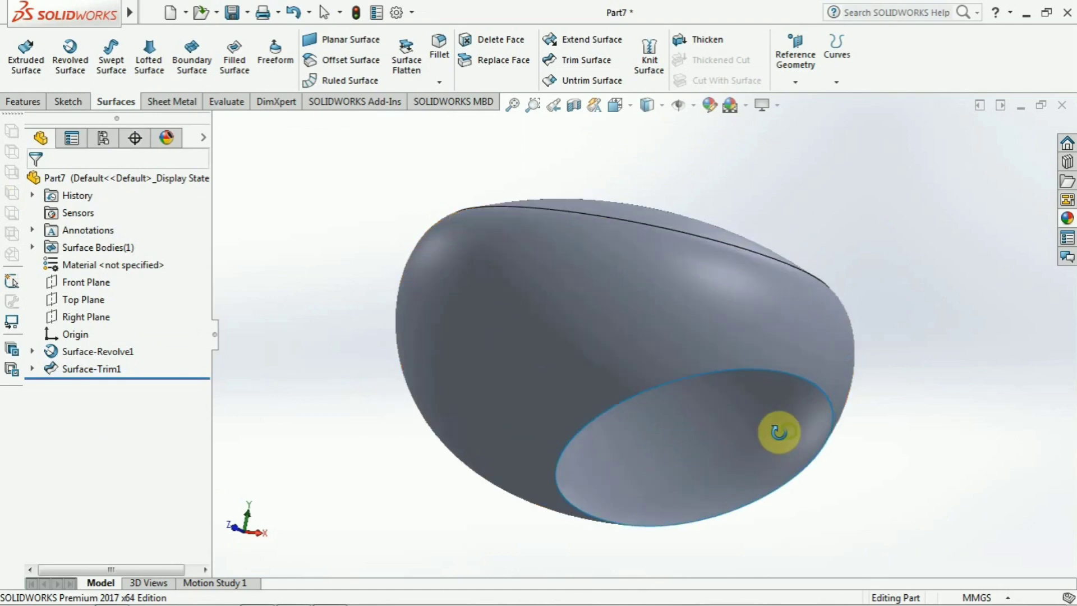
middle_click_drag(776, 428, 830, 516)
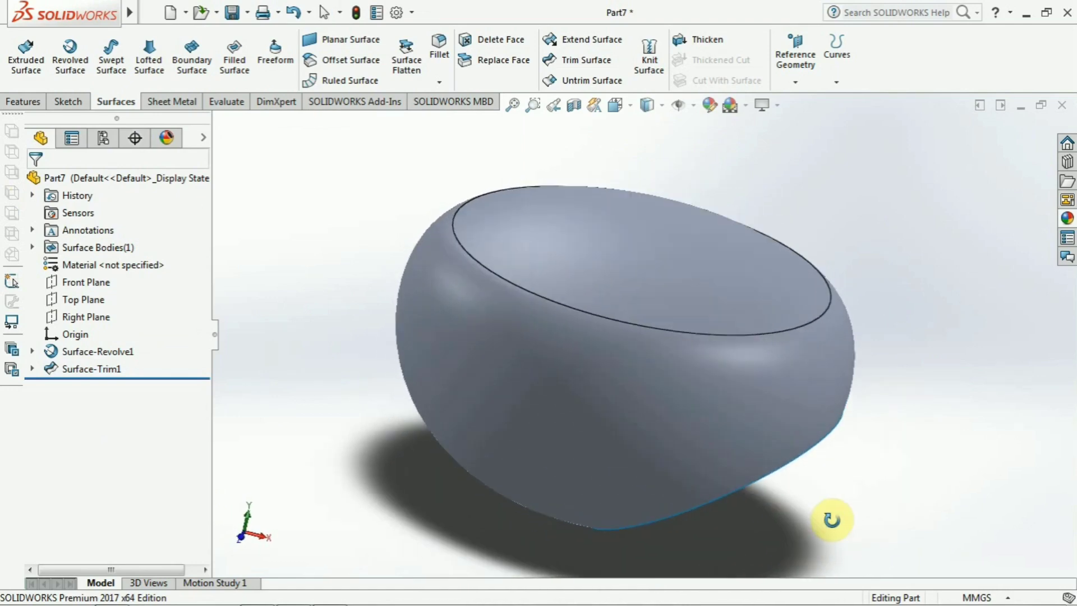
left_click(102, 286)
left_click(84, 282)
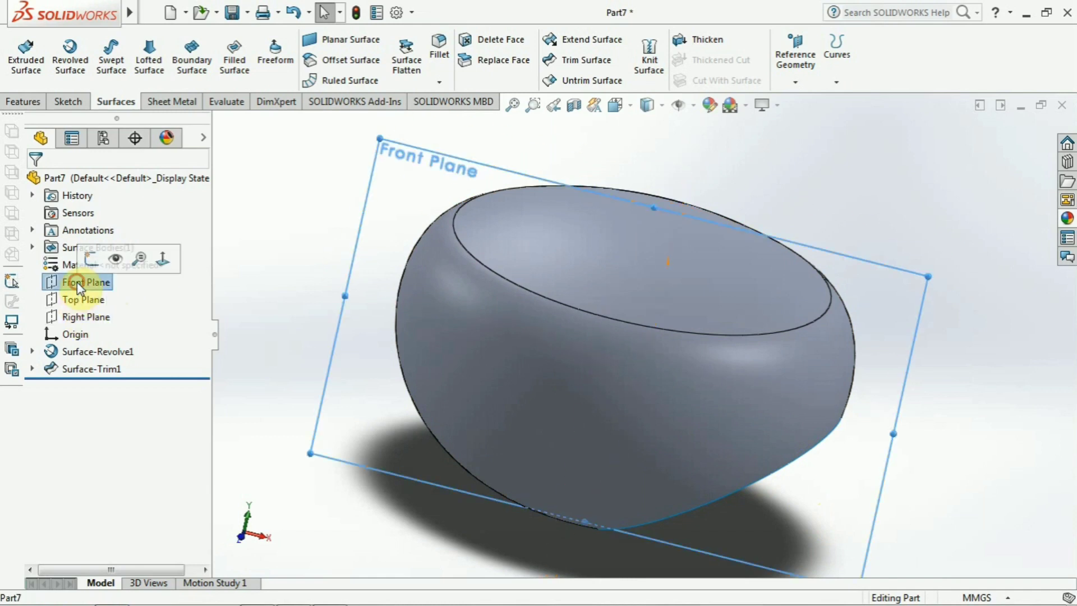
left_click(161, 261)
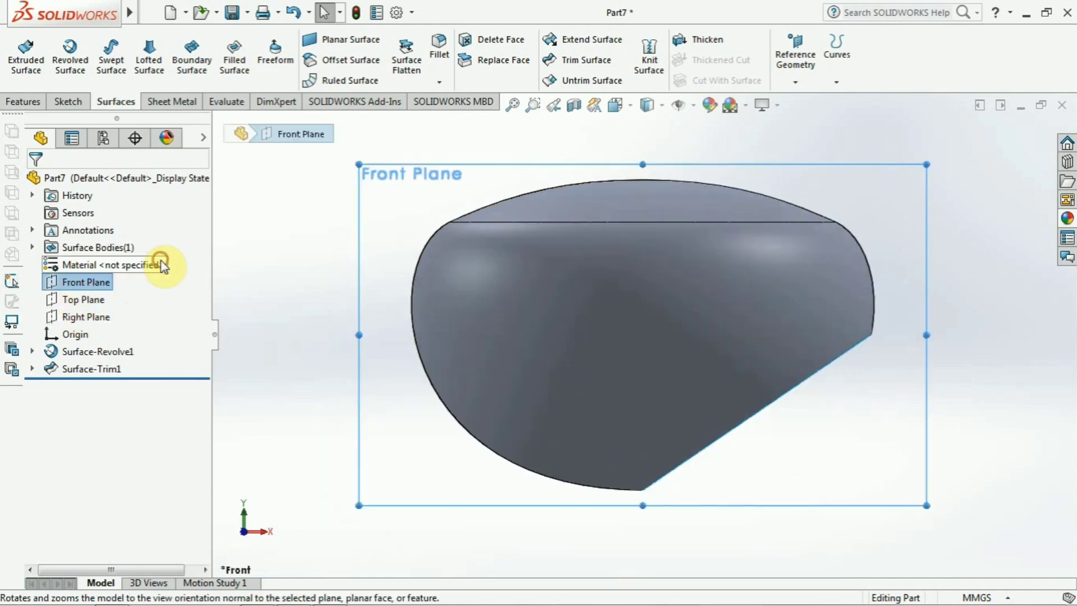
left_click(288, 299)
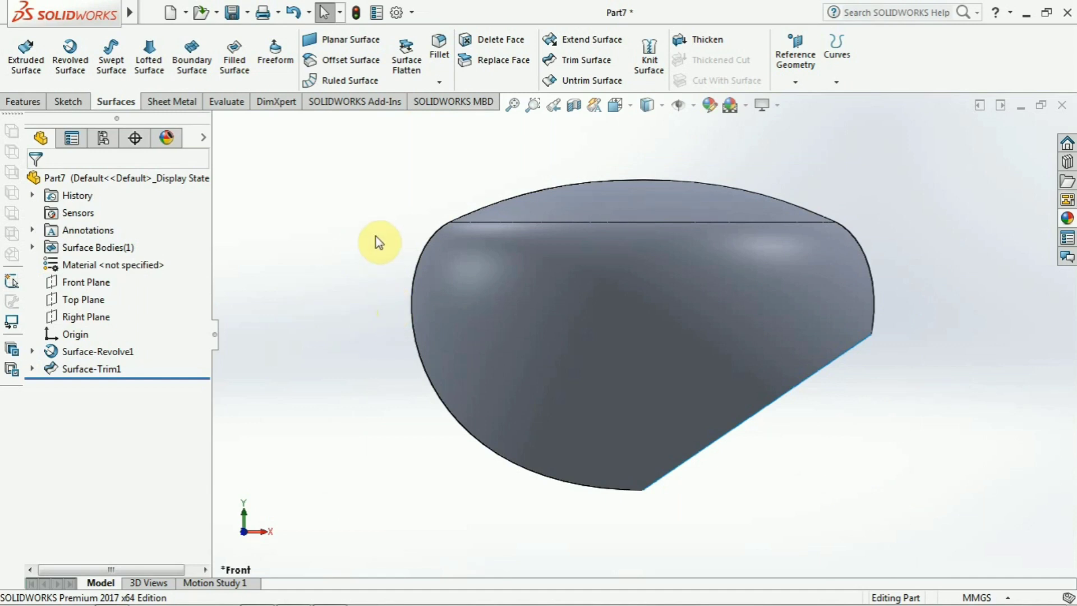
middle_click_drag(377, 241, 372, 290)
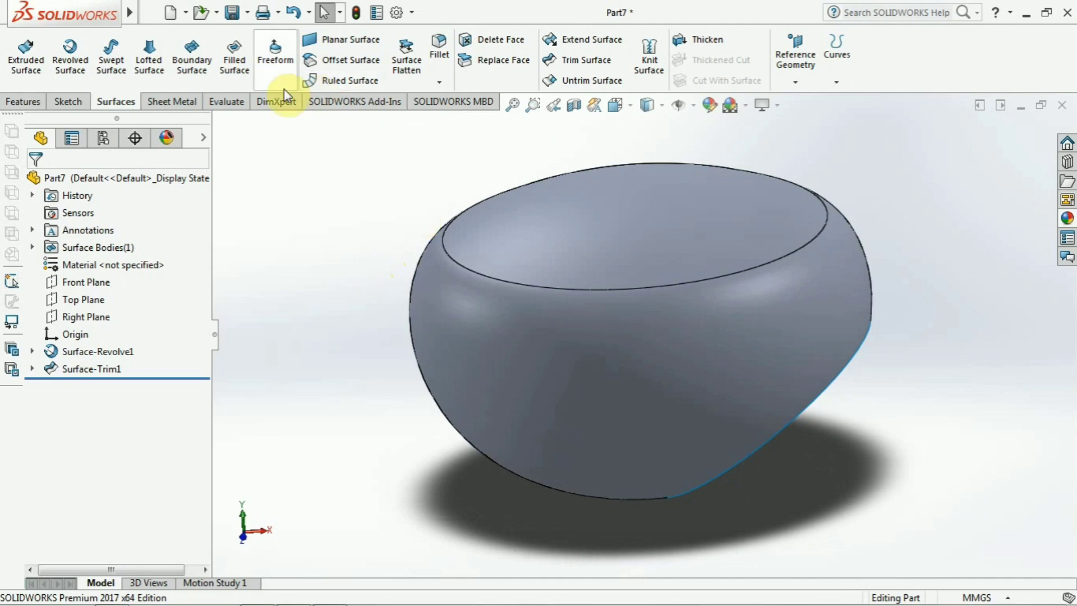
Set up an Offset Surface of the body's domed top face with a distance of 2 mm.
left_click(361, 62)
left_click(524, 231)
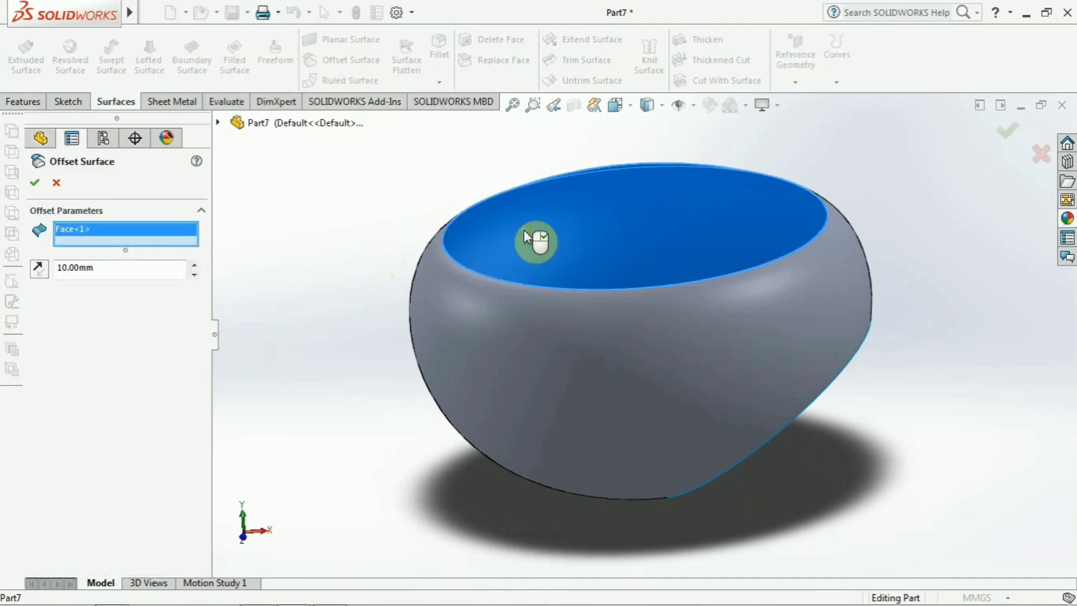
left_click(40, 273)
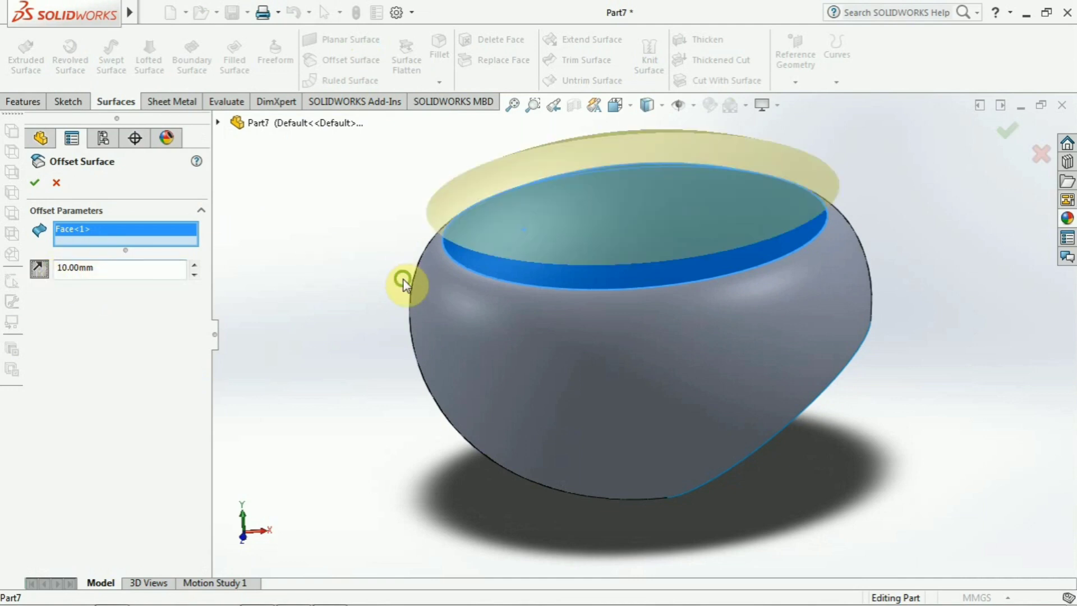
middle_click_drag(403, 284, 400, 223)
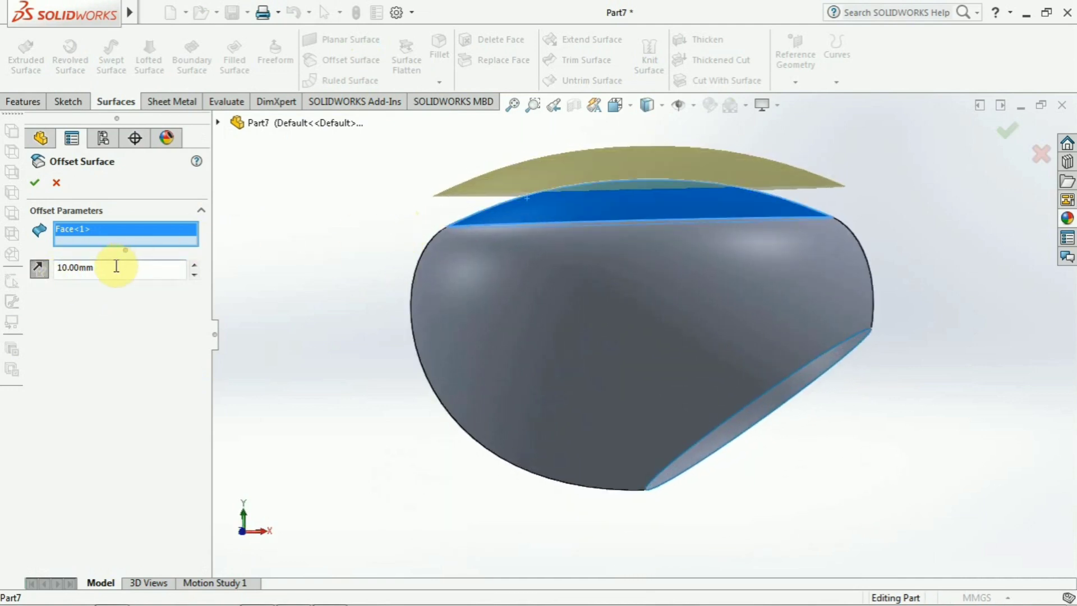
left_click(114, 266)
type("2")
key("Return")
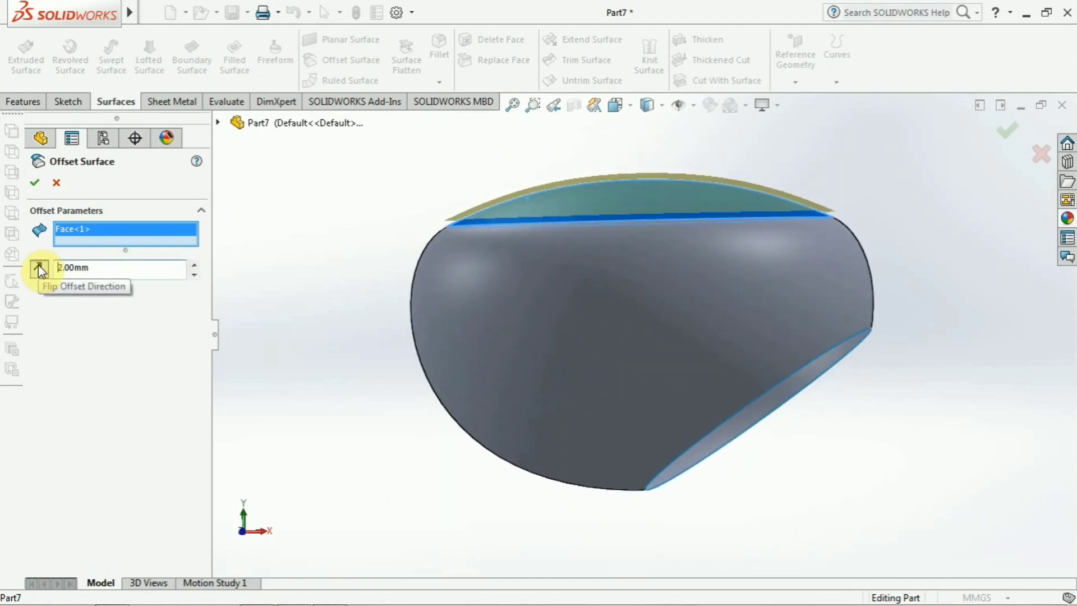
Flip the offset direction so the surface lies inside the body, and create the offset surface.
middle_click_drag(314, 224, 474, 234)
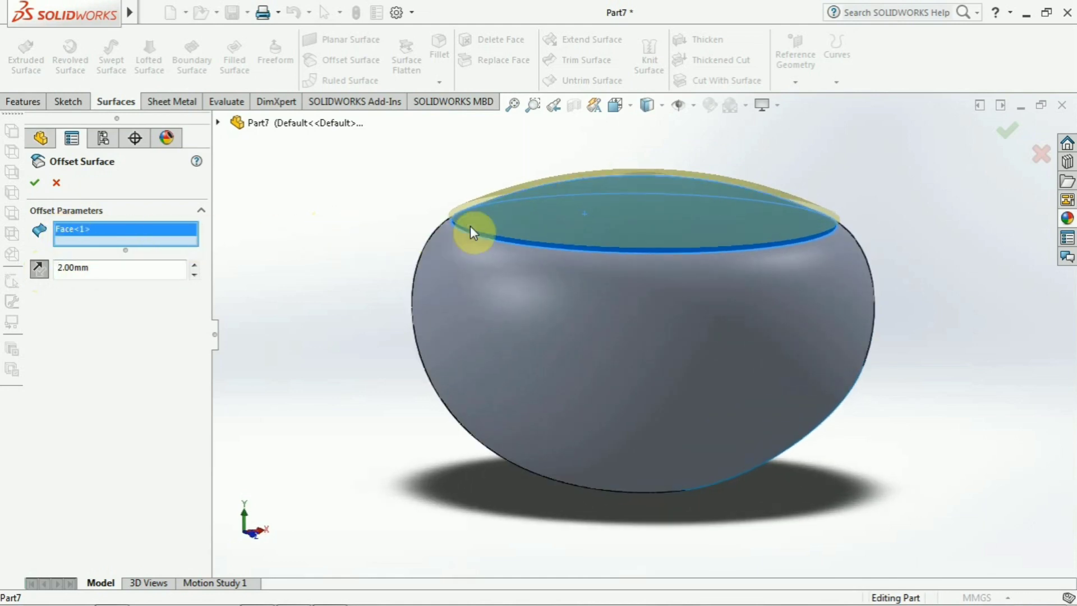
scroll(550, 290, "down", 3)
middle_click_drag(546, 306, 522, 298)
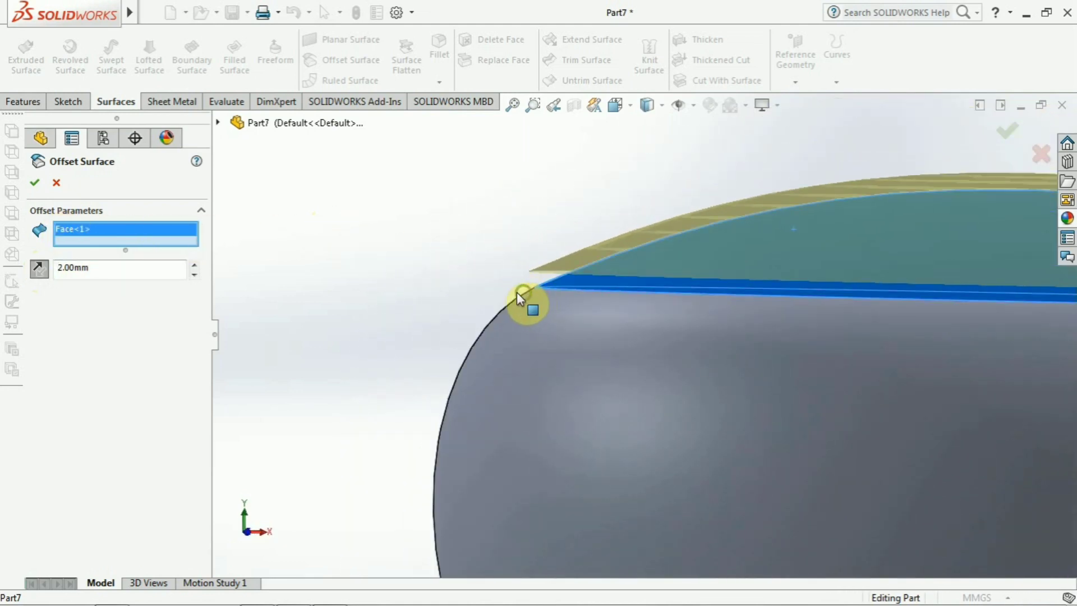
left_click(39, 269)
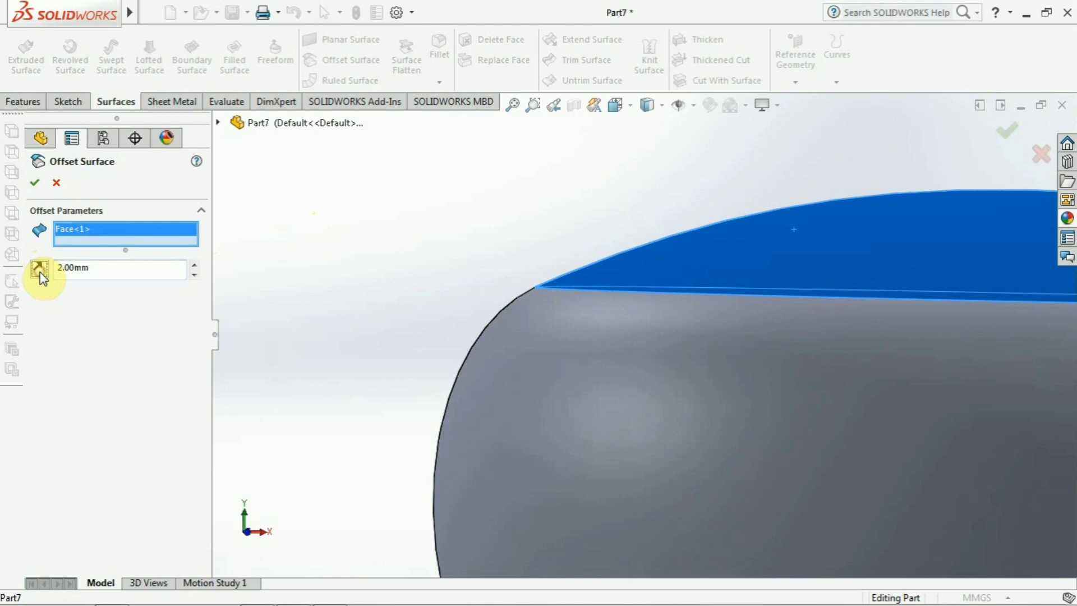
left_click(35, 182)
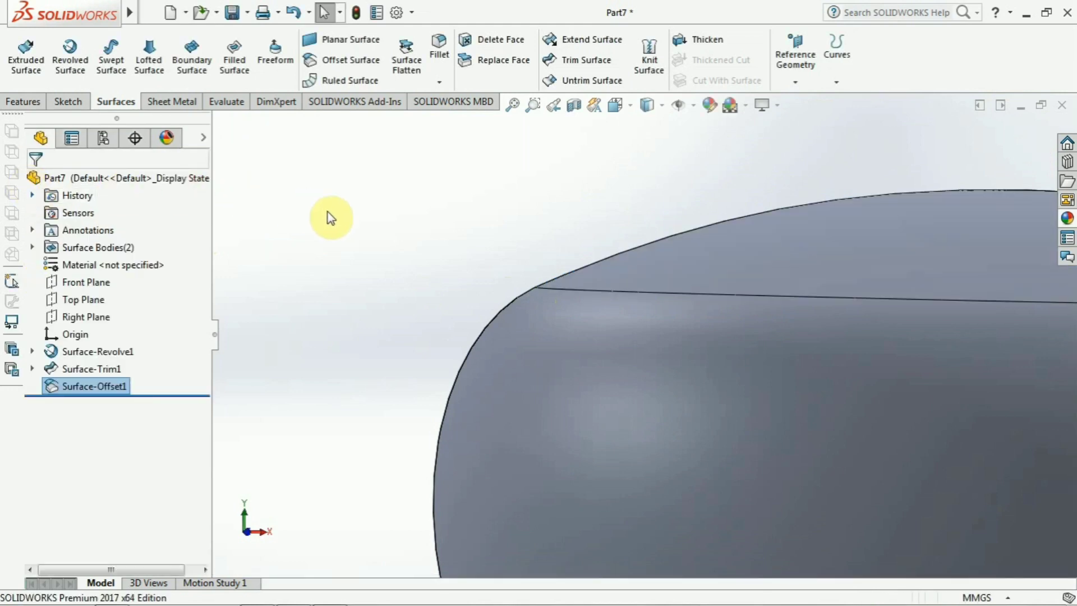
Examine the gap between the top face and its offset surface in a Front Plane section view, and turn the section off.
left_click(573, 105)
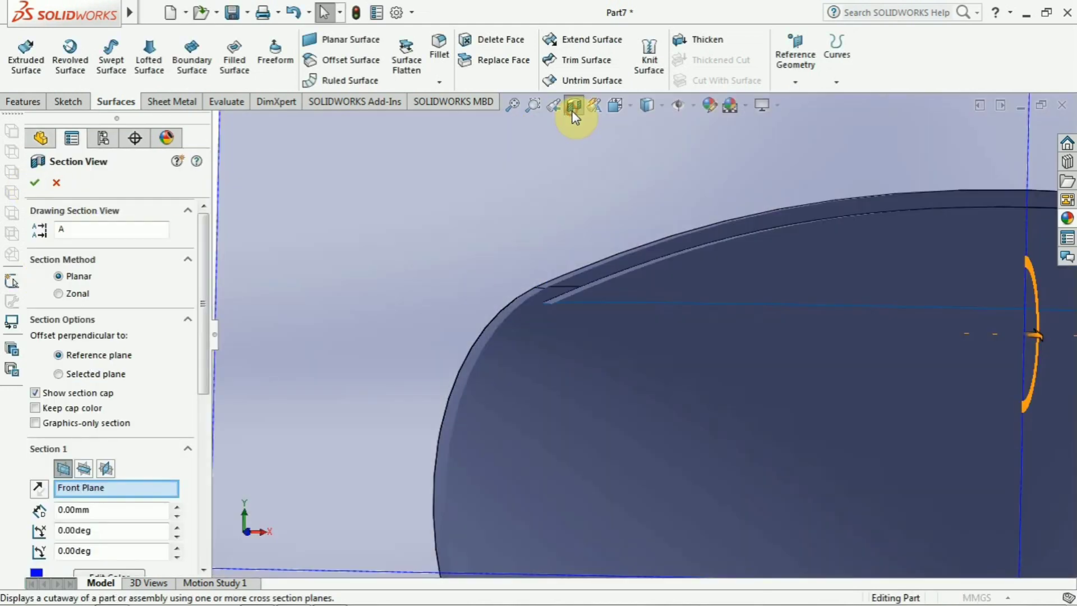
left_click(36, 185)
scroll(342, 280, "up", 5)
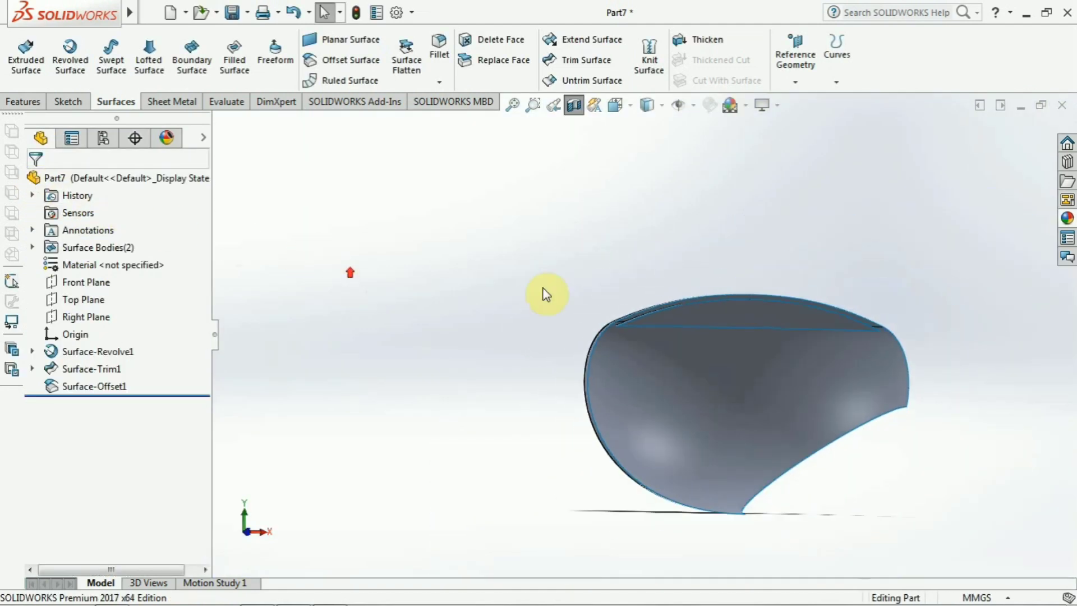
scroll(640, 325, "down", 6)
middle_click_drag(694, 351, 518, 396)
key("f")
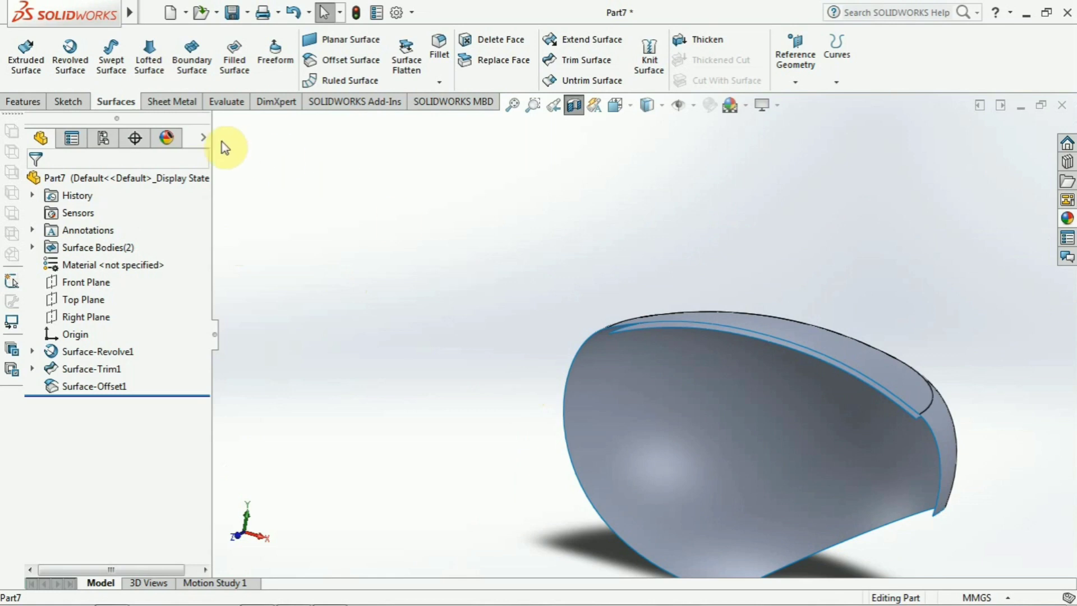
left_click(574, 105)
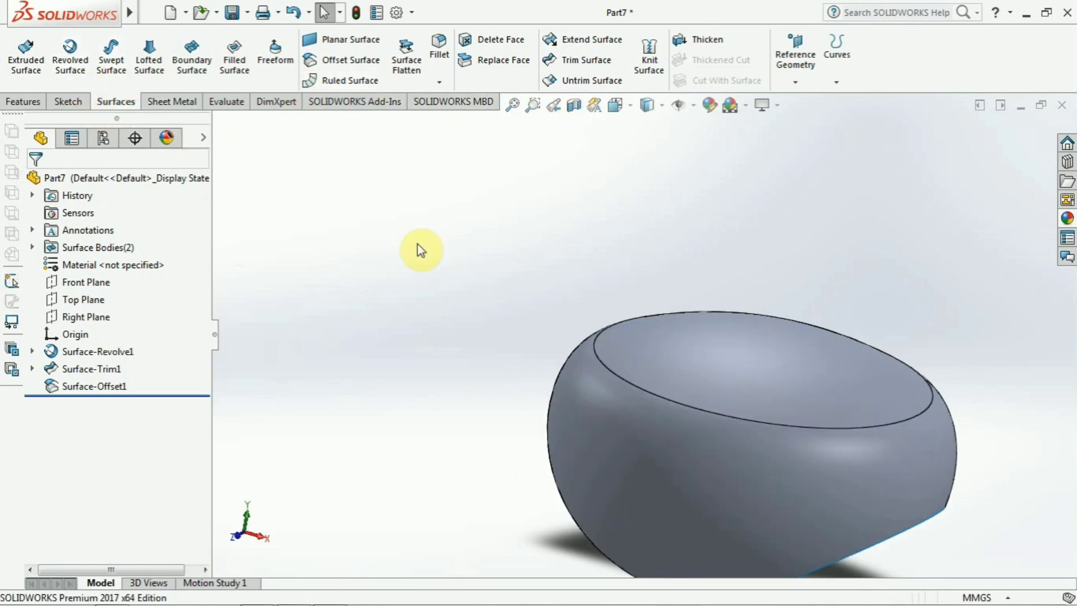
Start a new sketch on the Front Plane and view it face-on.
middle_click_drag(390, 277, 421, 241)
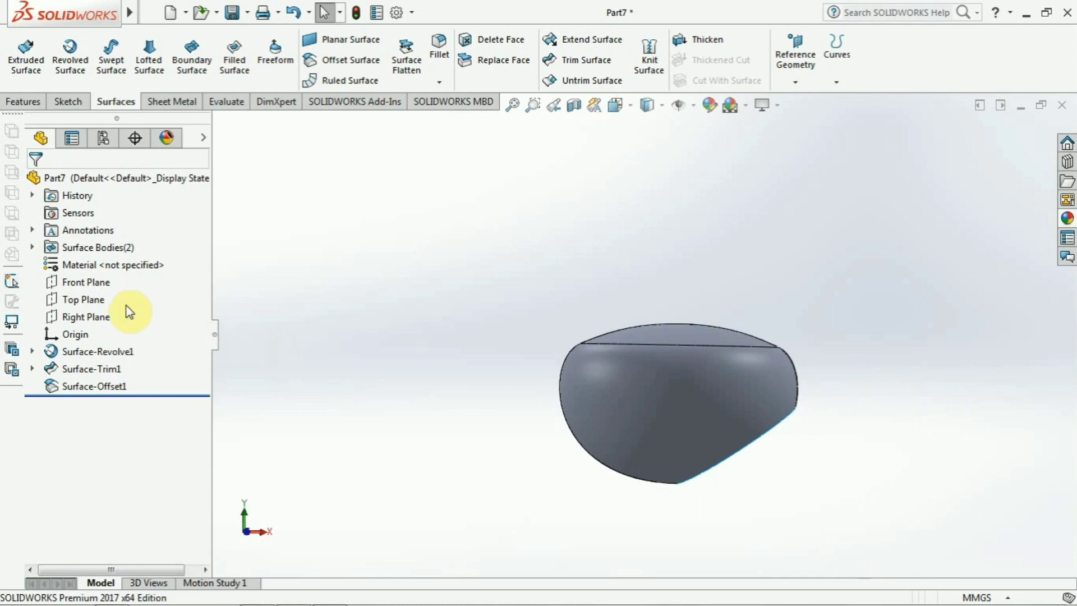
left_click(89, 281)
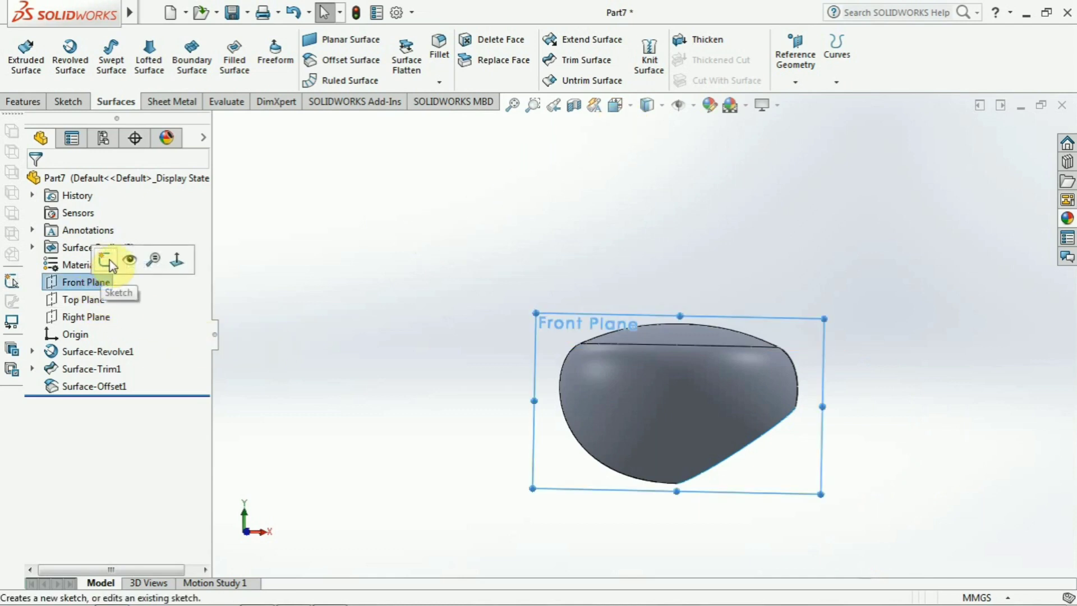
left_click(107, 261)
right_click(96, 281)
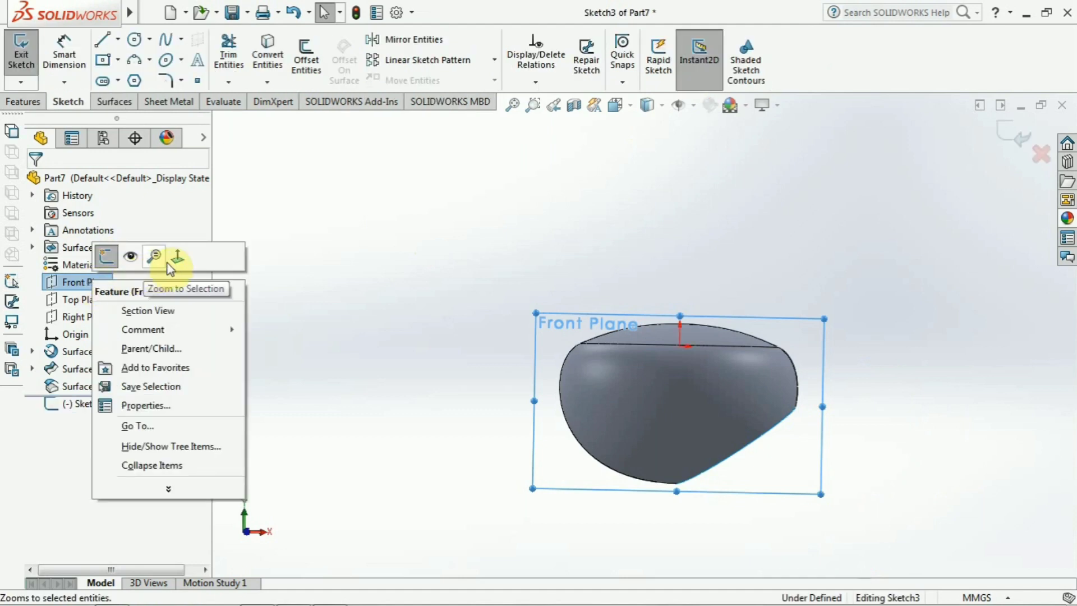
left_click(167, 263)
left_click(316, 277)
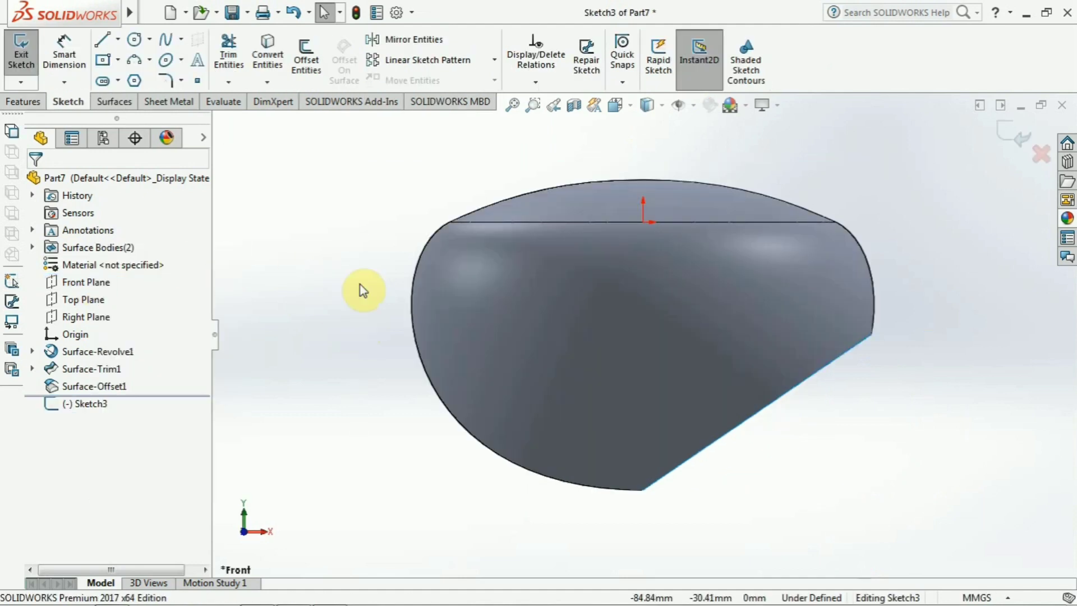
Sketch a horizontal centerline about 158 mm long from the body's lowest point out past the sloping cut.
left_click(118, 42)
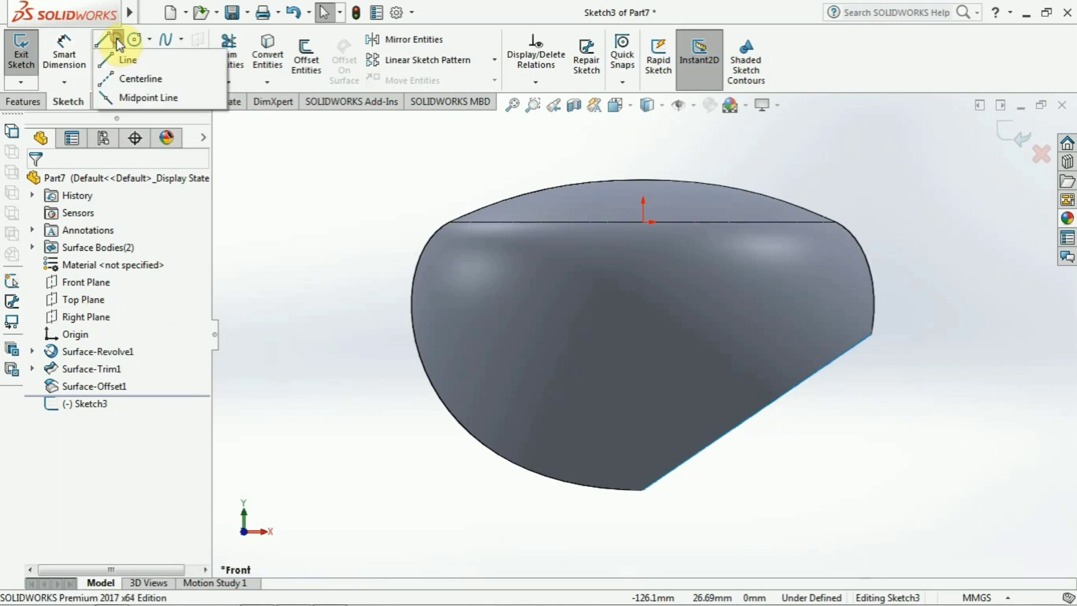
left_click(137, 79)
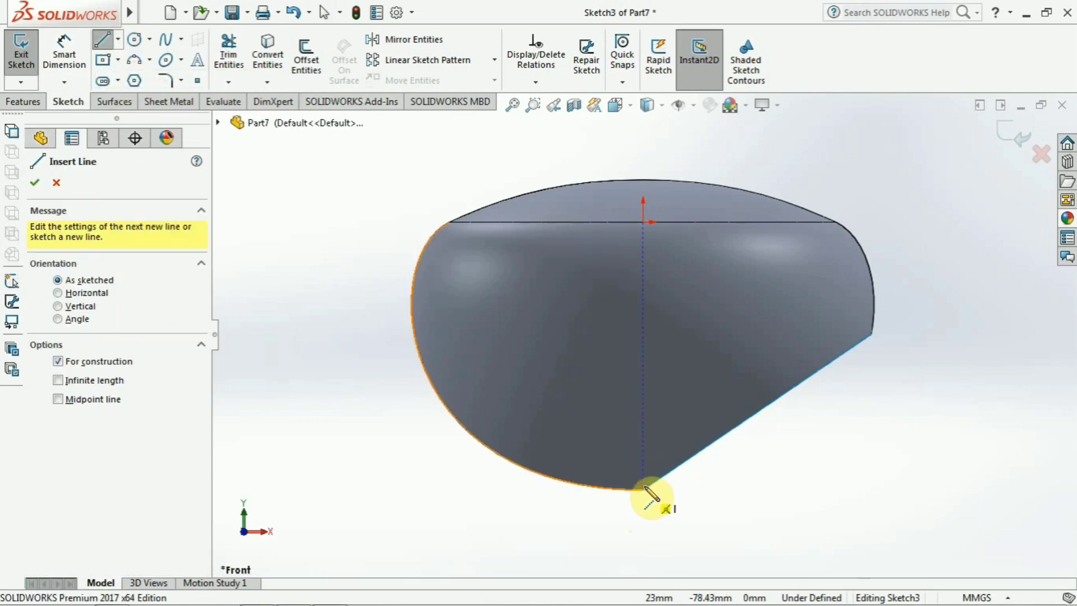
left_click(645, 491)
scroll(754, 498, "up", 2)
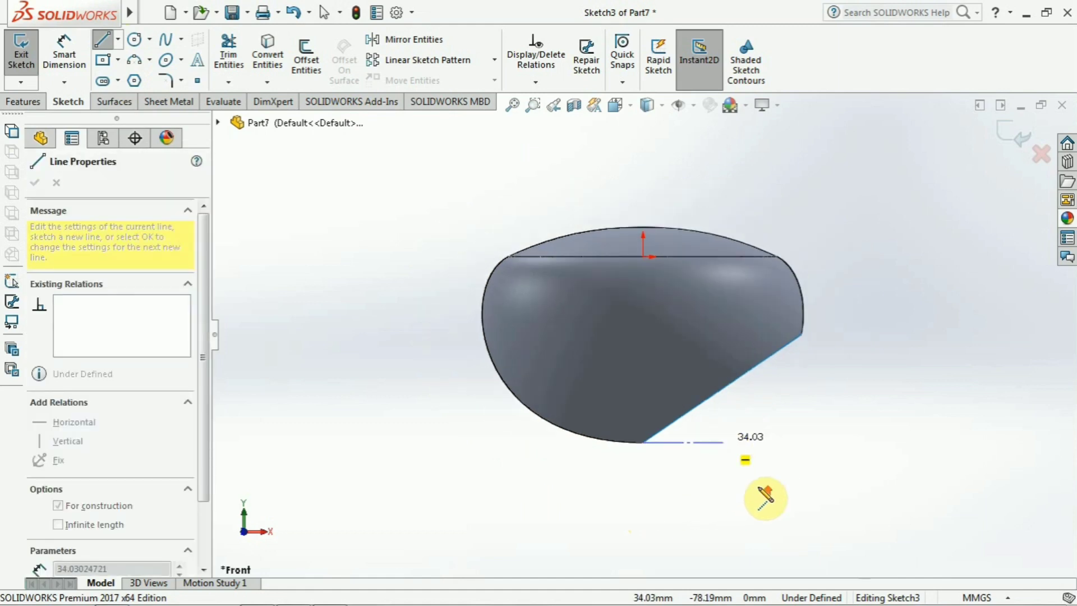
scroll(764, 498, "up", 1)
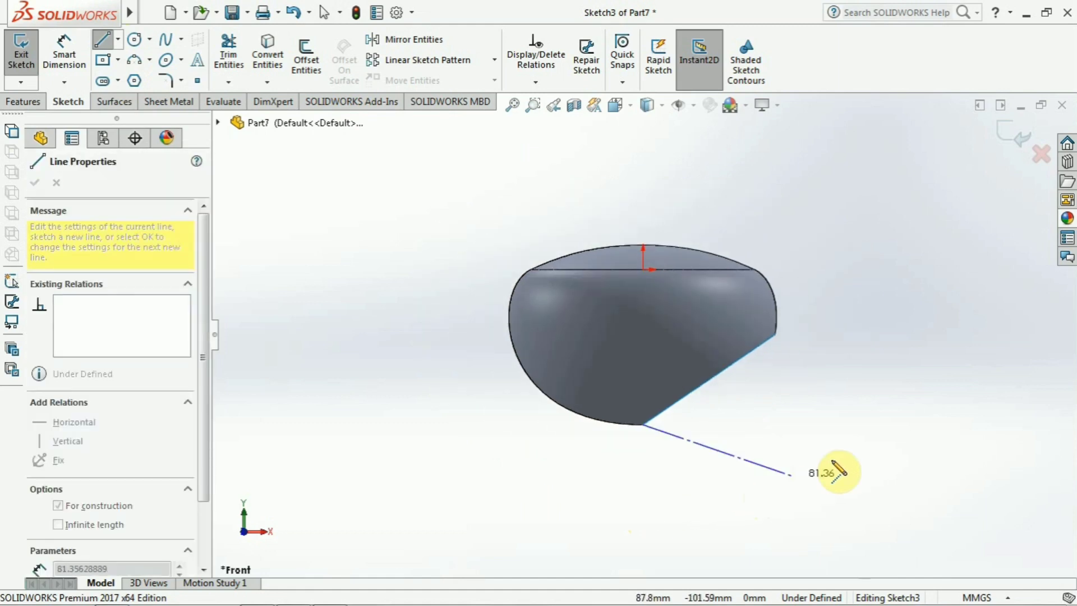
left_click(954, 424)
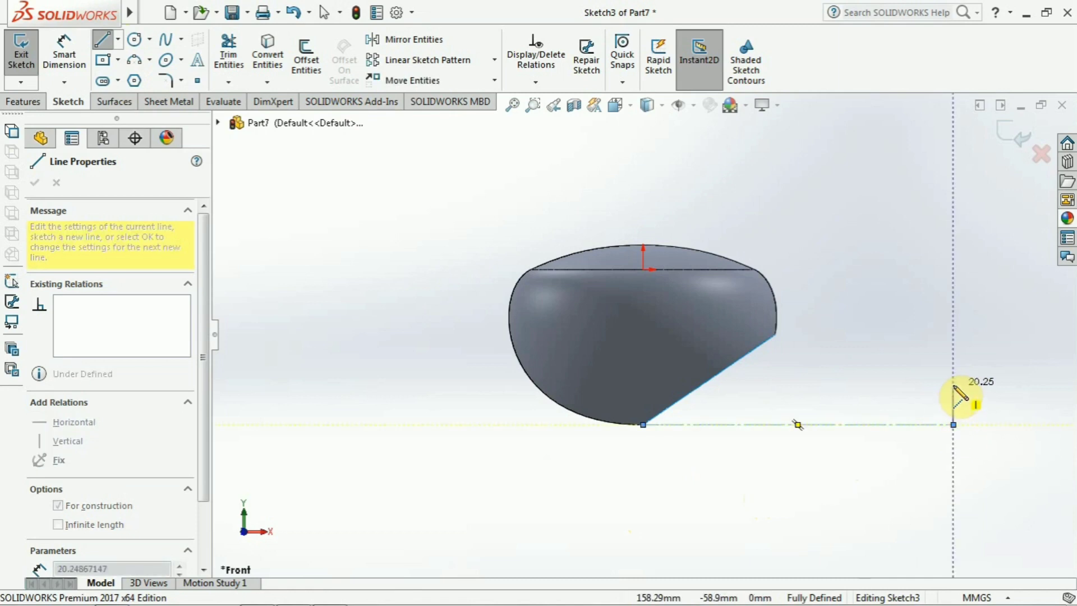
key("Escape")
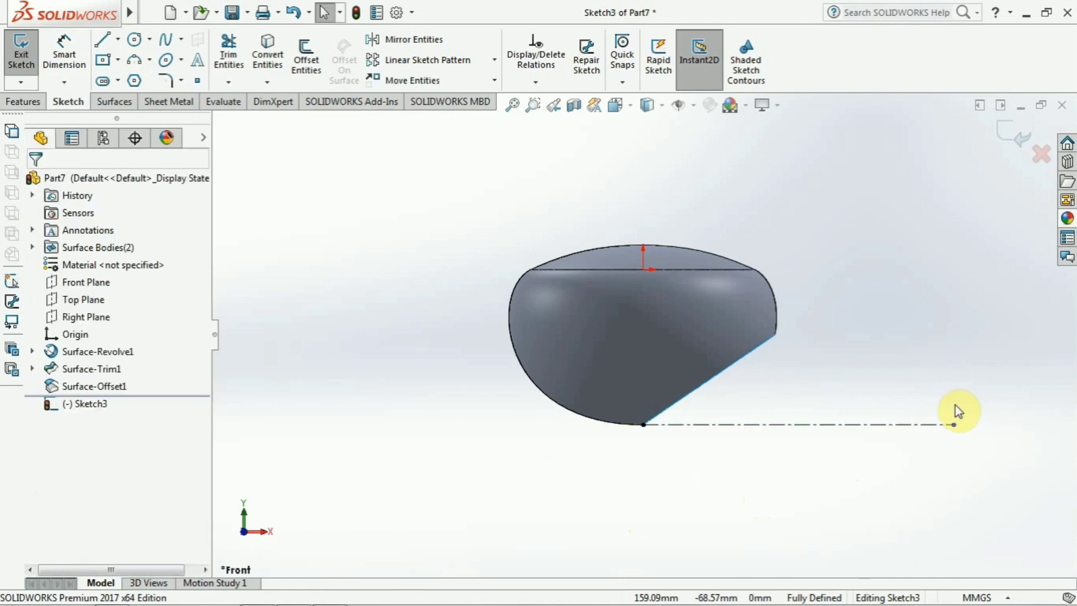
Sketch a horizontal line about 56 mm long above the outer end of the centerline, clear of the body.
left_click(101, 39)
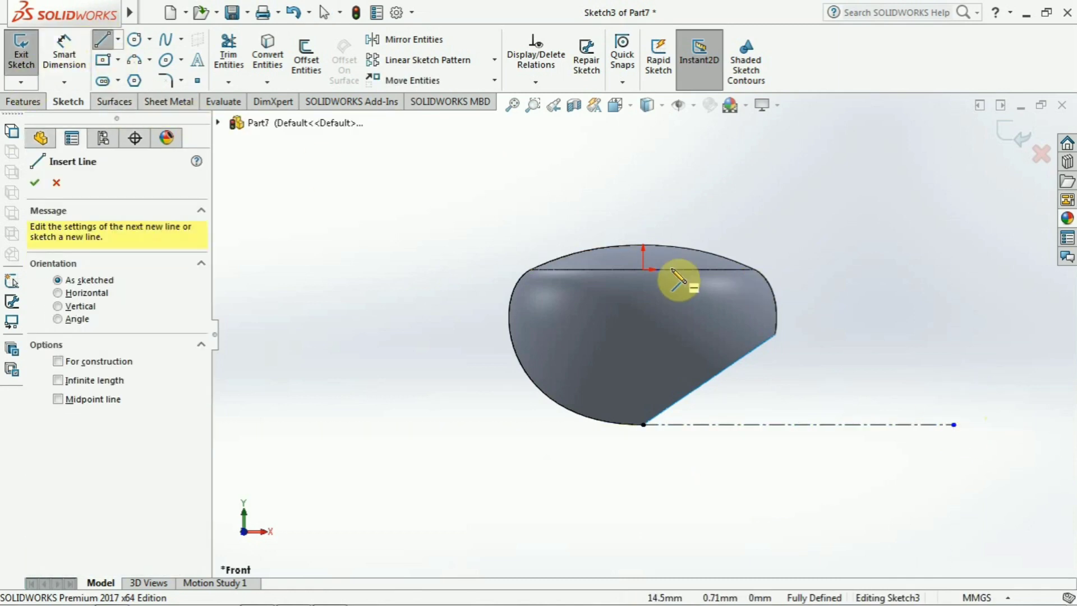
left_click(857, 375)
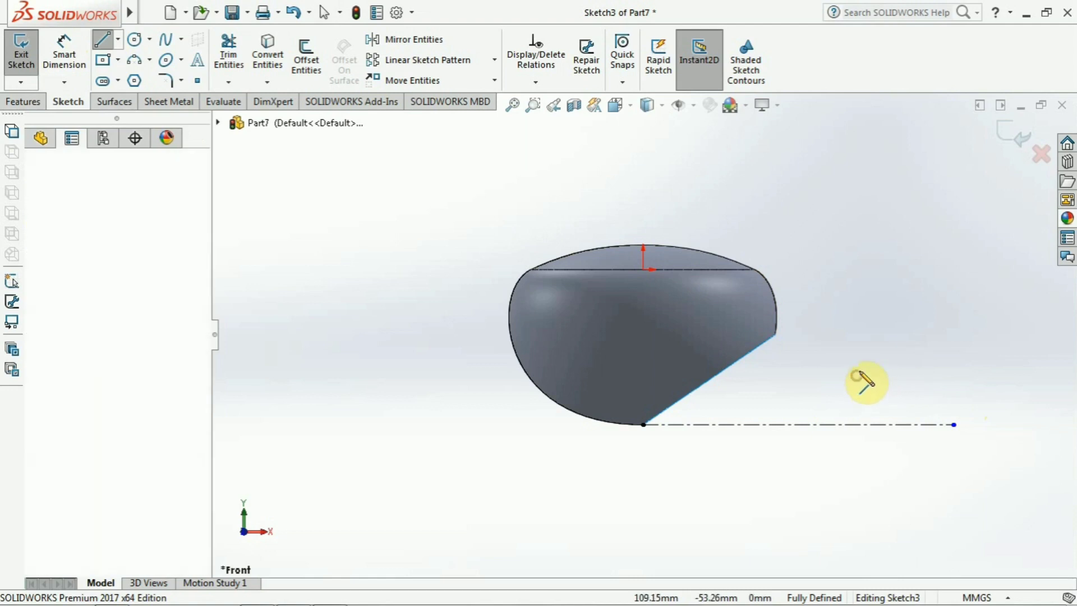
left_click(966, 375)
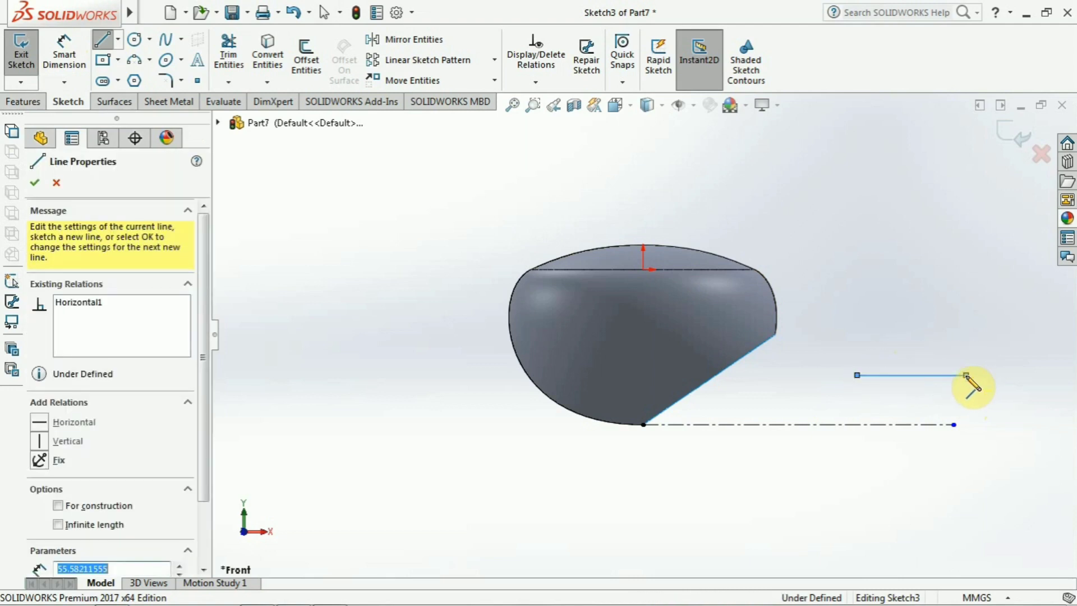
key("Escape")
key("Escape")
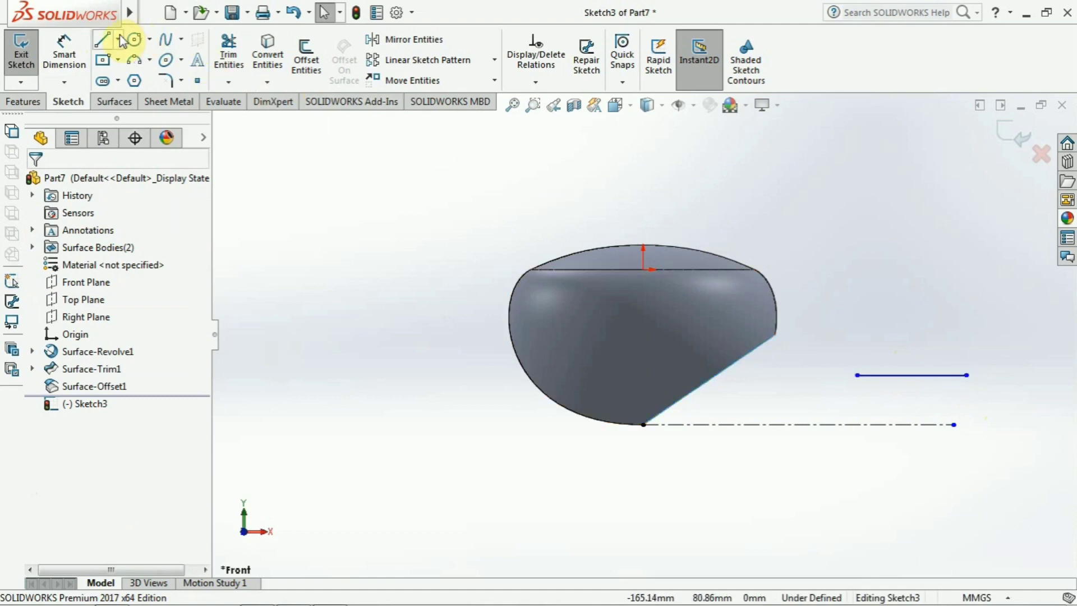
Sketch a second horizontal line about 70 mm long between the short line and the centerline, and make it construction geometry.
left_click(103, 40)
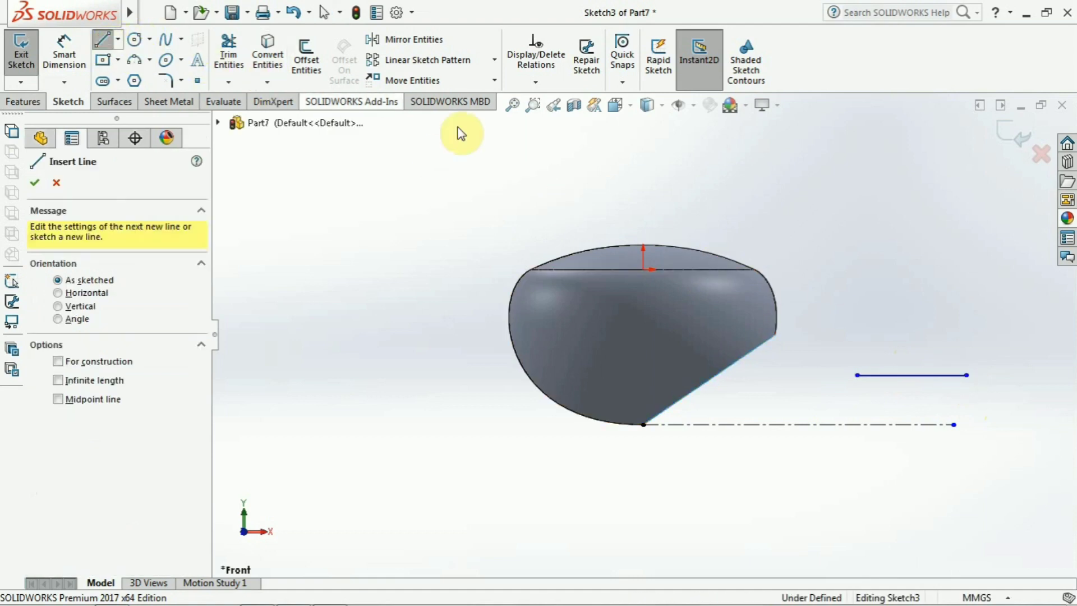
left_click(843, 399)
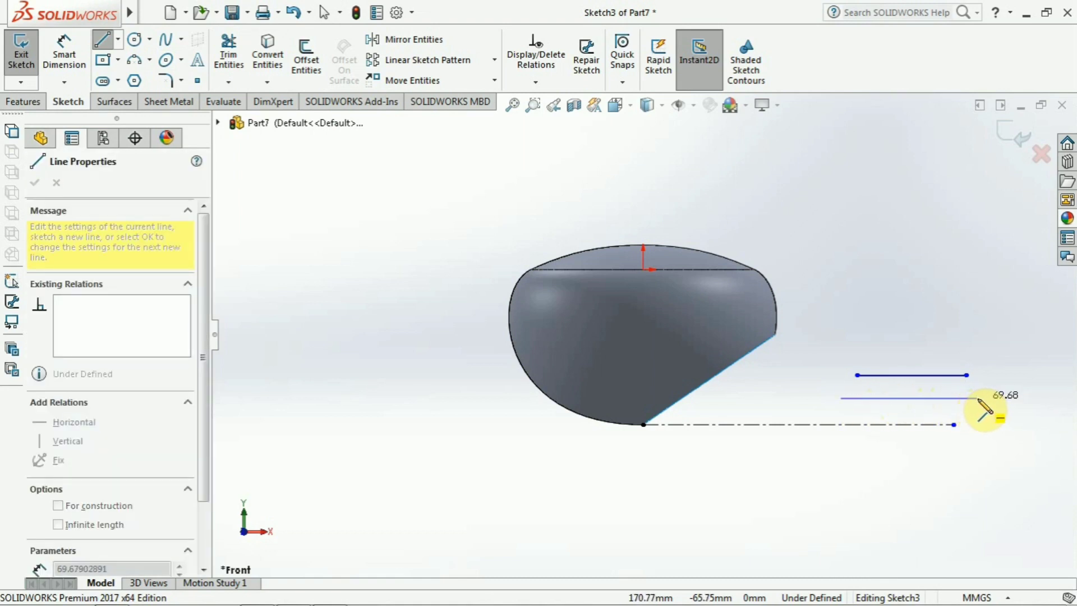
left_click(977, 398)
key("Escape")
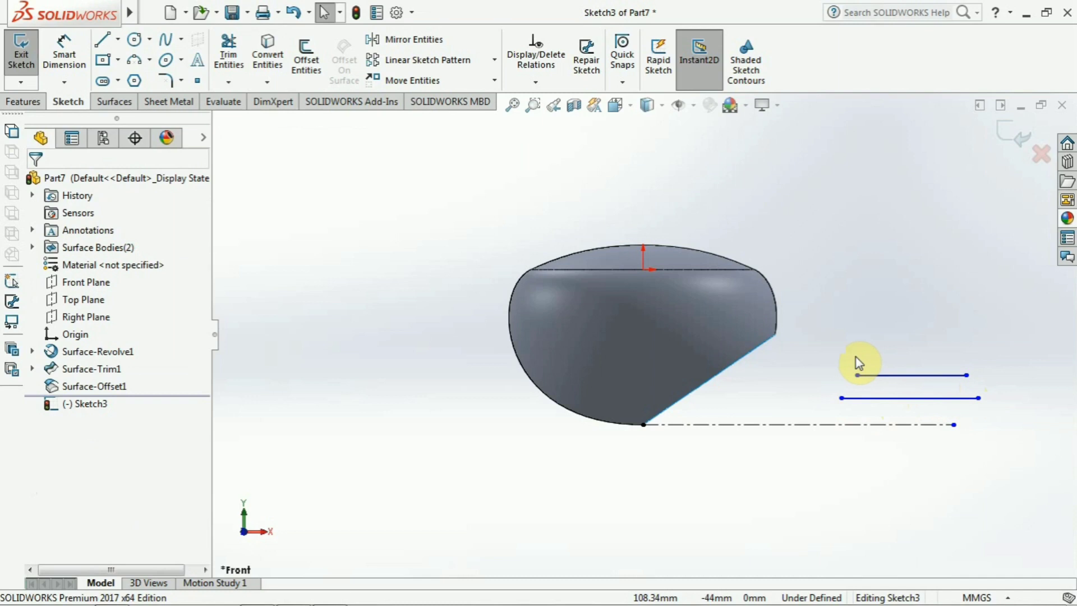
left_click(917, 400)
left_click(889, 353)
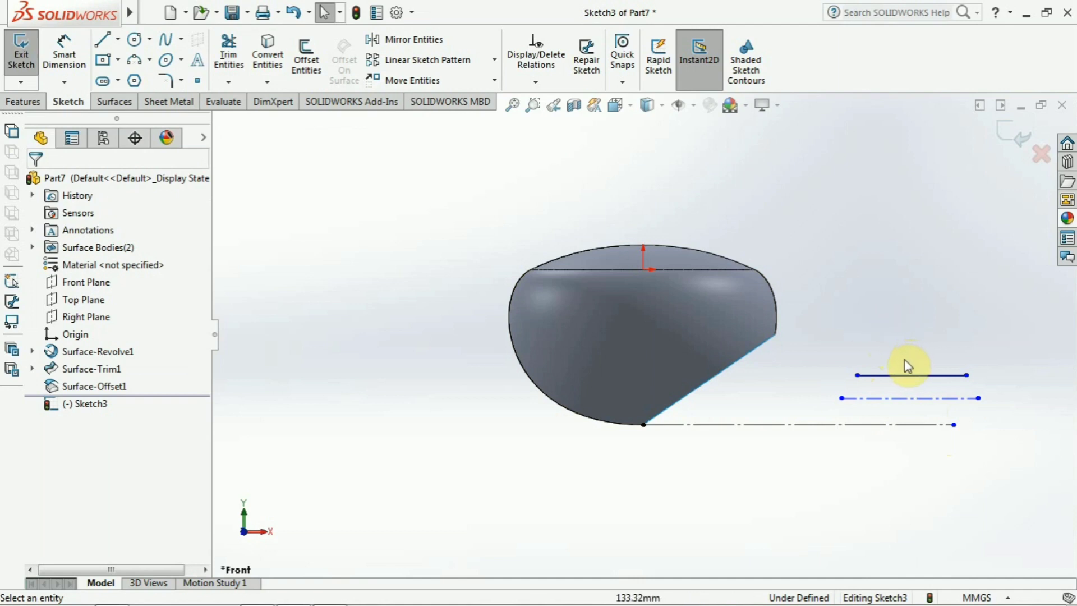
Dimension the upper solid horizontal line's length as 60 mm.
left_click(64, 53)
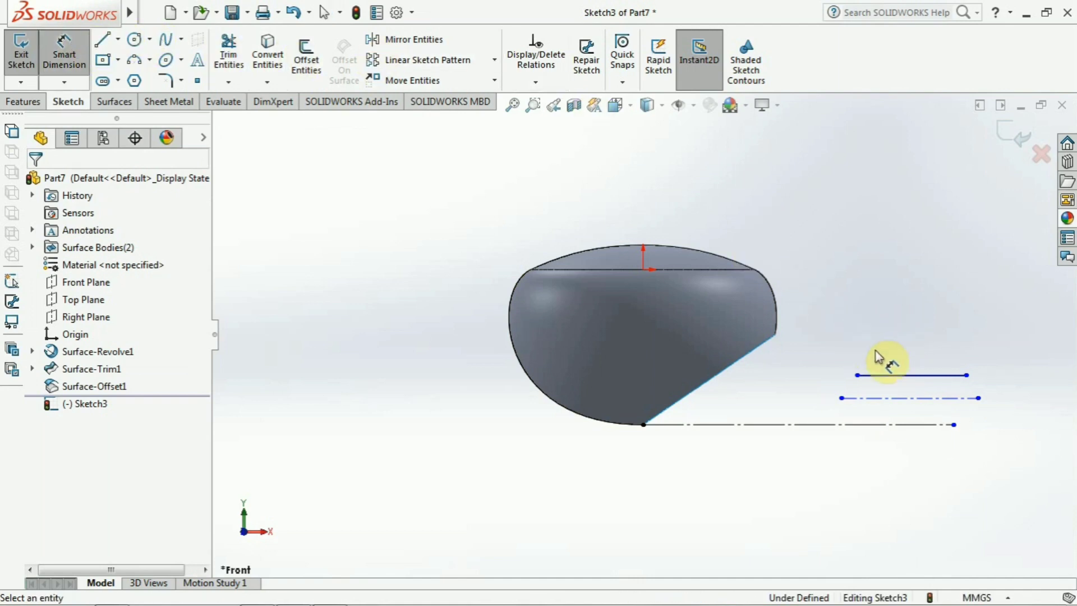
left_click(902, 375)
left_click(911, 348)
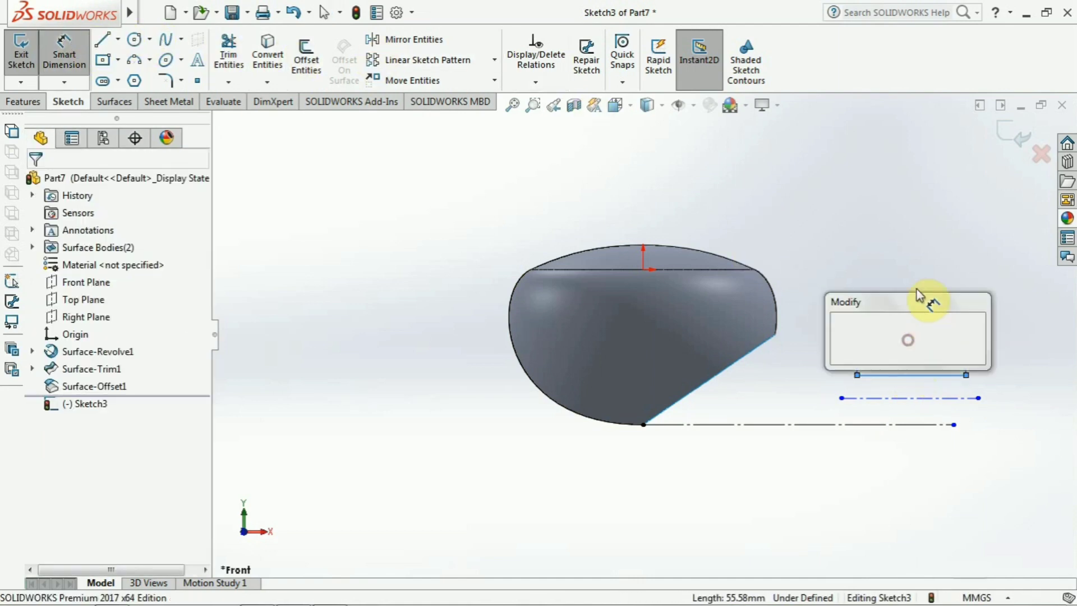
type("60")
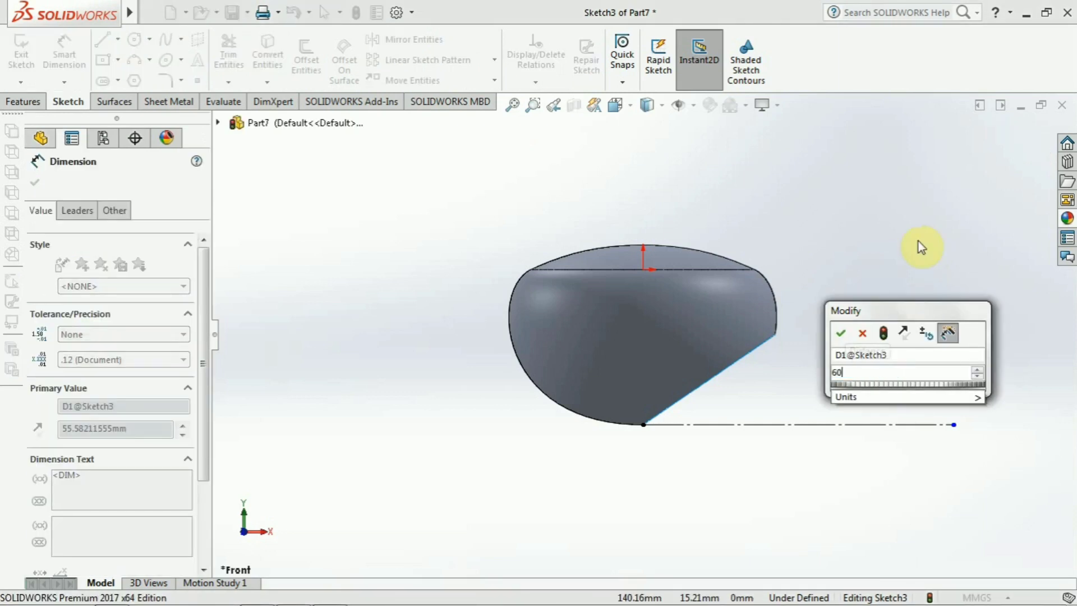
key("Return")
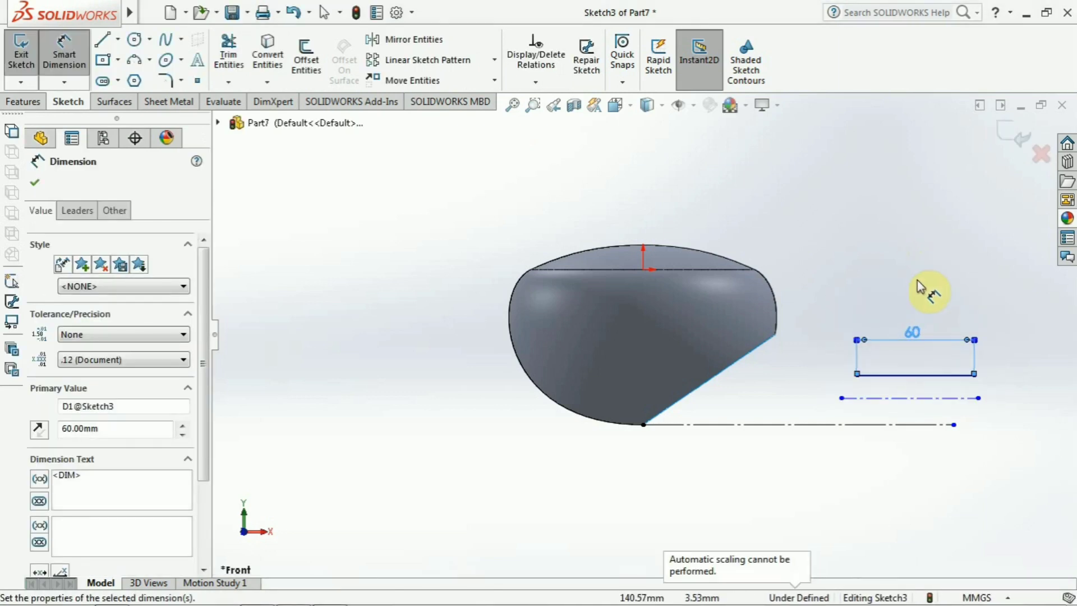
Dimension the long centerline from the body's lowest point as 170 mm.
left_click(822, 428)
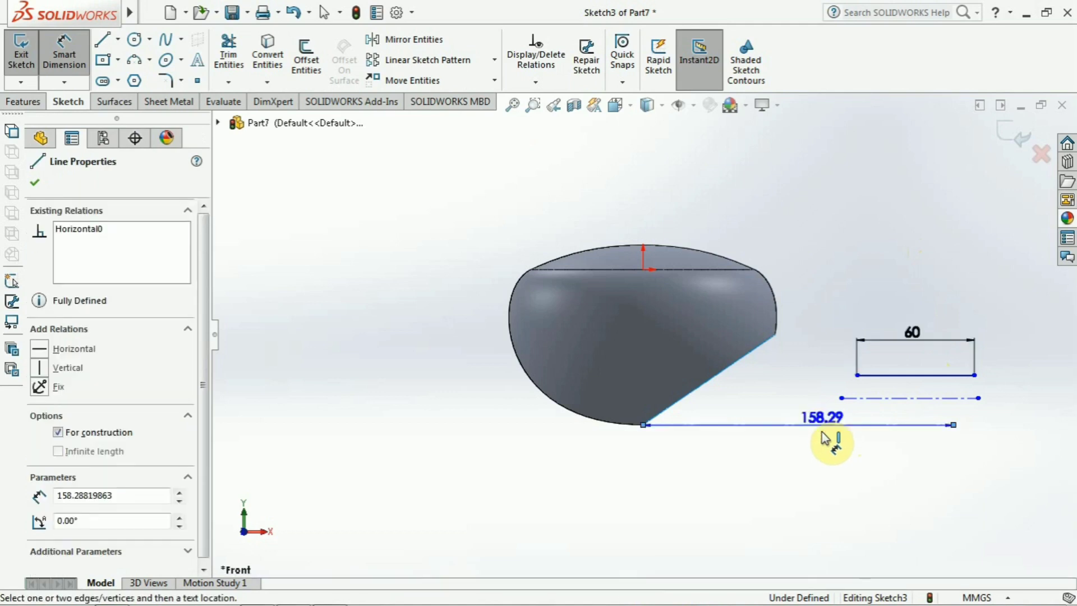
left_click(830, 474)
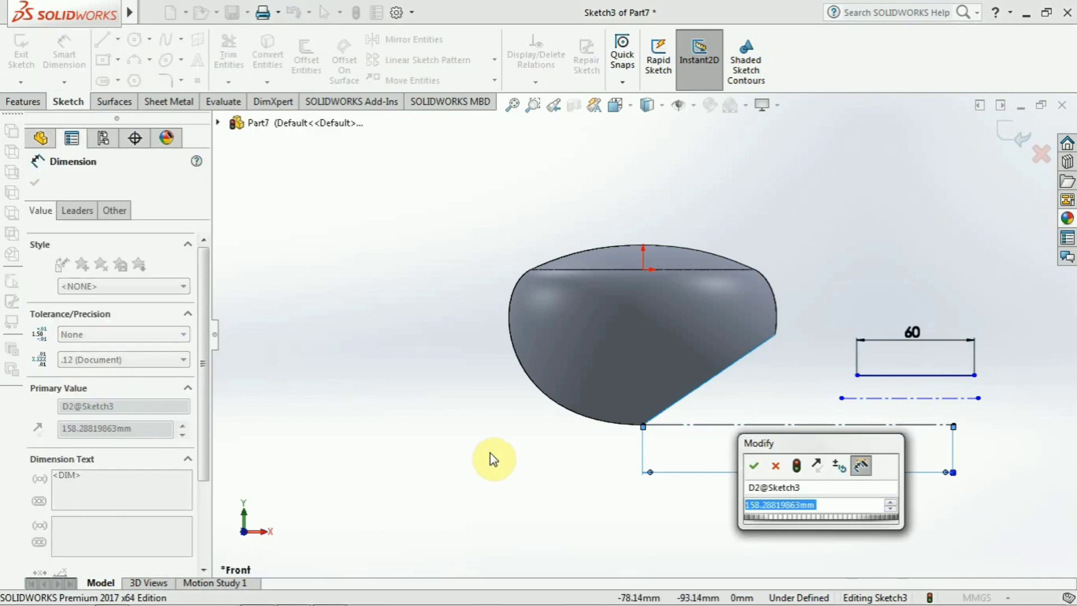
type("170")
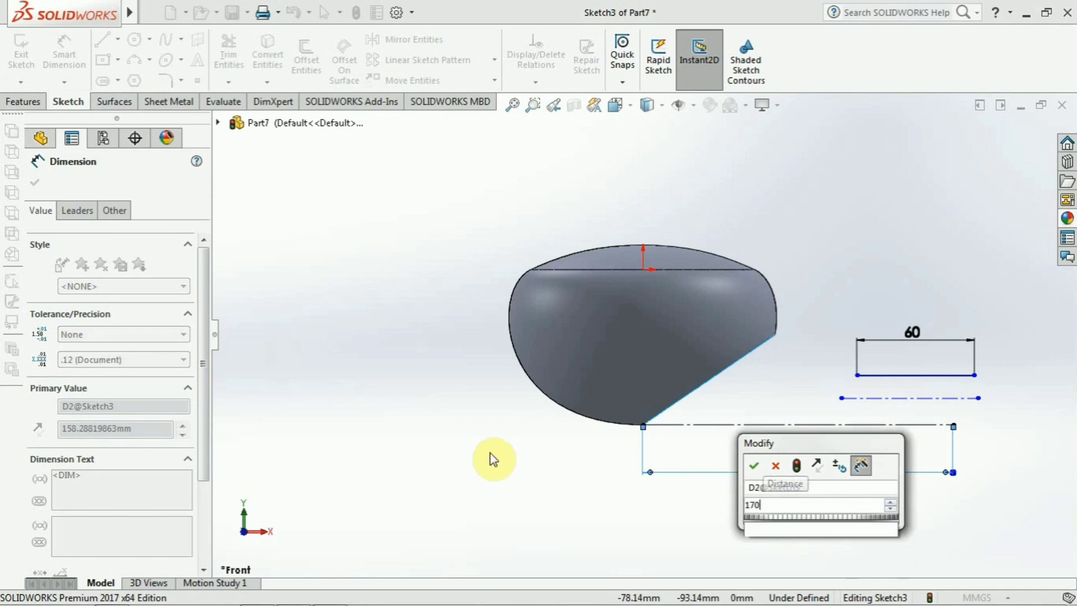
key("Return")
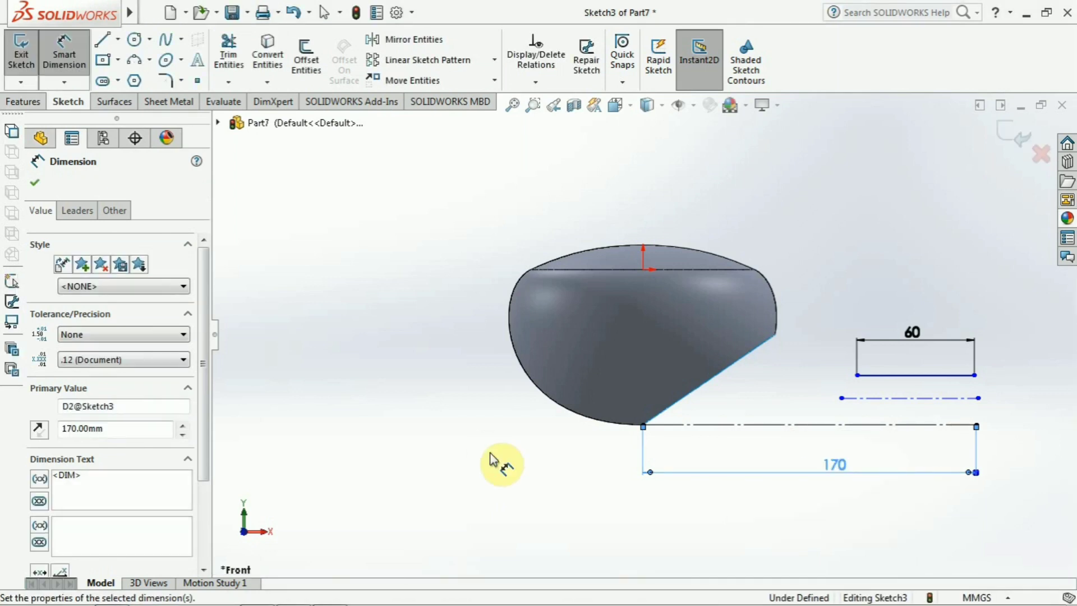
left_click(443, 351)
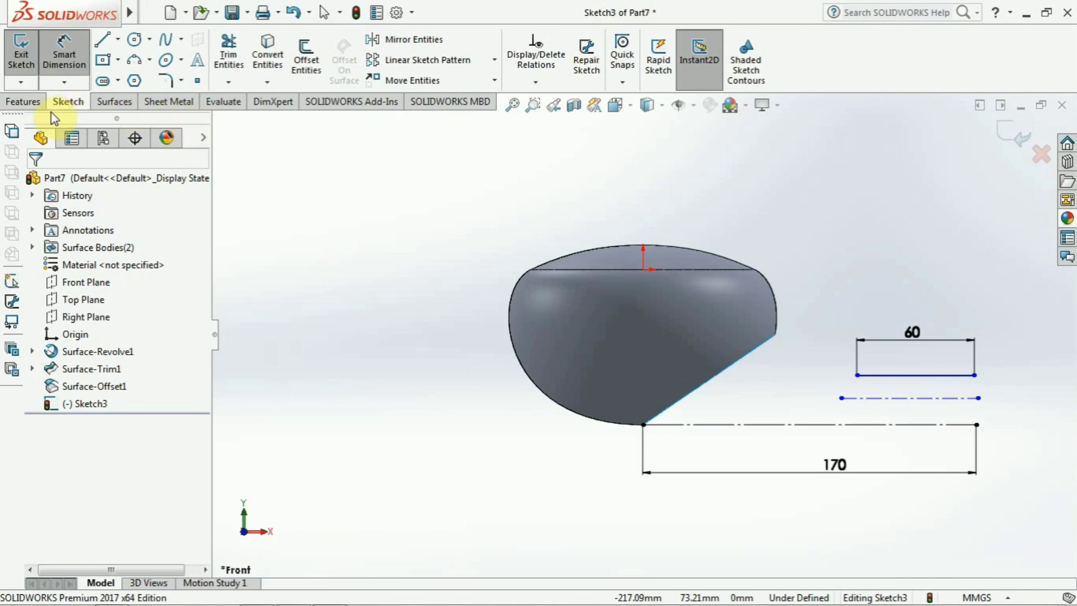
Add a vertical relation between the outer endpoints of the 60 mm line and the long centerline.
left_click(63, 50)
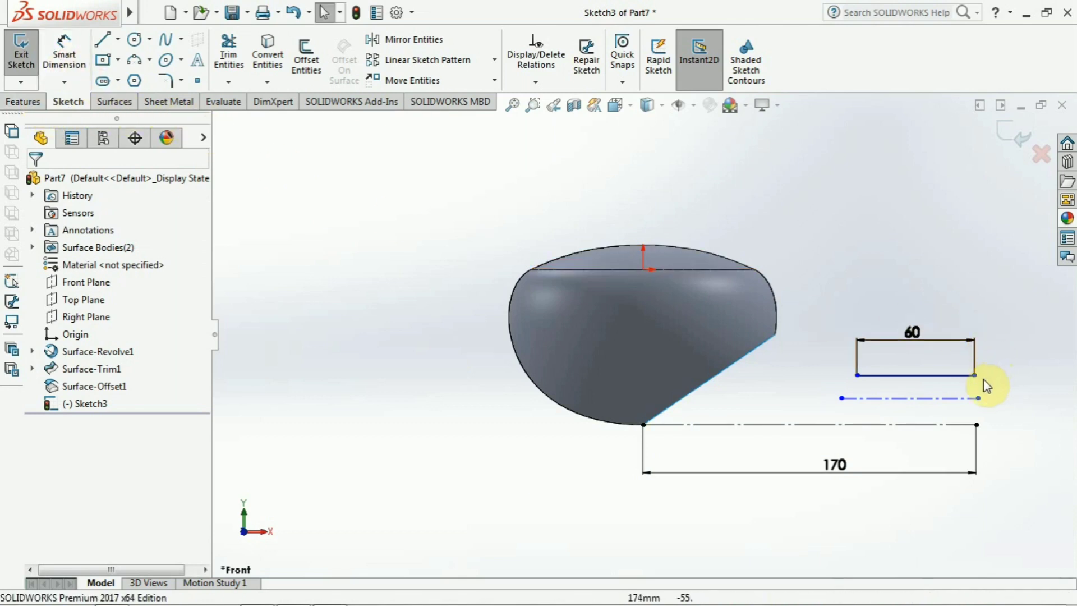
left_click(977, 424)
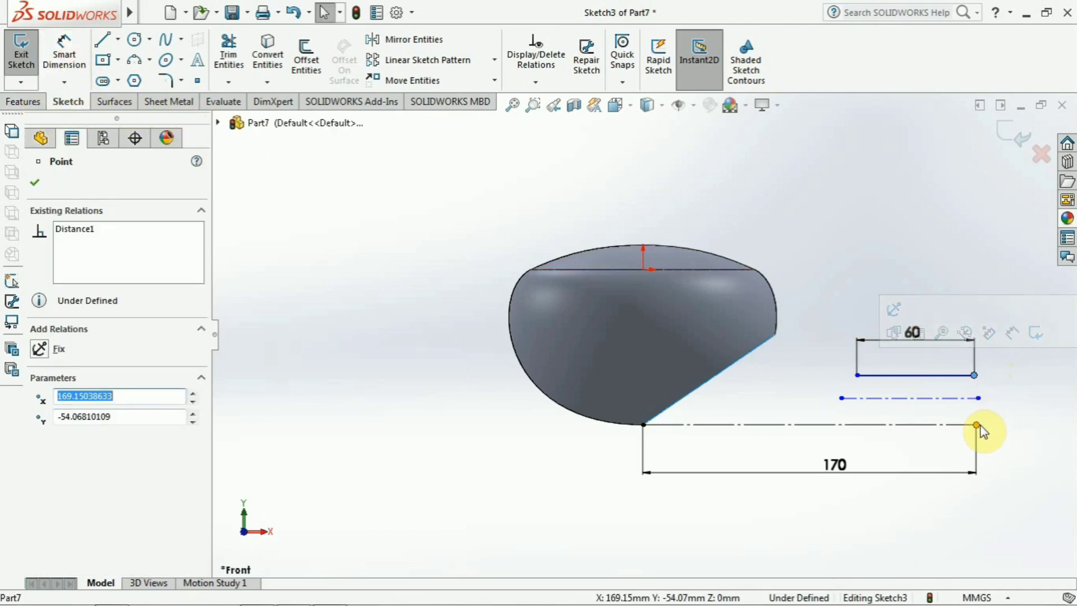
left_click(977, 426, "ctrl")
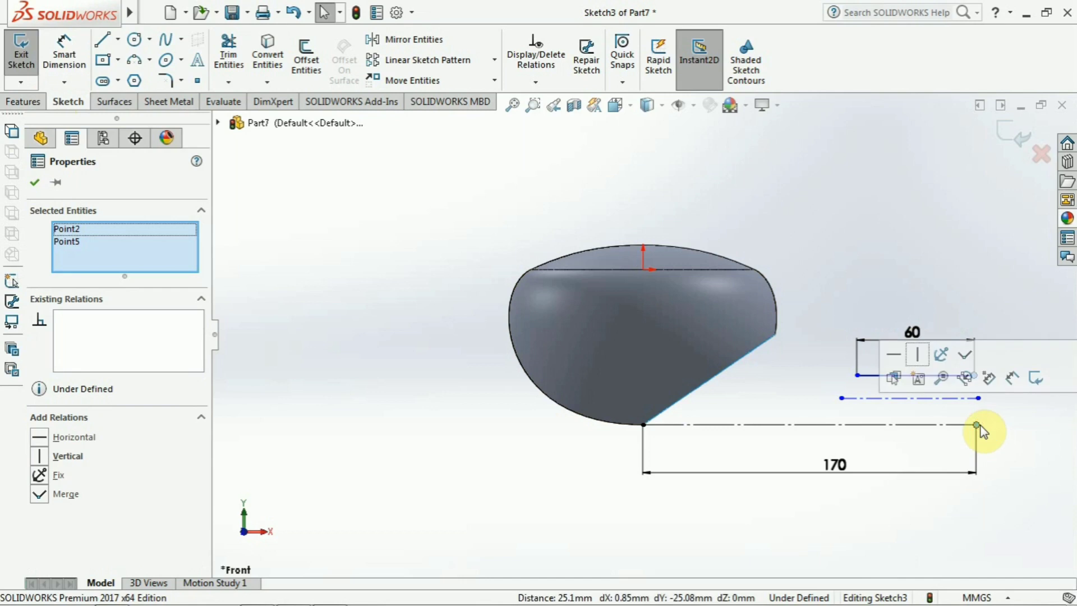
left_click(920, 355)
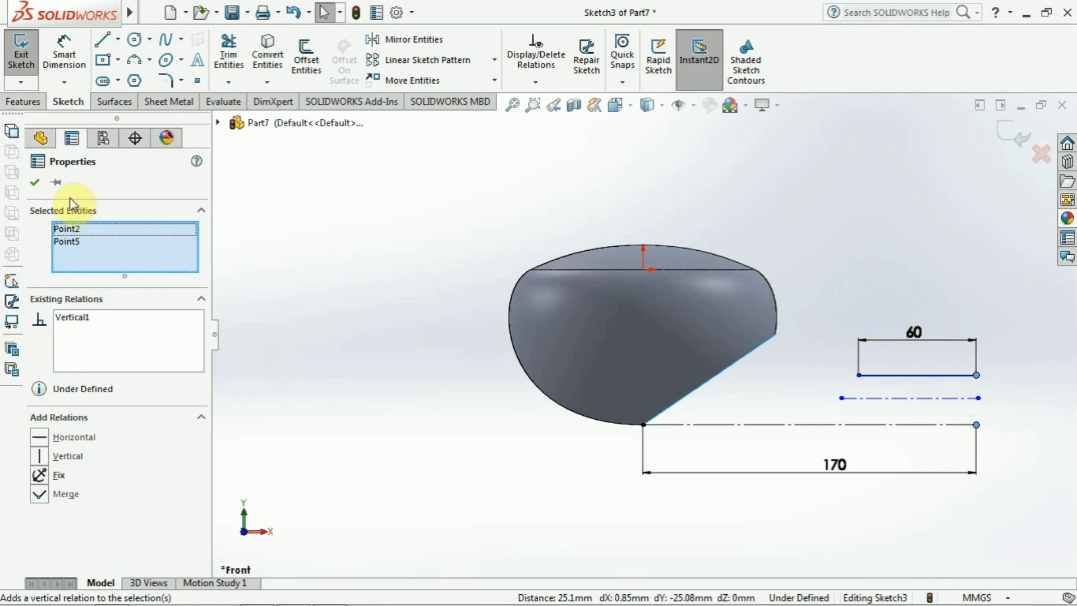
left_click(35, 181)
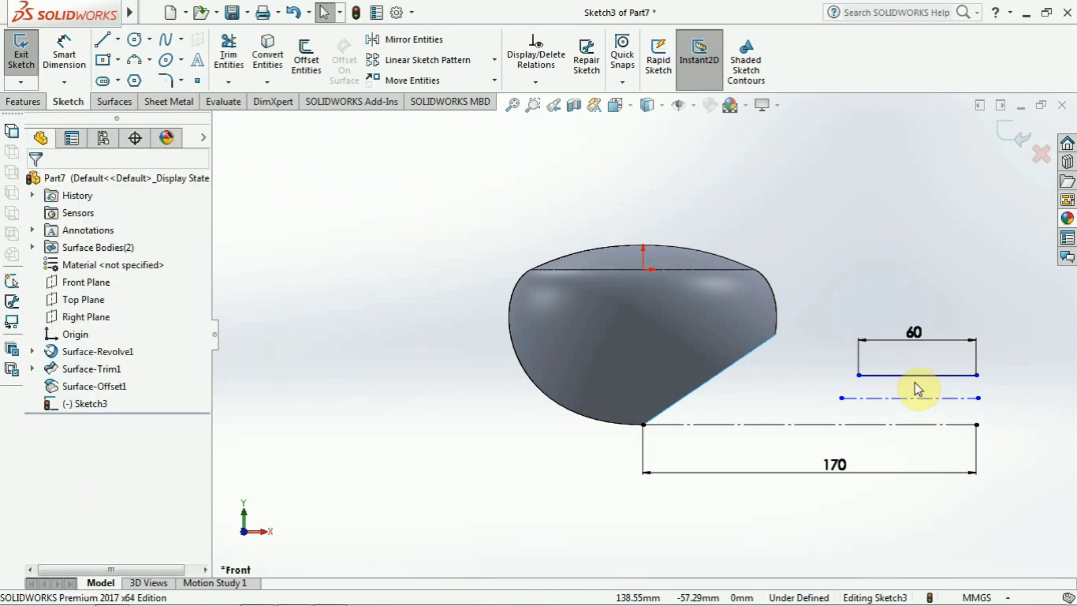
Change the long centerline's length to 150 mm.
left_click(838, 465)
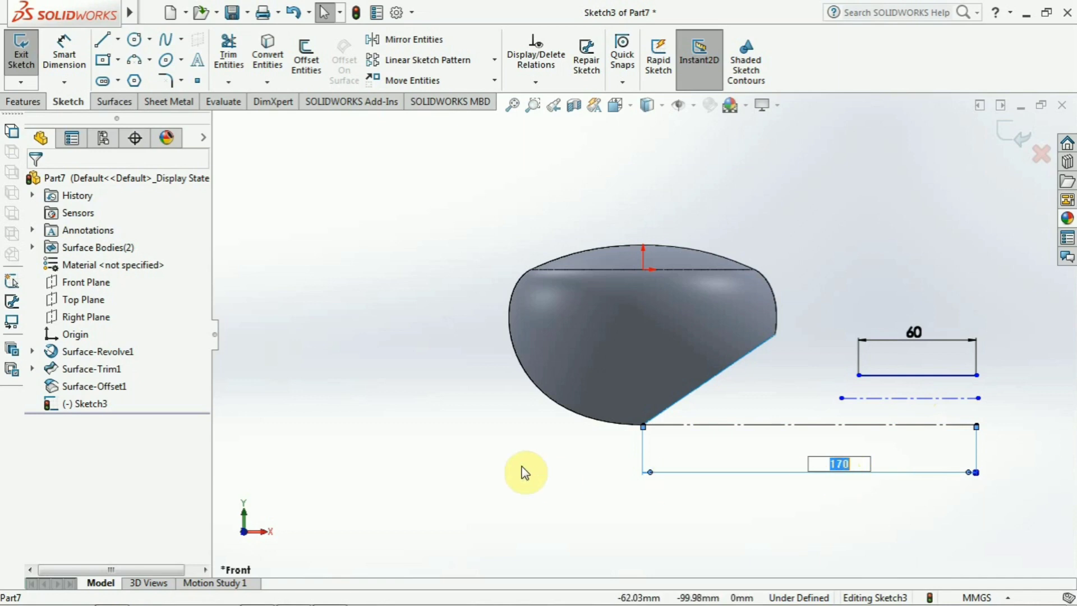
type("1")
key("Return")
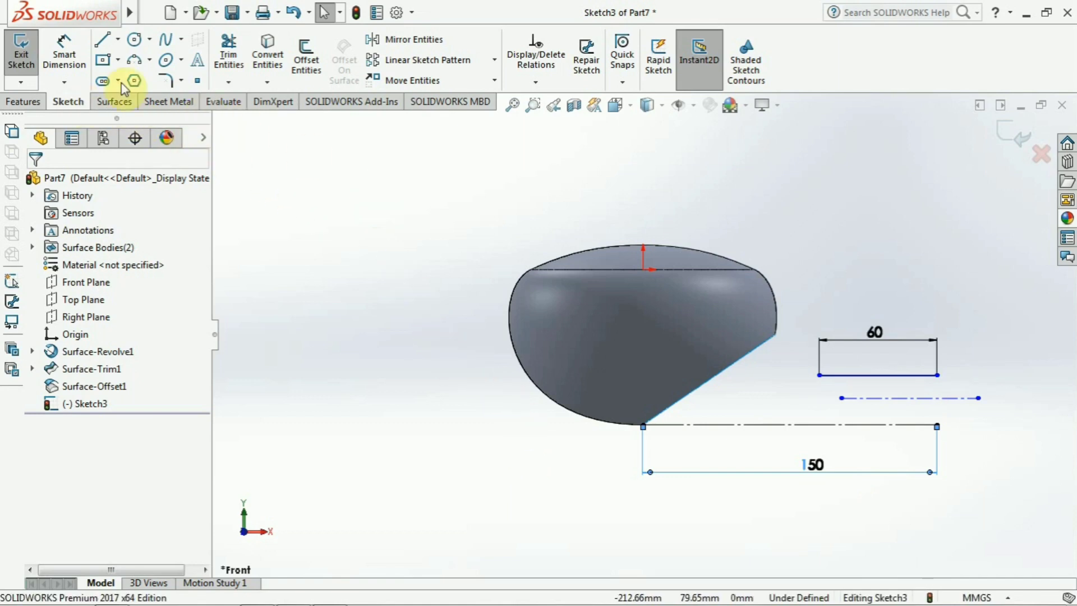
Create a revolved surface by turning the 60 mm line 360° about the short construction line beneath it.
left_click(118, 104)
left_click(68, 102)
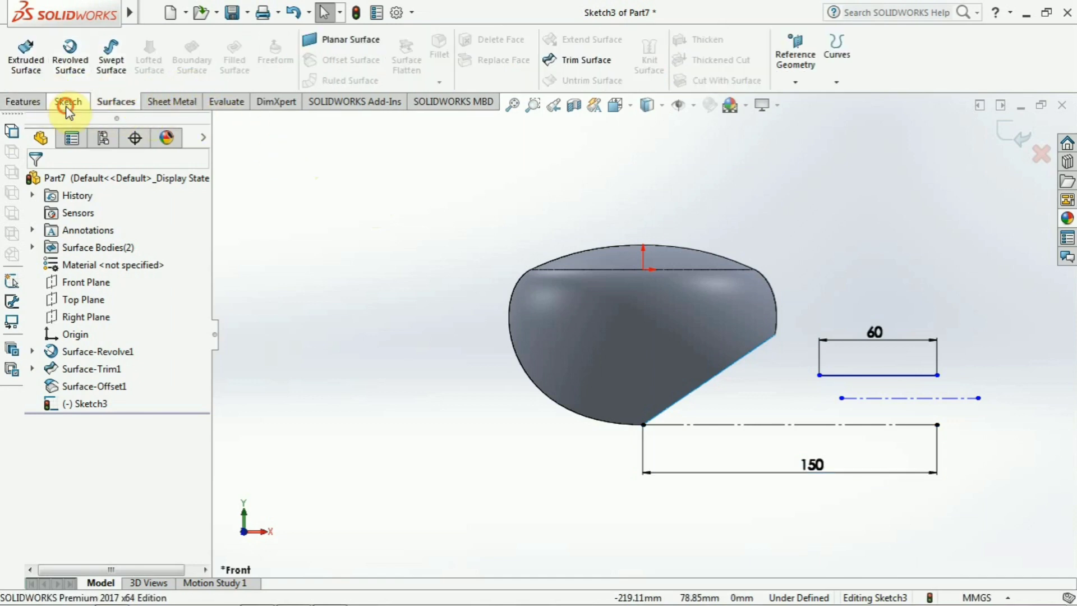
left_click(33, 103)
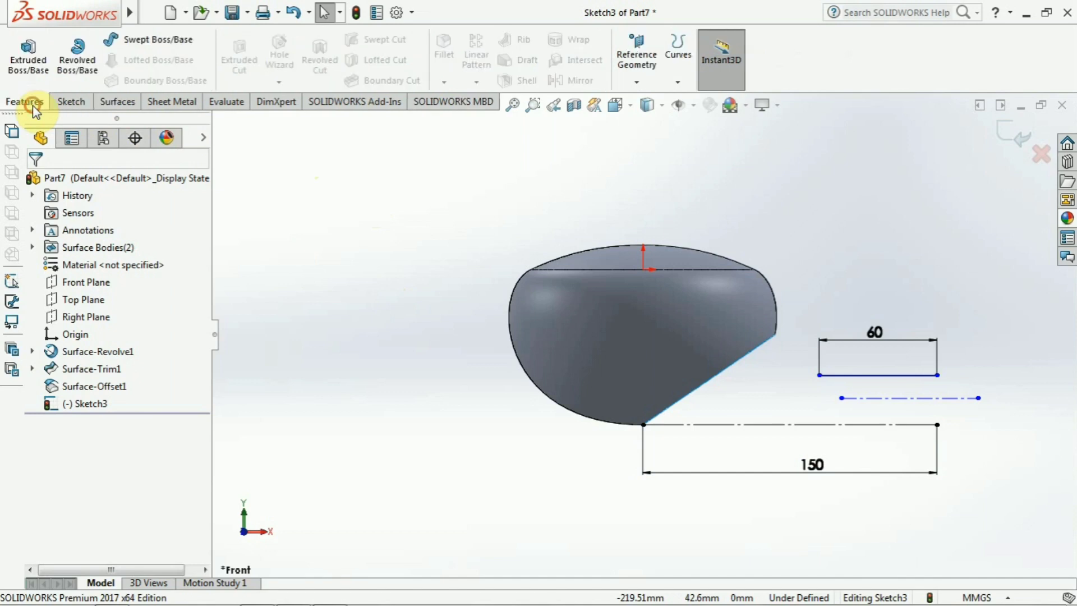
left_click(124, 104)
left_click(70, 61)
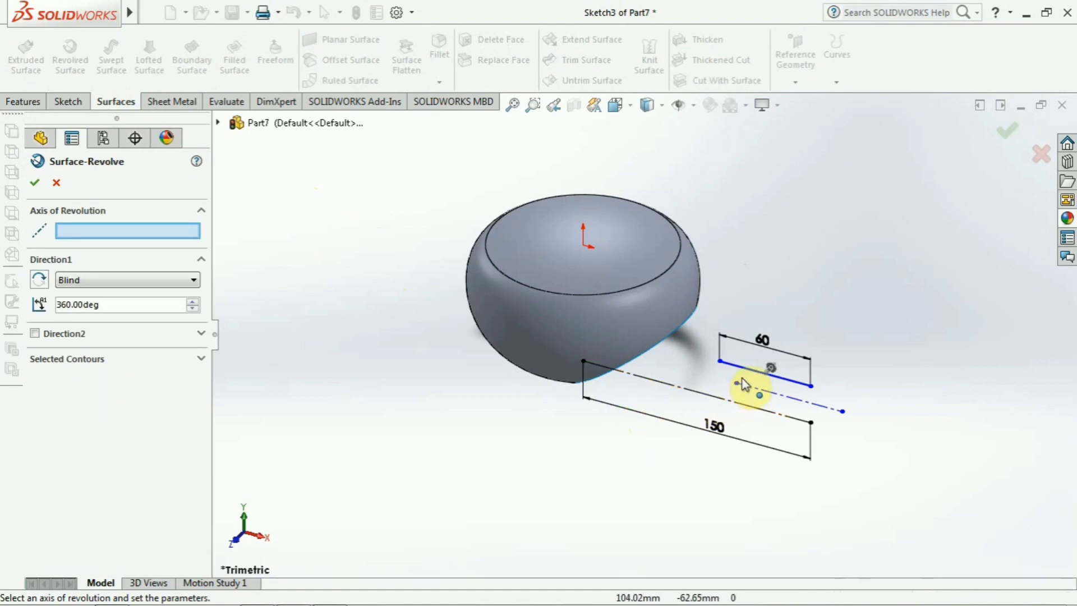
left_click(752, 391)
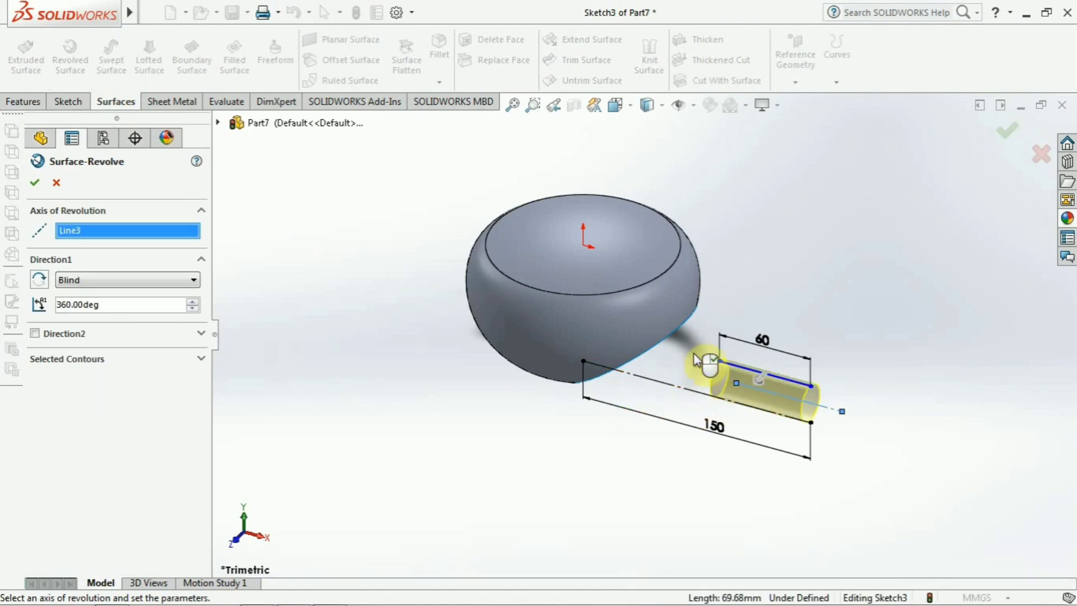
left_click(34, 182)
left_click(369, 337)
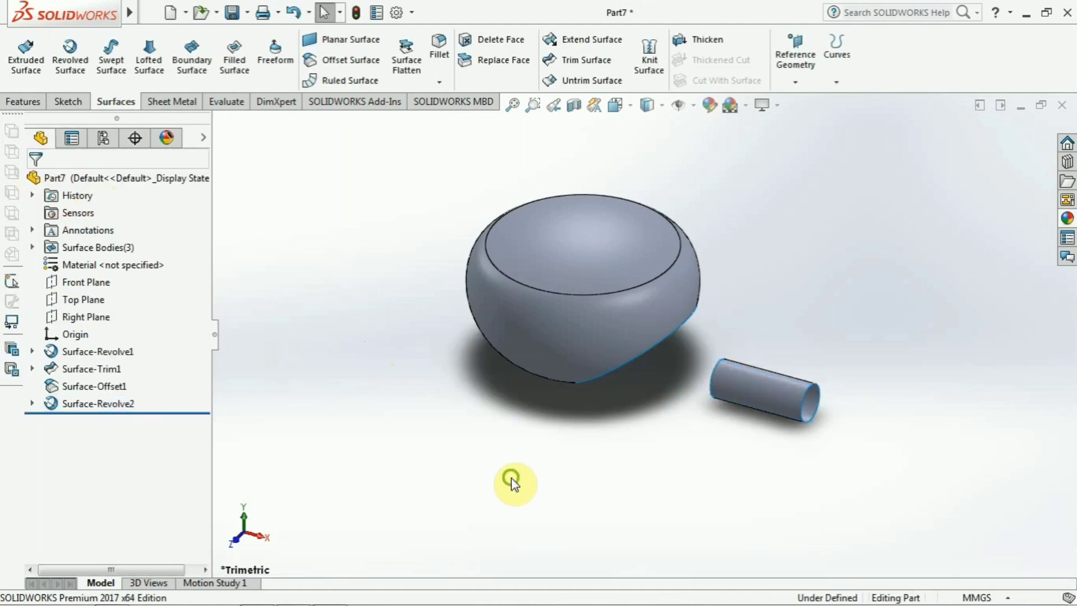
Start a boundary surface with the body's sloping cut edge and the cylinder's near end edge as Direction 1 curves.
middle_click_drag(512, 481, 487, 503)
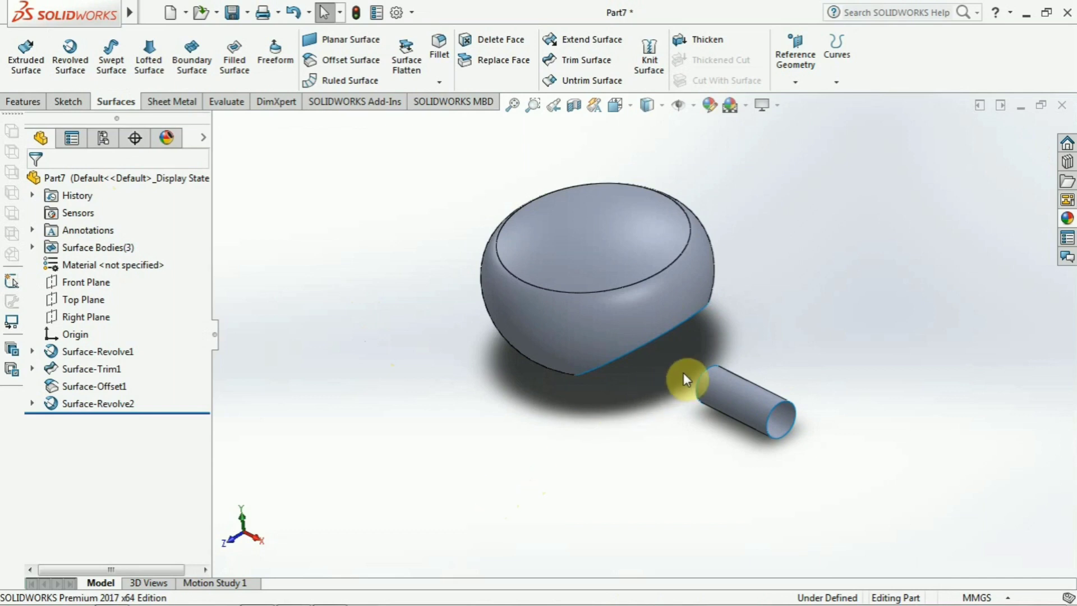
scroll(691, 371, "down", 2)
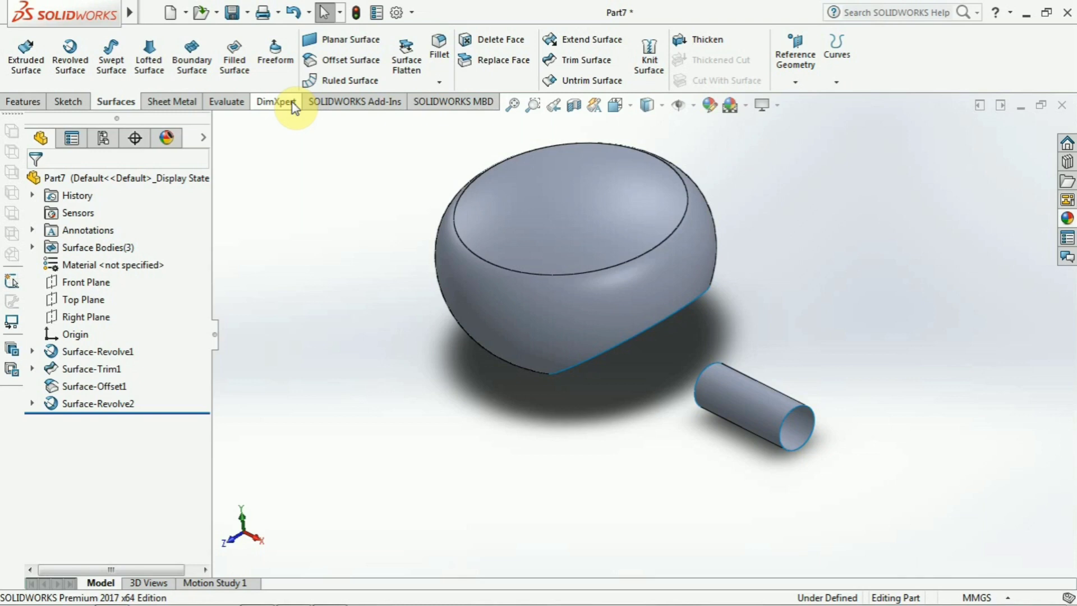
left_click(200, 74)
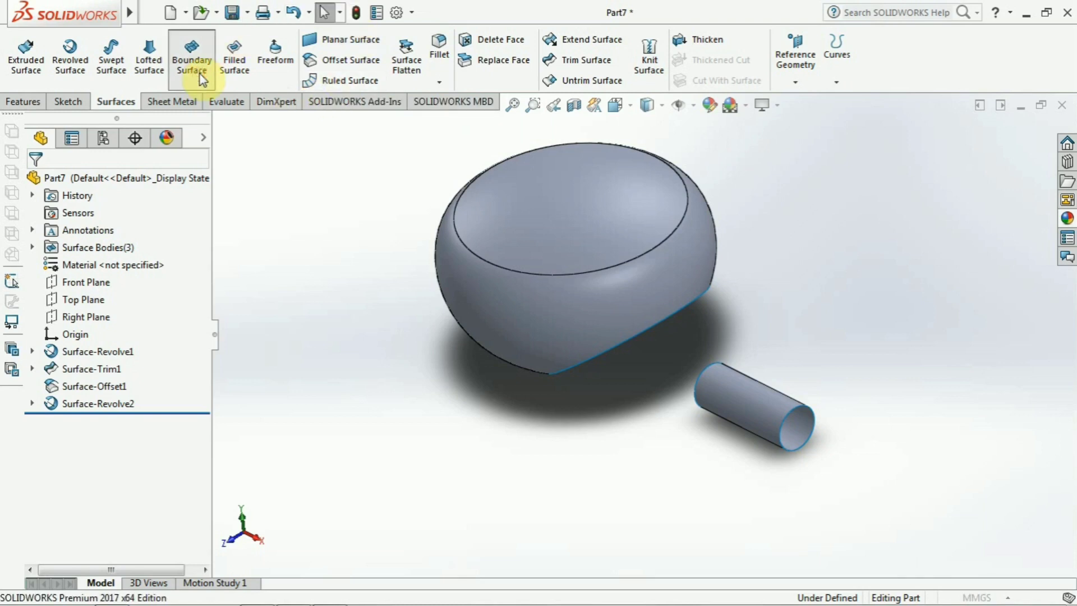
middle_click_drag(452, 377, 639, 341)
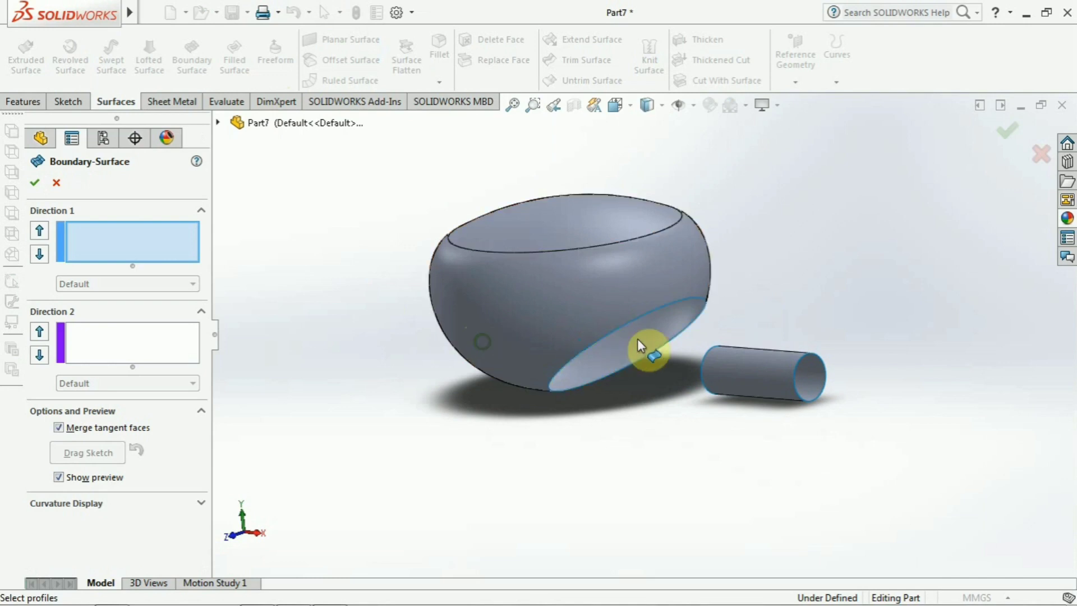
left_click(675, 302)
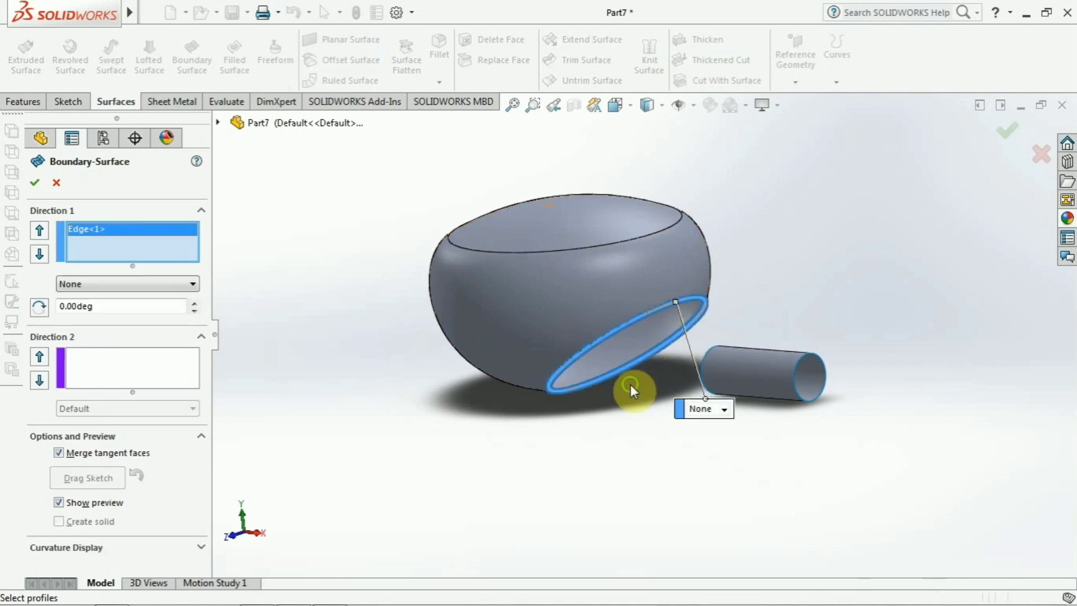
middle_click_drag(631, 385, 733, 377)
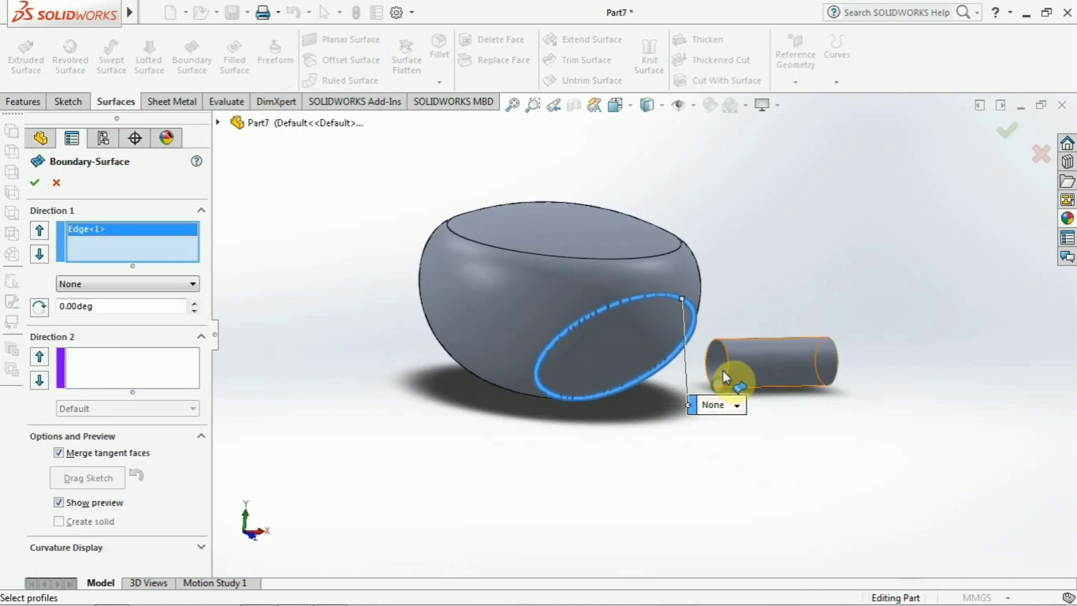
left_click(718, 338)
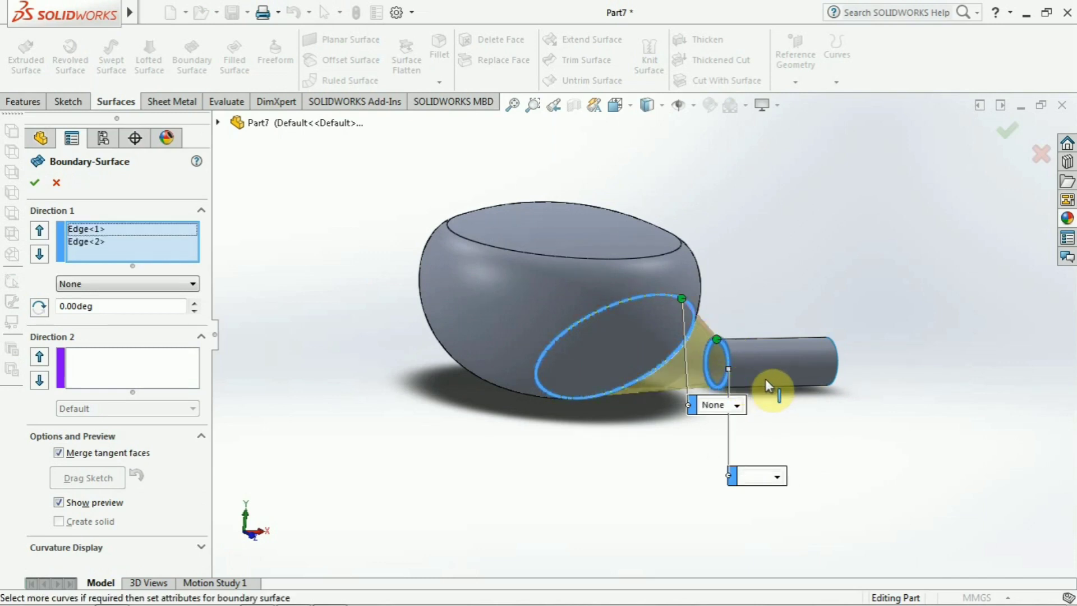
Set both Direction 1 edges of the boundary surface to Tangency To Face.
middle_click_drag(769, 385, 766, 429)
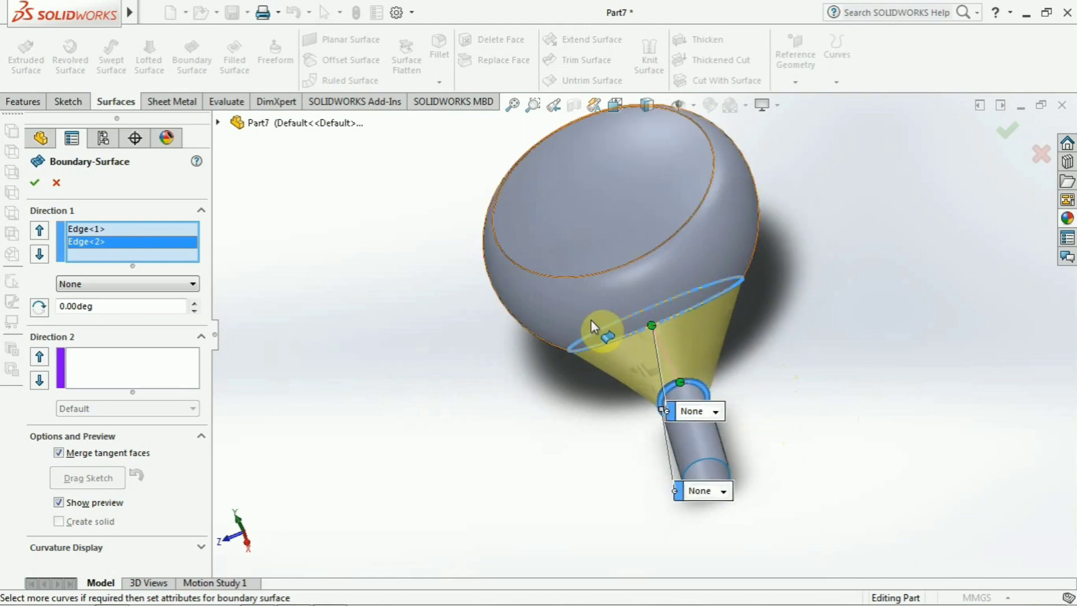
middle_click_drag(714, 392, 724, 539)
scroll(654, 414, "up", 4)
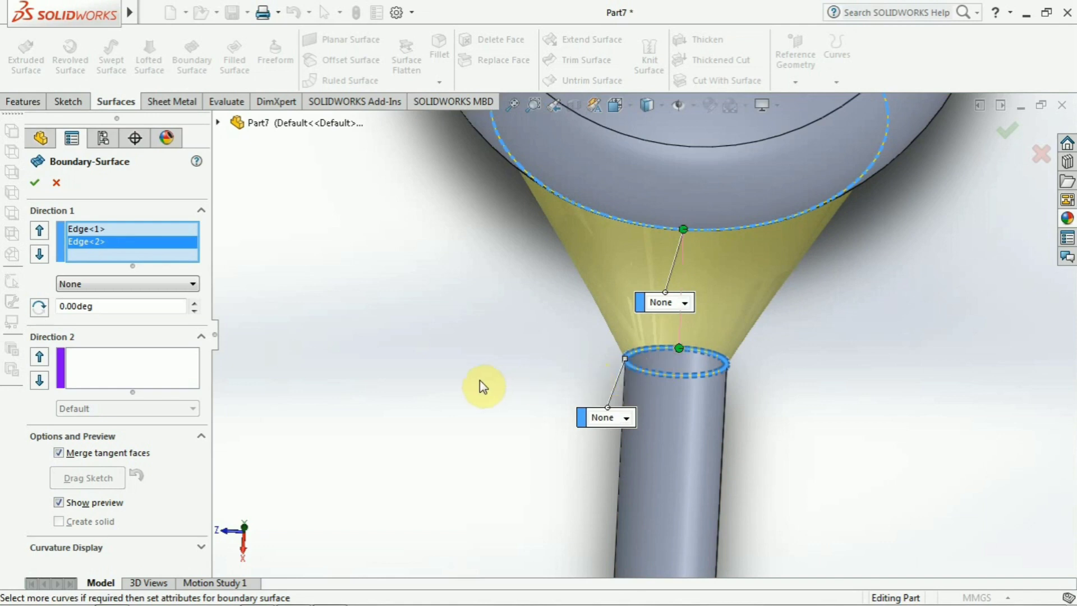
left_click(686, 302)
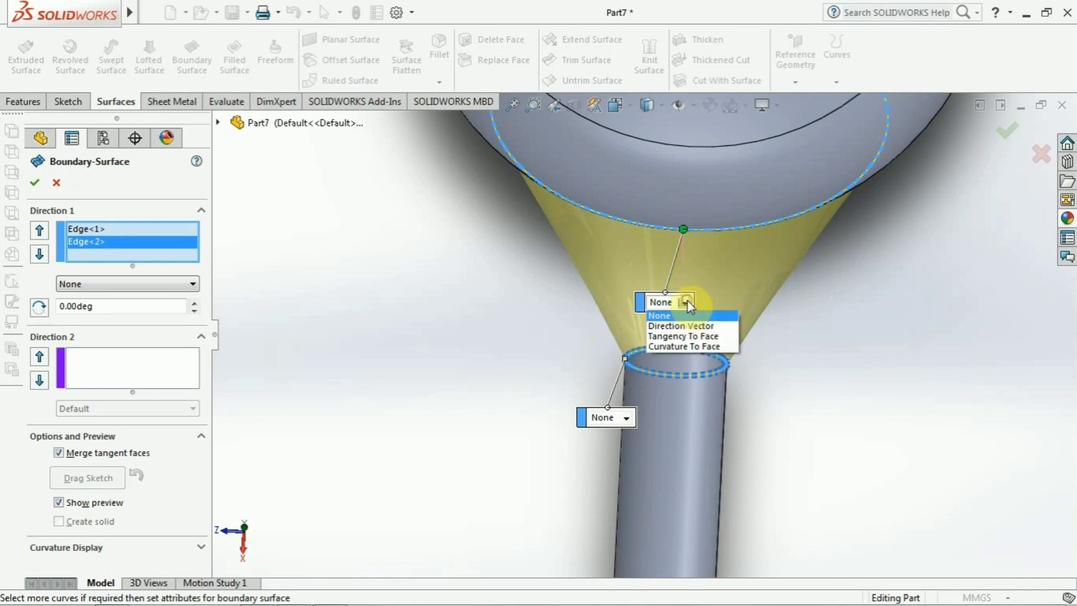
left_click(703, 336)
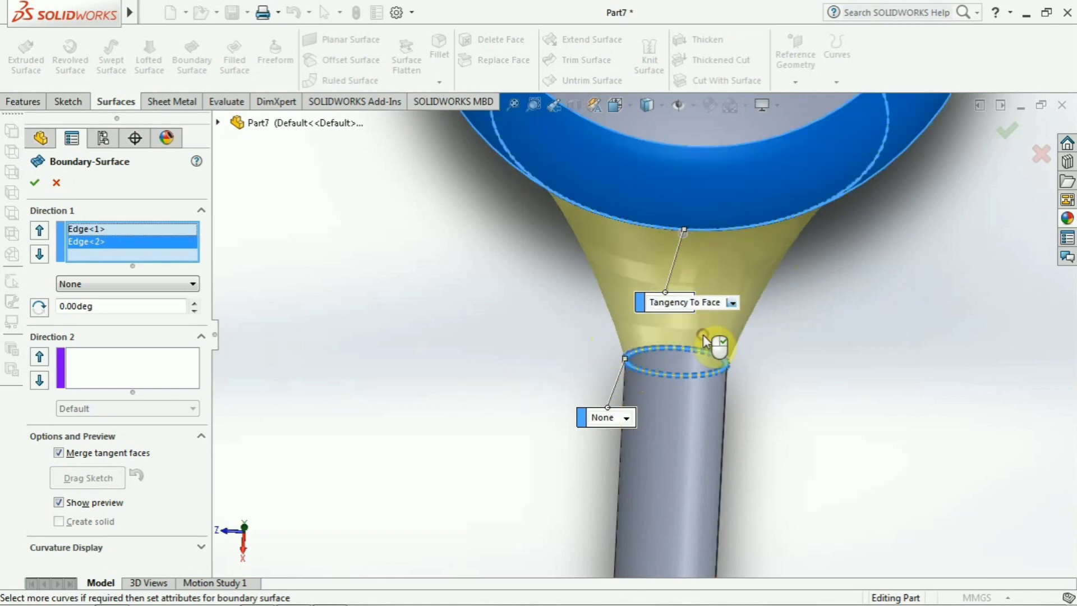
left_click(625, 420)
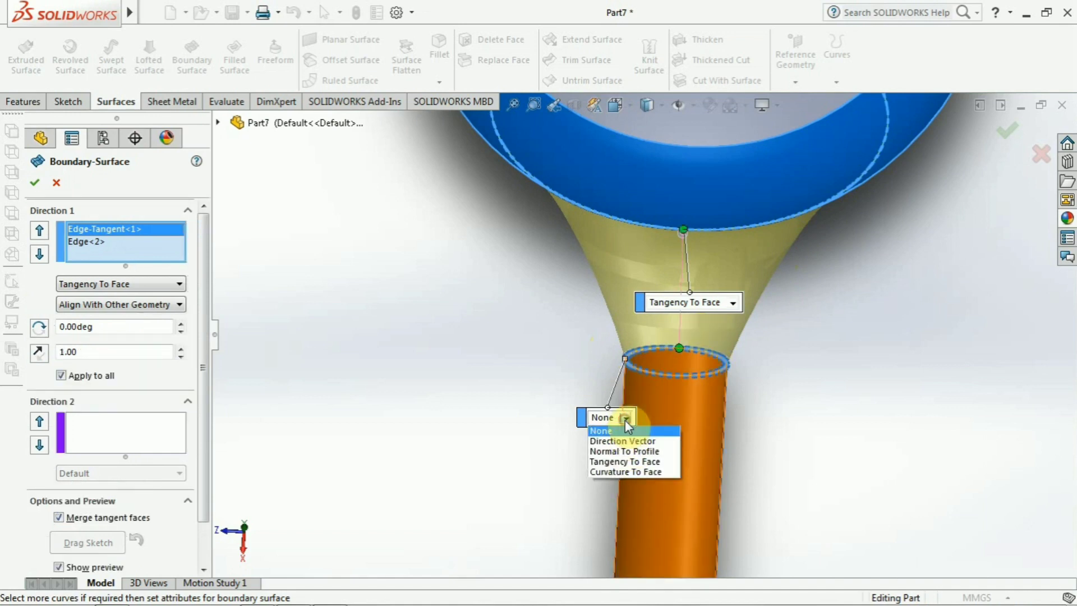
left_click(640, 464)
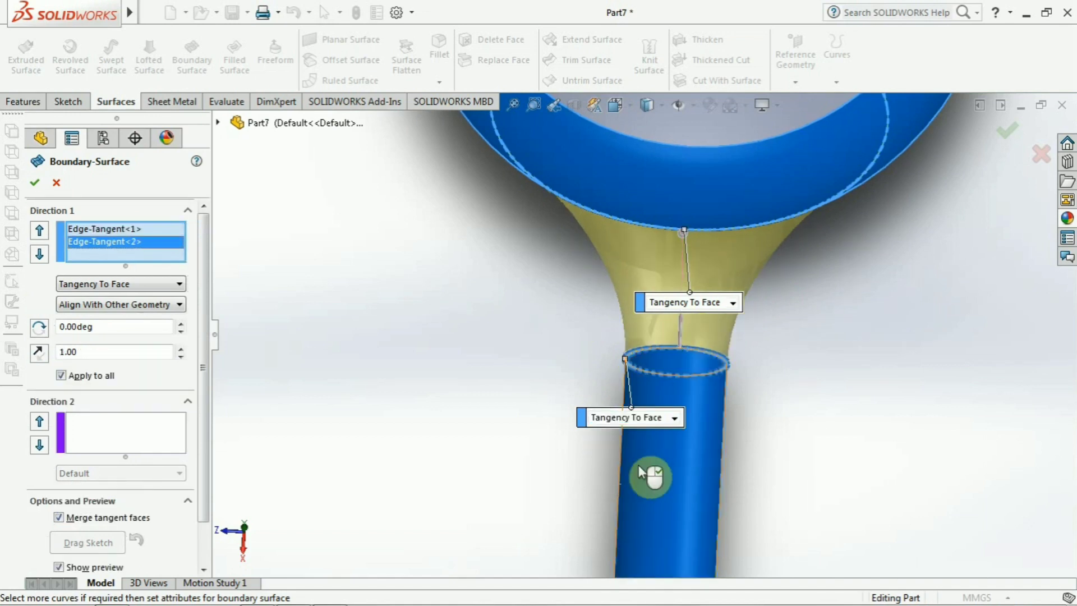
Try Curvature To Face on the first Direction 1 edge of the boundary surface and restore Tangency To Face.
middle_click_drag(445, 428, 496, 450)
scroll(549, 363, "up", 3)
left_click(719, 397)
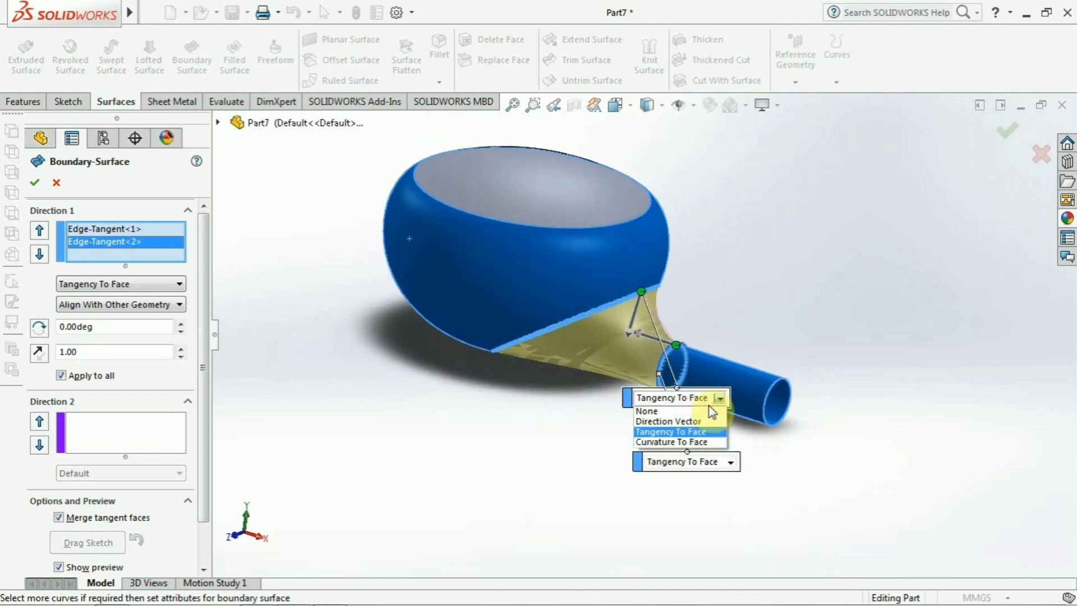
left_click(701, 442)
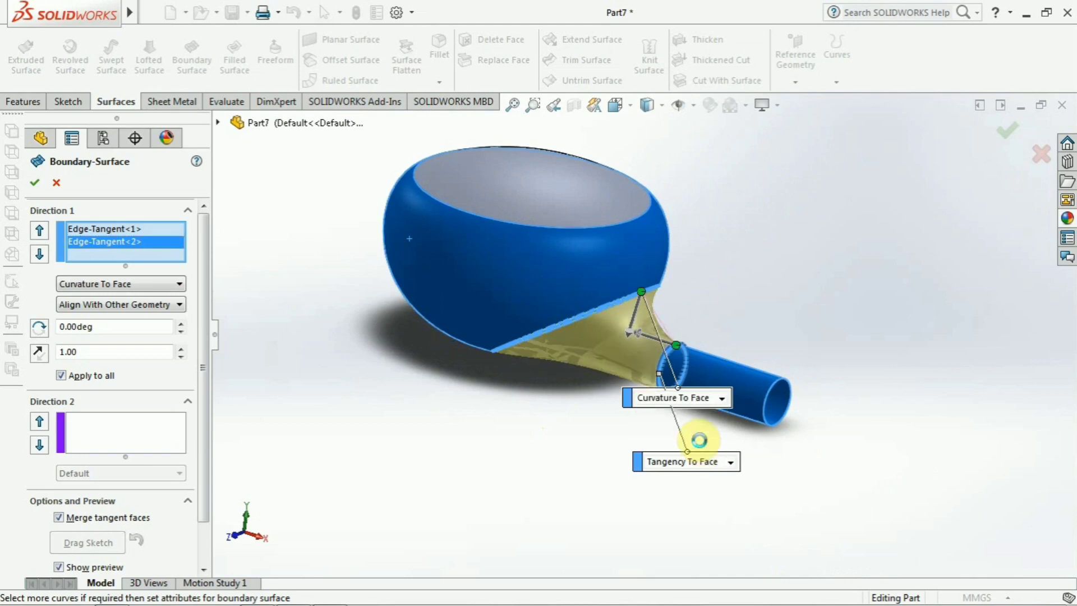
left_click(721, 398)
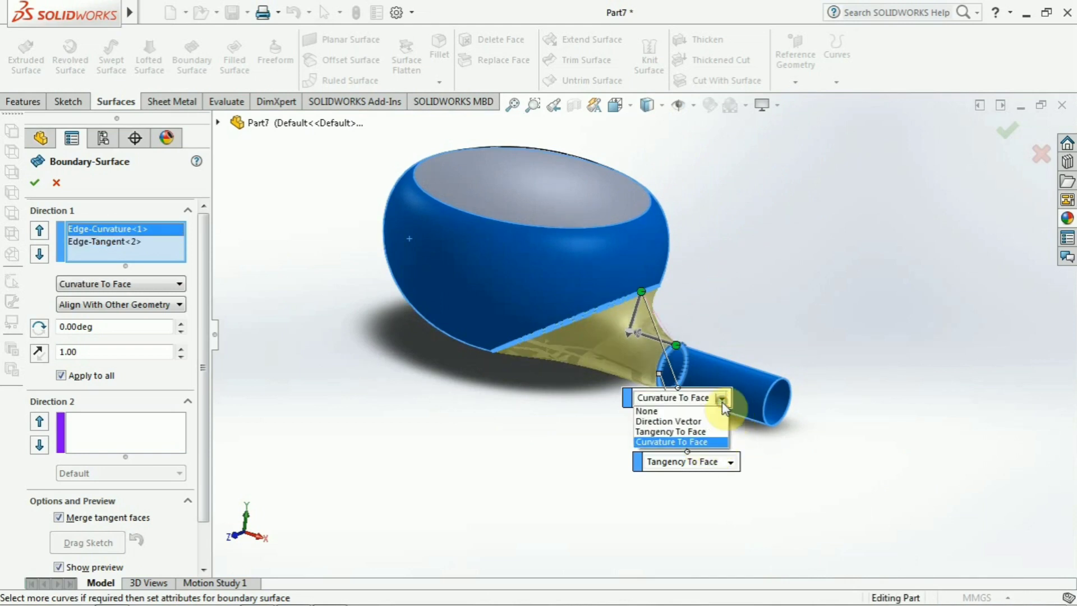
left_click(707, 429)
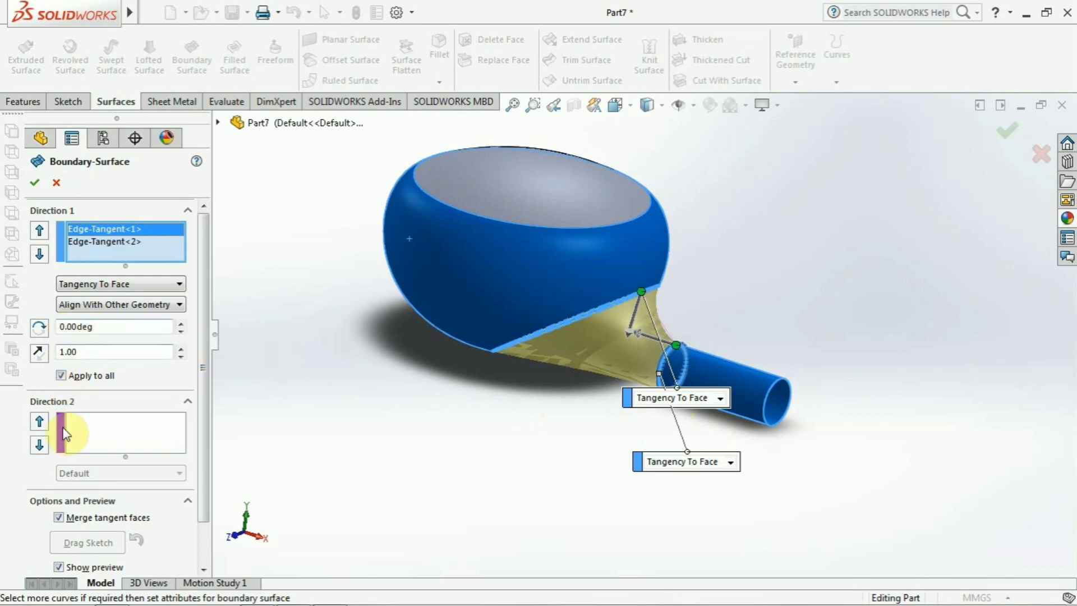
Create the boundary surface that blends the body's sloping cut edge into the cylindrical handle.
left_click(34, 182)
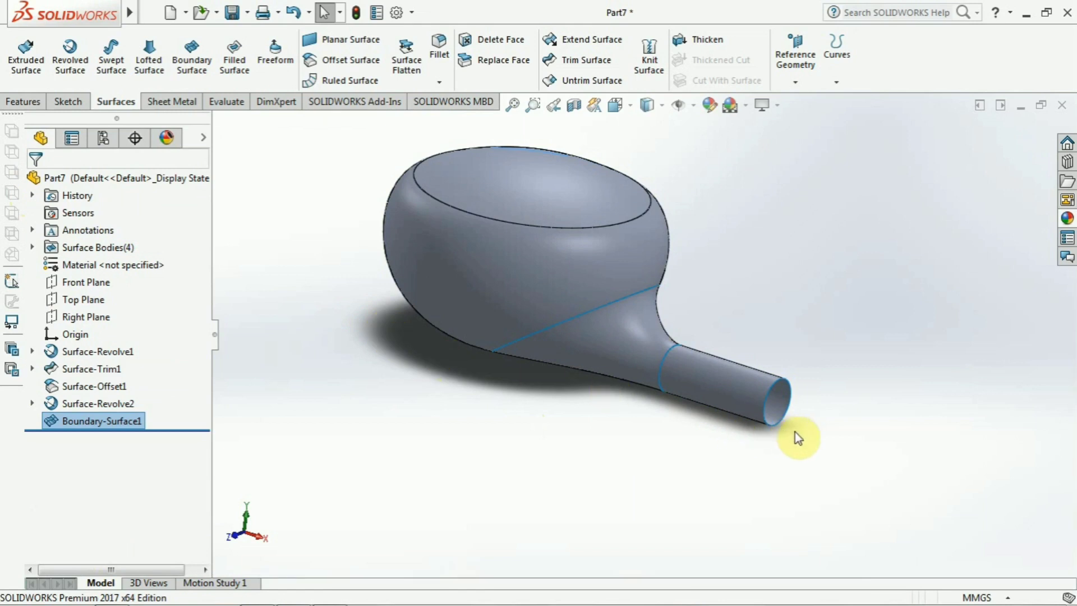
middle_click_drag(810, 435, 844, 488)
left_click(665, 477)
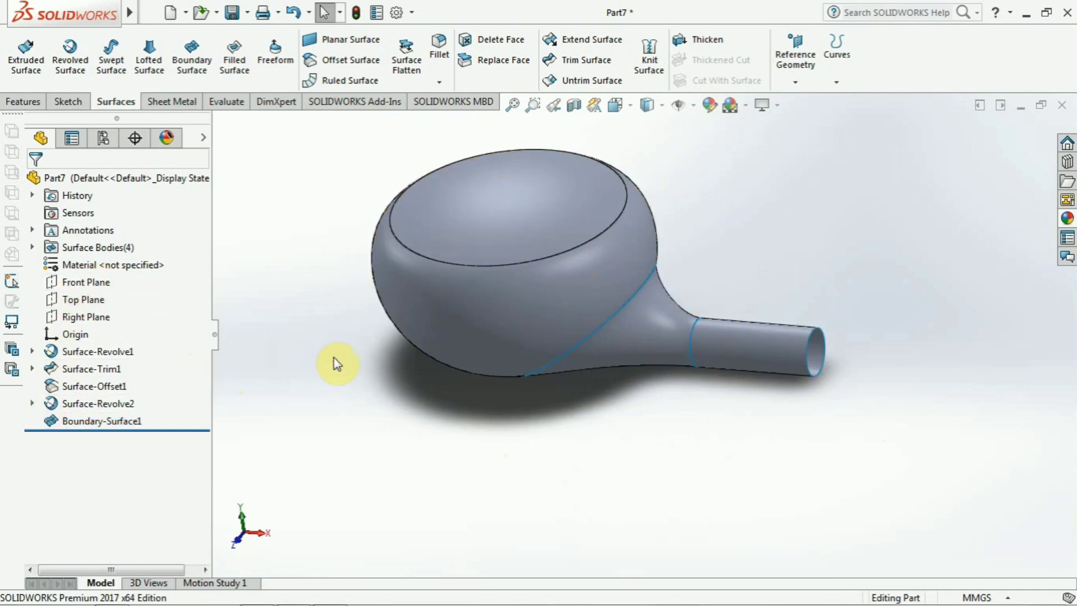
Start a sketch on the Top Plane and view it face-on.
left_click(83, 299)
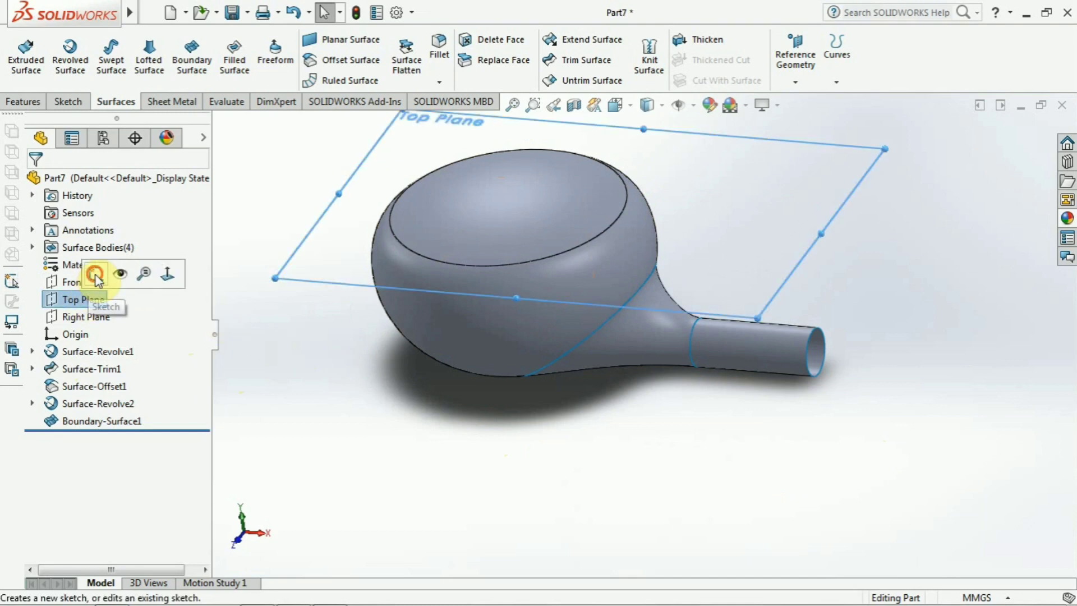
left_click(91, 273)
right_click(83, 305)
left_click(163, 279)
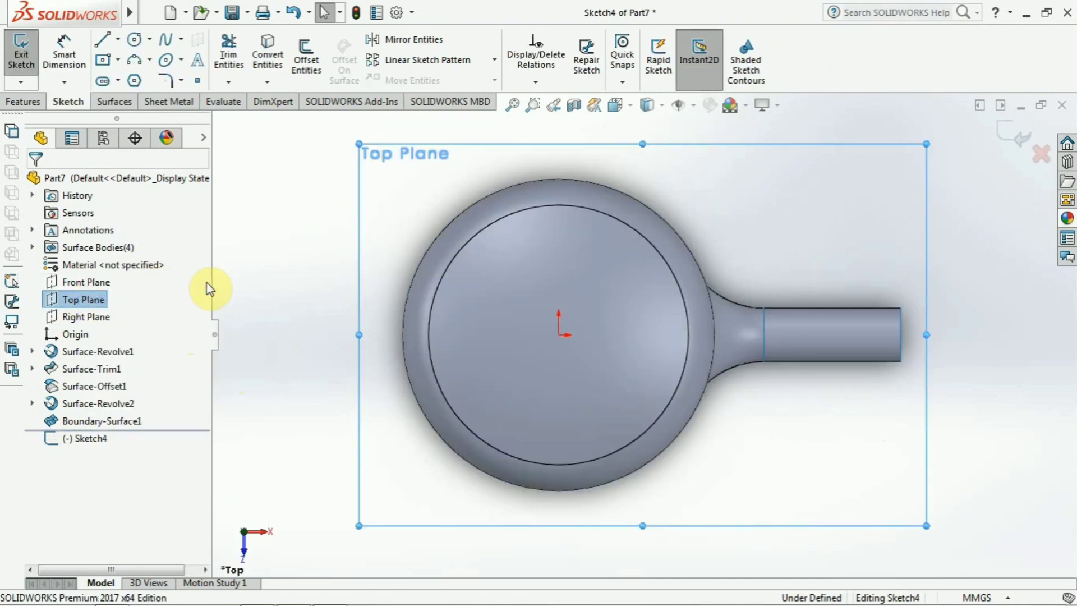
Sketch a circle centred on the origin inside the body's top rim and dimension its diameter to 108 mm.
left_click(135, 45)
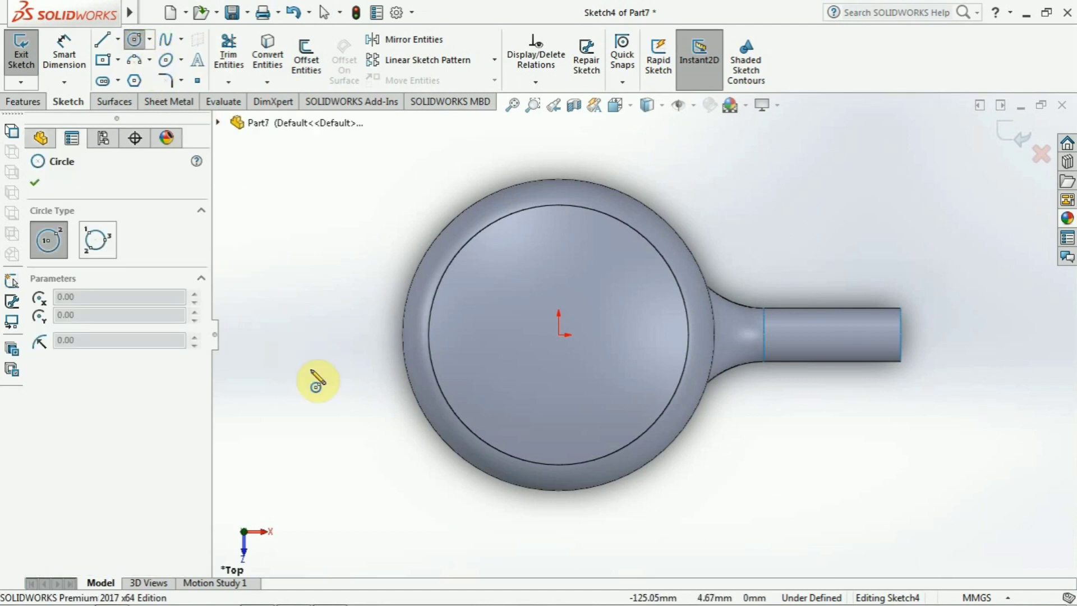
left_click(559, 335)
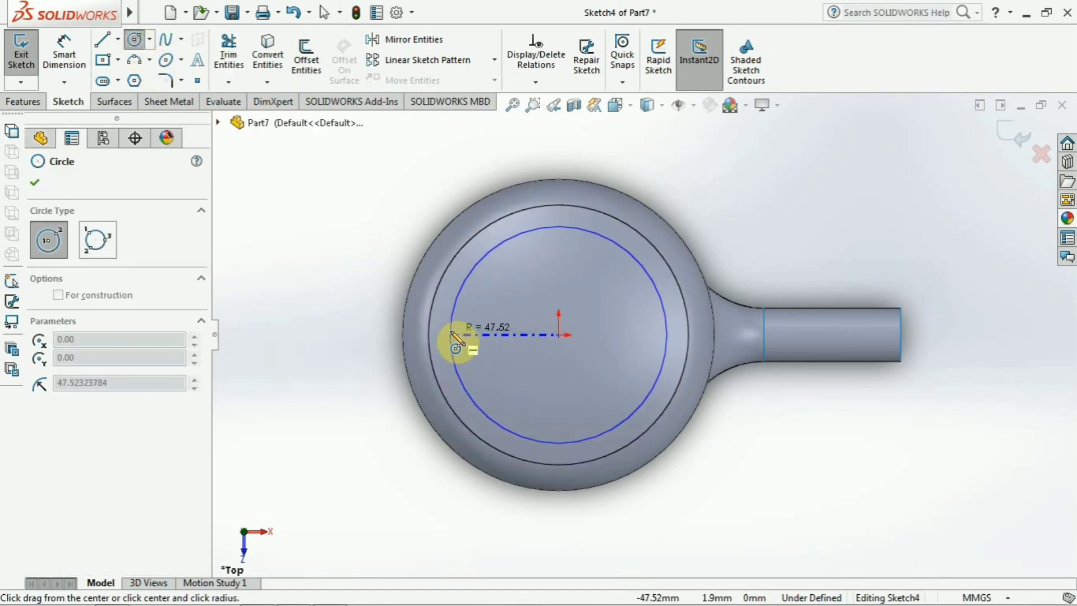
left_click(455, 341)
left_click(64, 53)
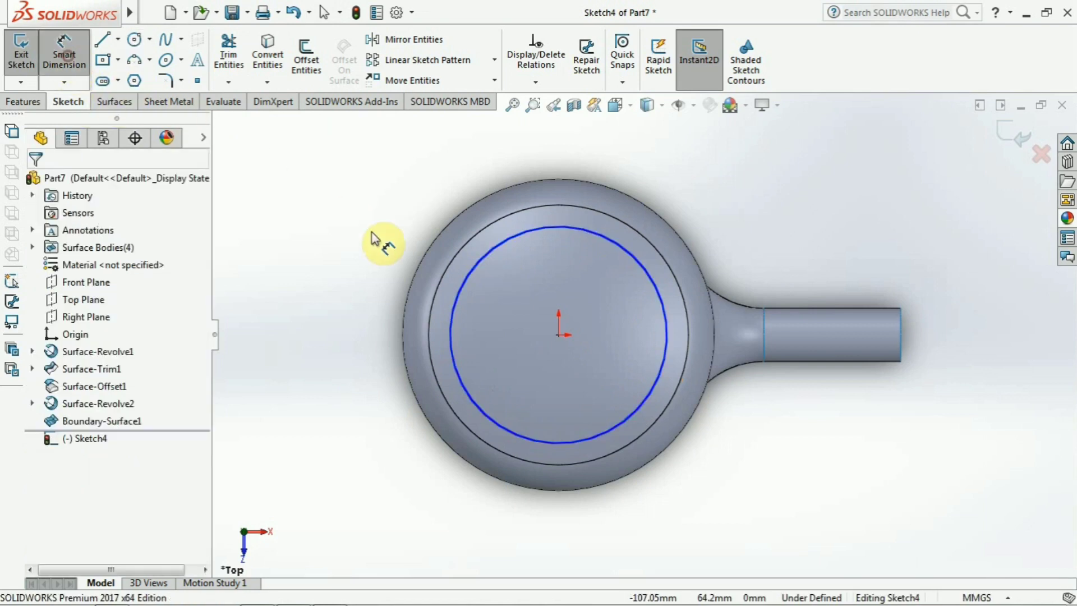
left_click(449, 271)
left_click(349, 252)
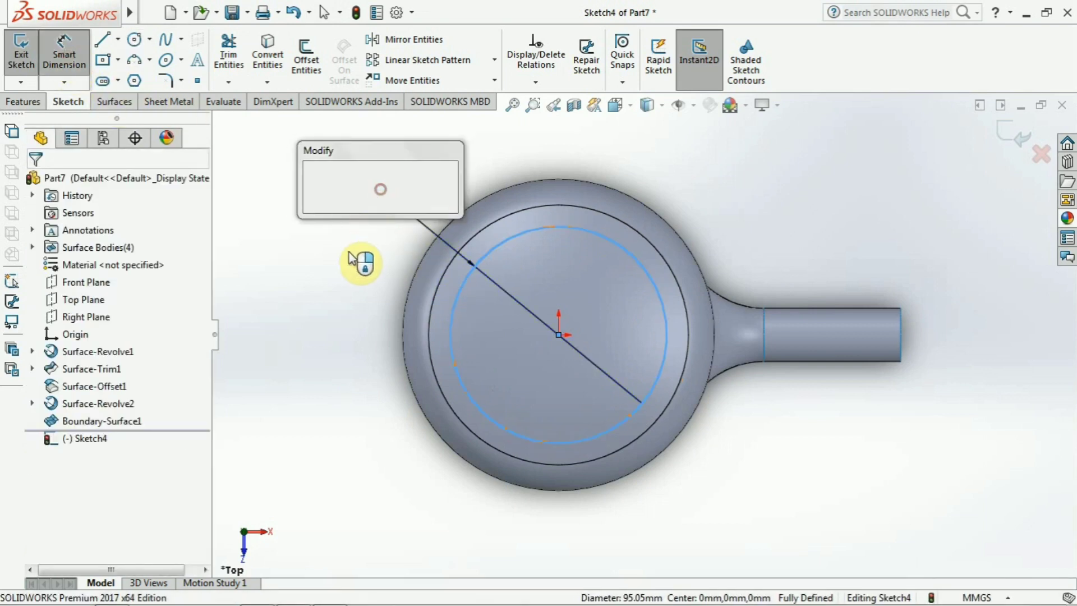
type("108")
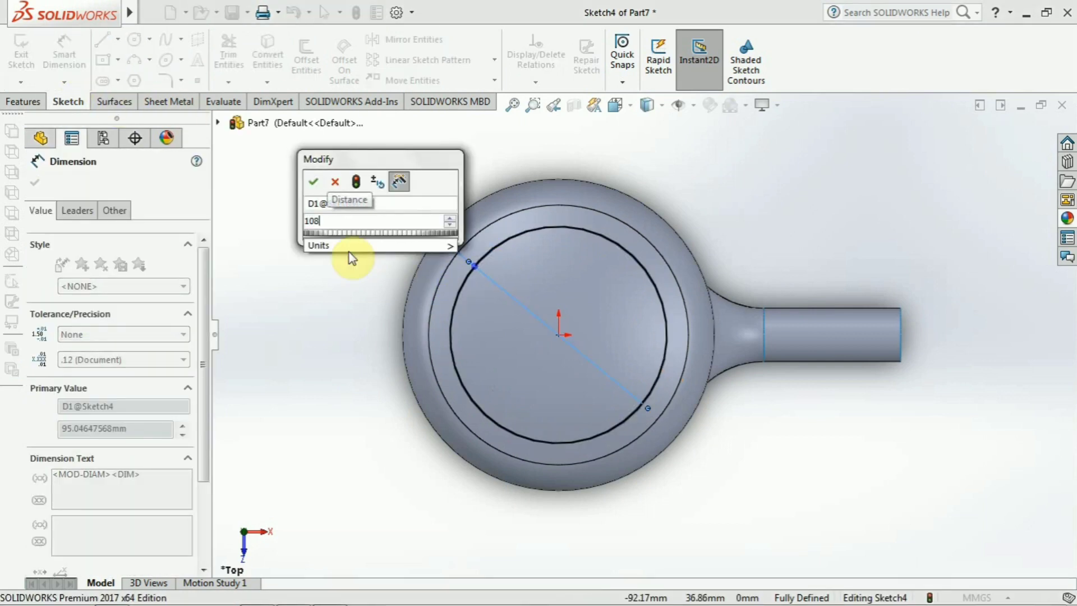
key("Return")
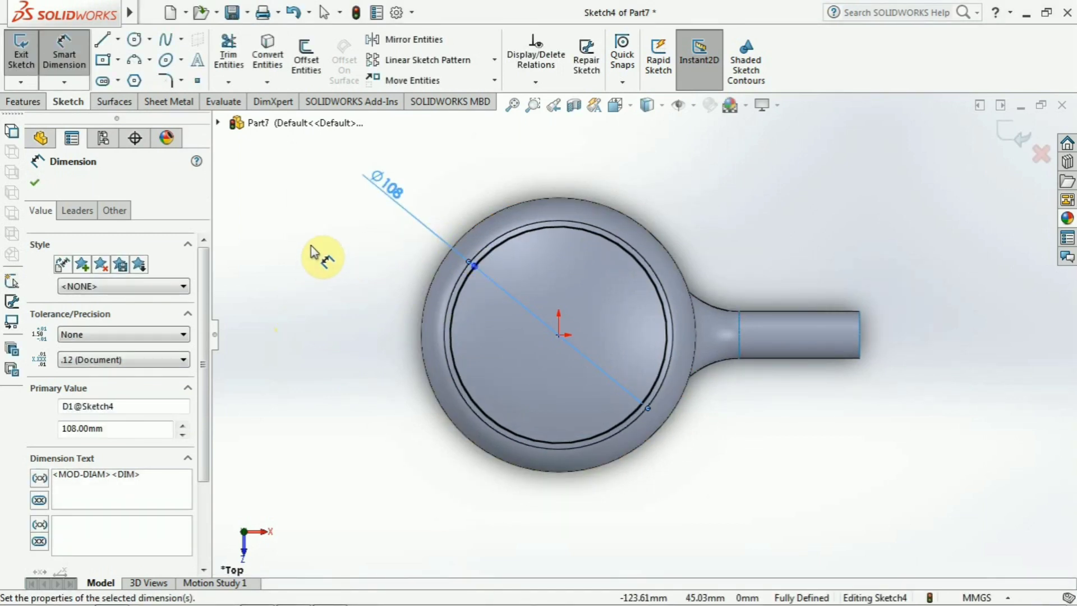
Undo the circle's diameter change and delete the circle from the Top Plane sketch.
left_click(77, 63)
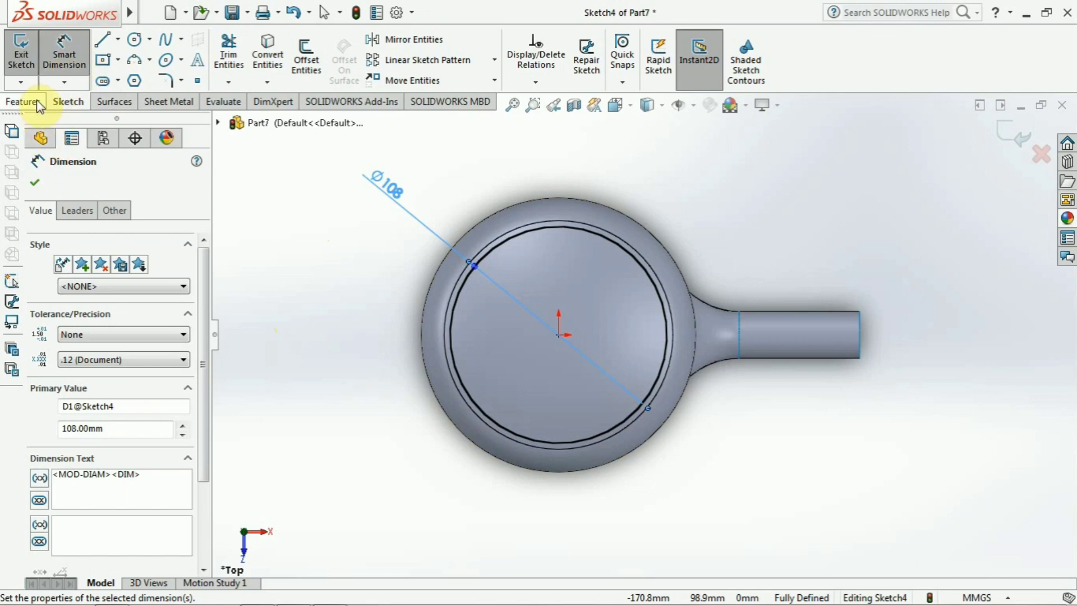
left_click(95, 100)
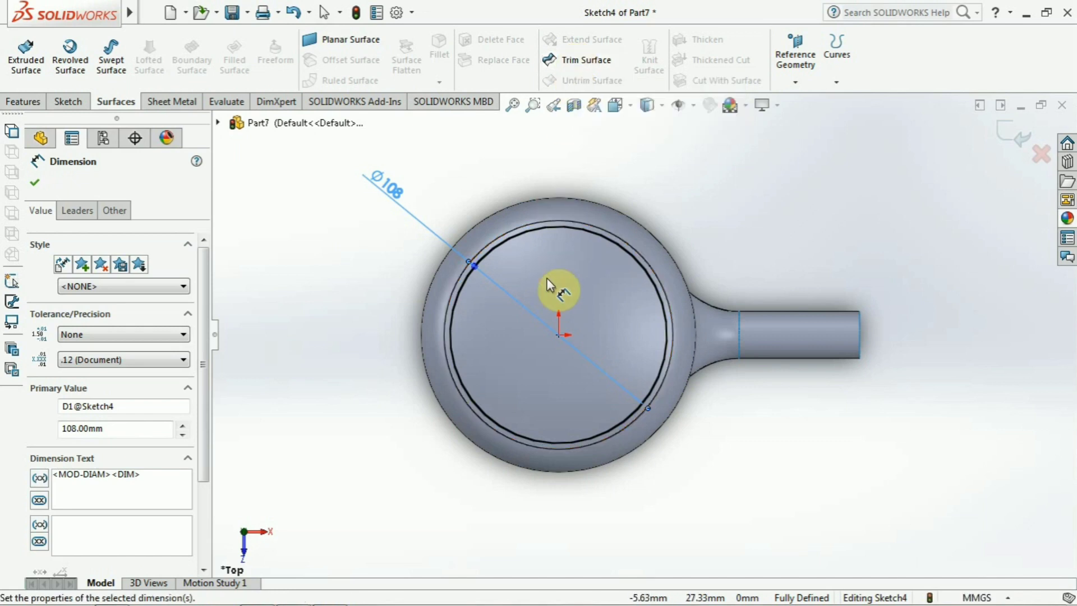
key("Escape")
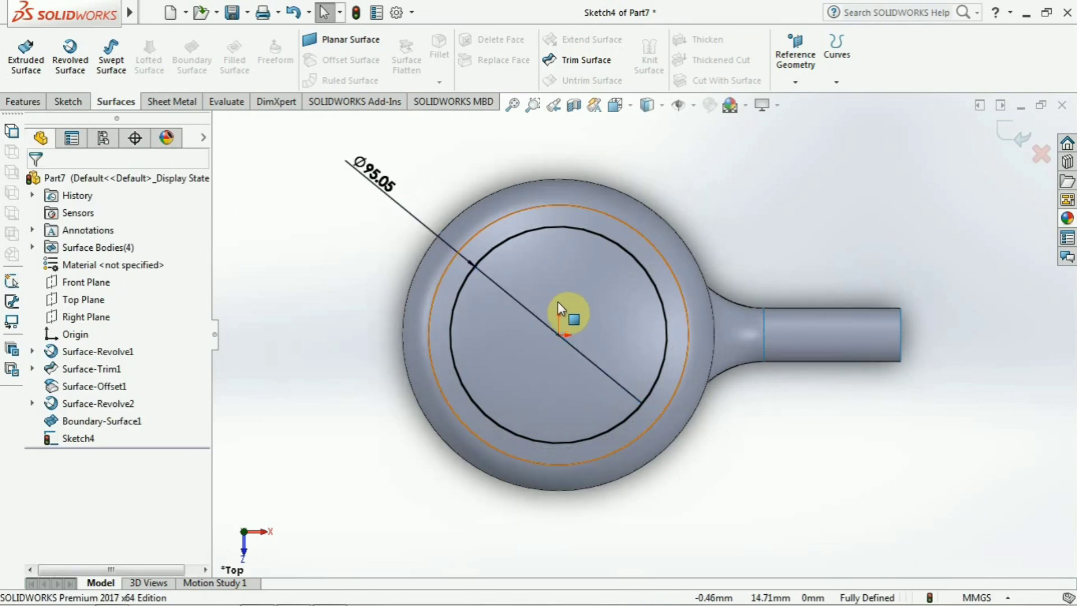
scroll(556, 307, "down", 1)
left_click(556, 307)
middle_click_drag(558, 361, 347, 246)
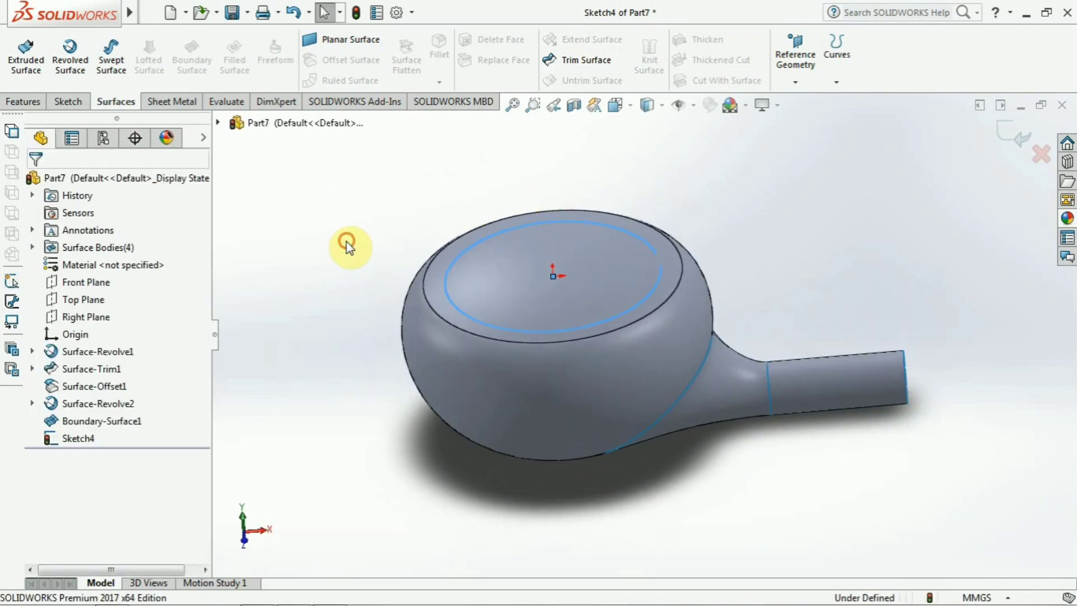
left_click(447, 283)
key("Escape")
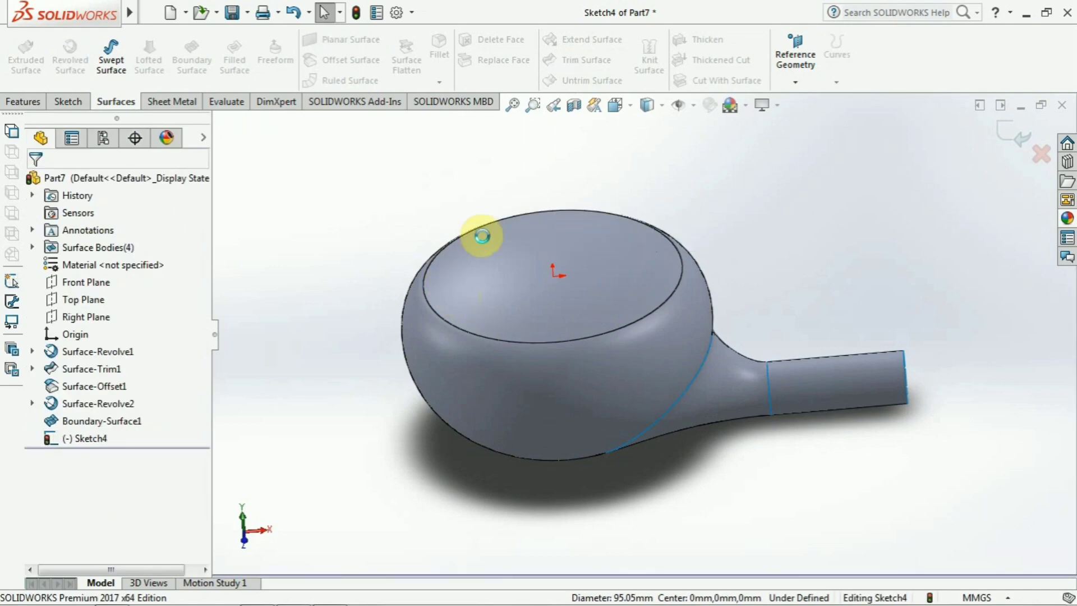
Section the model at the Front Plane to examine the offset top face beside the rim, and turn the section view off.
left_click(573, 104)
scroll(470, 287, "down", 10)
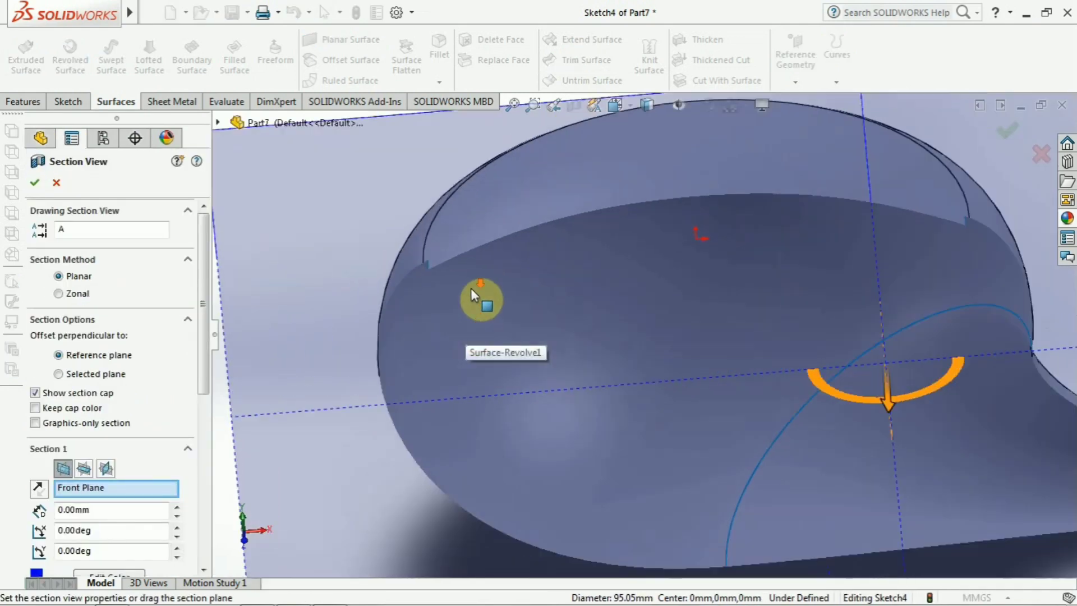
mouse_move(494, 286)
middle_mouse_down()
mouse_move(471, 308)
mouse_move(481, 325)
mouse_move(528, 279)
middle_mouse_up()
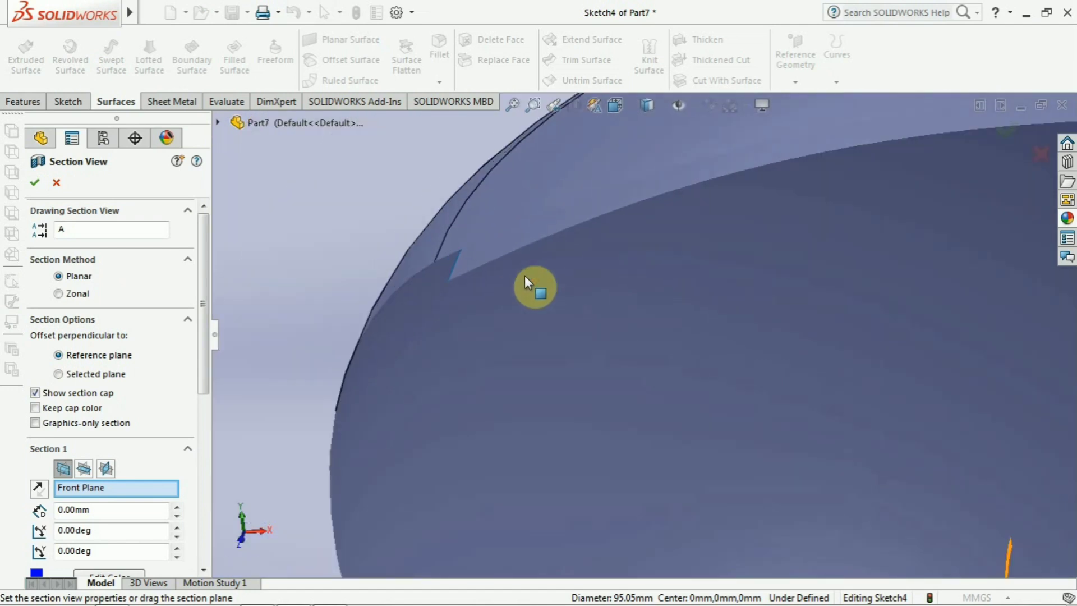
left_click(37, 180)
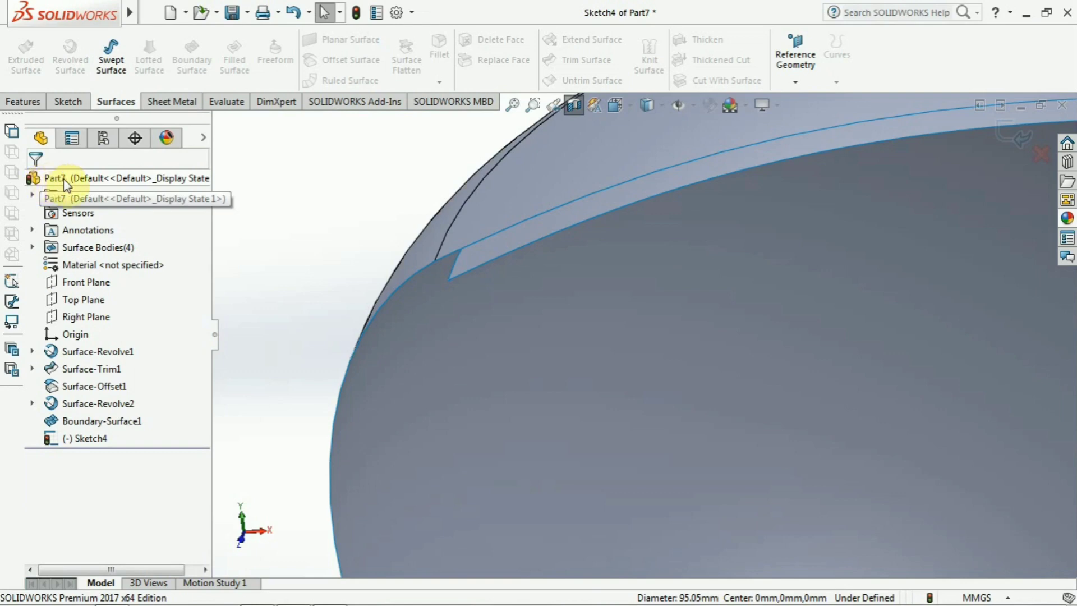
left_click(573, 107)
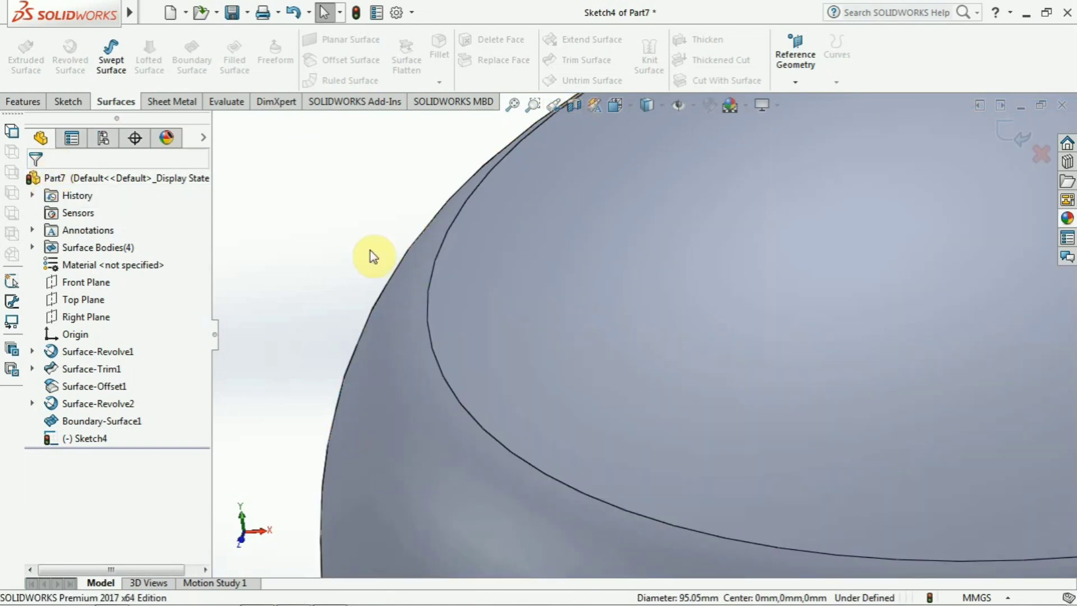
scroll(370, 251, "up", 5)
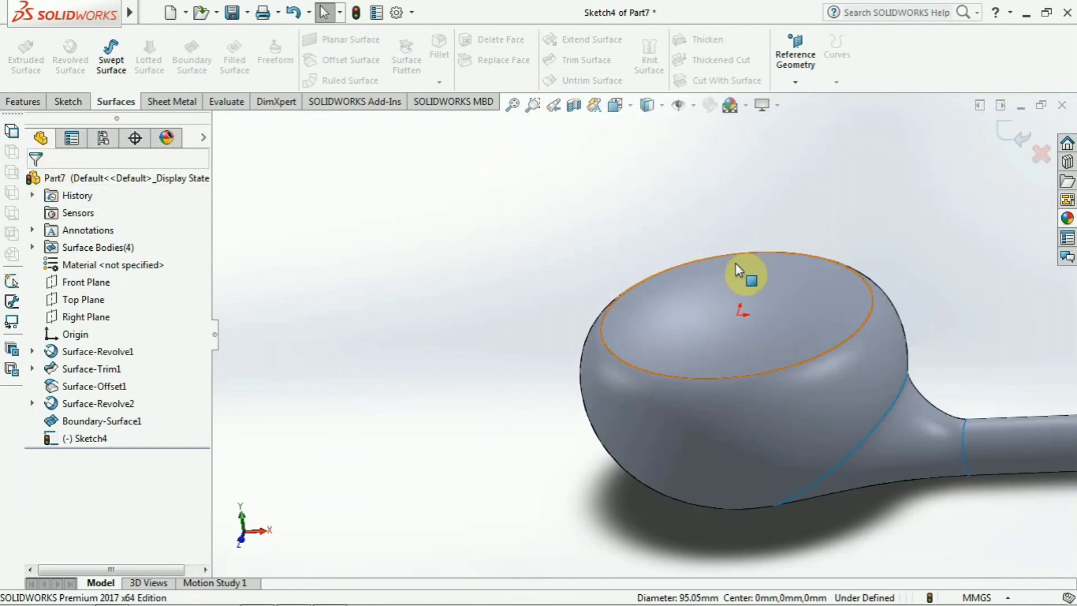
Draw a circle about 107 mm in diameter centred on the origin in the Top Plane sketch, just inside the top rim.
left_click(75, 305)
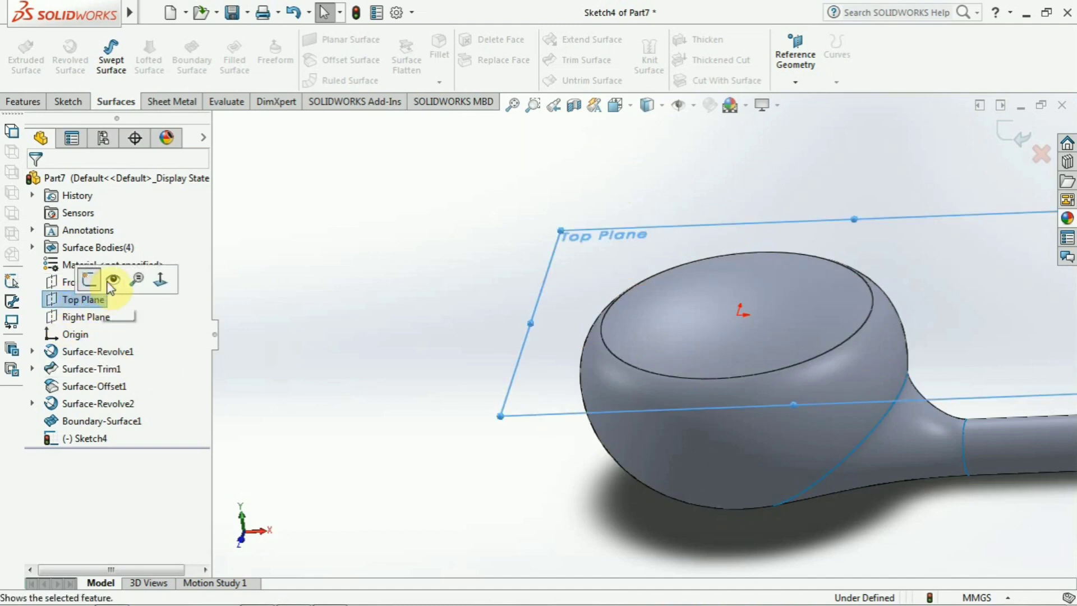
left_click(147, 274)
left_click(300, 223)
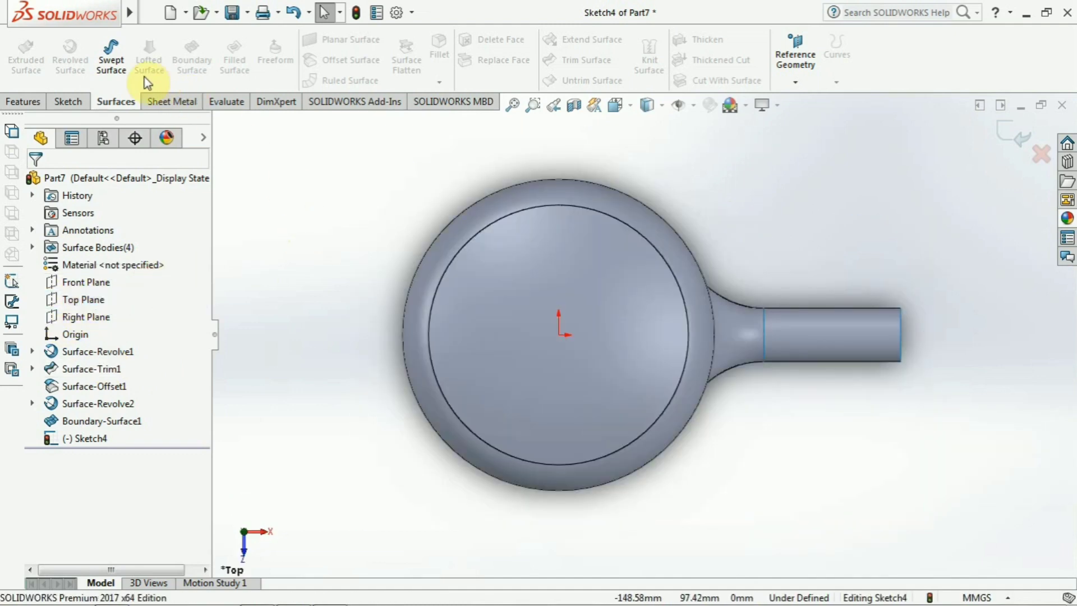
left_click(68, 102)
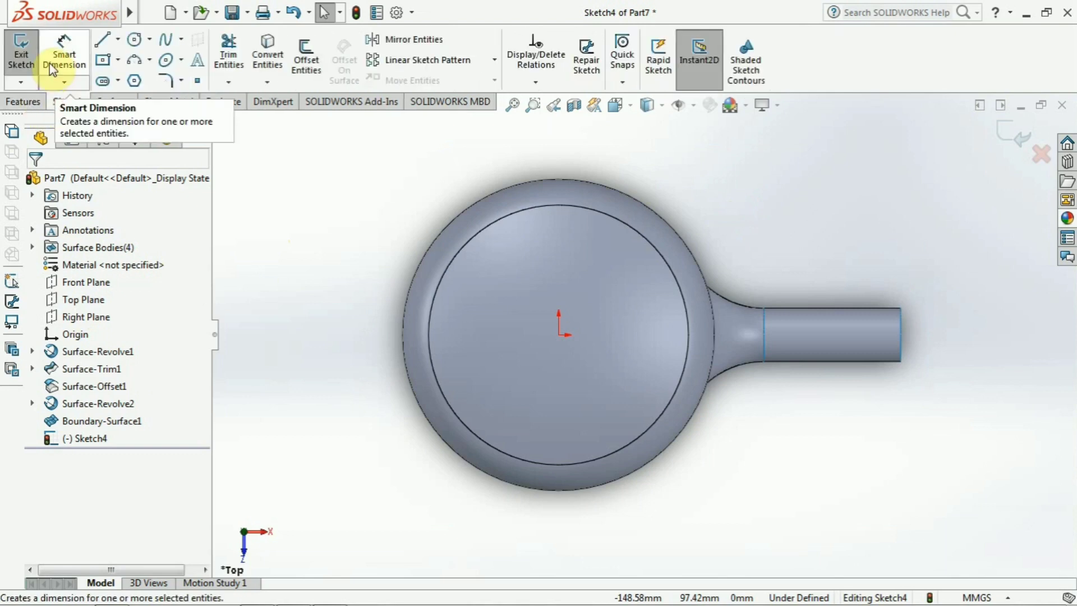
left_click(134, 39)
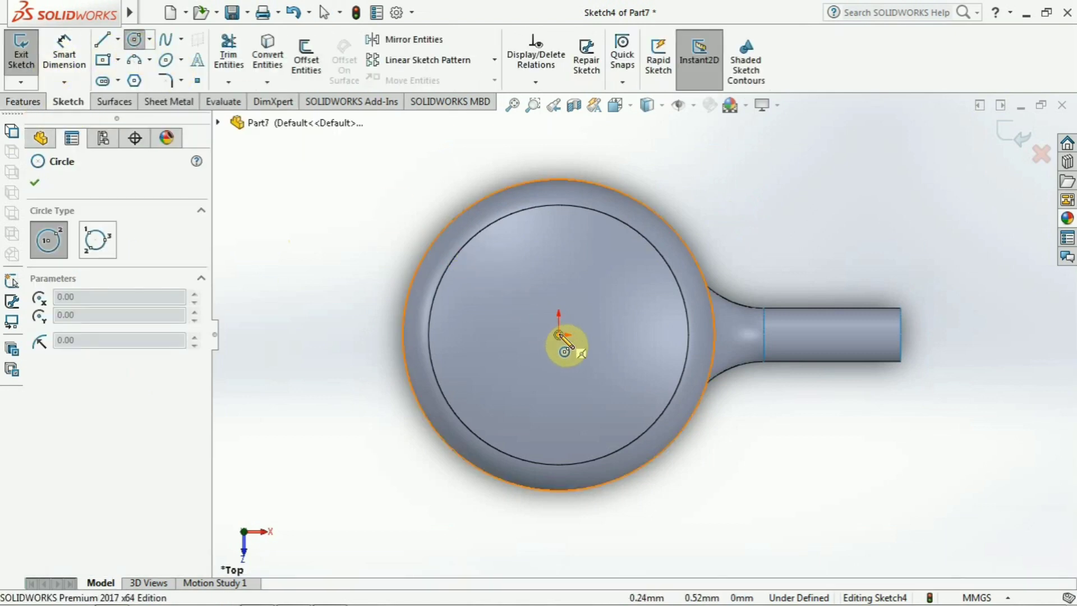
left_click(558, 334)
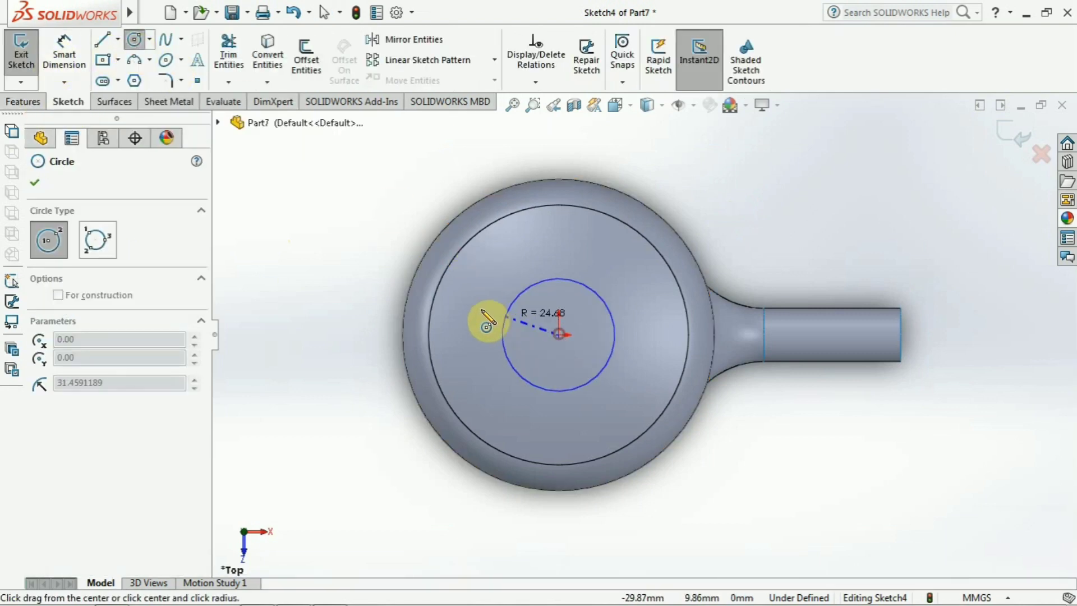
left_click(447, 290)
Dimension the circle inside the top rim to a diameter of 108 mm.
left_click(64, 55)
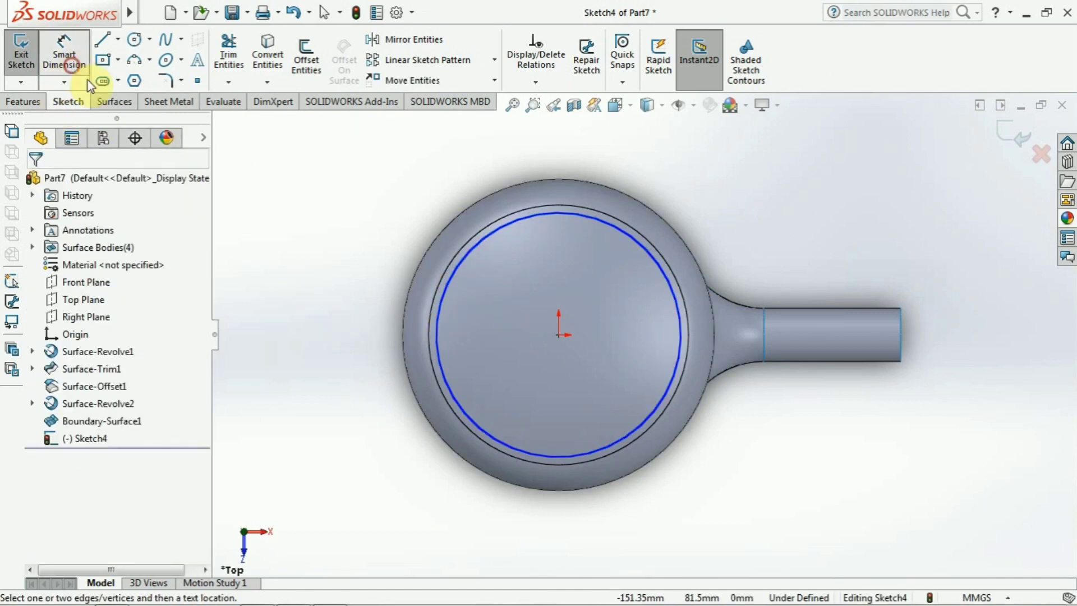
left_click(449, 295)
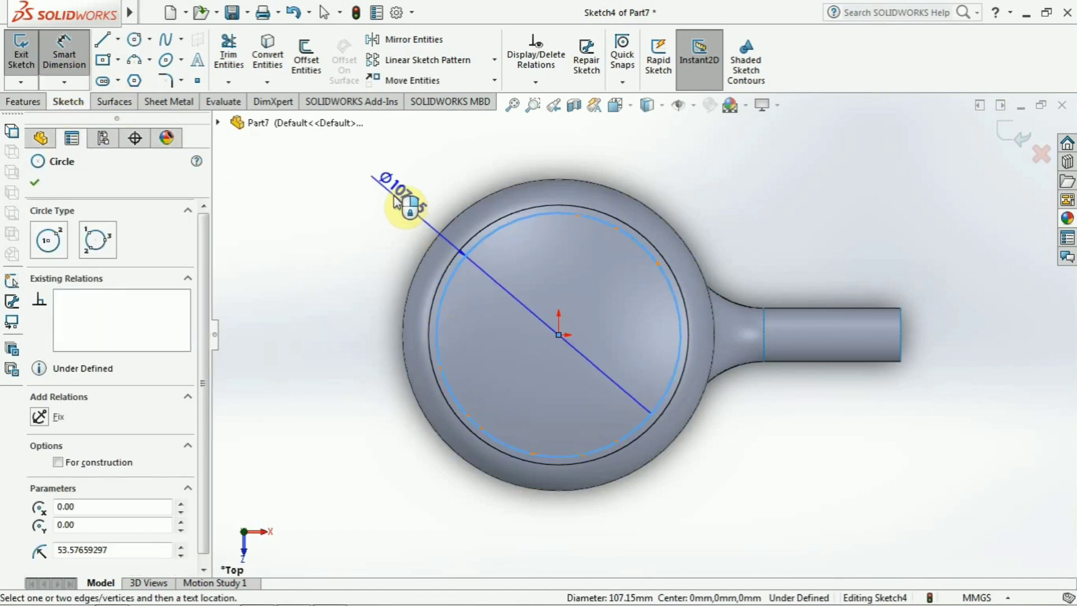
left_click(404, 196)
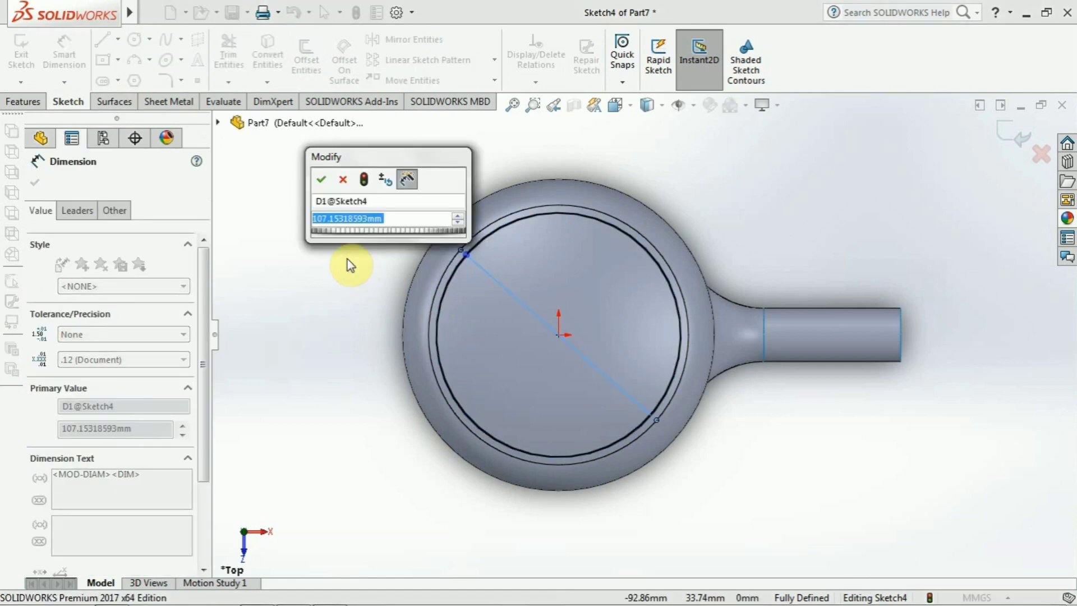
type("108")
key("Return")
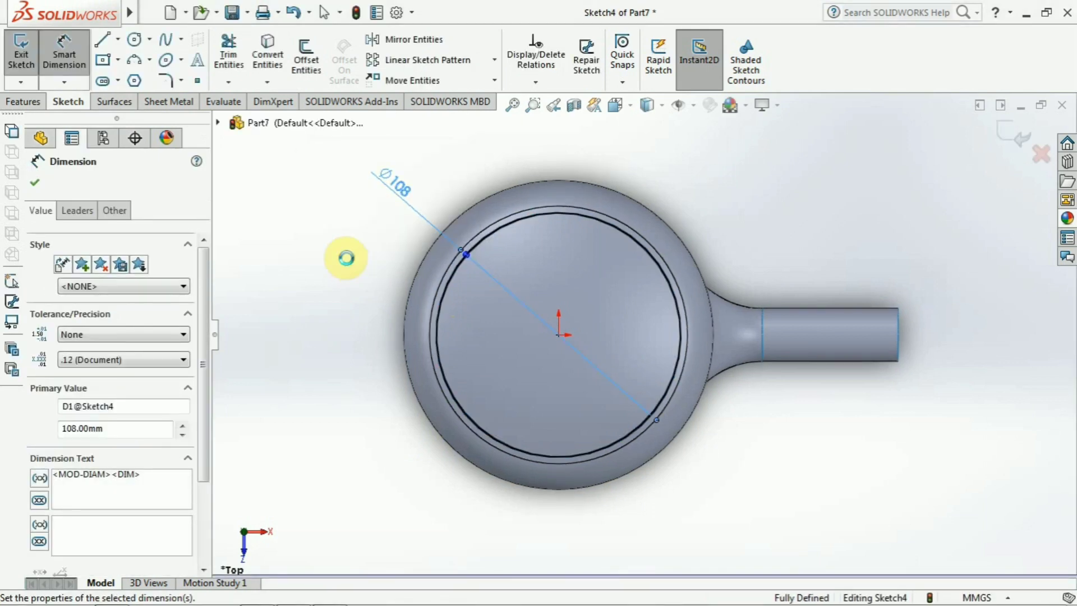
left_click(42, 185)
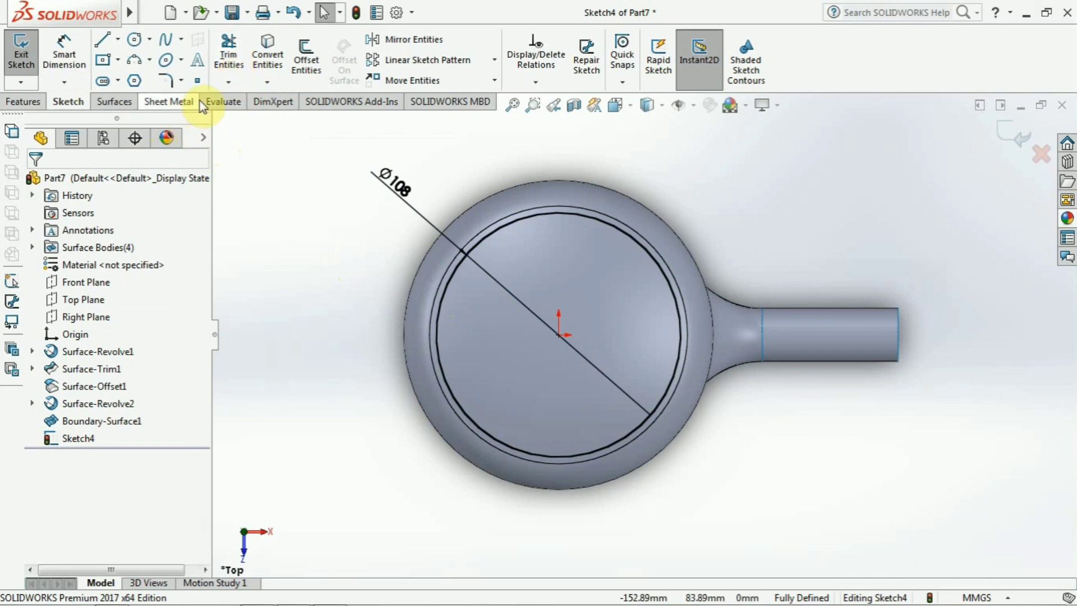
left_click(115, 103)
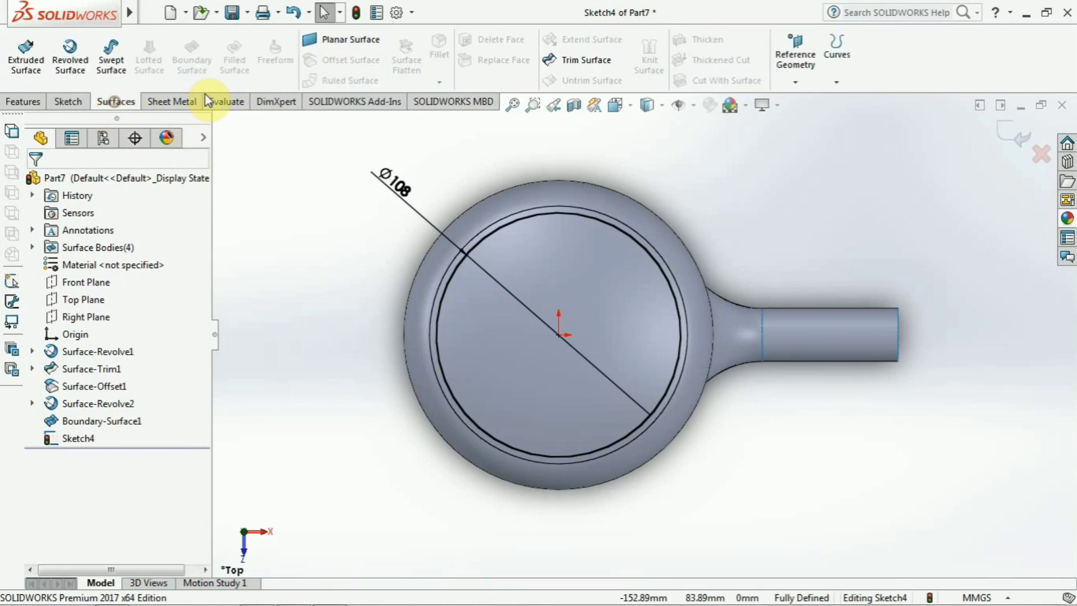
Trim the rounded body's top surface with the 108 mm circle sketch, removing the area inside the circle.
left_click(577, 62)
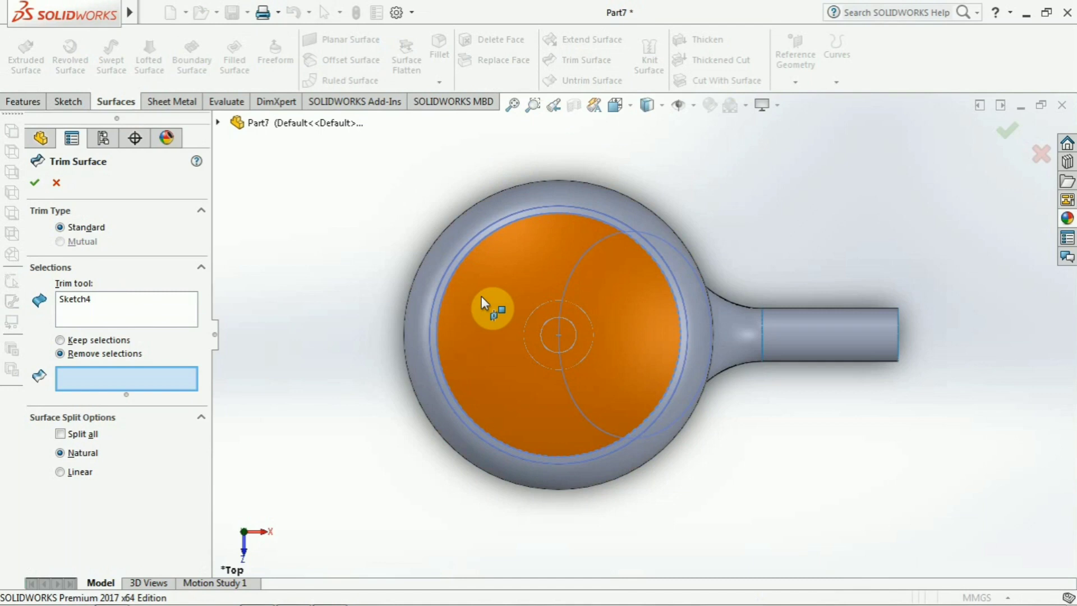
left_click(481, 296)
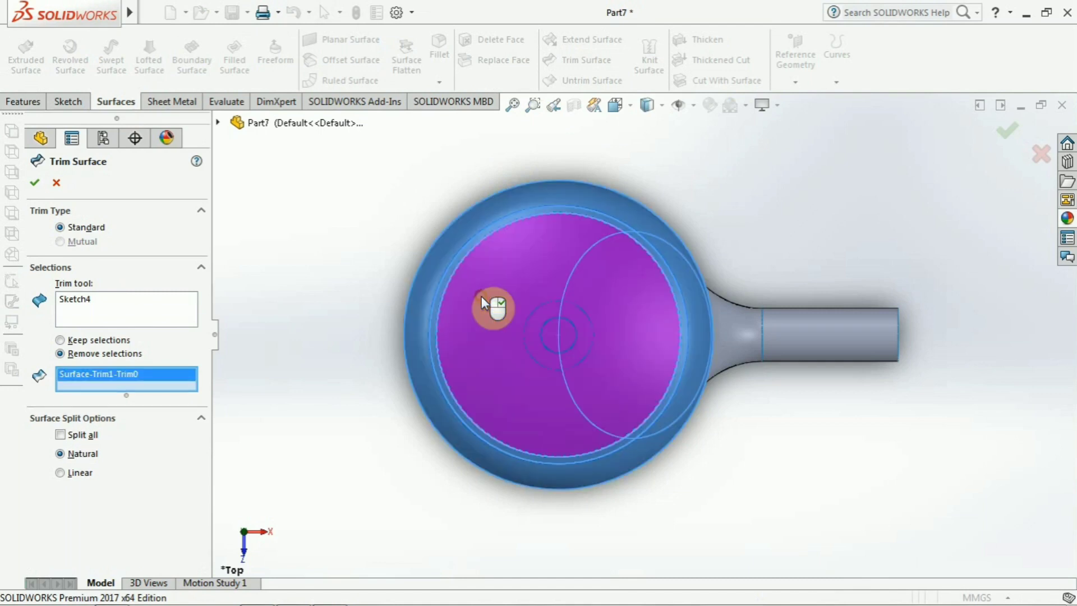
left_click(33, 184)
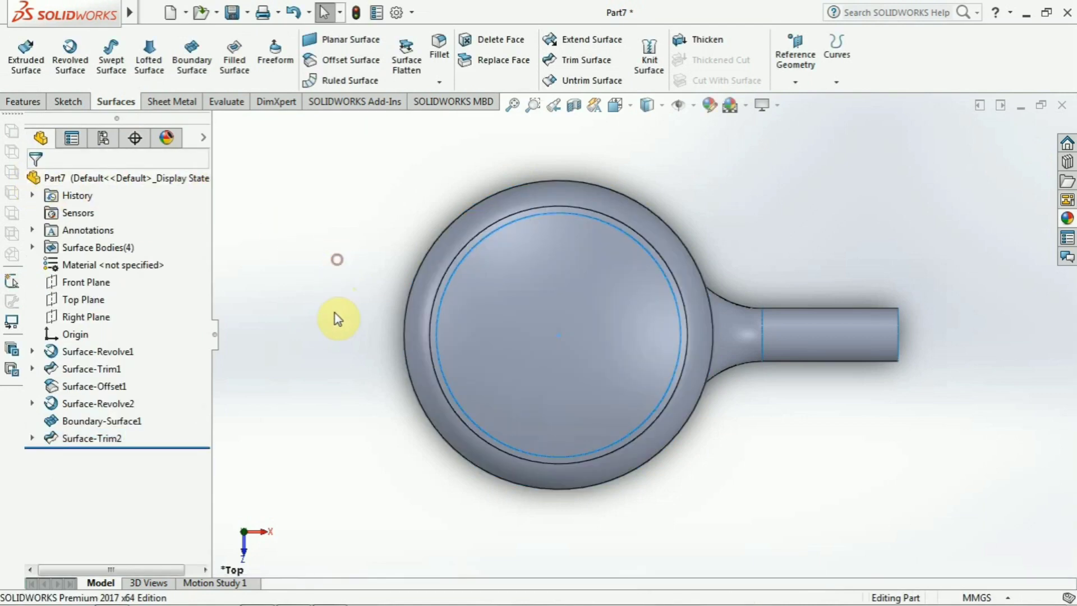
Section the model lengthwise to examine the trimmed rim against the offset surface beneath it, and turn the section view off.
middle_click_drag(339, 315, 353, 140)
scroll(481, 240, "down", 6)
middle_click_drag(557, 297, 527, 293)
scroll(527, 292, "up", 10)
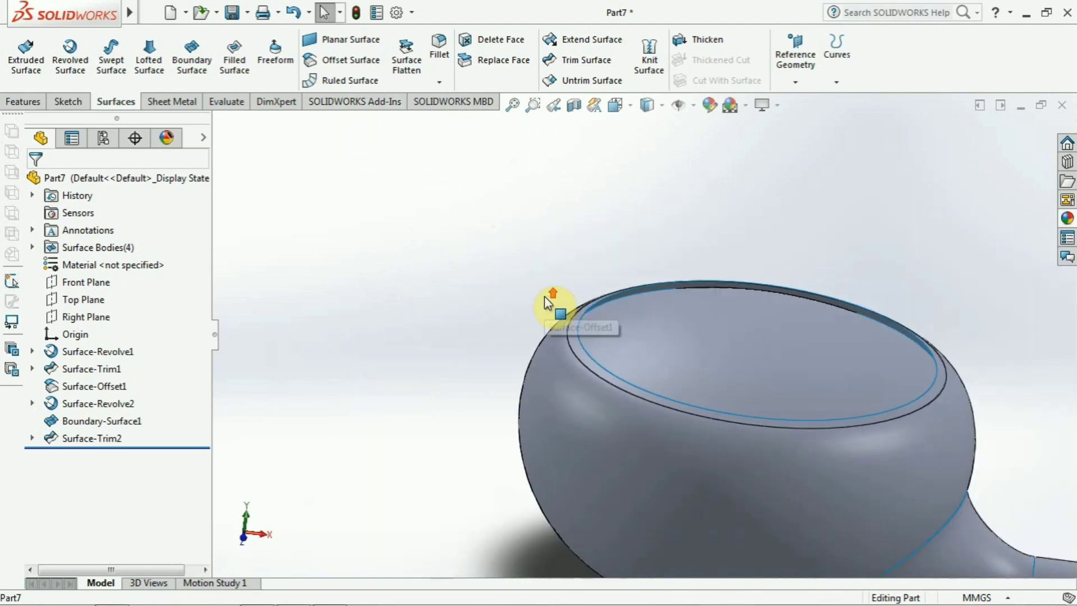
scroll(645, 292, "up", 2)
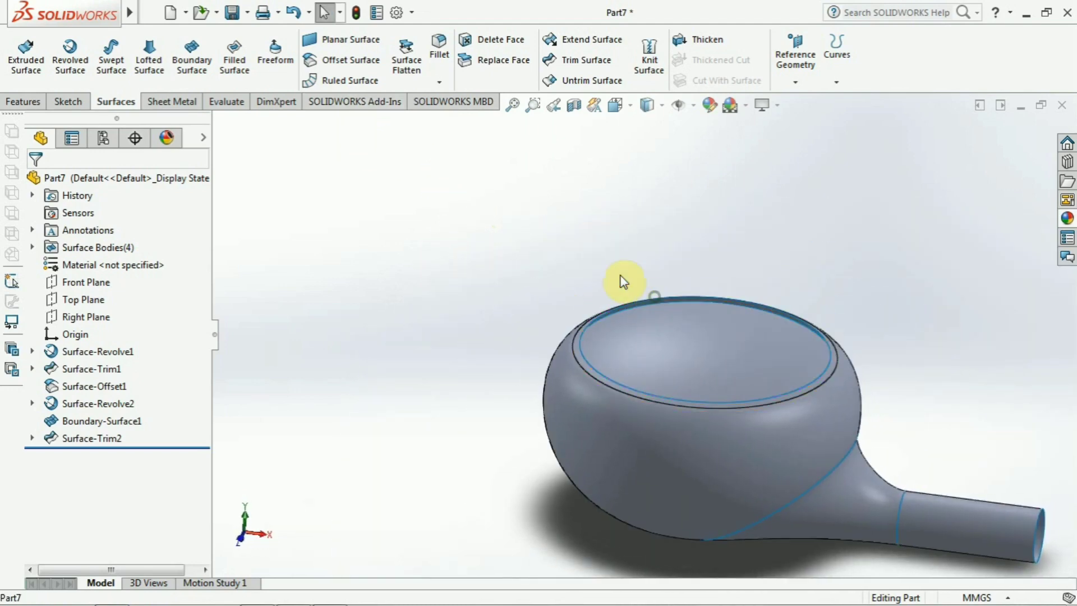
left_click(573, 104)
left_click(56, 182)
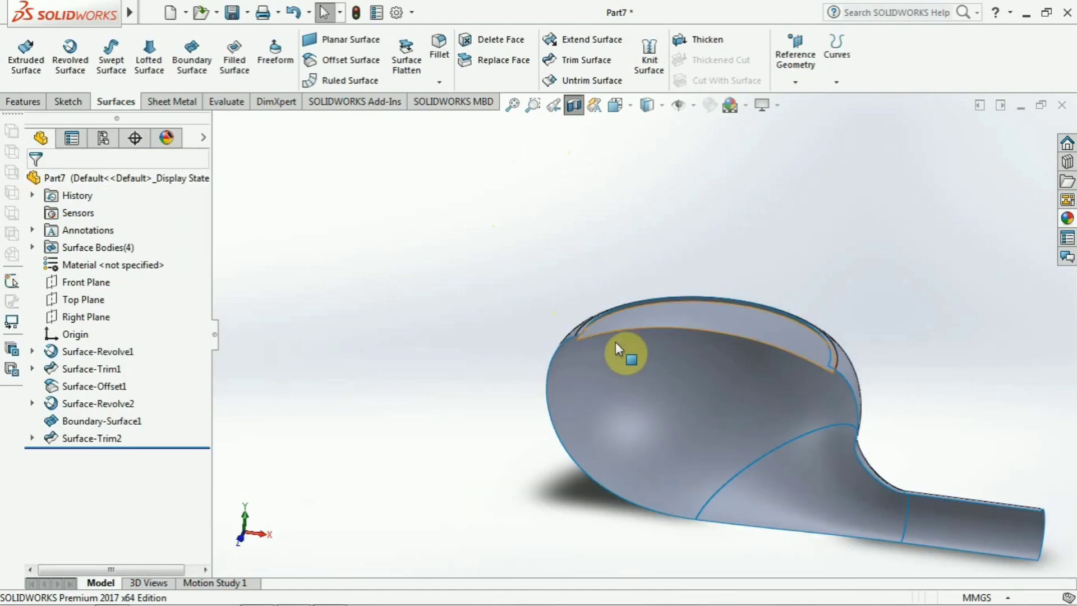
scroll(563, 284, "down", 5)
scroll(586, 392, "down", 2)
mouse_move(586, 392)
middle_mouse_down()
mouse_move(583, 356)
mouse_move(577, 378)
middle_mouse_up()
scroll(548, 355, "up", 5)
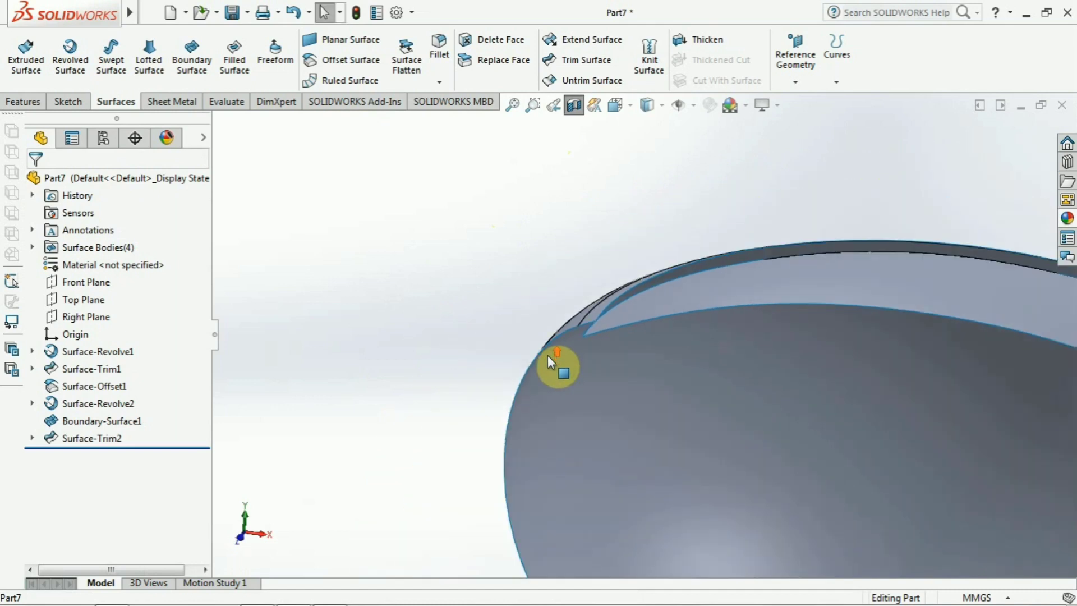
middle_click_drag(714, 352, 680, 391)
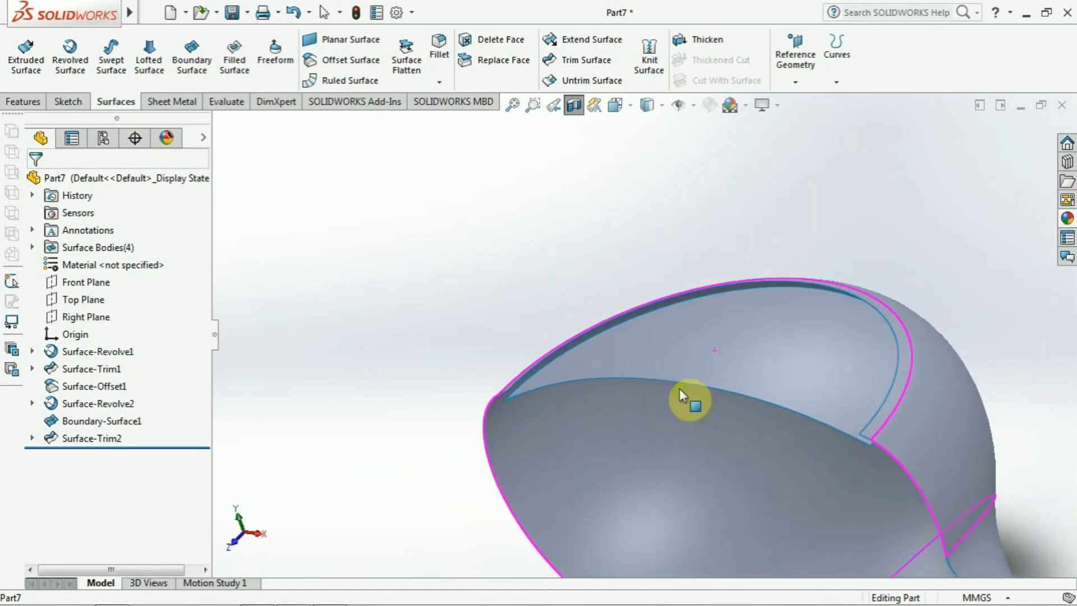
left_click(576, 110)
Start a sketch on the Top Plane, viewed normal to it, and draw a circle about 99 mm in diameter centred on the origin.
left_click(70, 299)
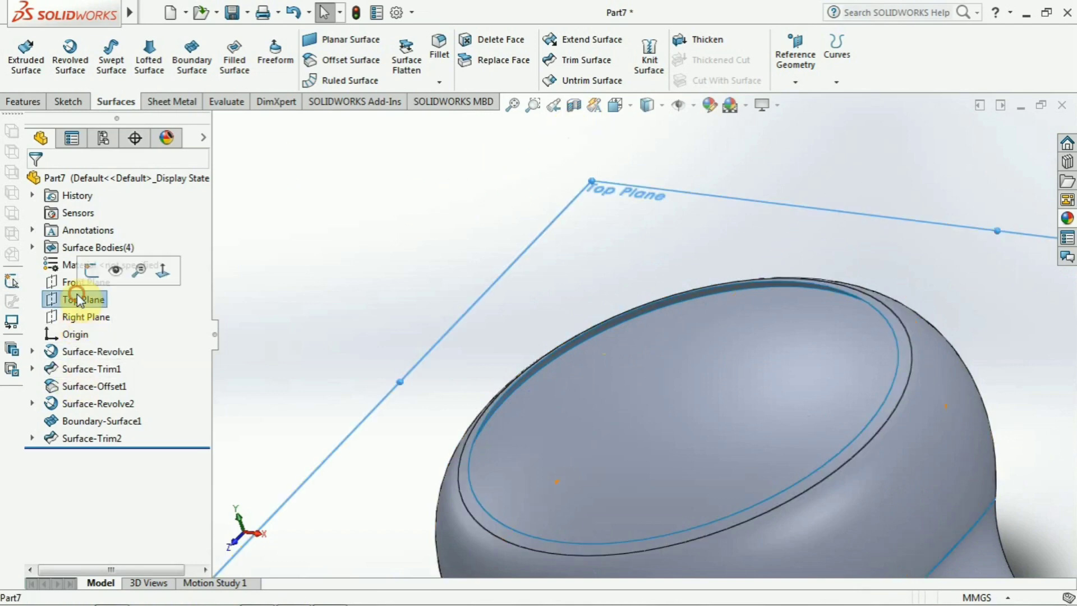
left_click(87, 272)
right_click(85, 299)
left_click(167, 275)
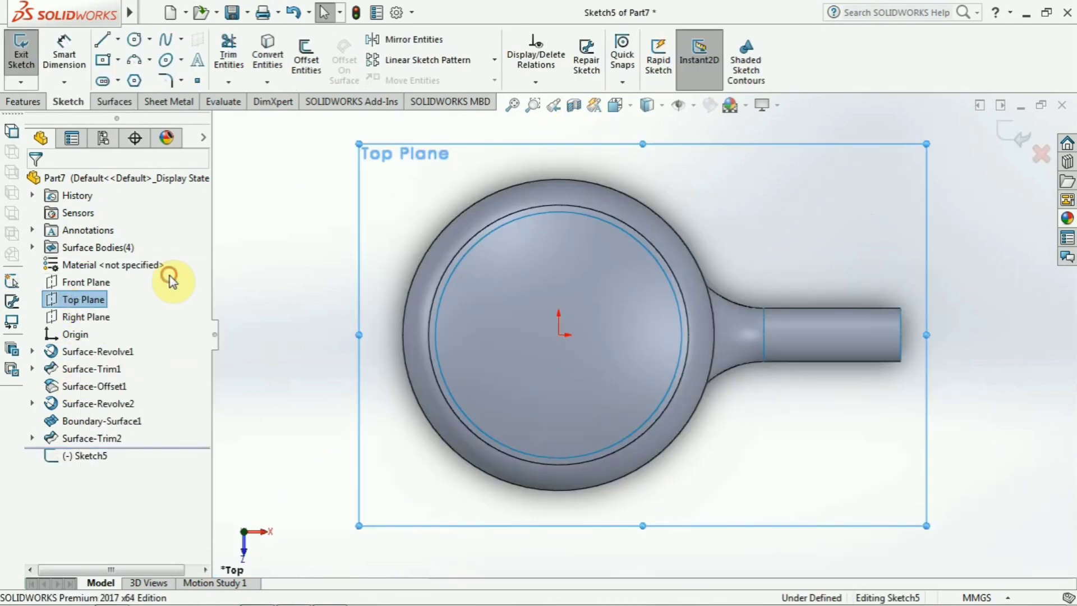
left_click(268, 285)
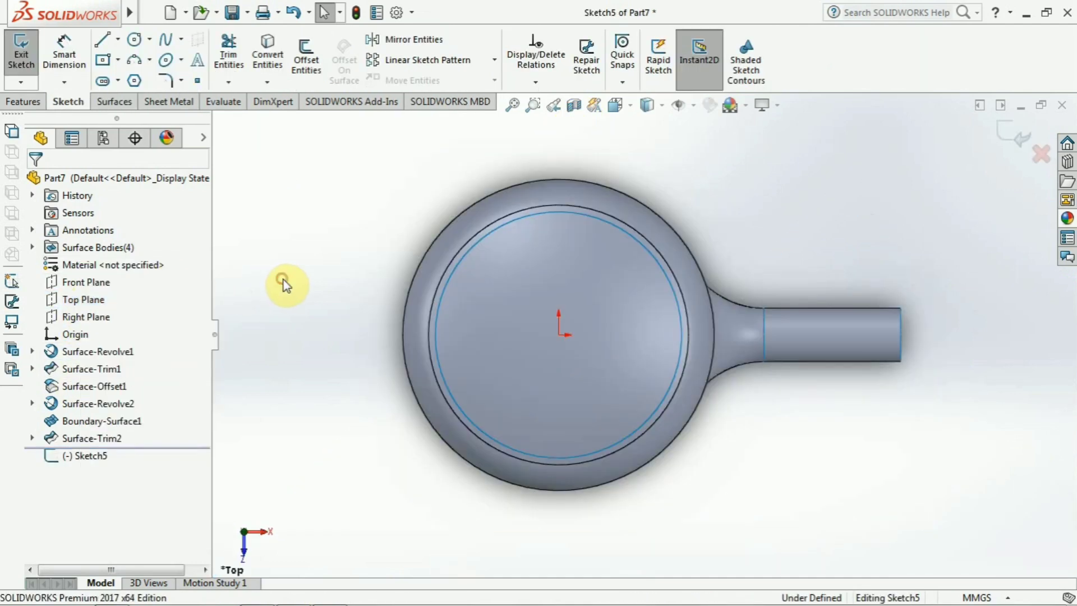
left_click(132, 40)
left_click(558, 334)
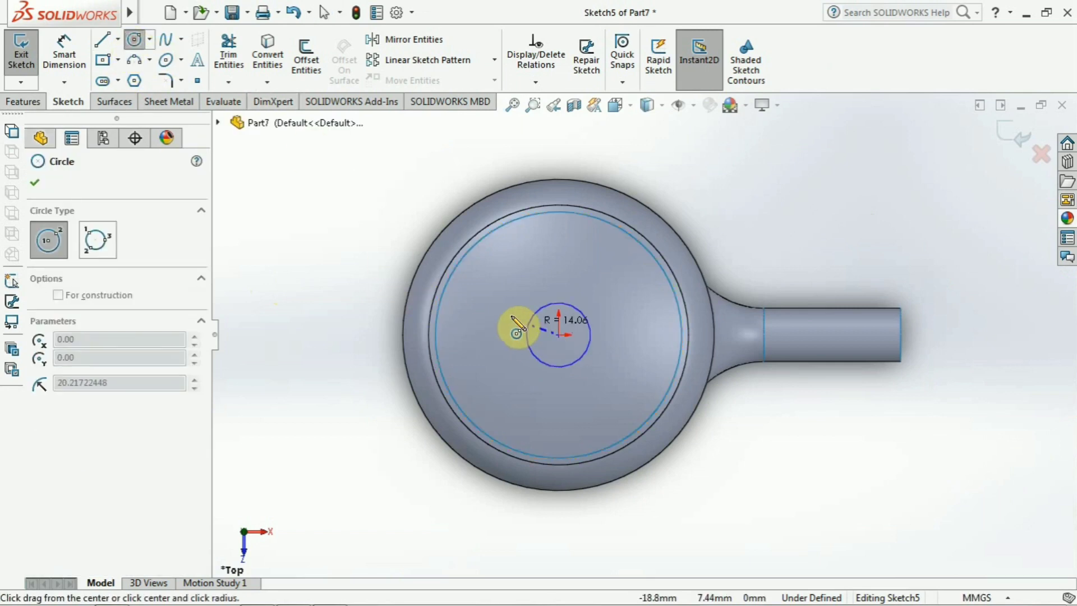
left_click(456, 292)
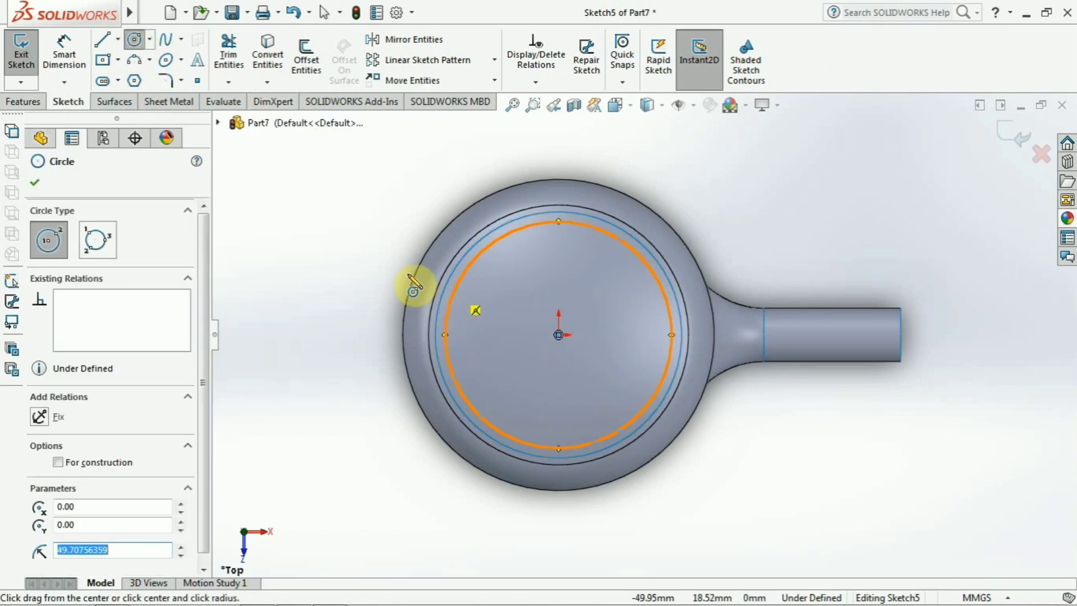
Dimension the new circle inside the trimmed opening to a diameter of 104 mm.
left_click(64, 56)
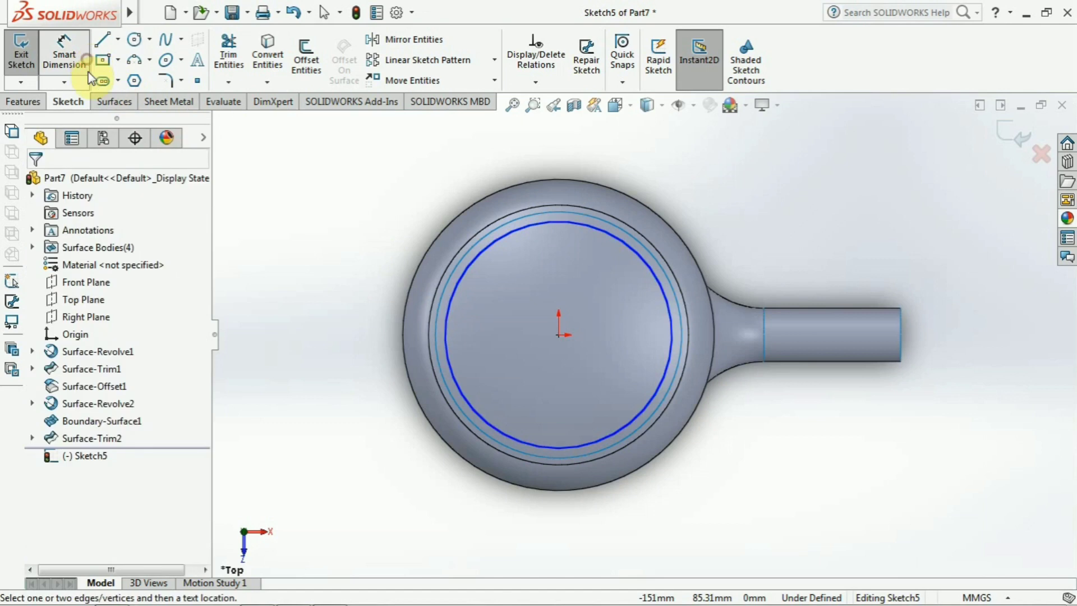
left_click(459, 281)
left_click(418, 208)
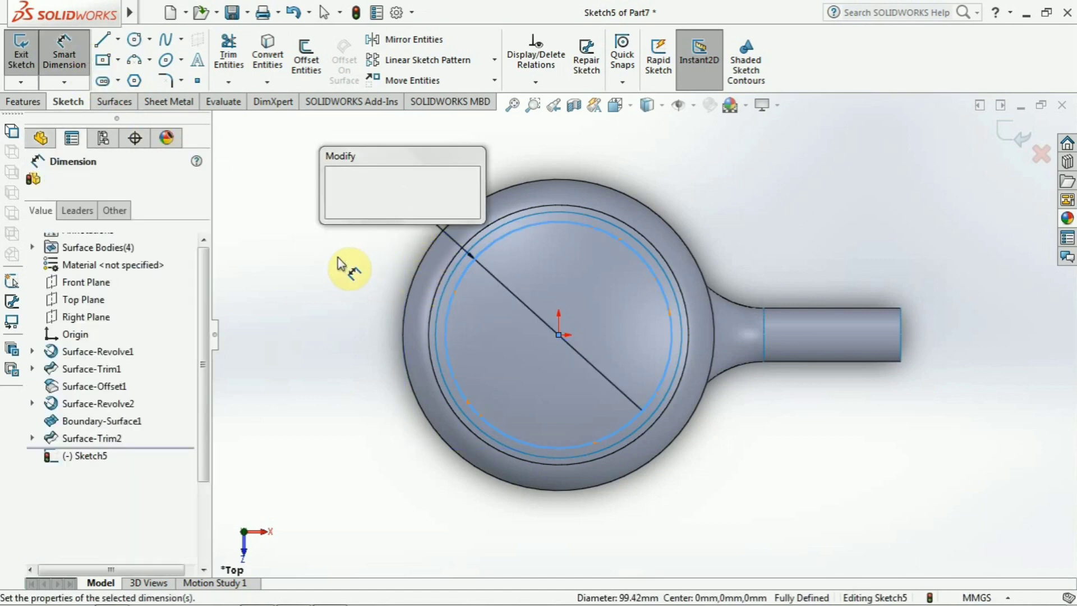
type("104")
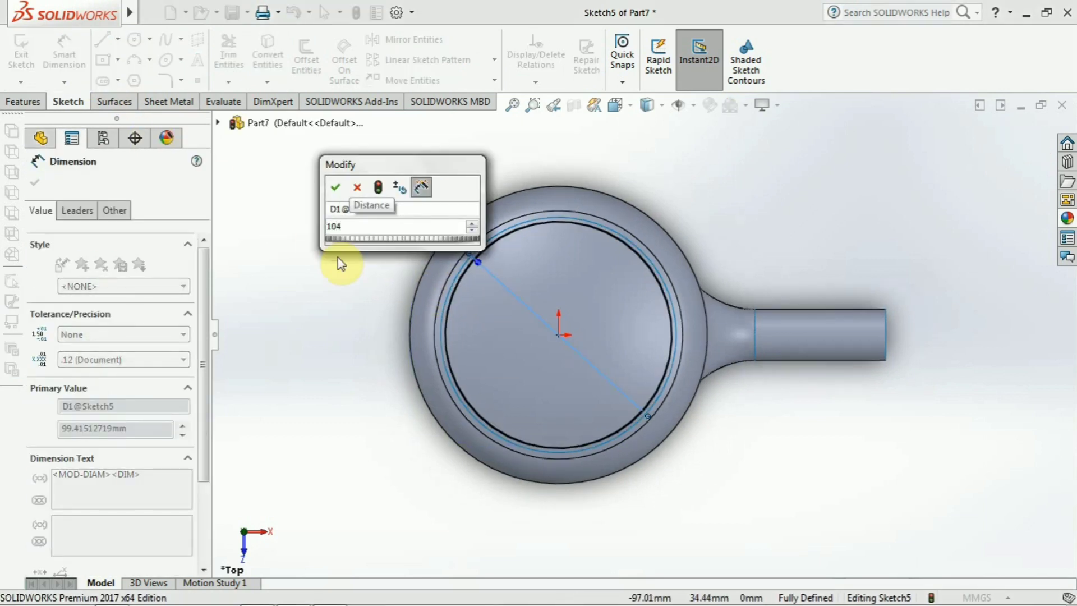
key("Return")
key("Escape")
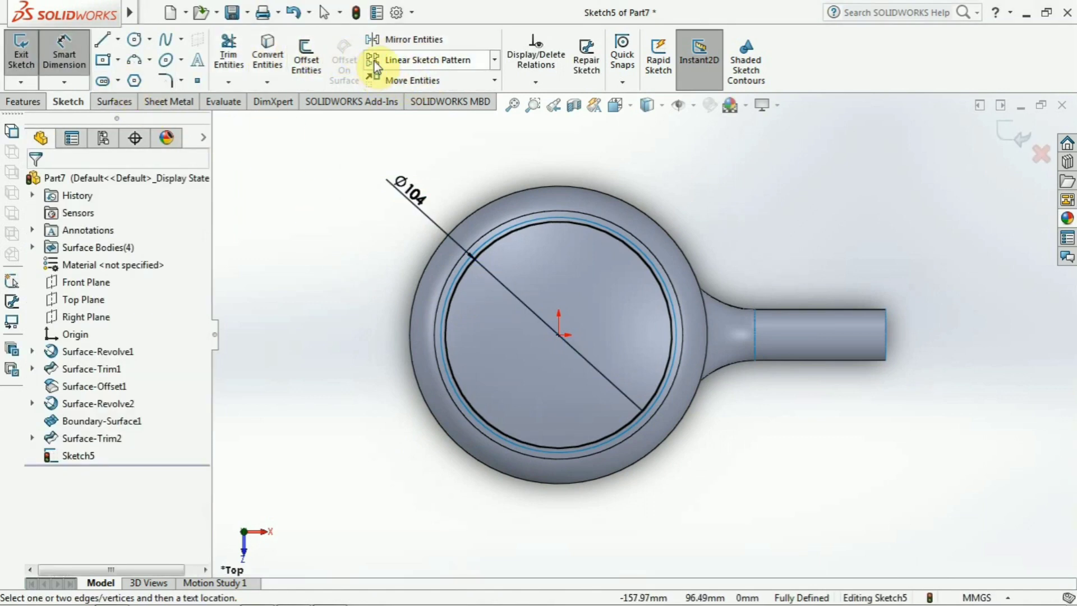
Trim the offset surface with the 104 mm circle sketch, removing the portion outside the circle.
left_click(107, 101)
left_click(590, 68)
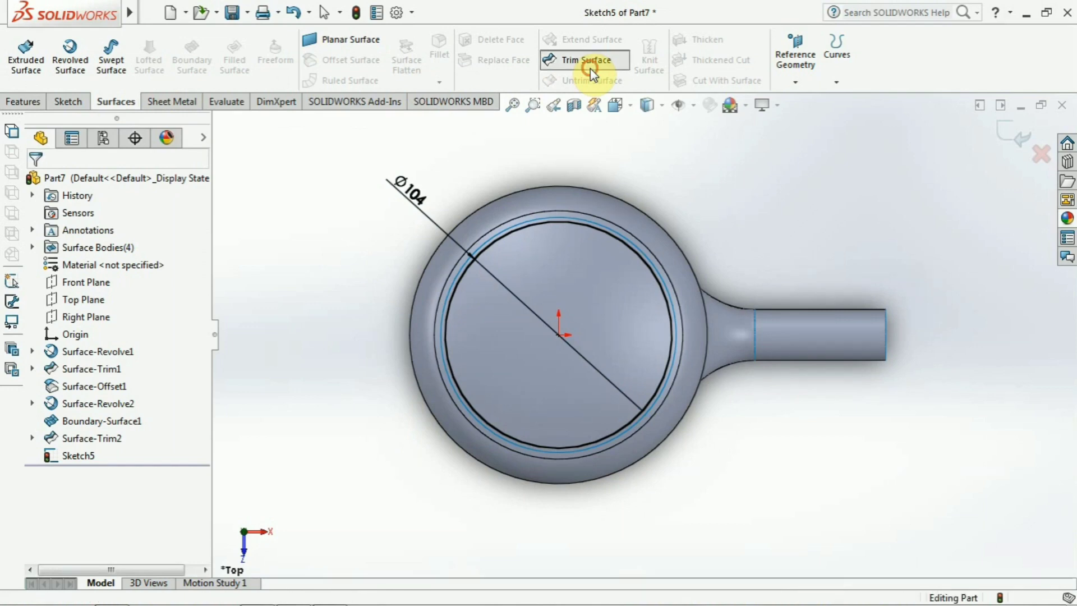
middle_click_drag(509, 349, 492, 235)
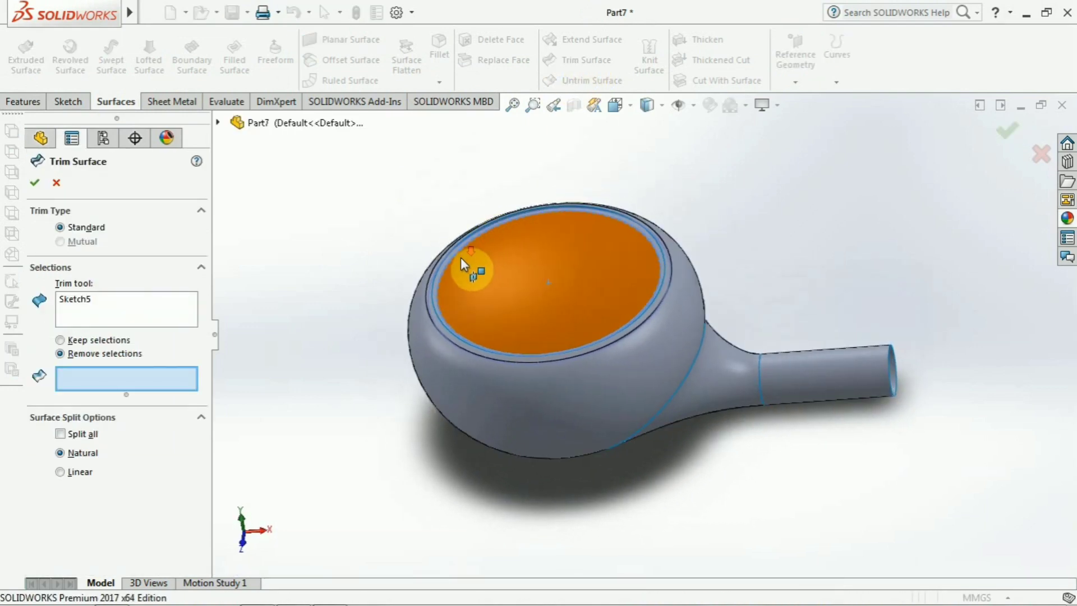
scroll(471, 263, "down", 10)
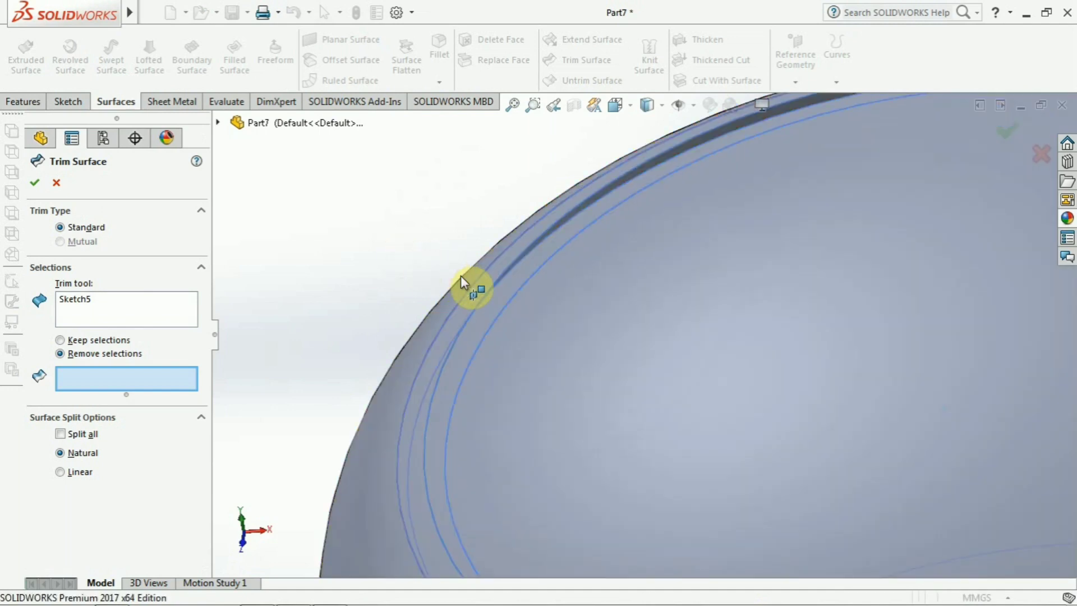
left_click(497, 302)
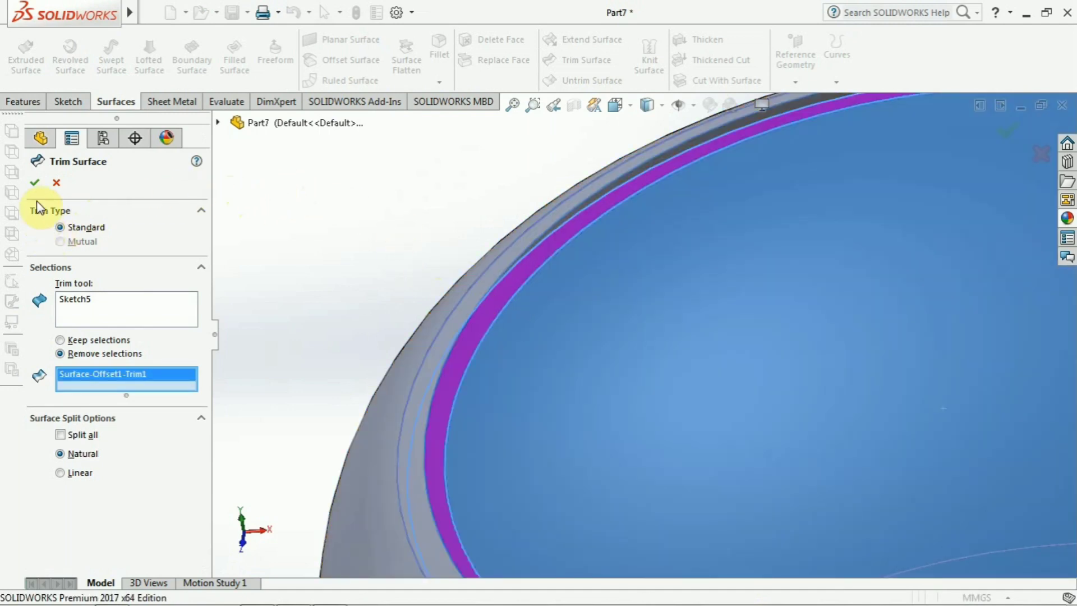
left_click(35, 182)
left_click(316, 217)
Section the model to examine the gap between the body's rim and the trimmed inner surface on both sides, and turn the section off.
scroll(317, 217, "up", 6)
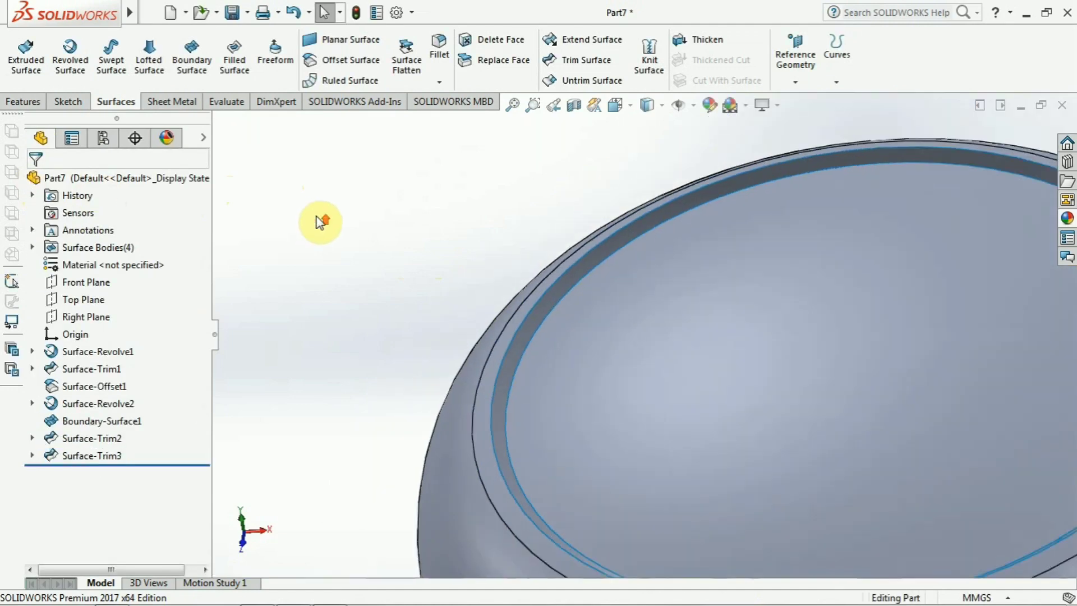
middle_click_drag(475, 371, 482, 337)
left_click(464, 291)
scroll(470, 285, "up", 4)
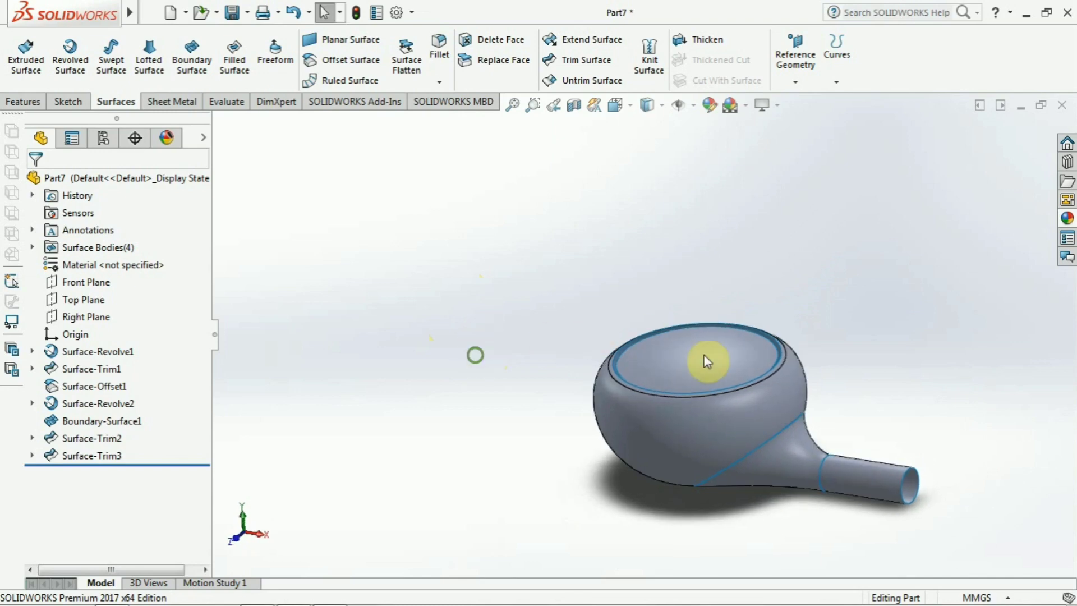
scroll(715, 386, "down", 5)
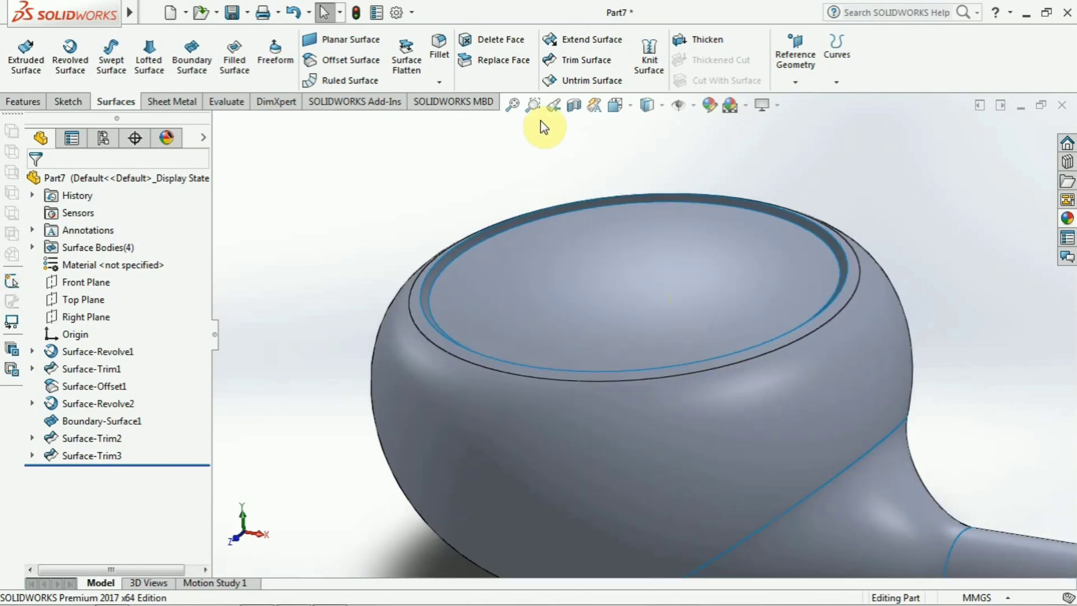
left_click(573, 105)
left_click(36, 181)
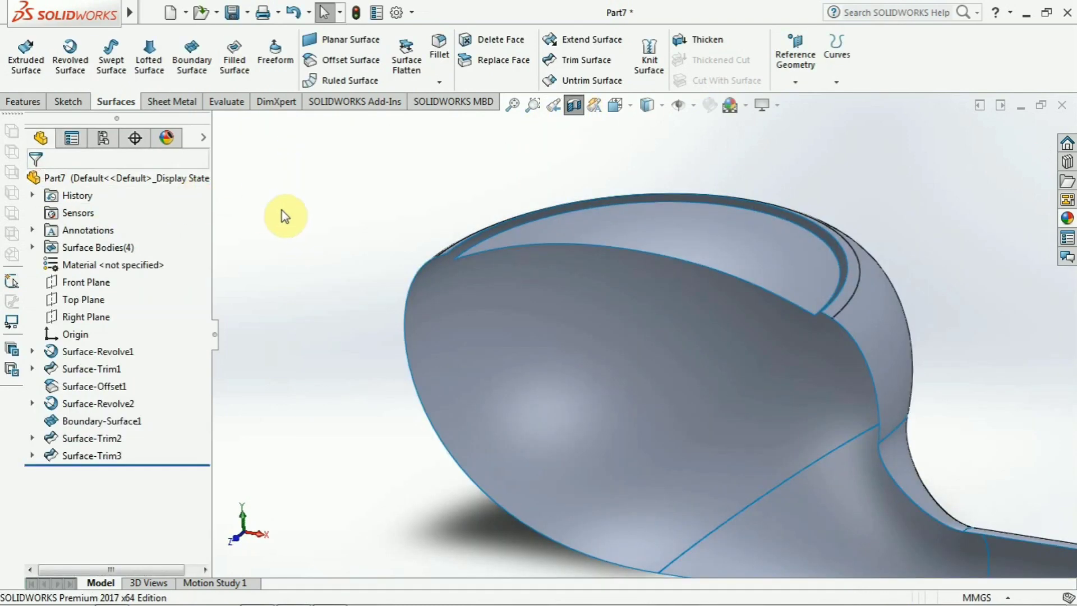
scroll(464, 271, "down", 5)
middle_click_drag(529, 248, 596, 236)
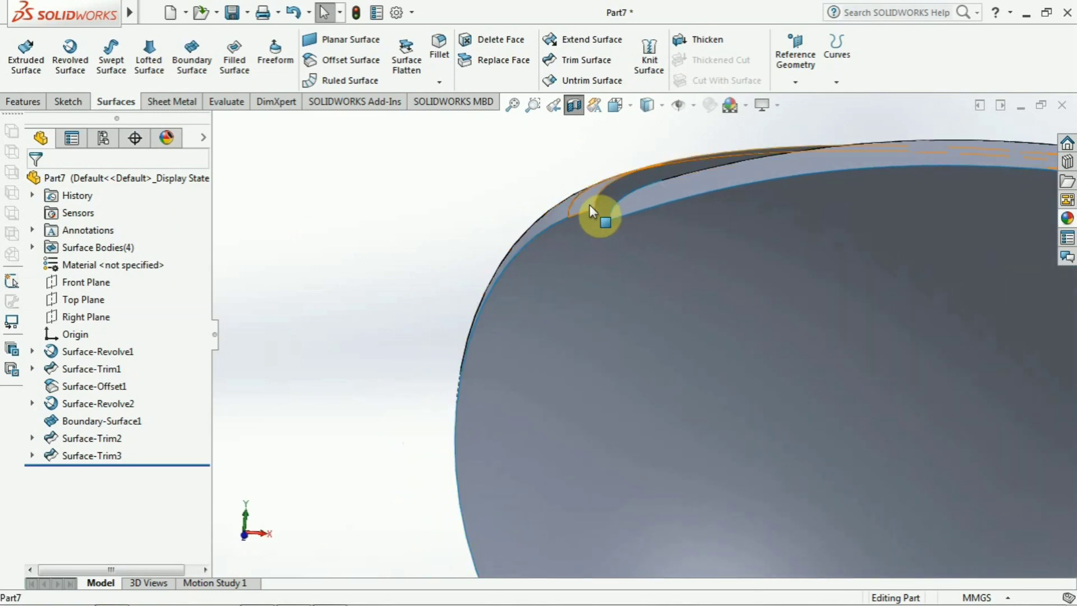
scroll(563, 275, "up", 5)
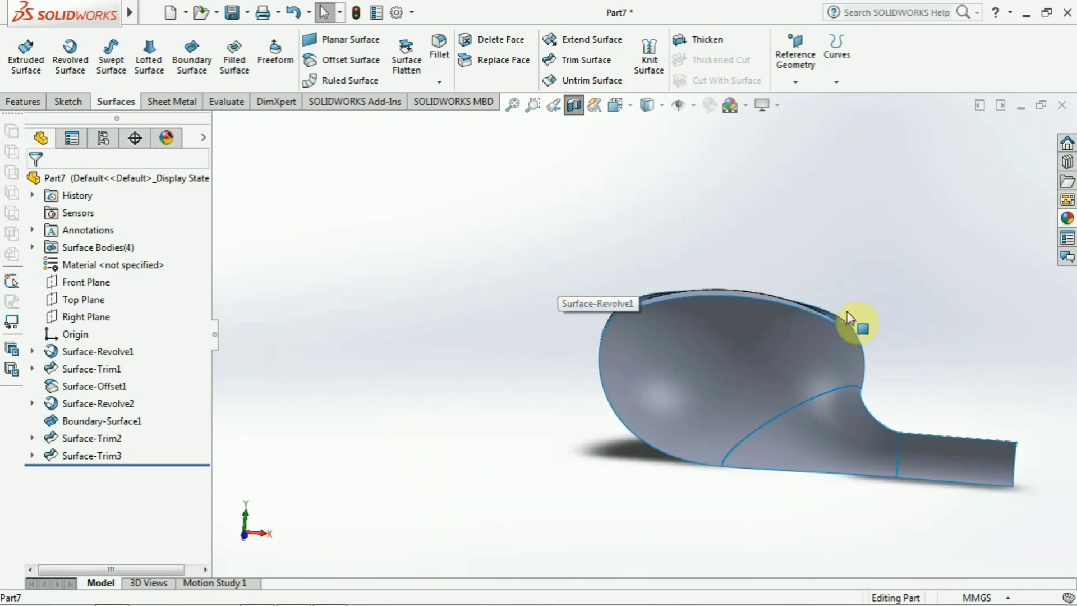
scroll(802, 328, "down", 2)
scroll(799, 331, "down", 2)
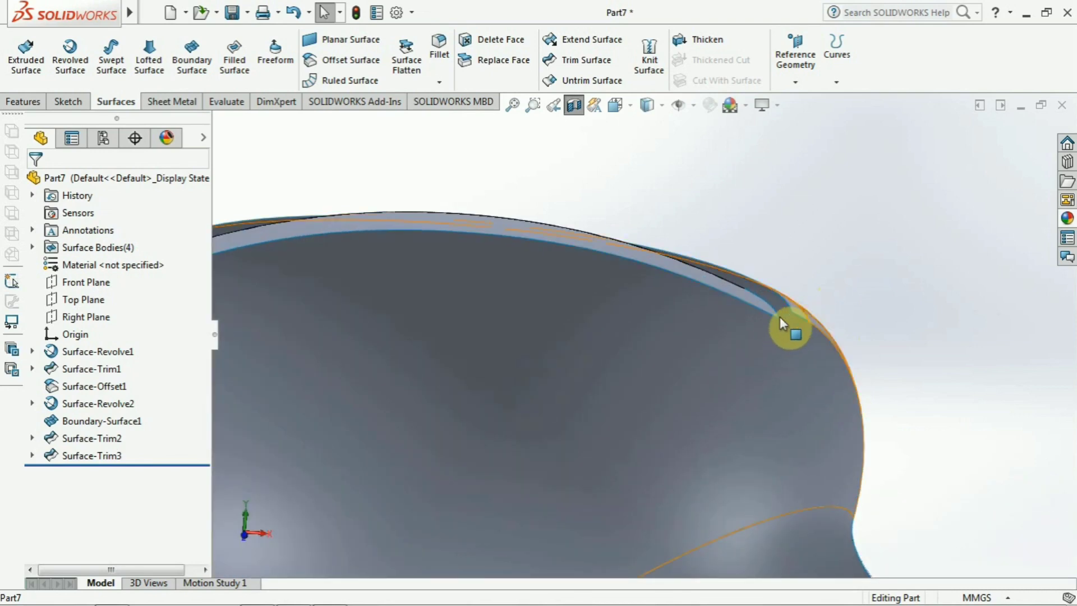
scroll(773, 315, "up", 5)
middle_click_drag(715, 327, 692, 366)
left_click(573, 105)
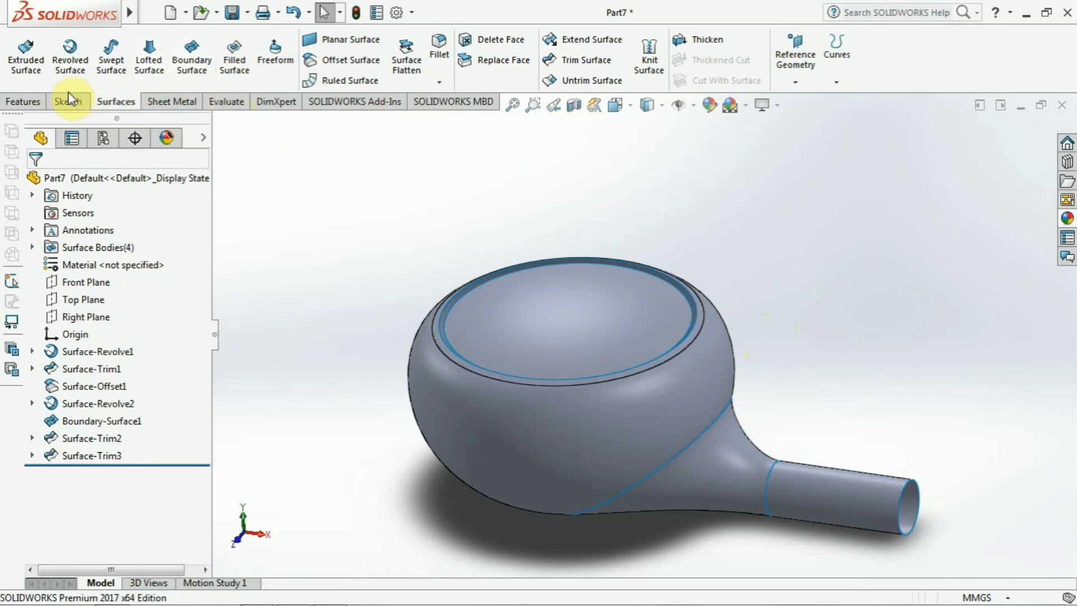
Start a boundary surface using the body's inner rim edge and the trimmed inner face's circular edge as Direction 1 profiles.
left_click(196, 67)
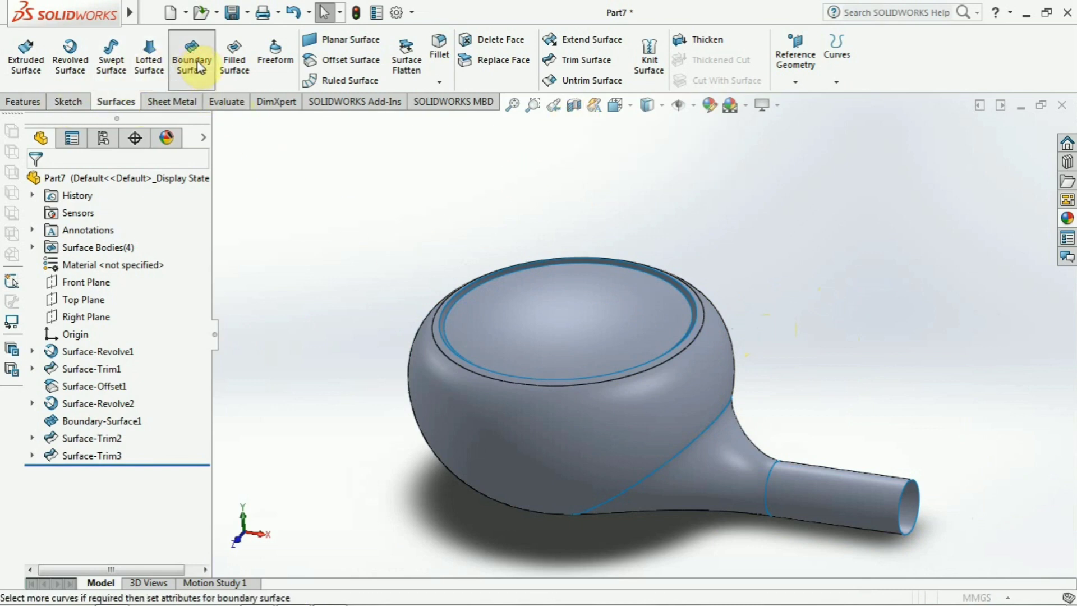
scroll(530, 286, "down", 5)
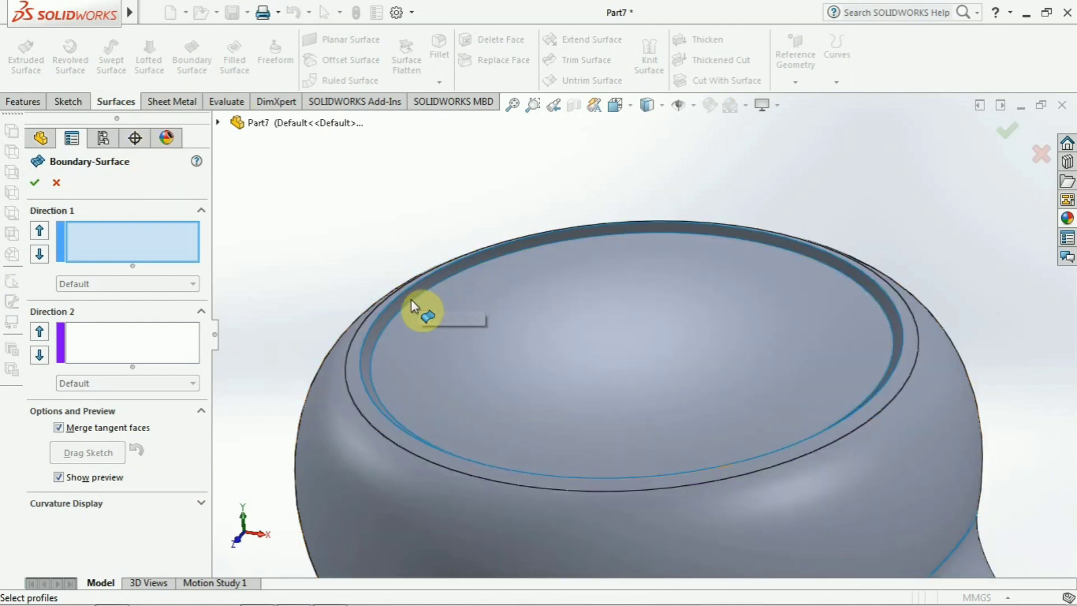
left_click(396, 297)
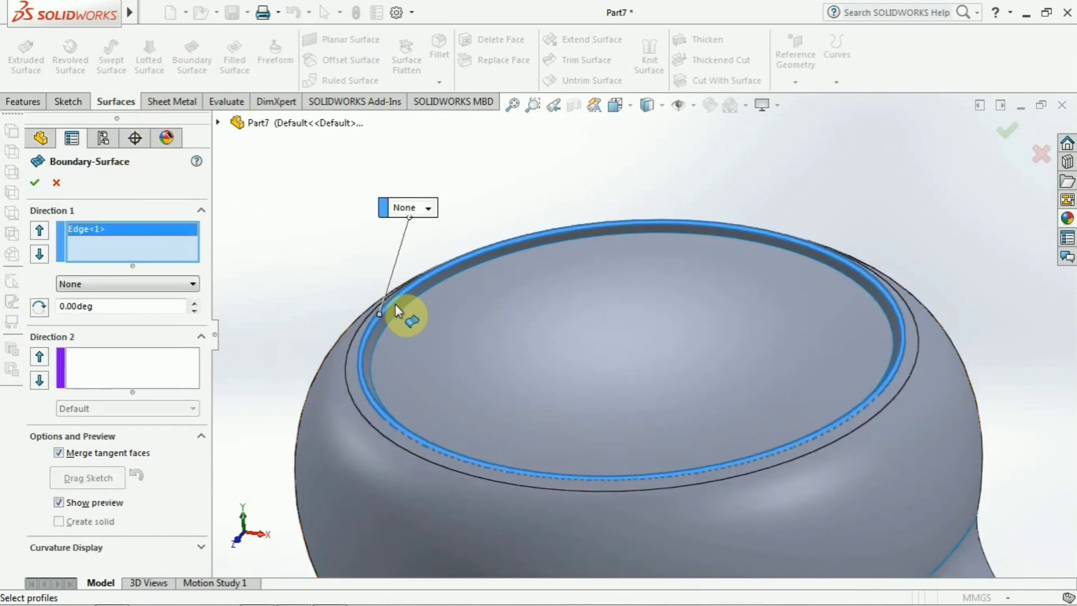
scroll(399, 325, "down", 2)
middle_click_drag(406, 325, 422, 317)
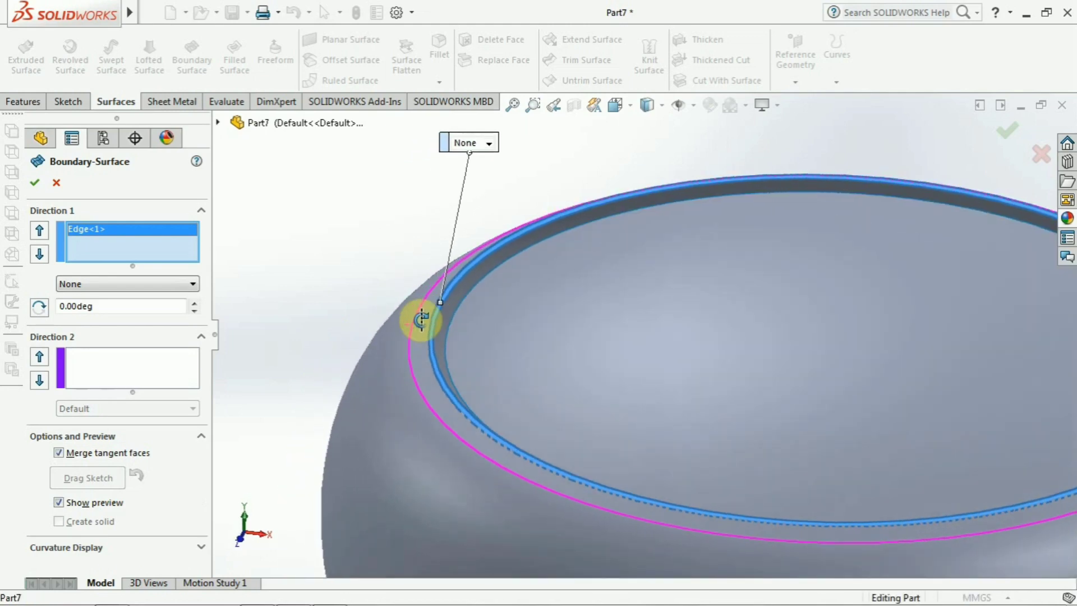
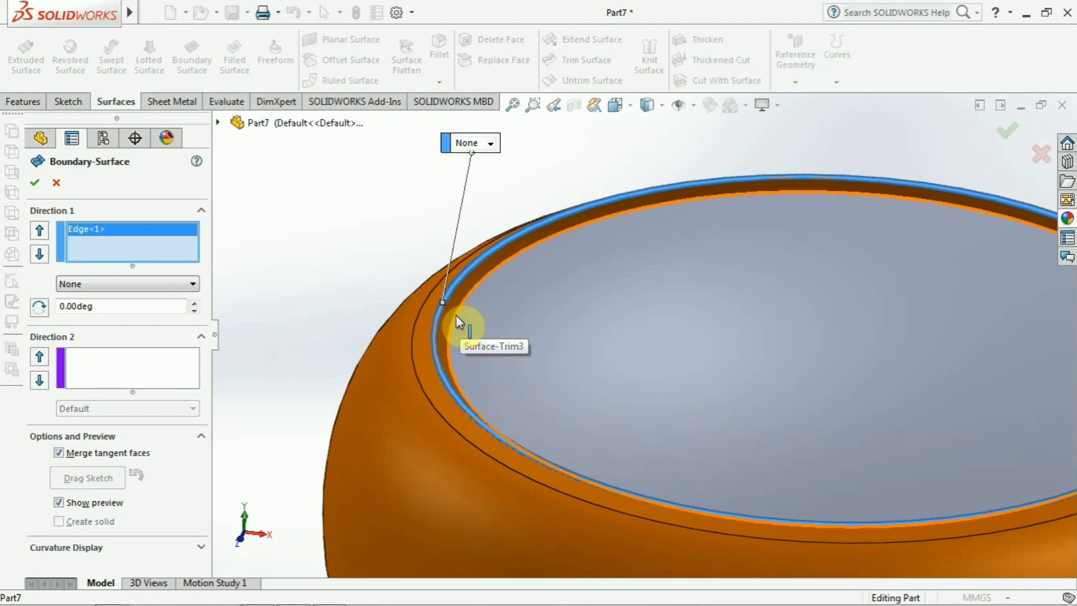
left_click(456, 315)
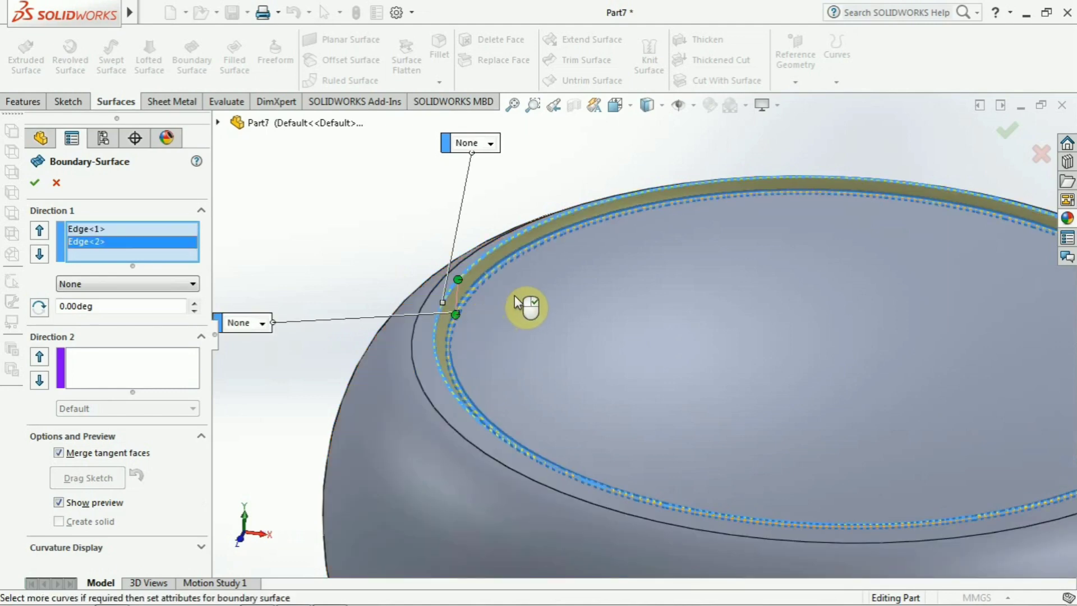
Align the boundary surface's connector point on the inner face's edge with the one on the rim edge, removing the twist between them.
mouse_move(573, 343)
middle_mouse_down()
mouse_move(534, 329)
mouse_move(524, 365)
mouse_move(547, 350)
middle_mouse_up()
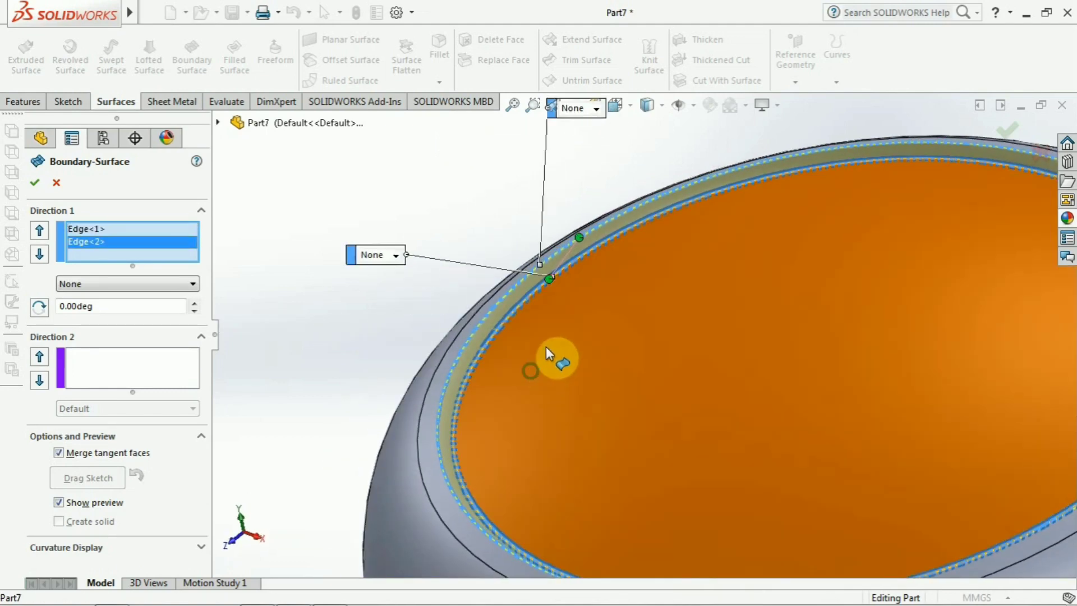
scroll(660, 239, "down", 4)
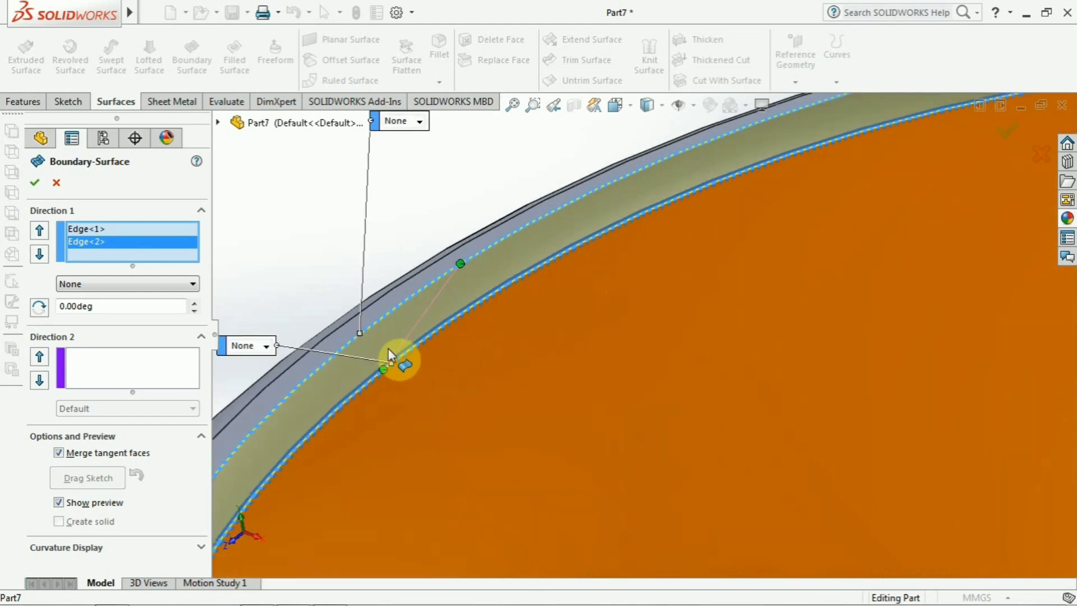
left_click_drag(386, 369, 481, 299)
left_click(482, 300)
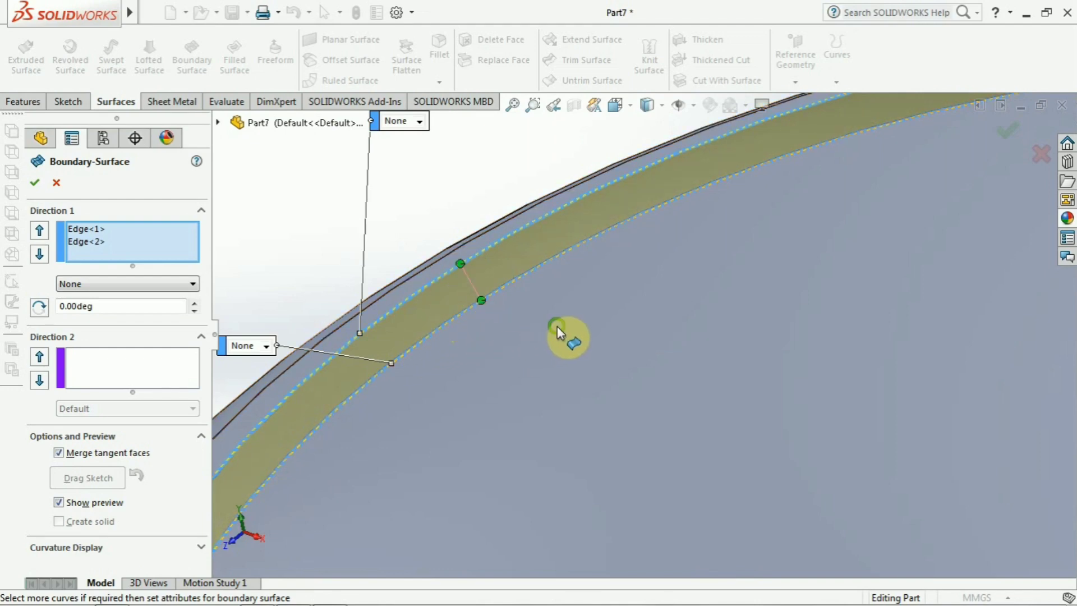
middle_click_drag(557, 326, 574, 416)
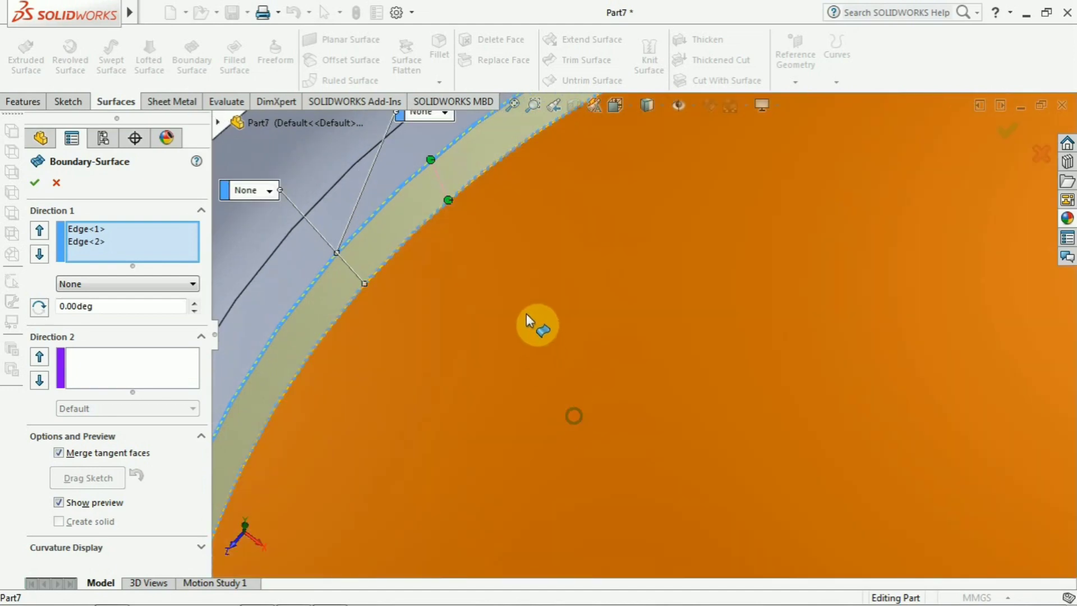
scroll(530, 317, "up", 5)
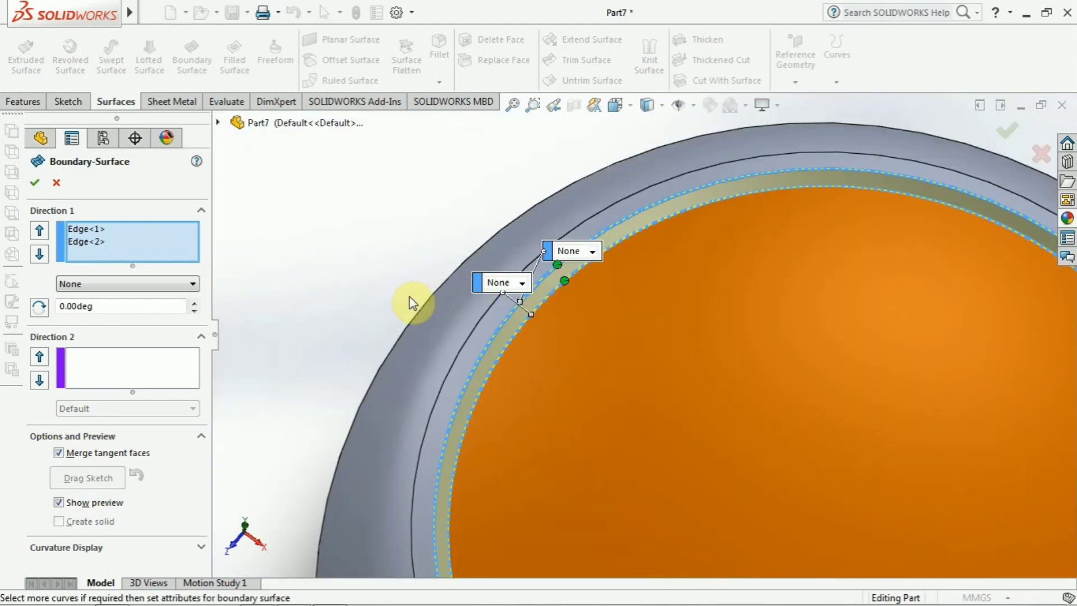
scroll(589, 299, "down", 3)
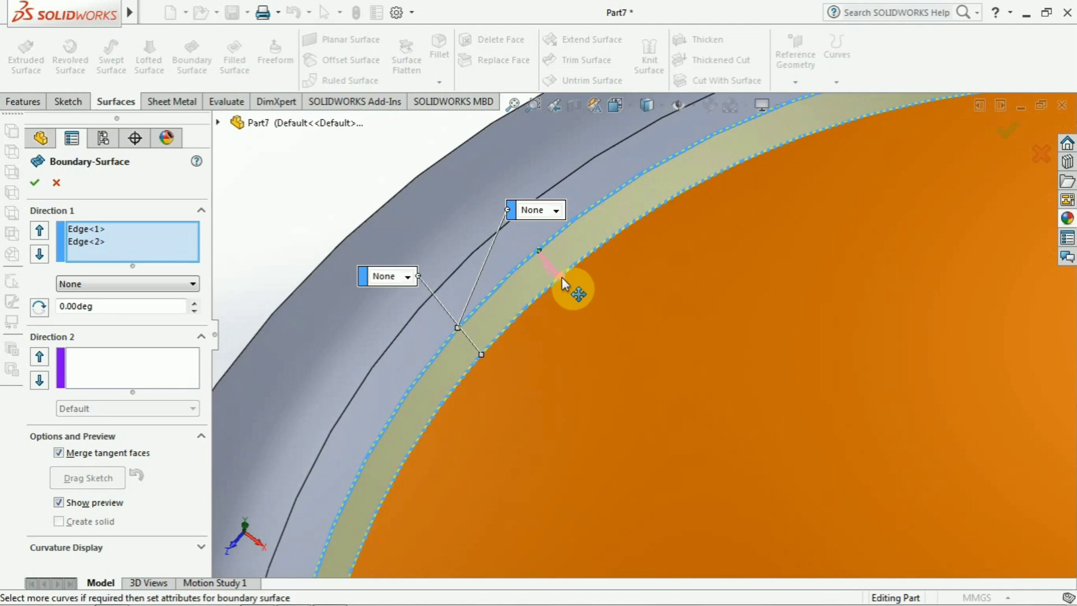
left_click(561, 277)
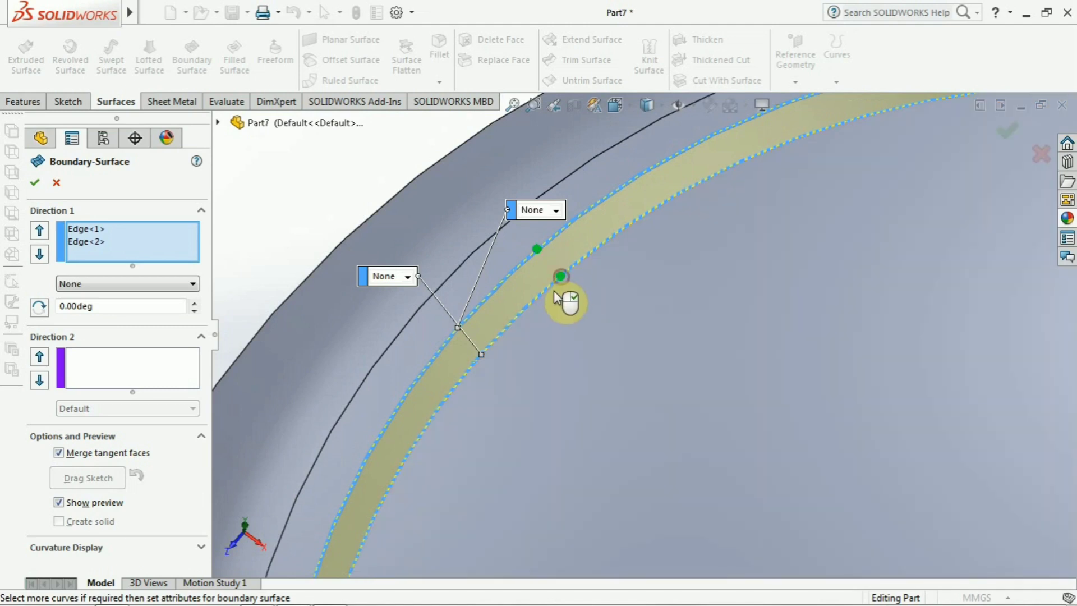
Set both boundary surface edges to Curvature To Face and create the surface.
left_click(407, 276)
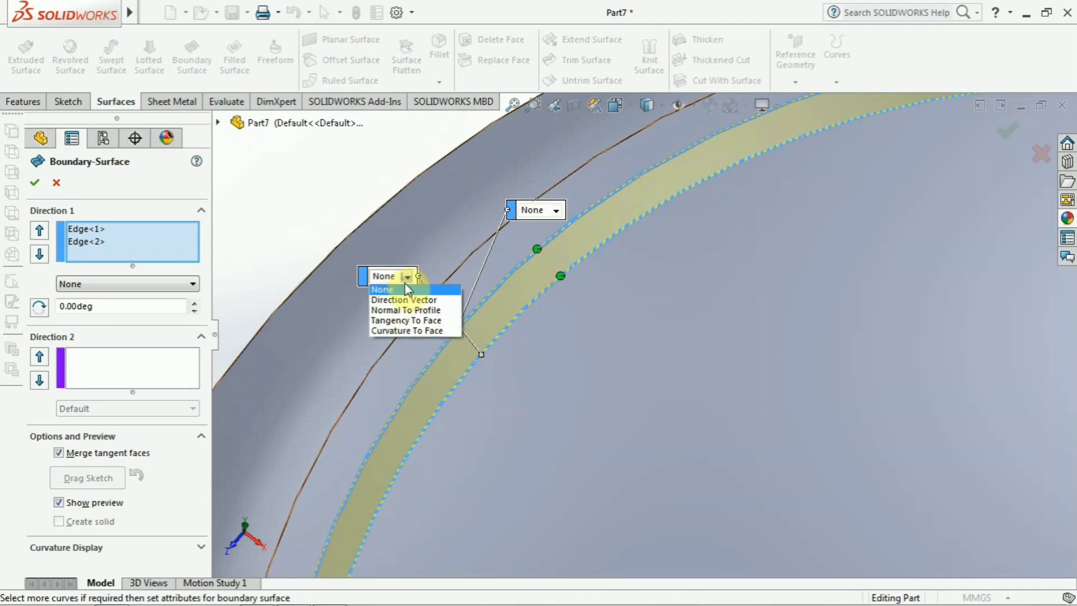
left_click(416, 331)
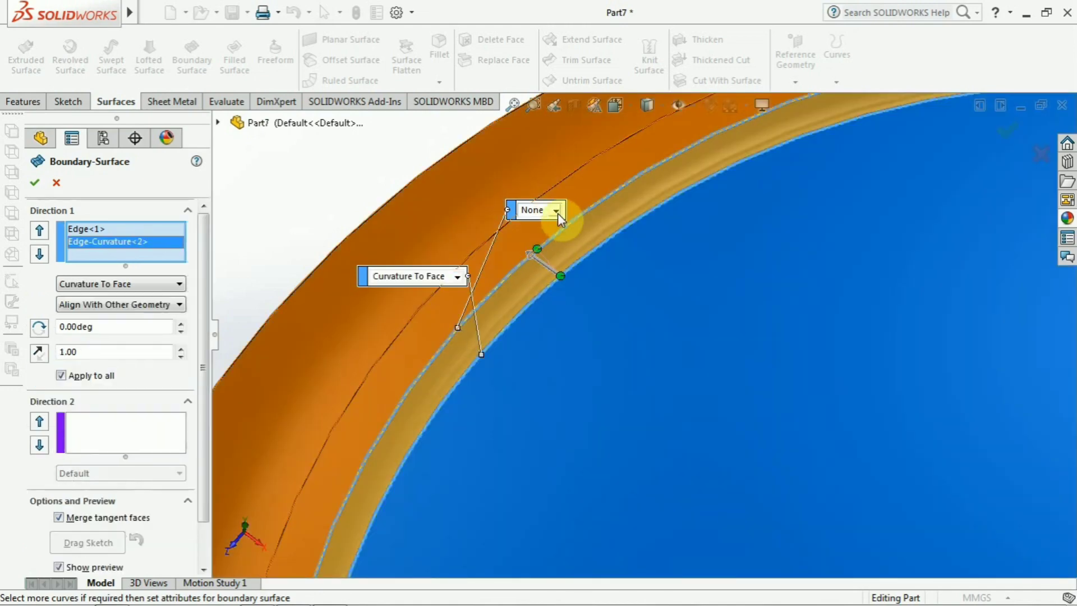
left_click(555, 211)
left_click(557, 261)
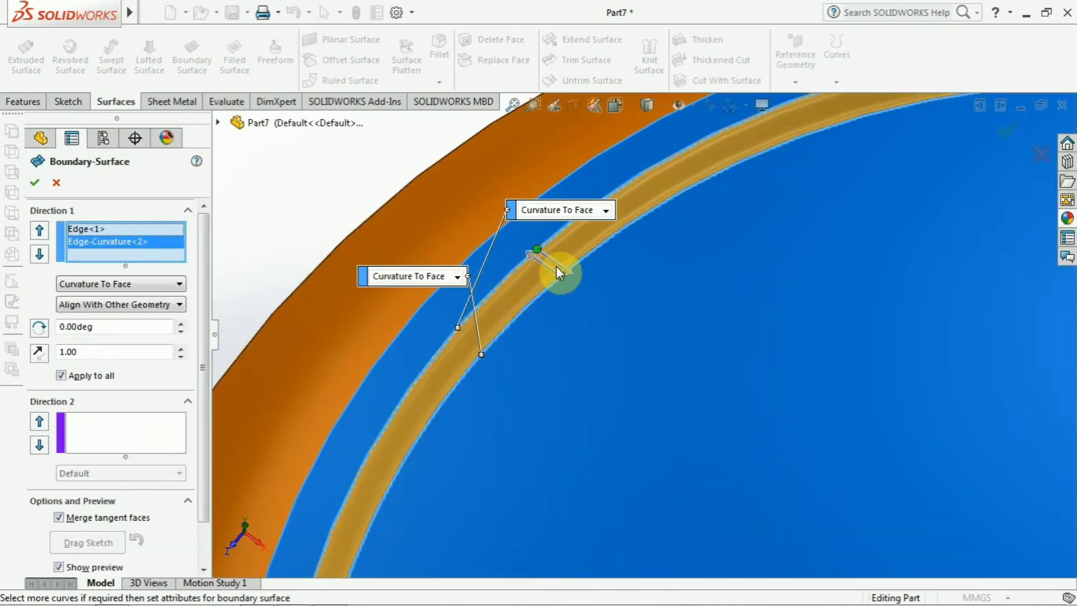
scroll(482, 257, "up", 8)
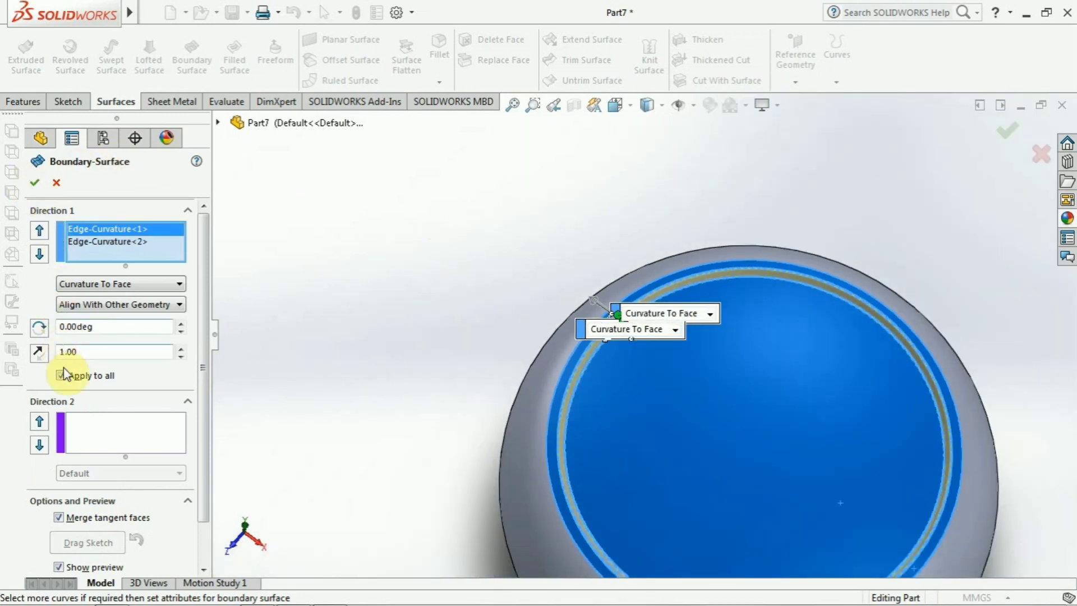
scroll(204, 284, "down", 2)
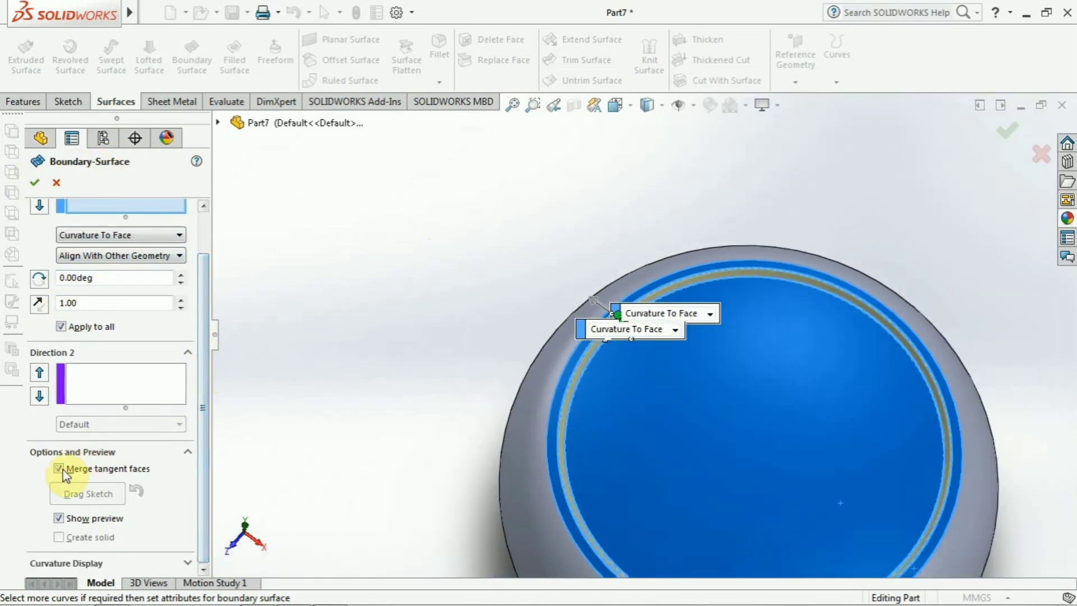
left_click(37, 187)
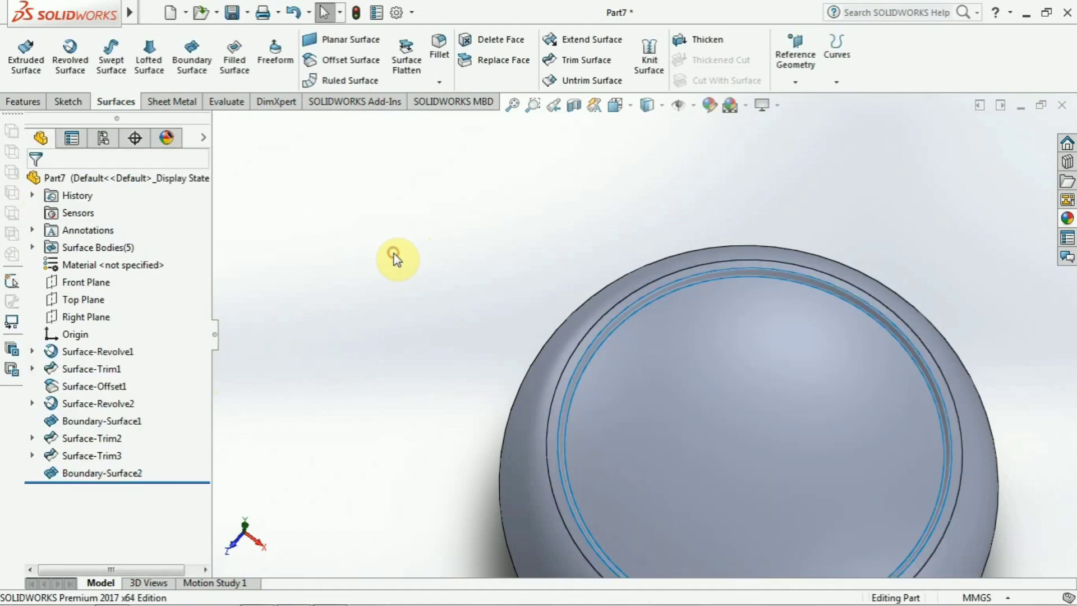
Start a sketch on the Top Plane and view it normal to the plane.
scroll(394, 257, "up", 5)
middle_click_drag(399, 253, 613, 312)
scroll(845, 382, "down", 3)
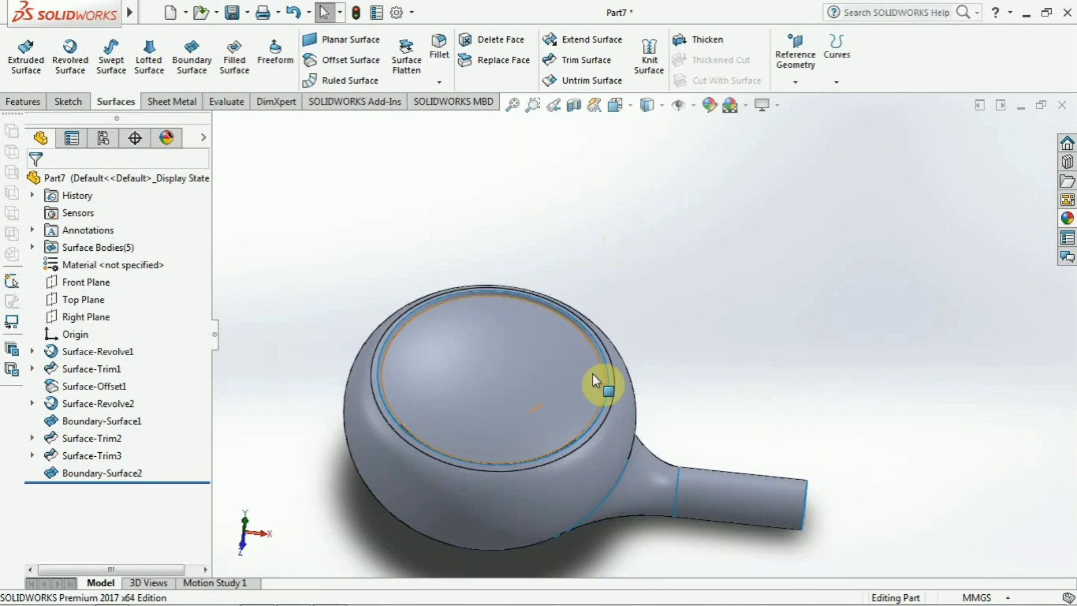
left_click(83, 301)
left_click(97, 273)
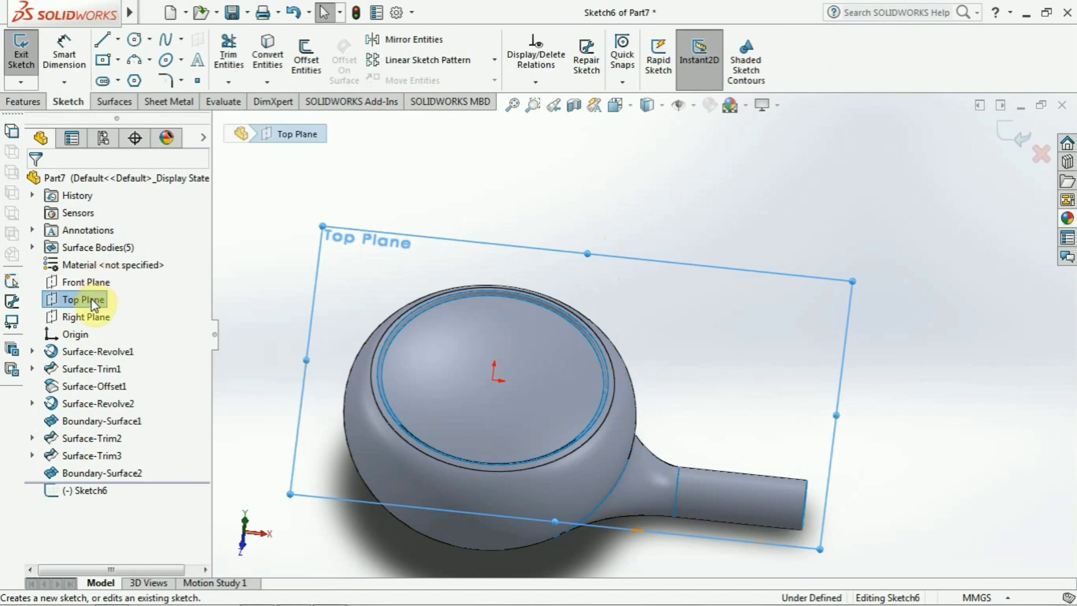
right_click(91, 300)
left_click(175, 277)
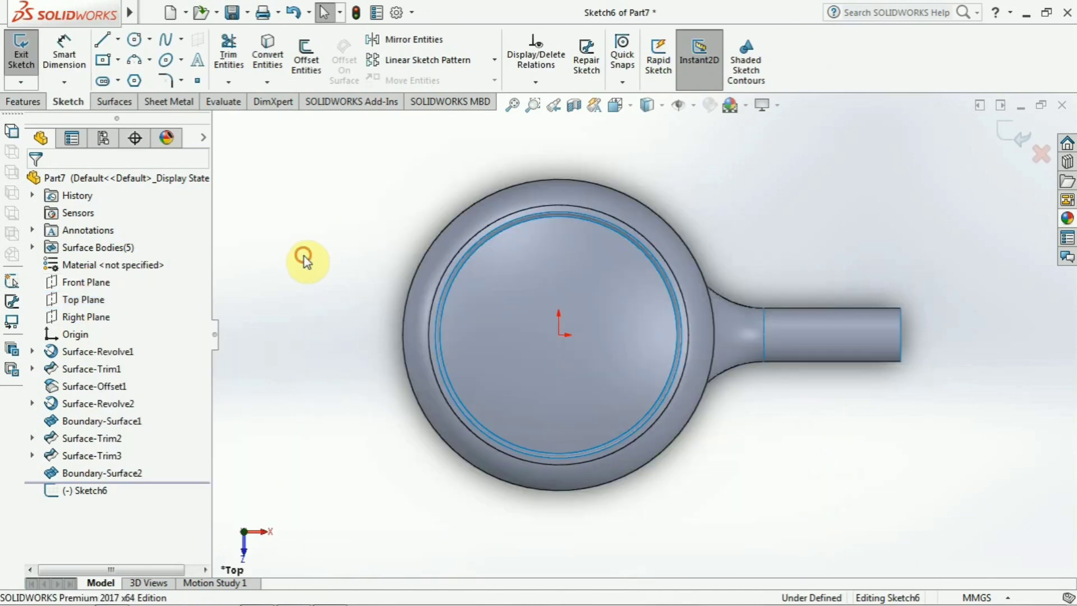
Convert the 104 mm circular edge of the trimmed inner face into a sketch circle with Convert Entities.
left_click(135, 39)
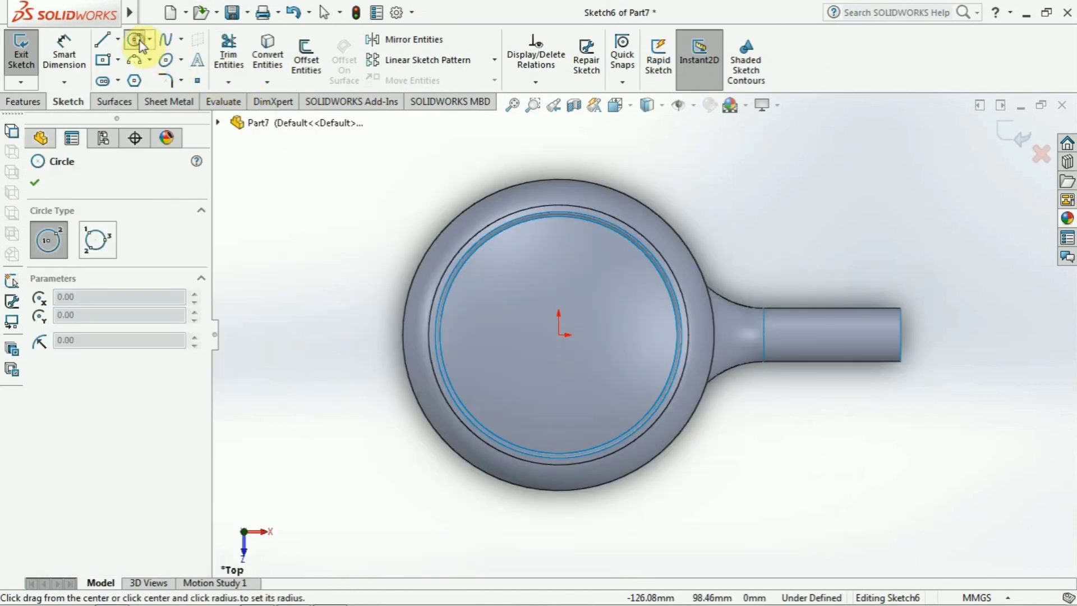
key("Escape")
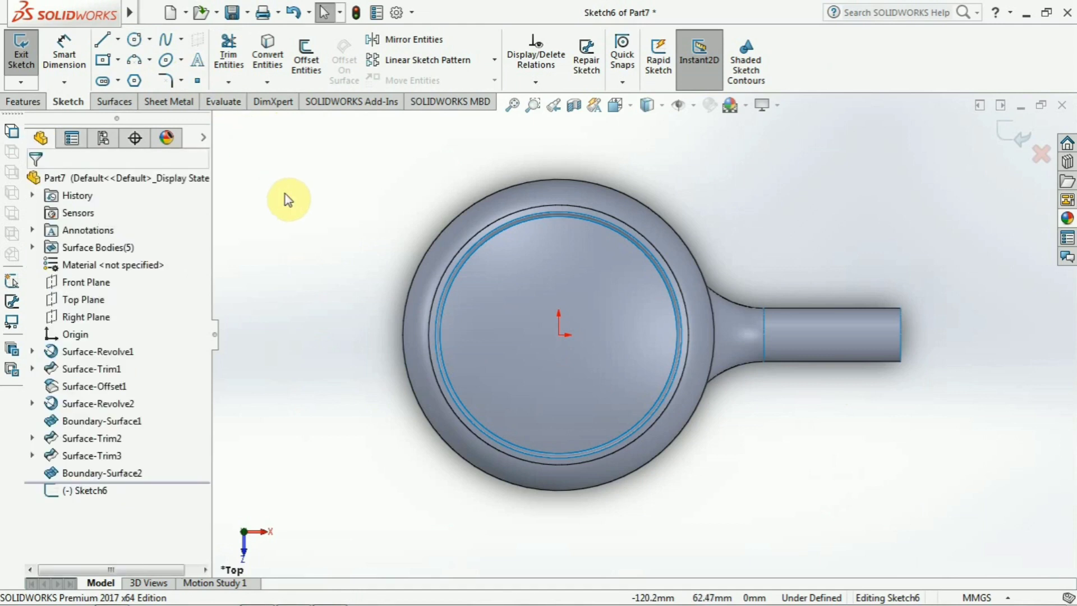
left_click(269, 59)
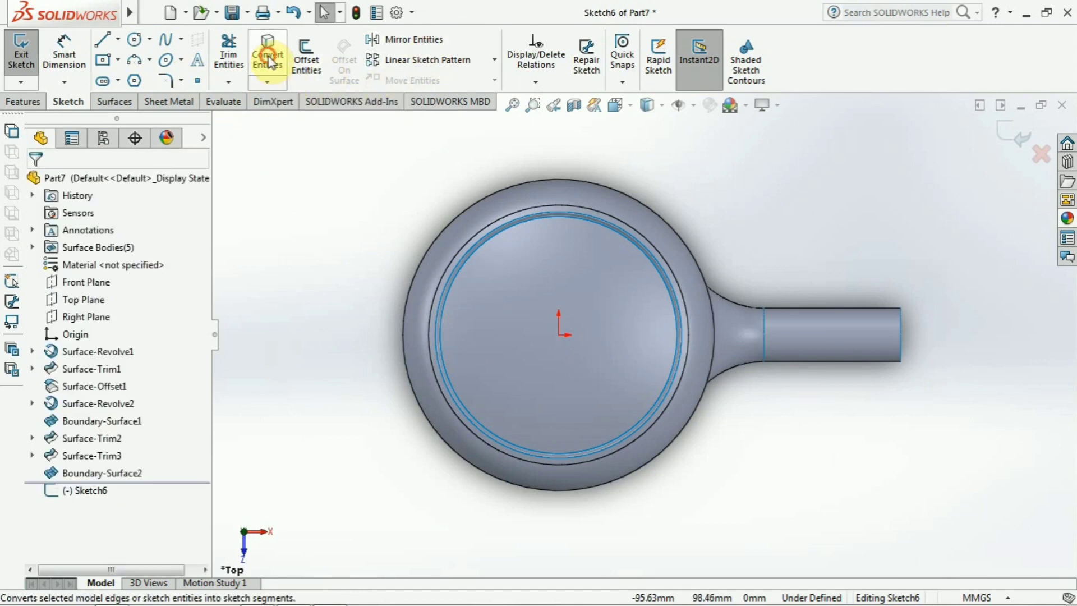
left_click(472, 256)
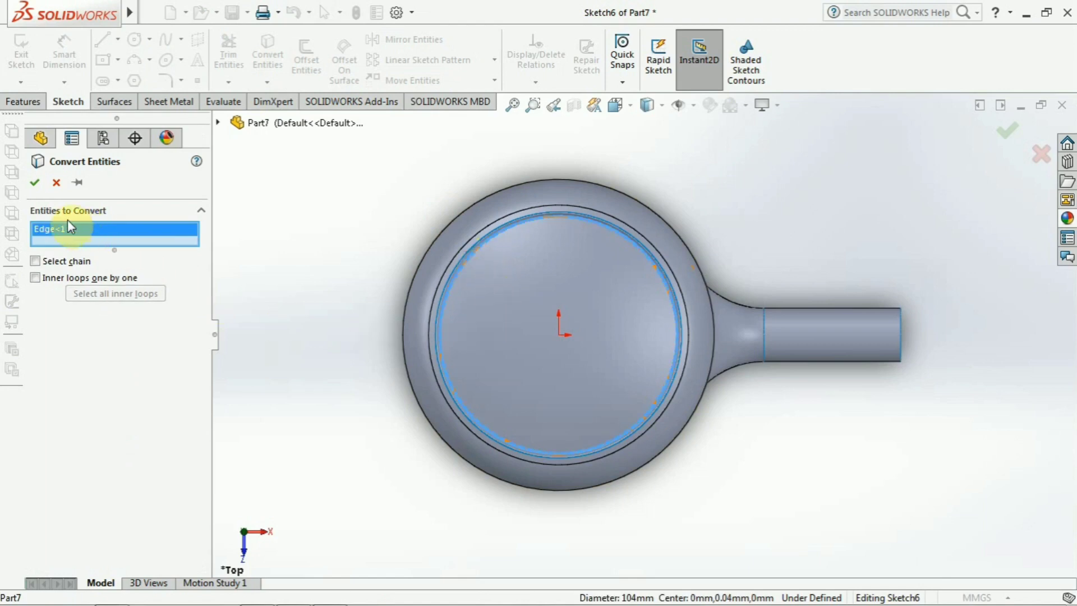
left_click(35, 183)
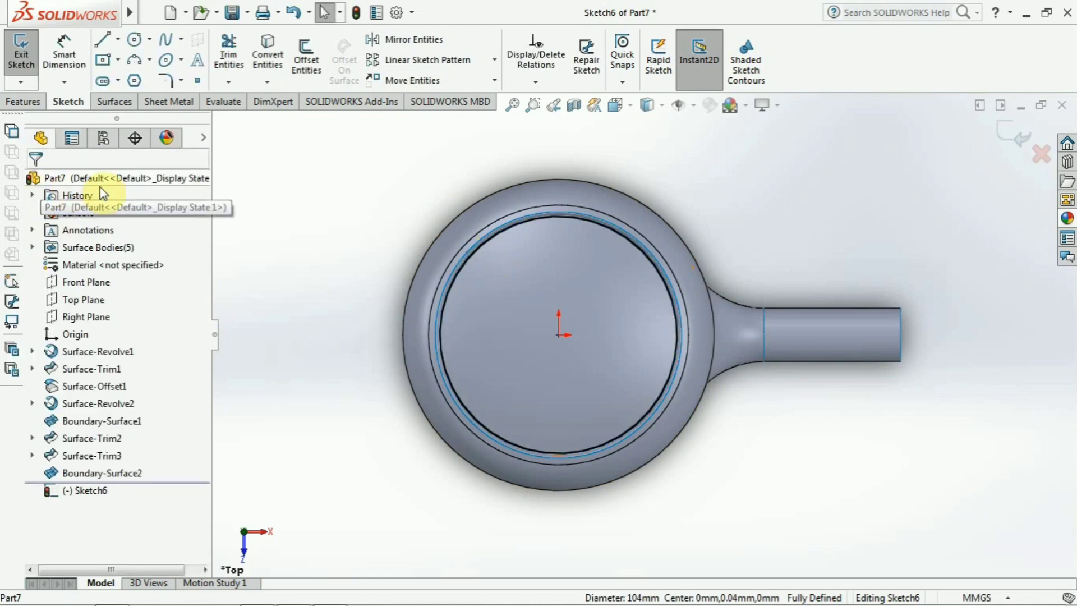
left_click(296, 242)
Draw a horizontal centerline from the origin to the converted circle on the side opposite the handle.
left_click(117, 39)
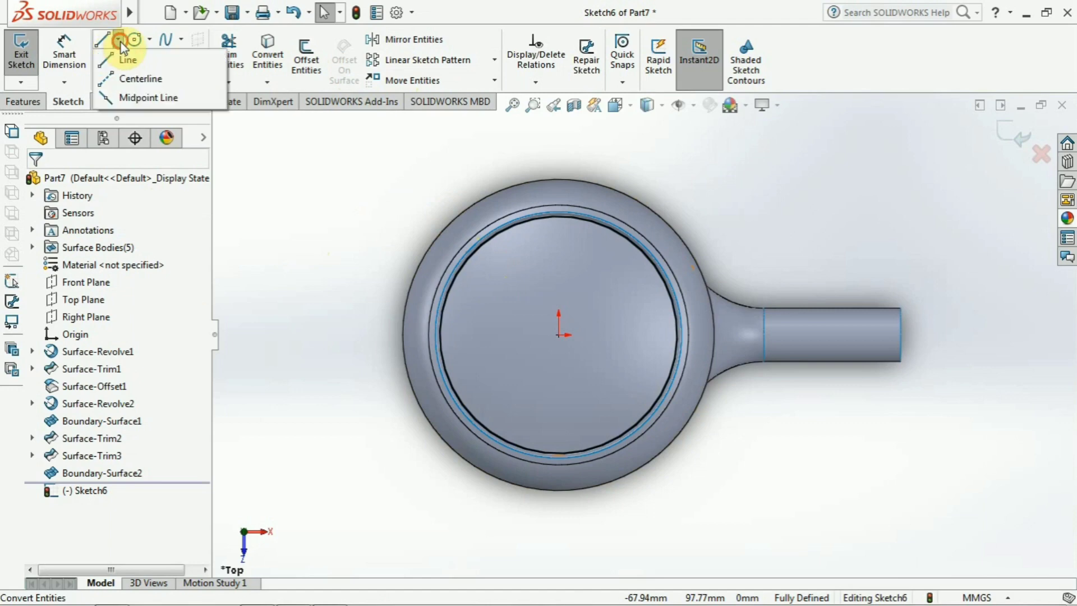
left_click(140, 77)
left_click(558, 336)
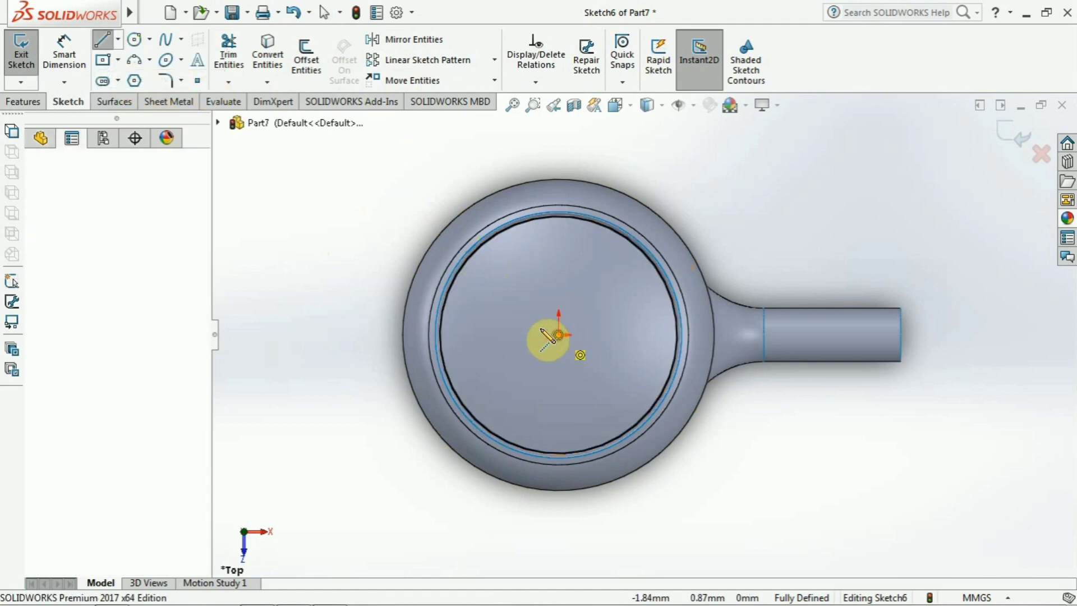
scroll(460, 339, "down", 3)
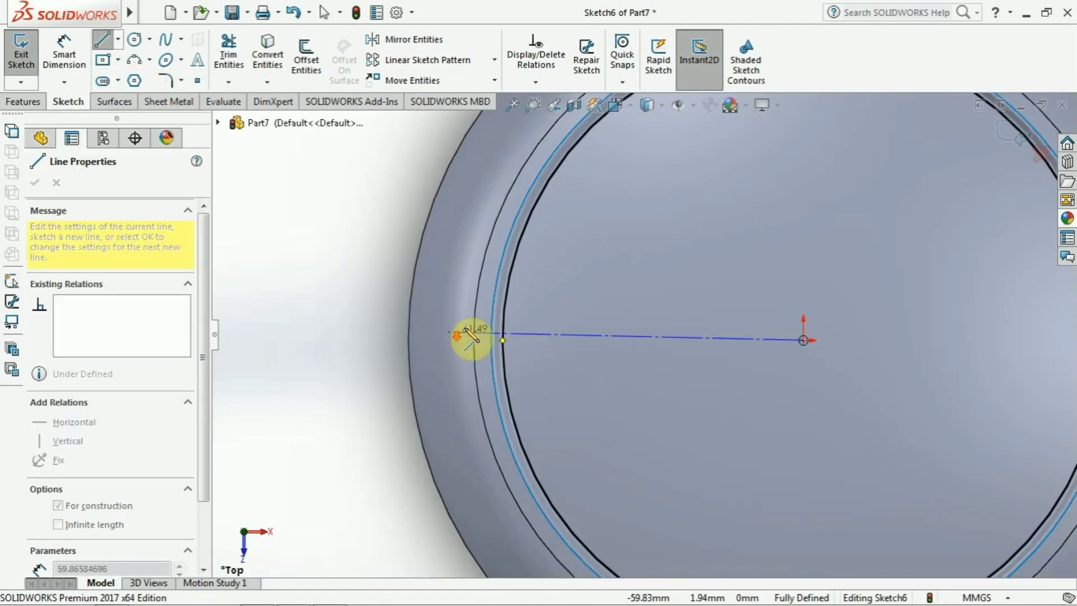
scroll(541, 352, "down", 2)
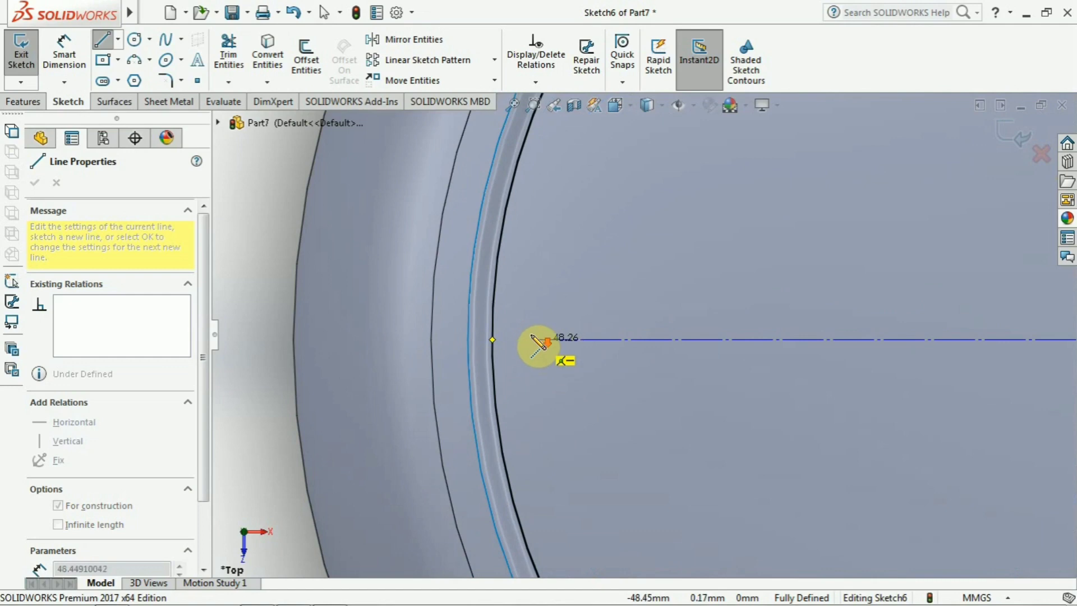
left_click(493, 339)
key("Escape")
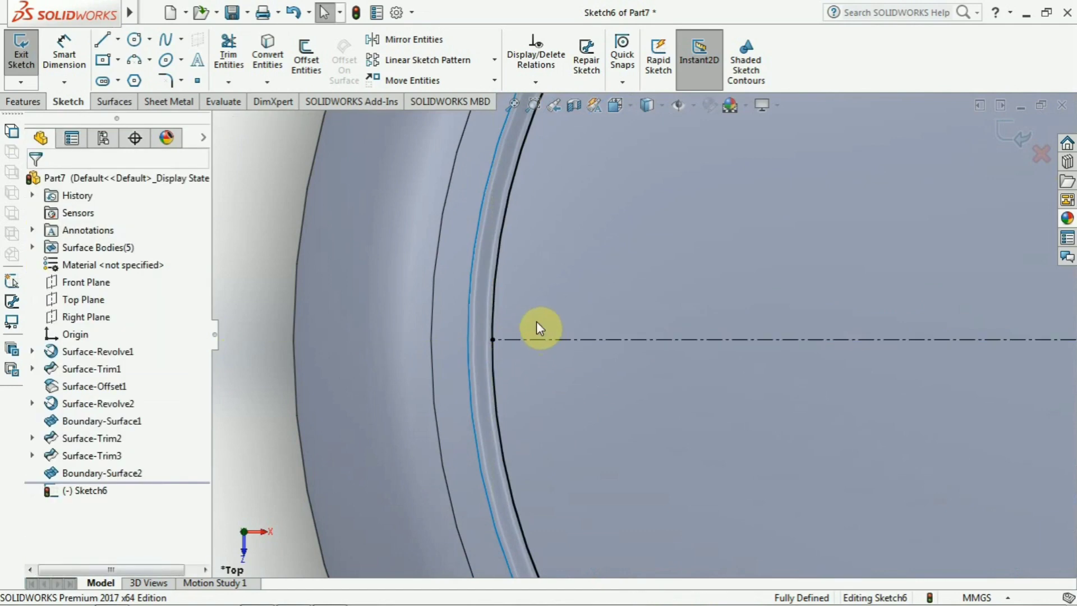
scroll(503, 308, "up", 5)
scroll(503, 309, "up", 3)
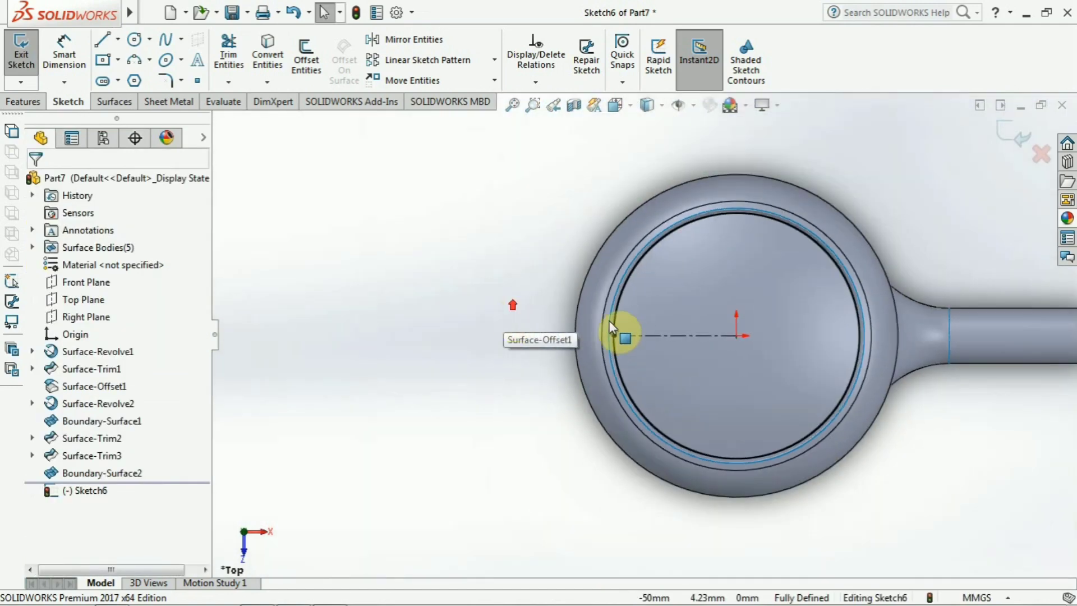
scroll(525, 325, "up", 2)
scroll(933, 348, "down", 3)
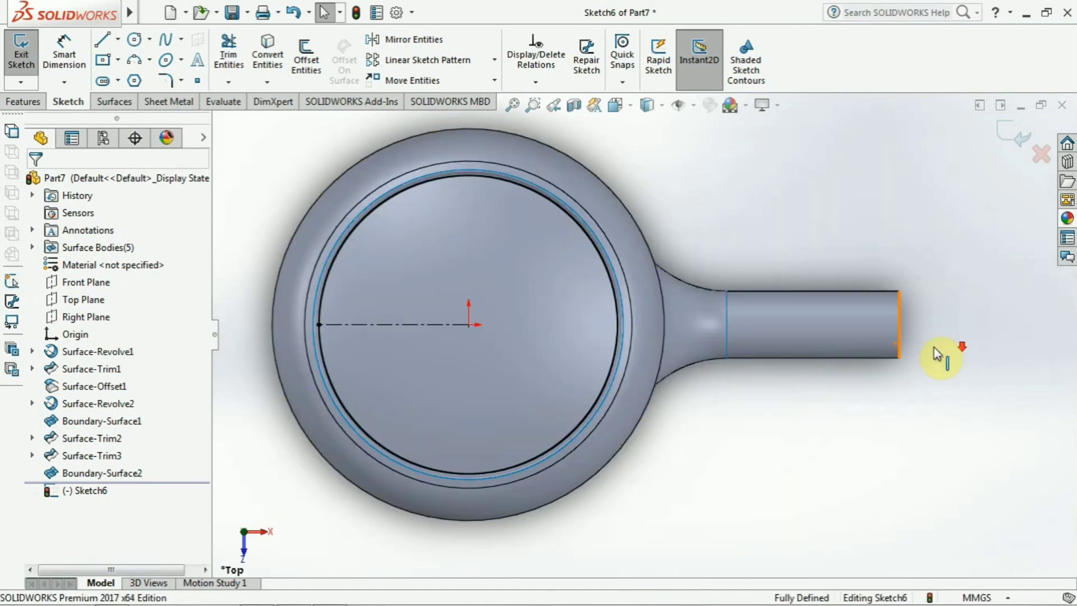
middle_click_drag(685, 379, 666, 286)
scroll(666, 289, "up", 3)
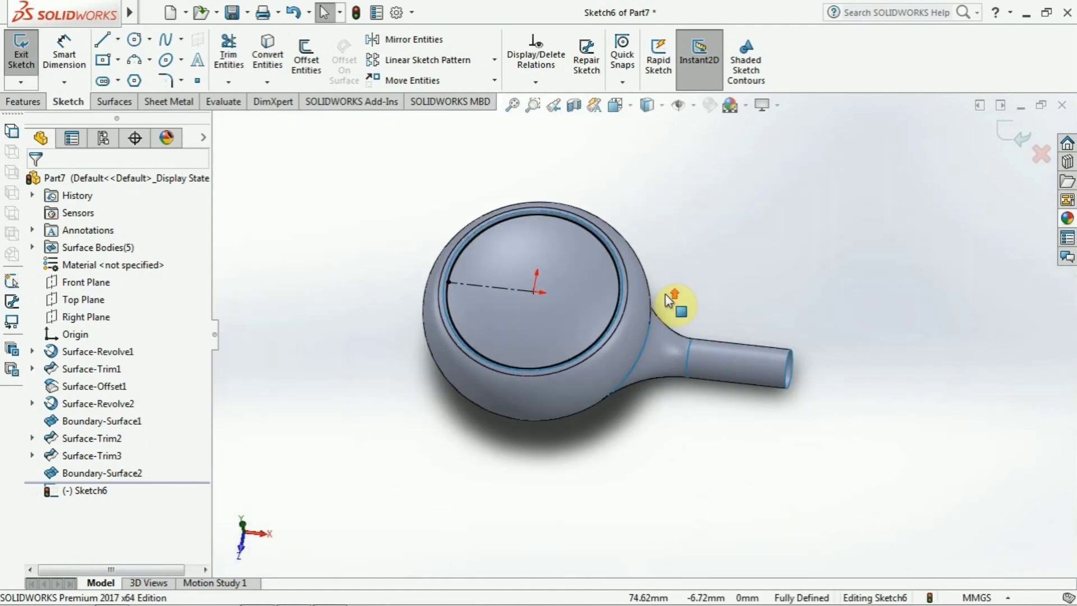
Finish and exit the Top Plane sketch containing the converted circle and horizontal centerline.
scroll(639, 343, "down", 3)
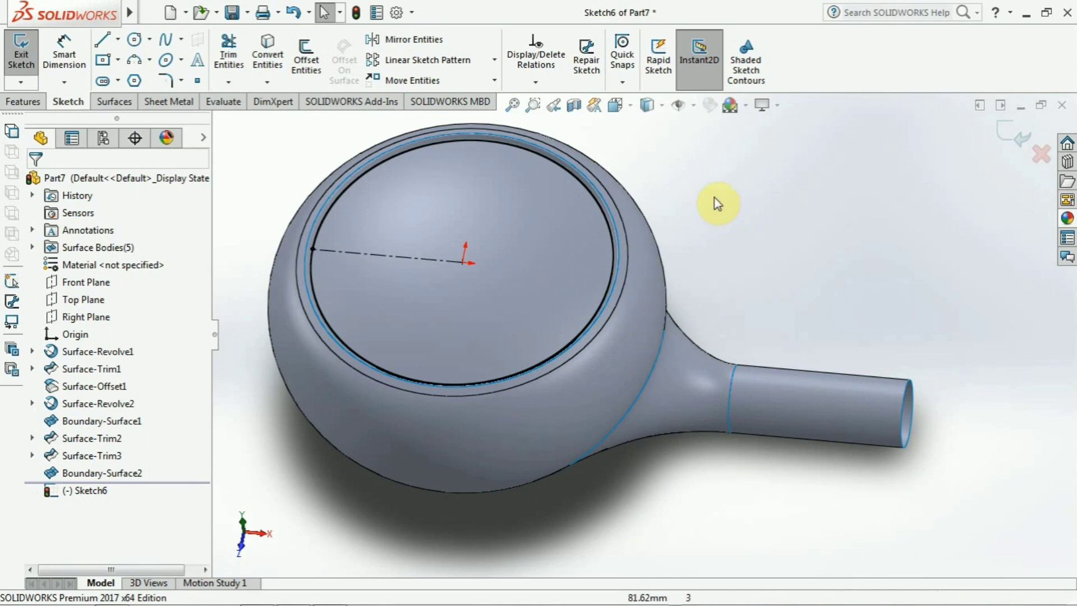
left_click(118, 102)
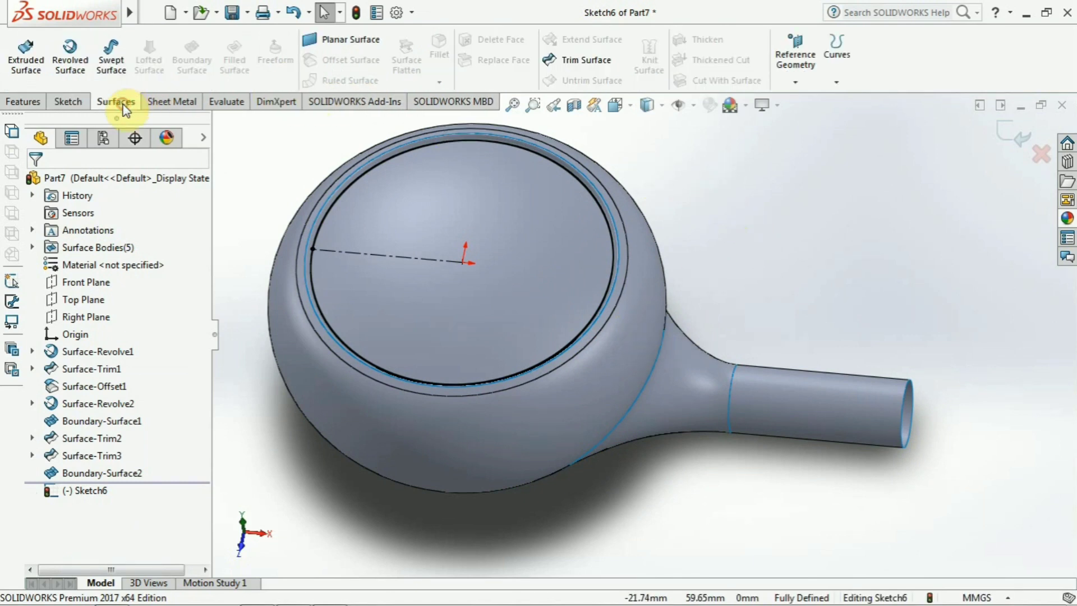
left_click(68, 101)
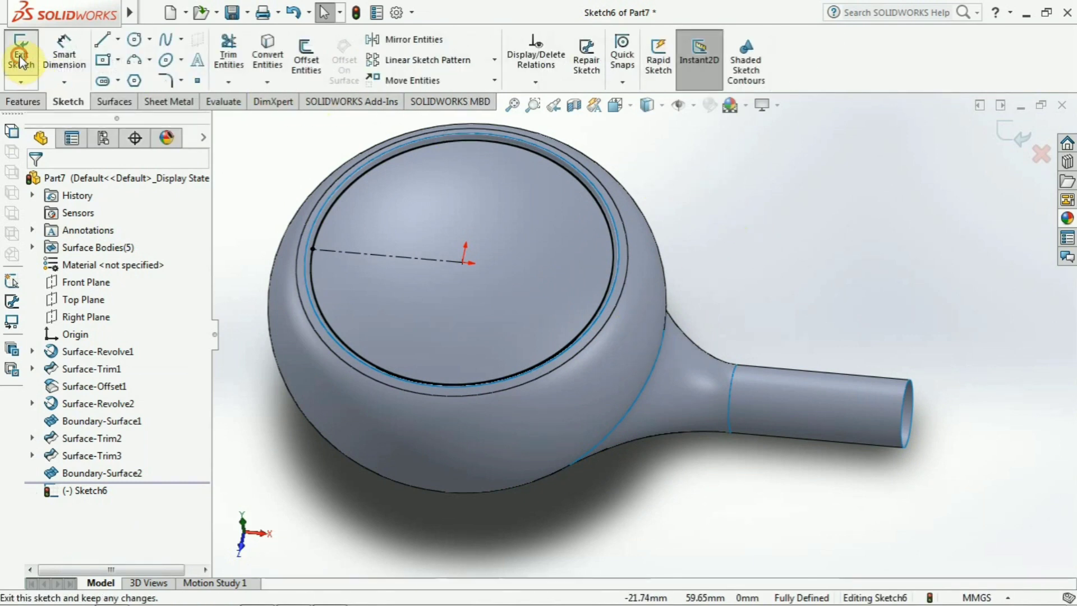
left_click(27, 66)
Knit the inner face, rim boundary surface, outer body, handle transition and cylindrical handle into one surface with Merge entities enabled.
left_click(117, 103)
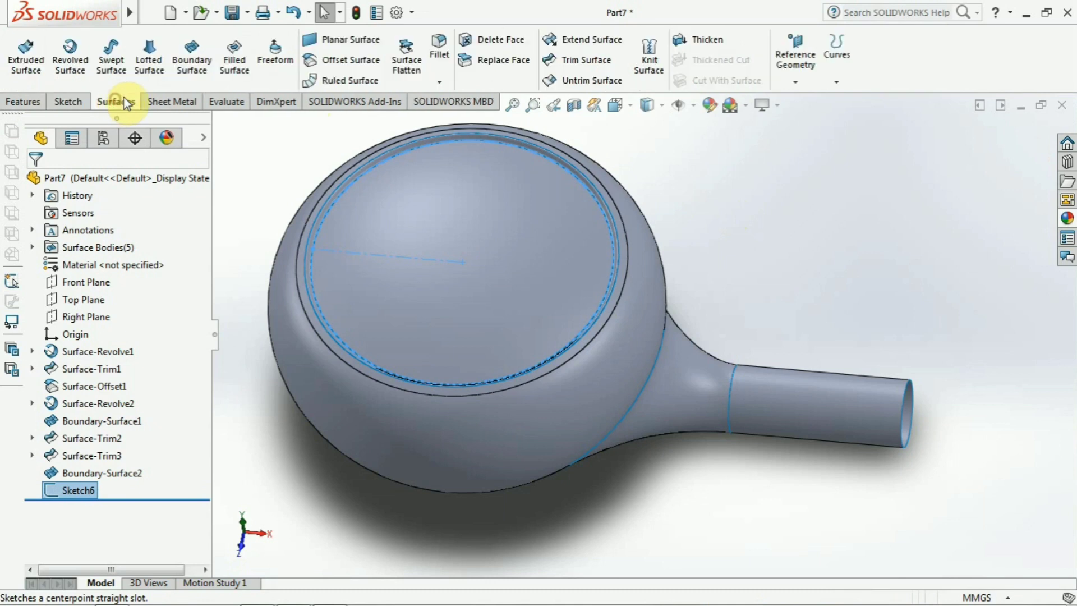
left_click(662, 58)
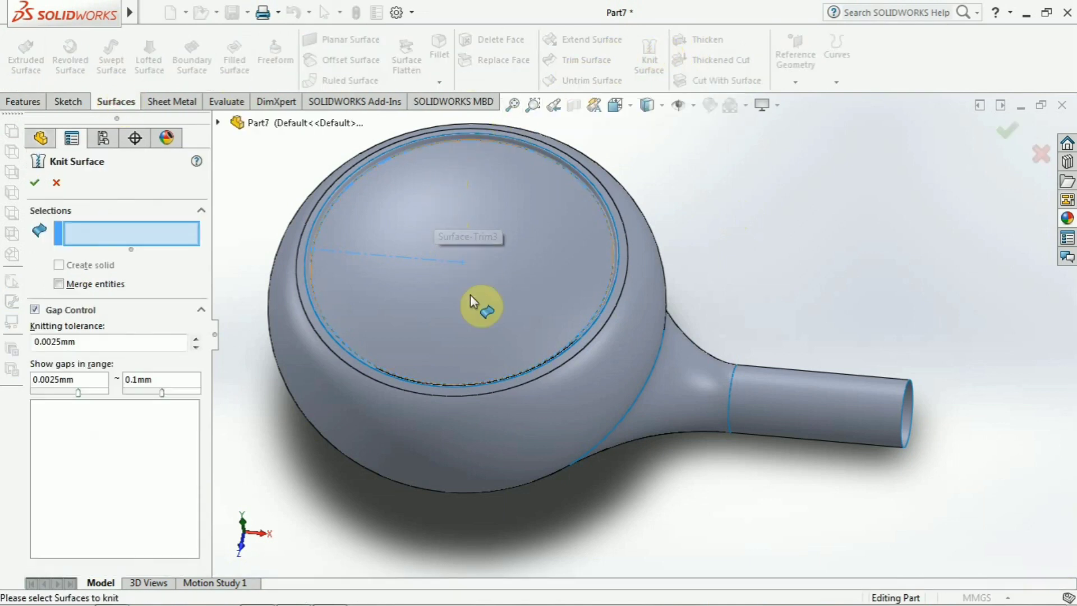
left_click(415, 314)
scroll(333, 217, "down", 3)
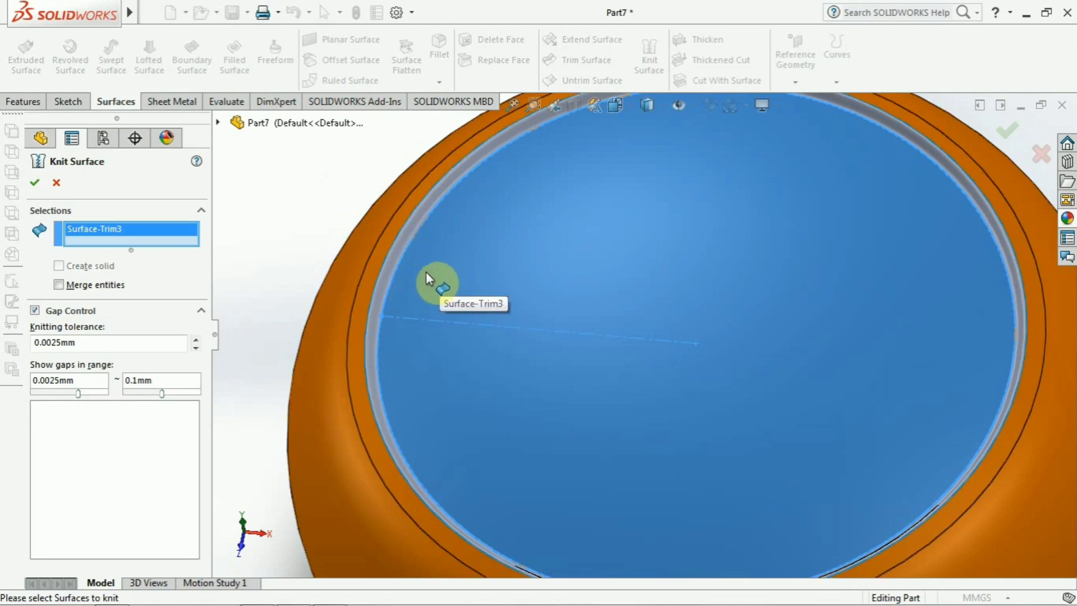
left_click(380, 268)
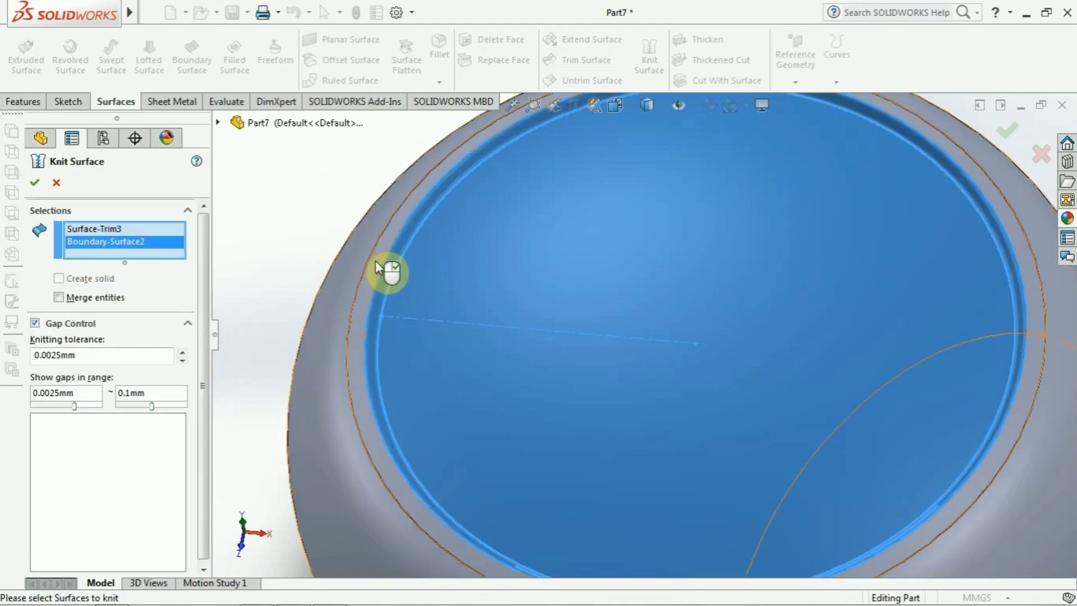
left_click(377, 263)
scroll(370, 266, "up", 6)
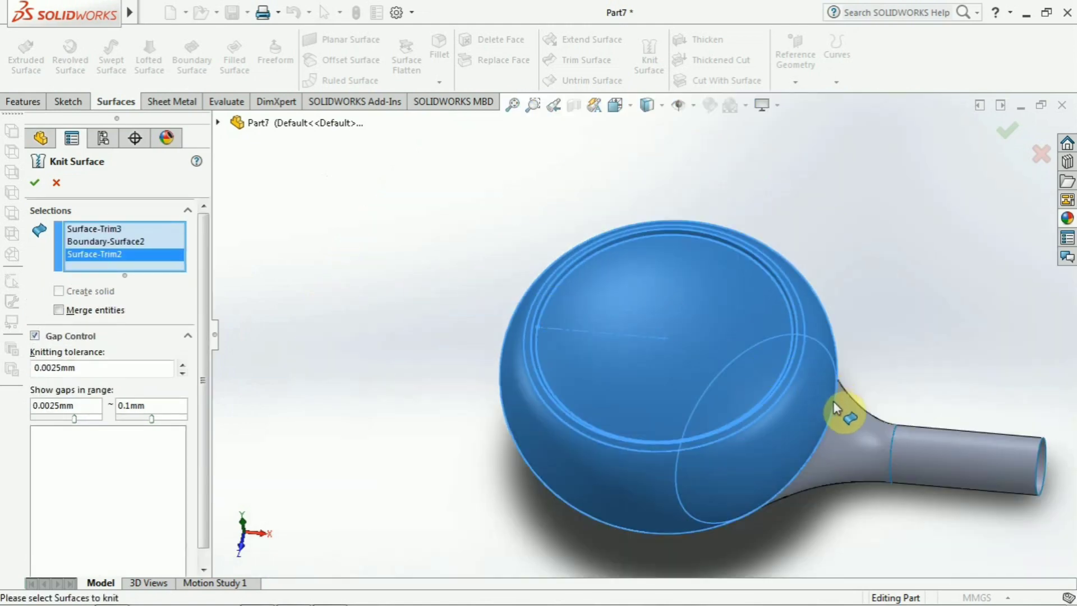
left_click(836, 408)
left_click(960, 451)
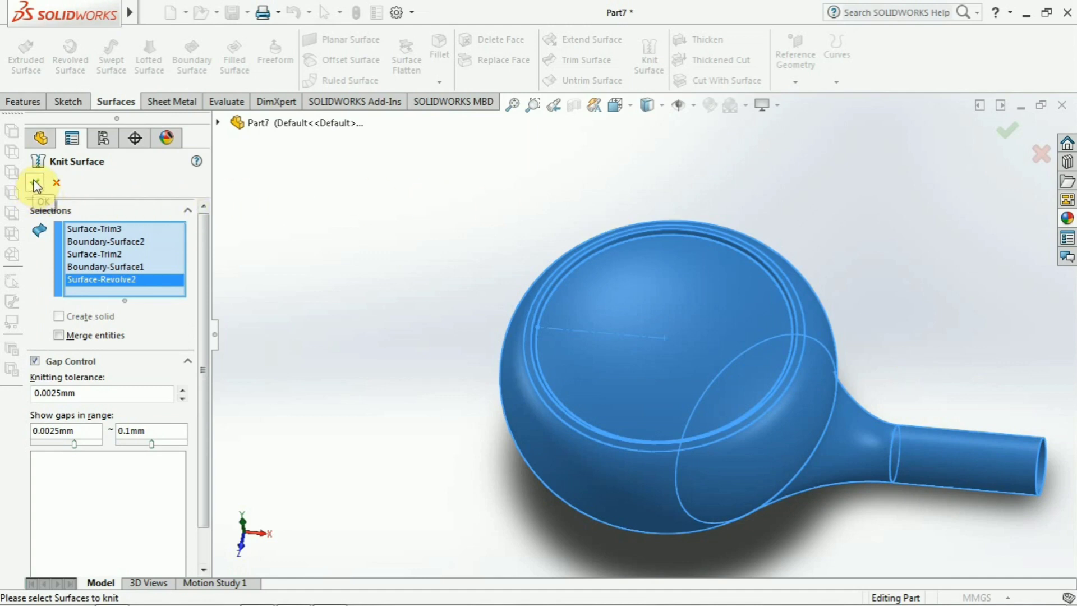
left_click(59, 335)
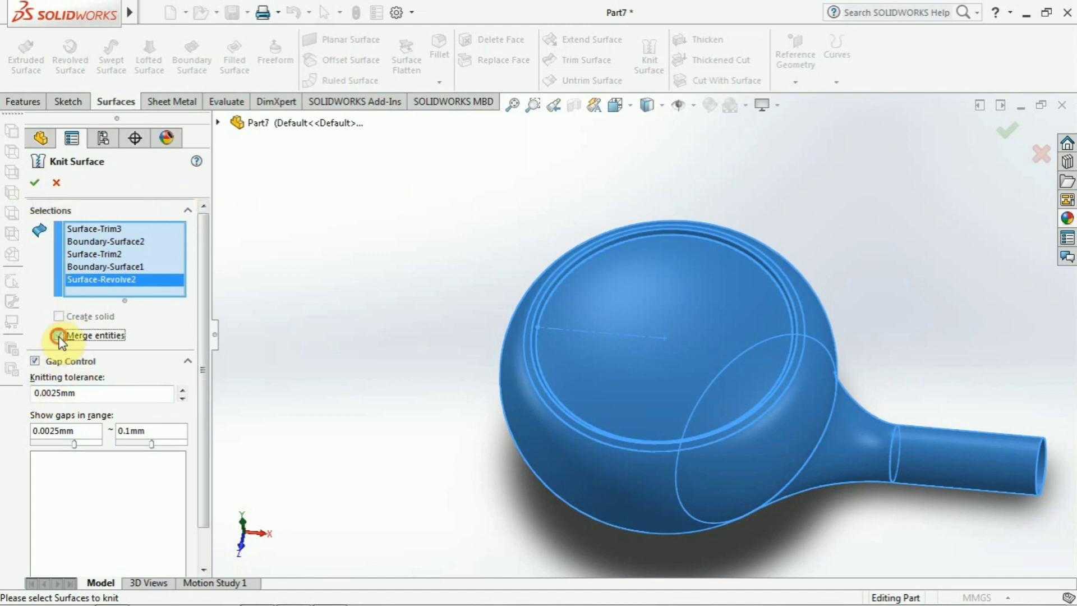
left_click(34, 183)
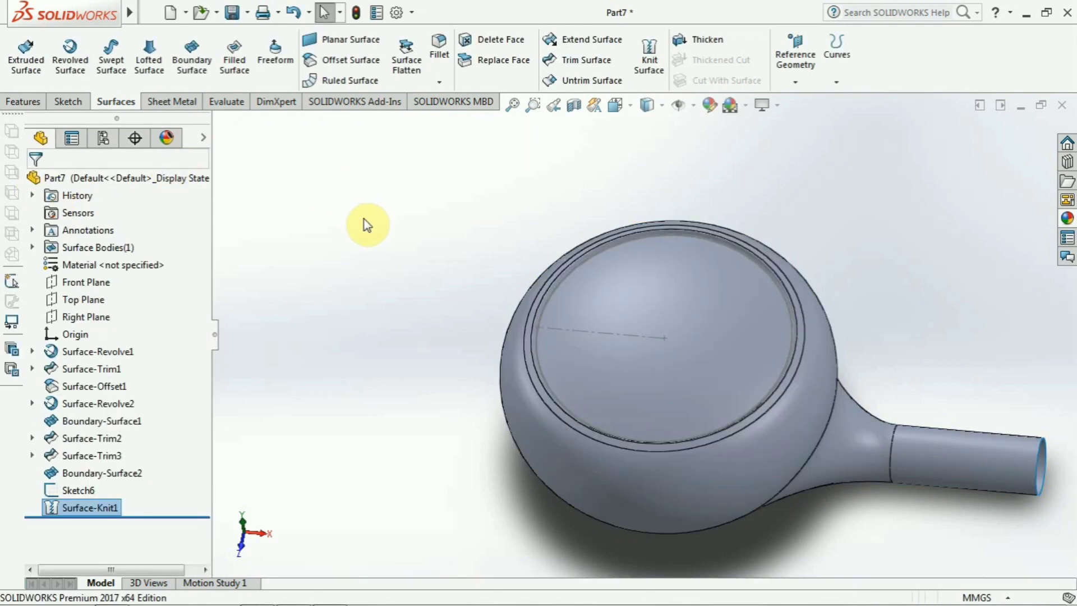
Thicken the knitted surface of the body and handle with a thickness of 1 mm.
left_click(364, 220)
scroll(365, 222, "up", 3)
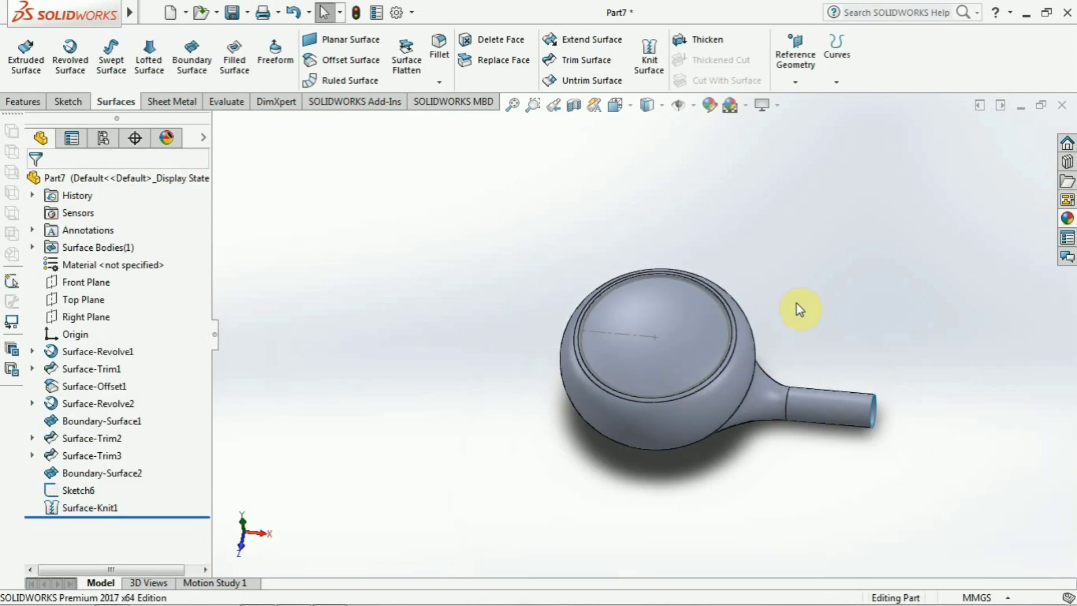
scroll(796, 304, "down", 2)
left_click(708, 40)
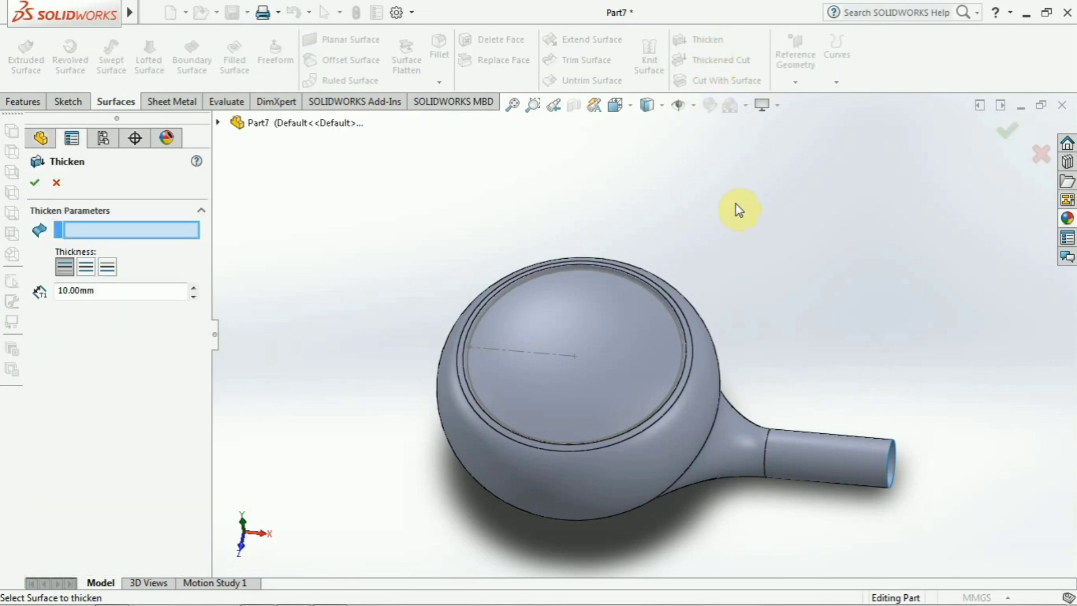
left_click(734, 421)
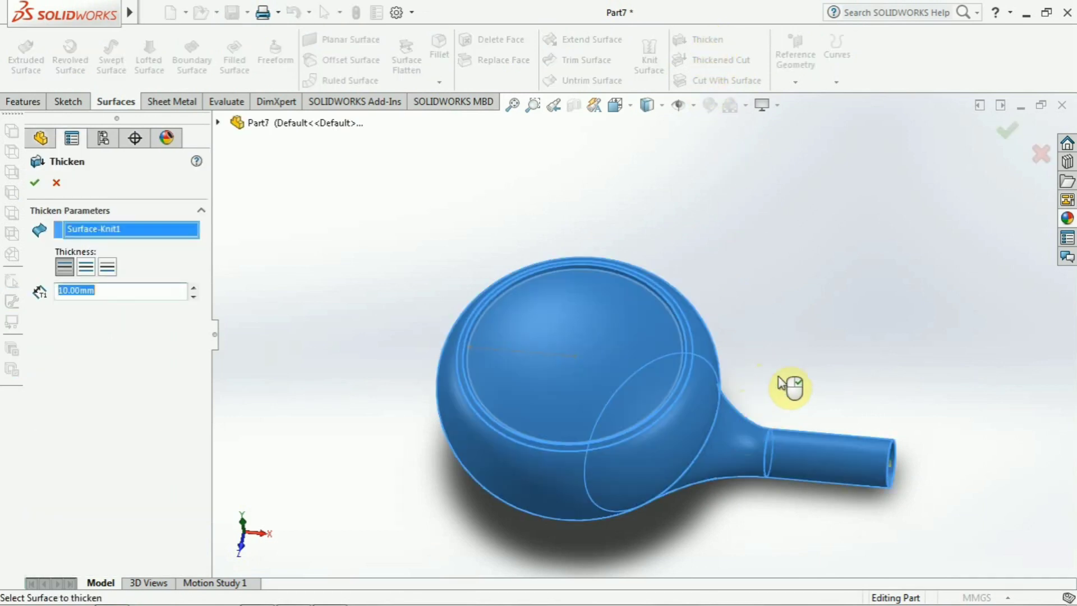
middle_click_drag(788, 387, 733, 377)
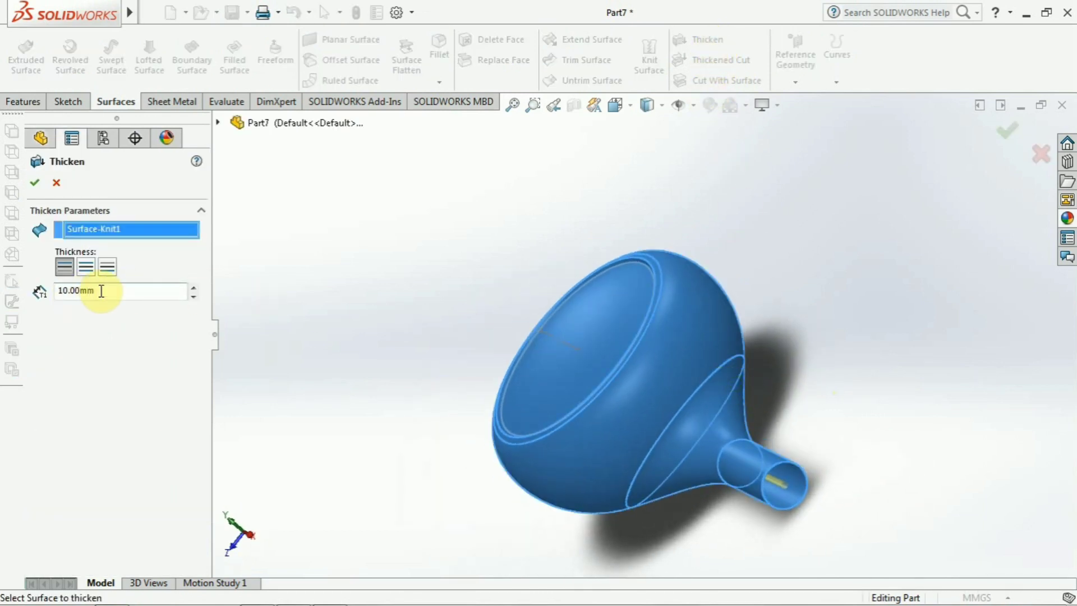
left_click_drag(103, 291, 52, 292)
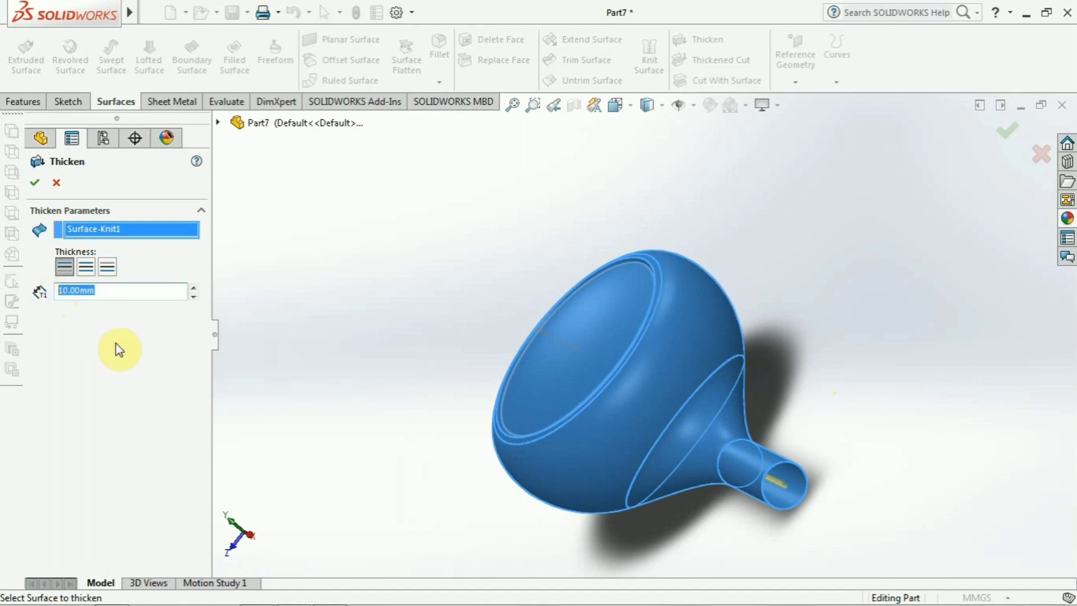
type("1")
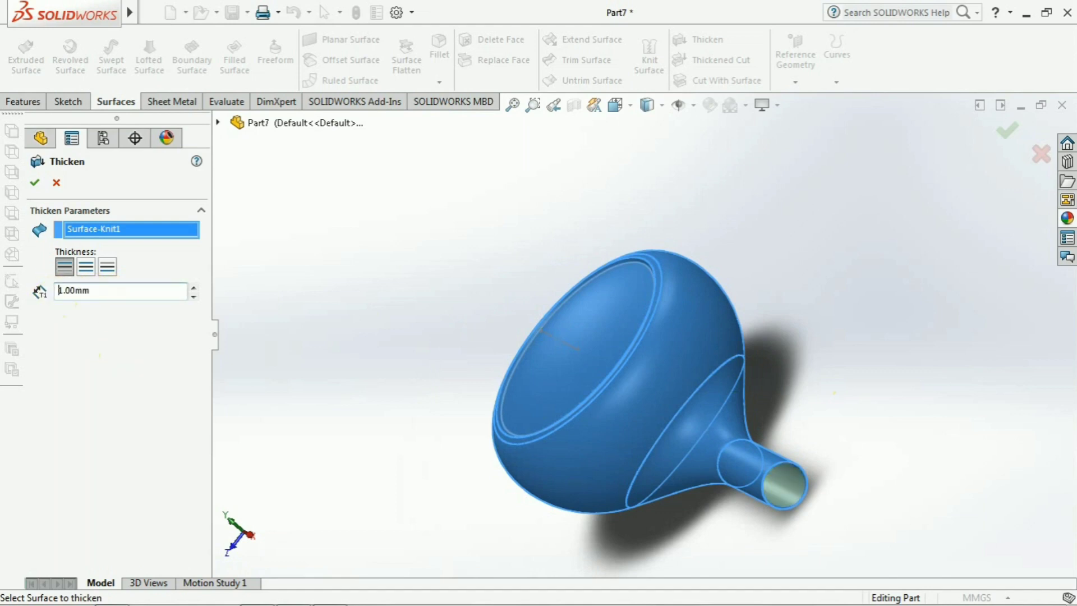
left_click(35, 185)
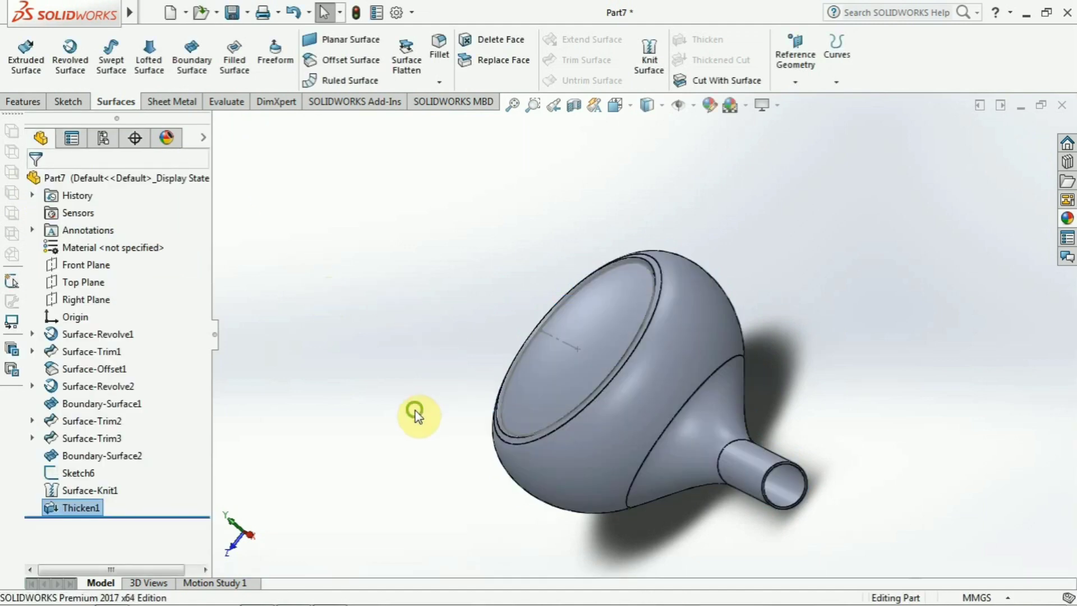
middle_click_drag(415, 414, 627, 452)
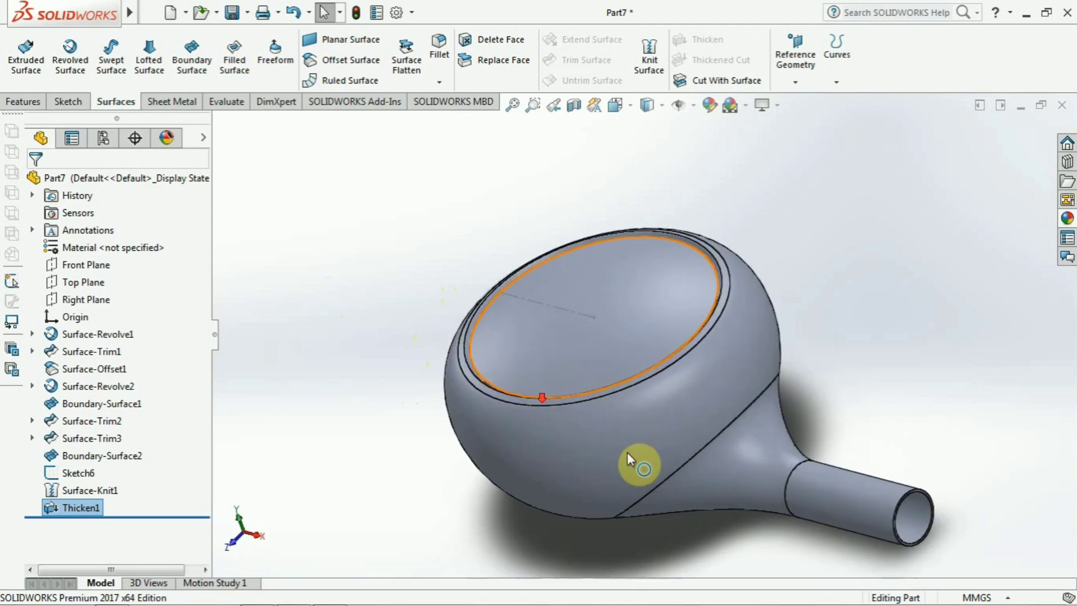
scroll(950, 558, "down", 1)
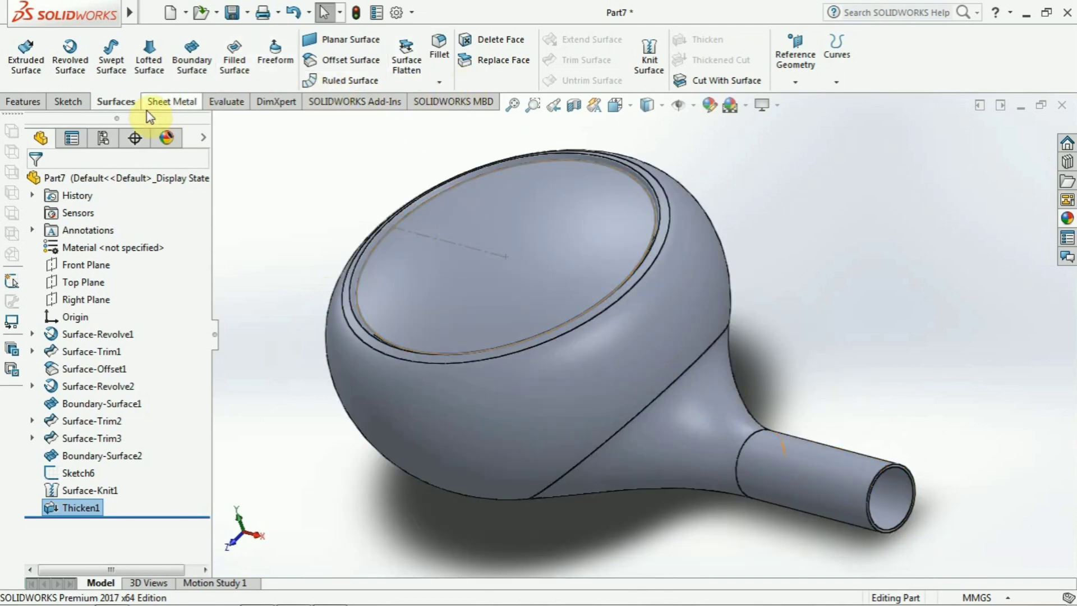
left_click(64, 106)
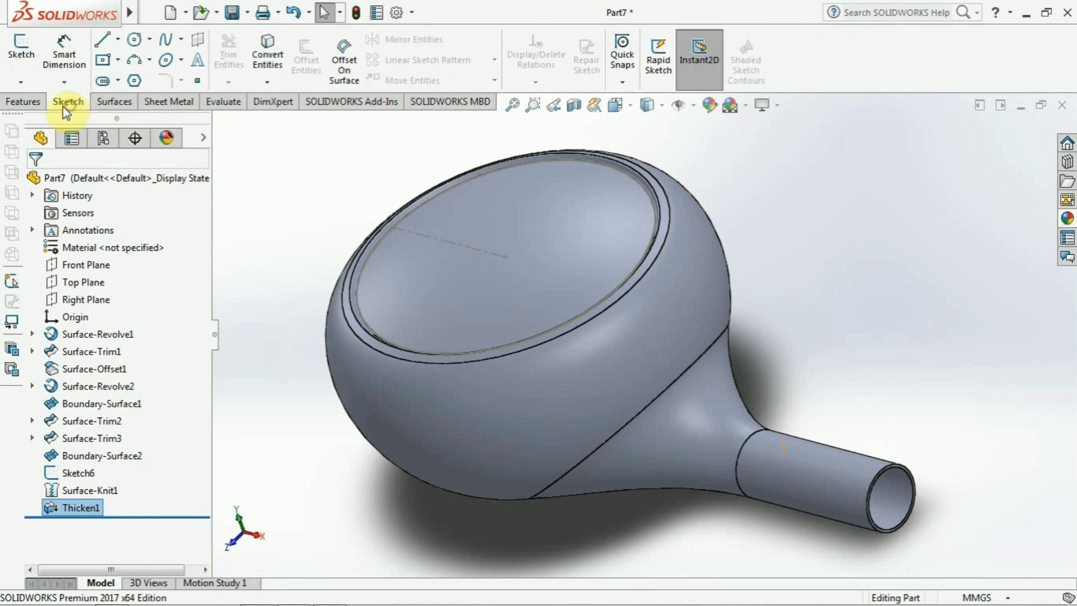
left_click(21, 103)
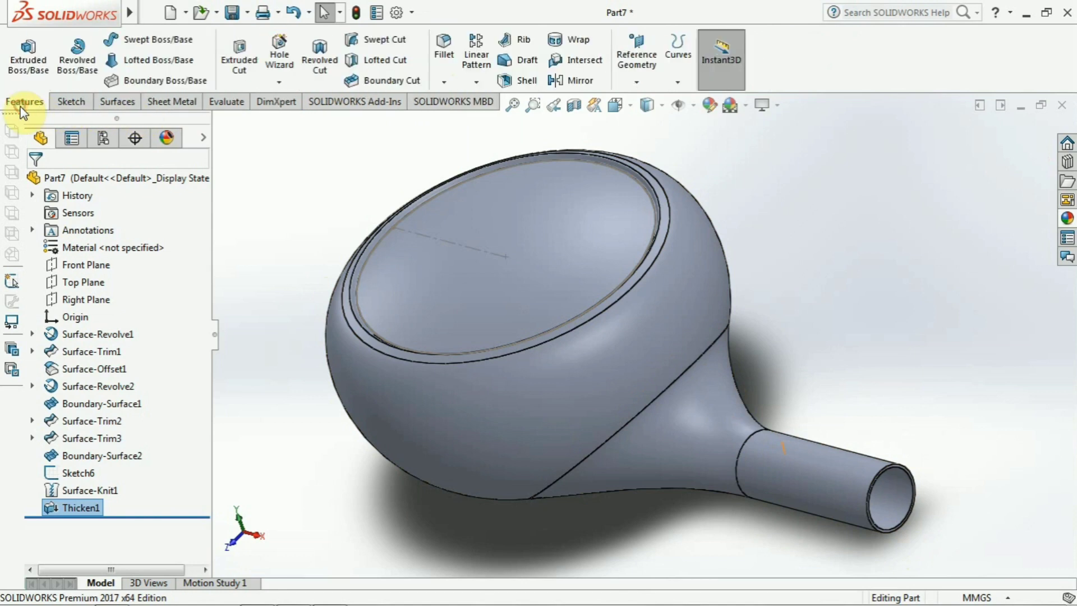
left_click(478, 83)
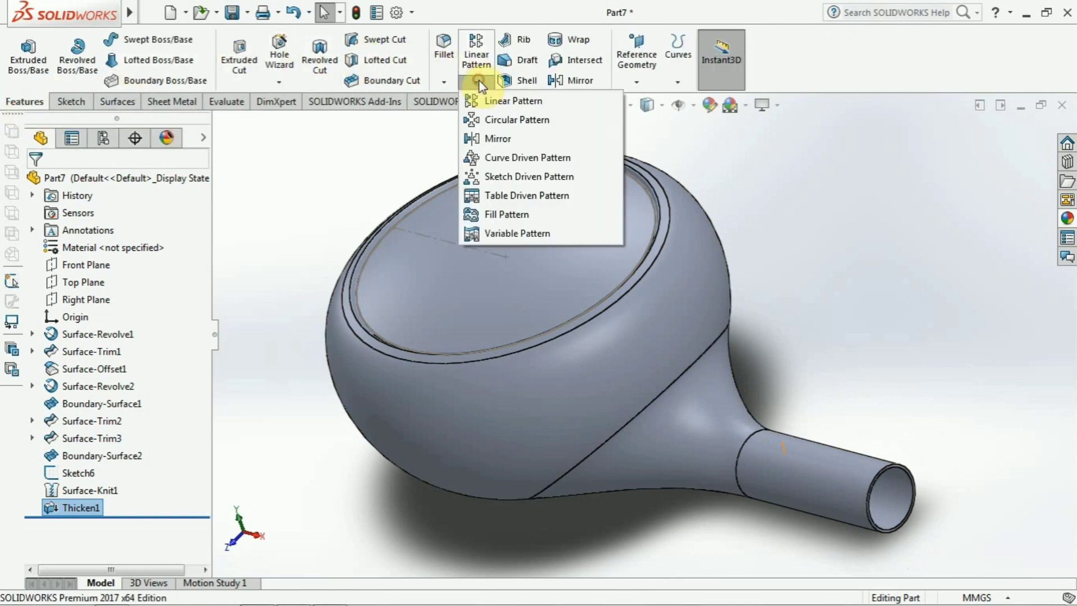
left_click(503, 214)
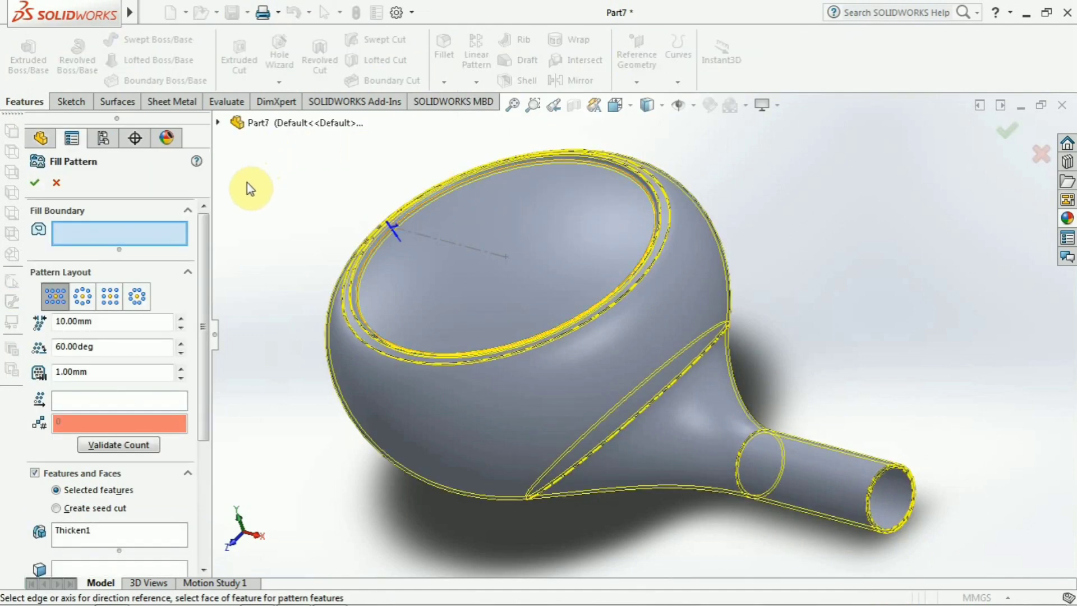
left_click(270, 212)
mouse_move(283, 200)
middle_mouse_down()
mouse_move(305, 177)
mouse_move(300, 204)
middle_mouse_up()
left_click(138, 228)
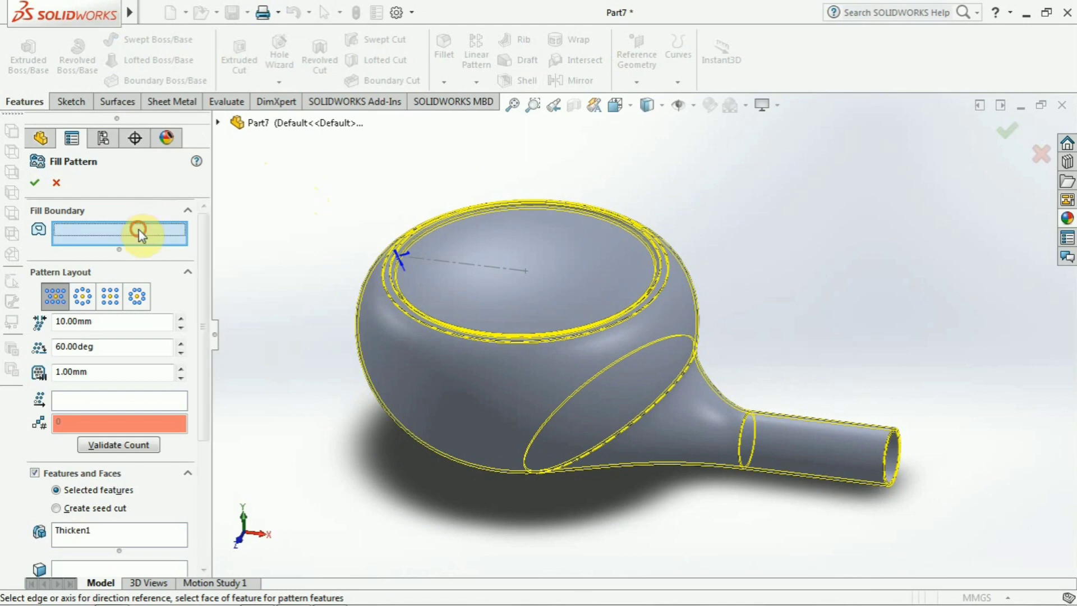
left_click(413, 249)
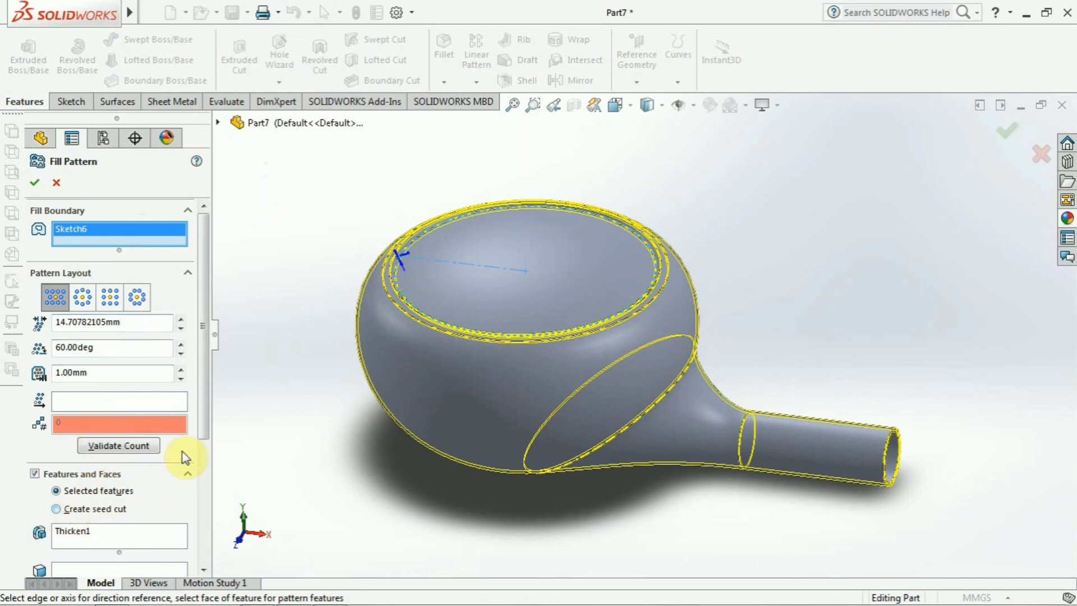
left_click_drag(204, 408, 207, 547)
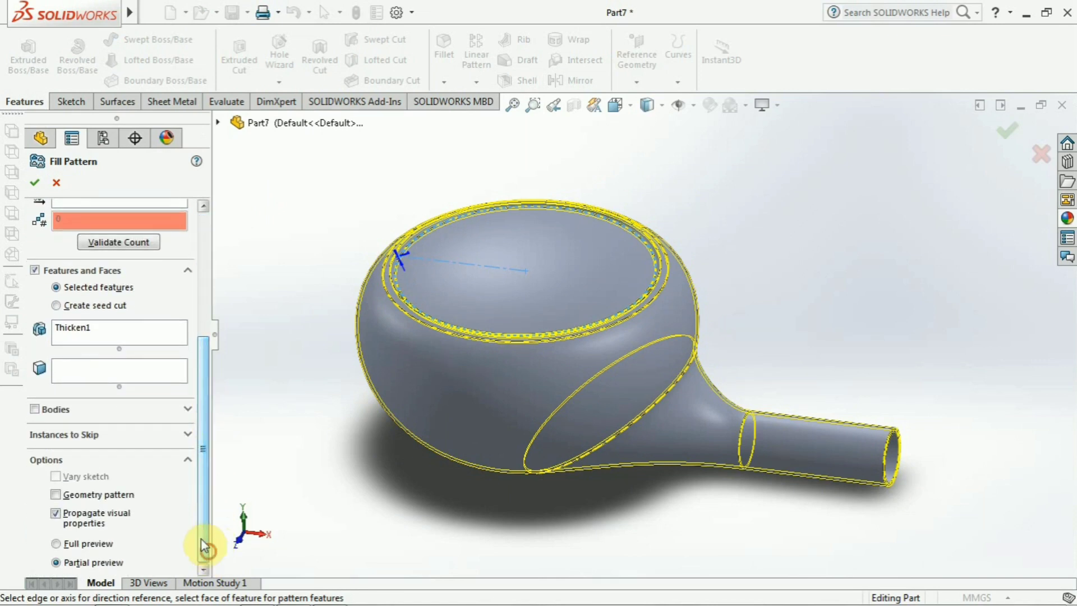
left_click(56, 307)
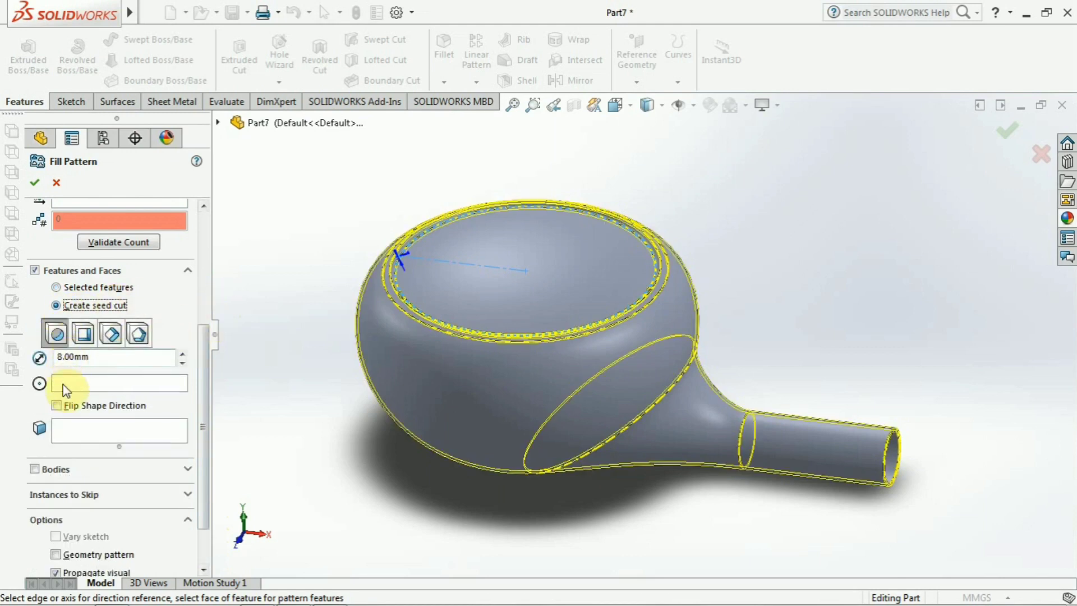
left_click_drag(213, 350, 209, 233)
left_click(59, 291)
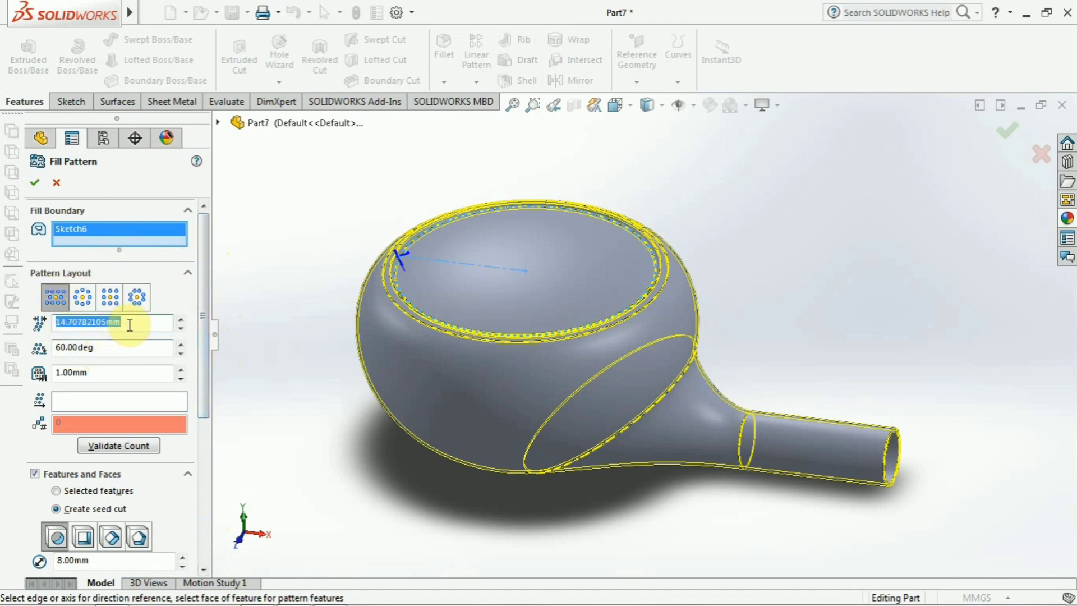
type("3")
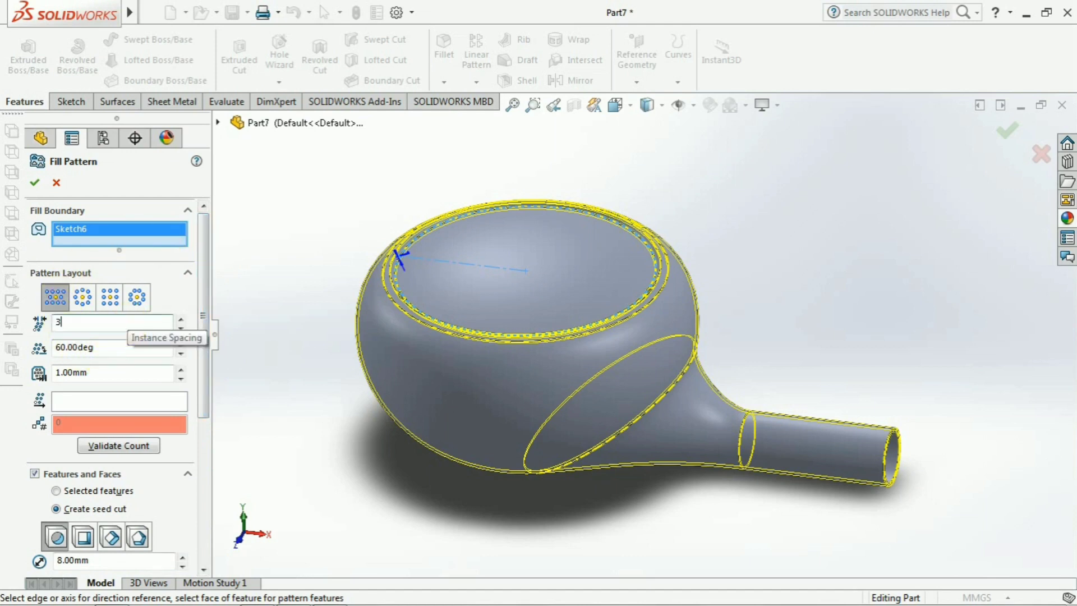
key("Return")
left_click(56, 182)
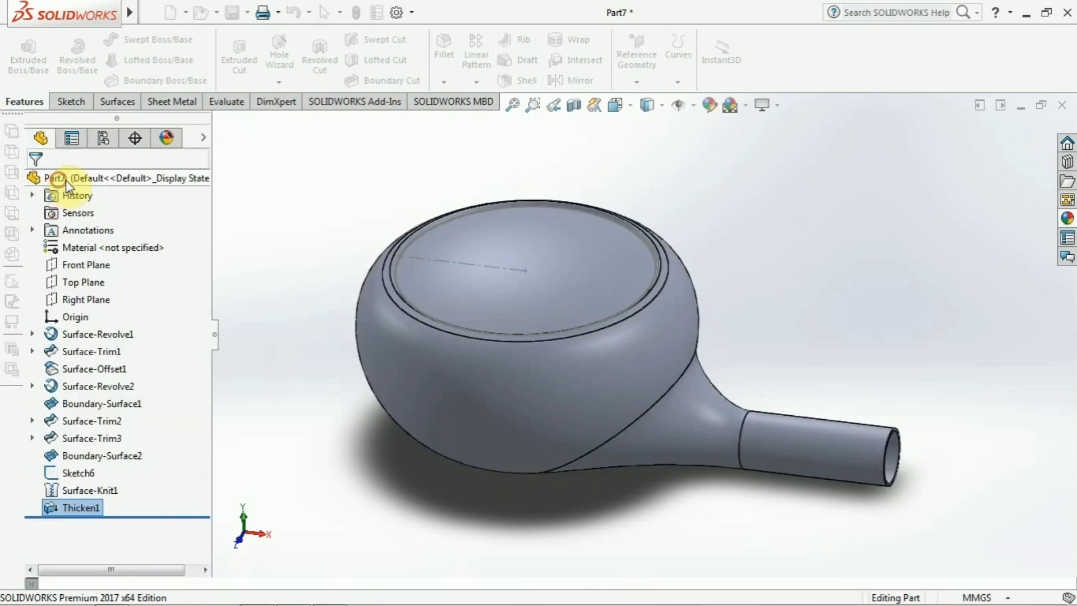
Start a Fill Pattern using the converted-circle sketch on the top face as the fill boundary, with 6 mm instance spacing.
left_click(406, 247)
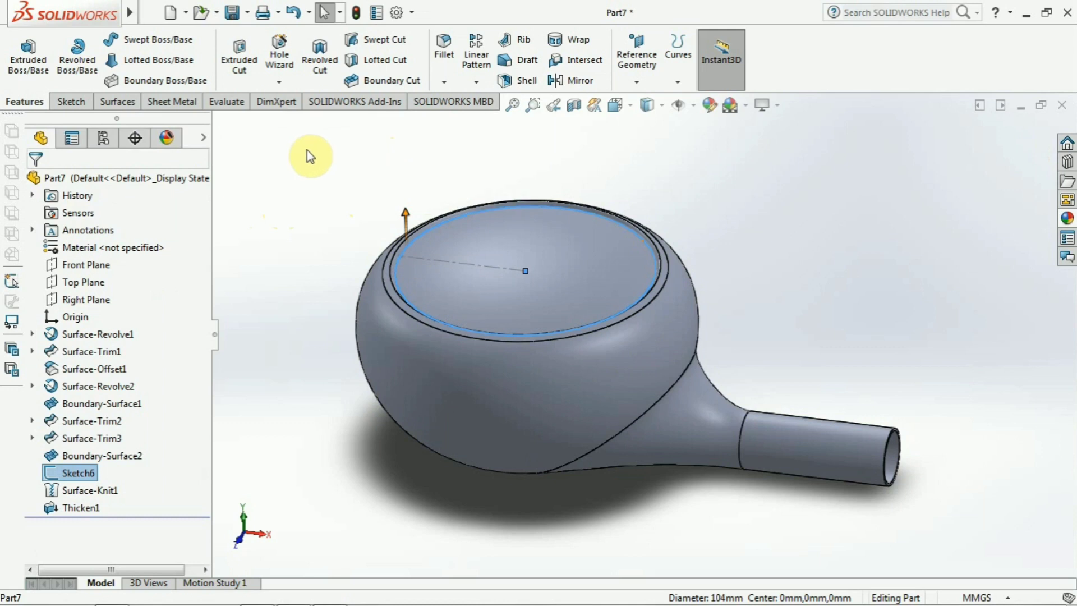
left_click(476, 82)
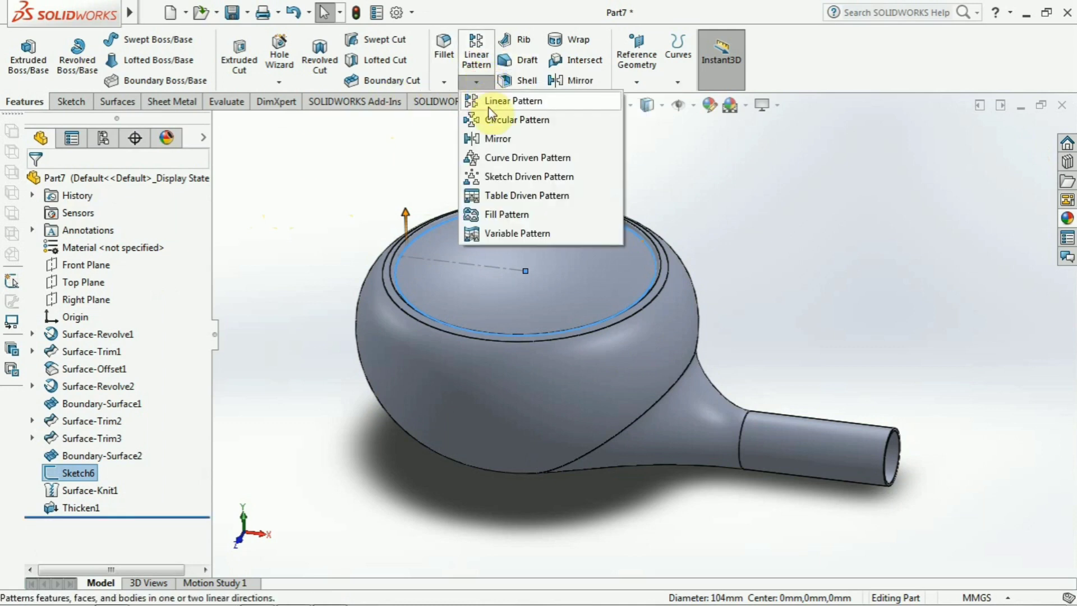
left_click(515, 213)
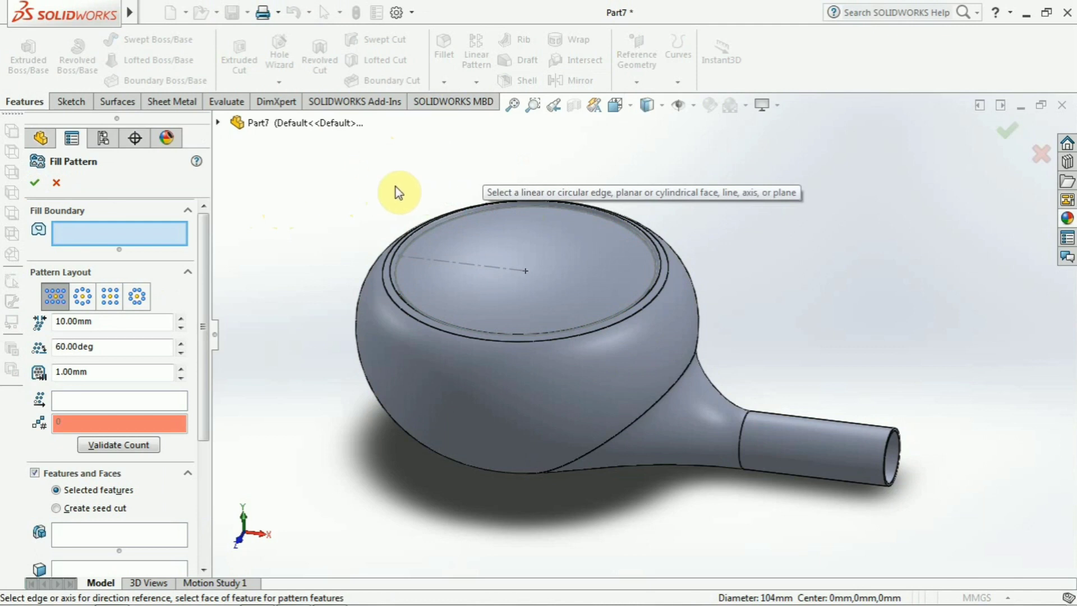
left_click(426, 231)
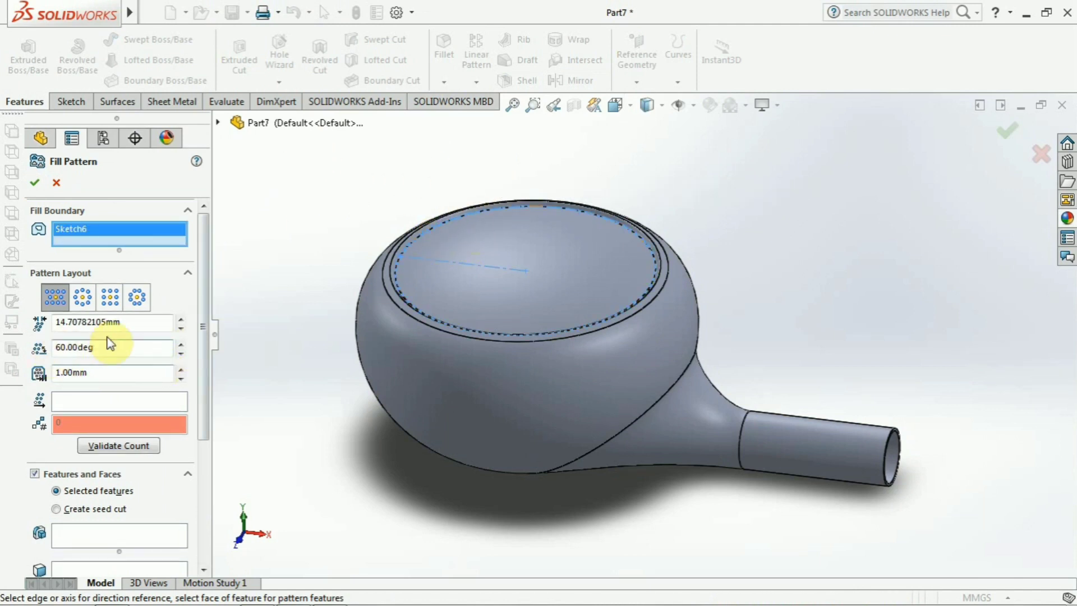
left_click(135, 322)
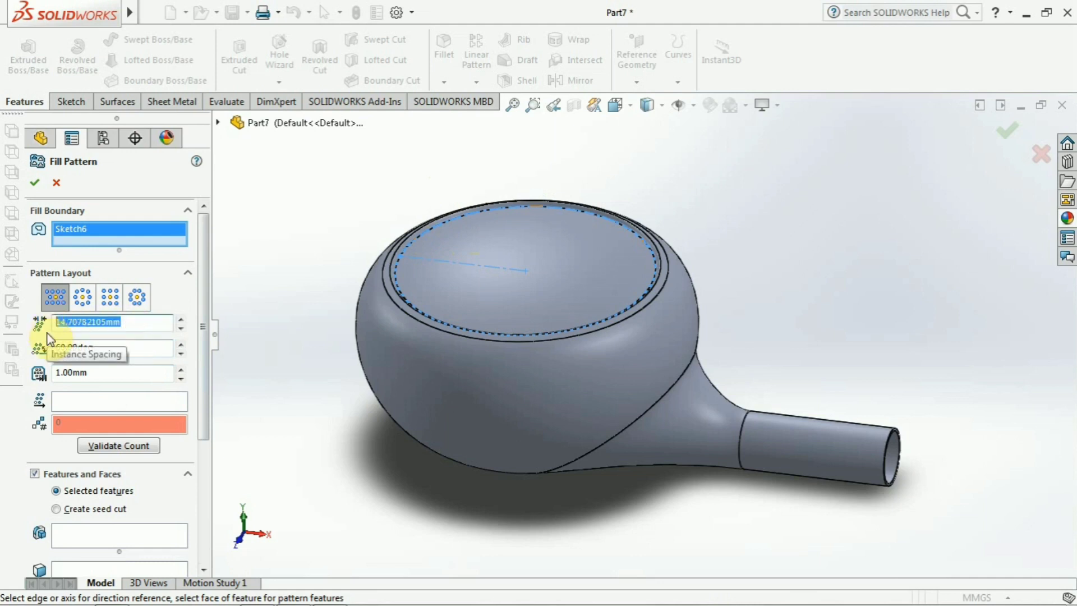
type("6")
key("Return")
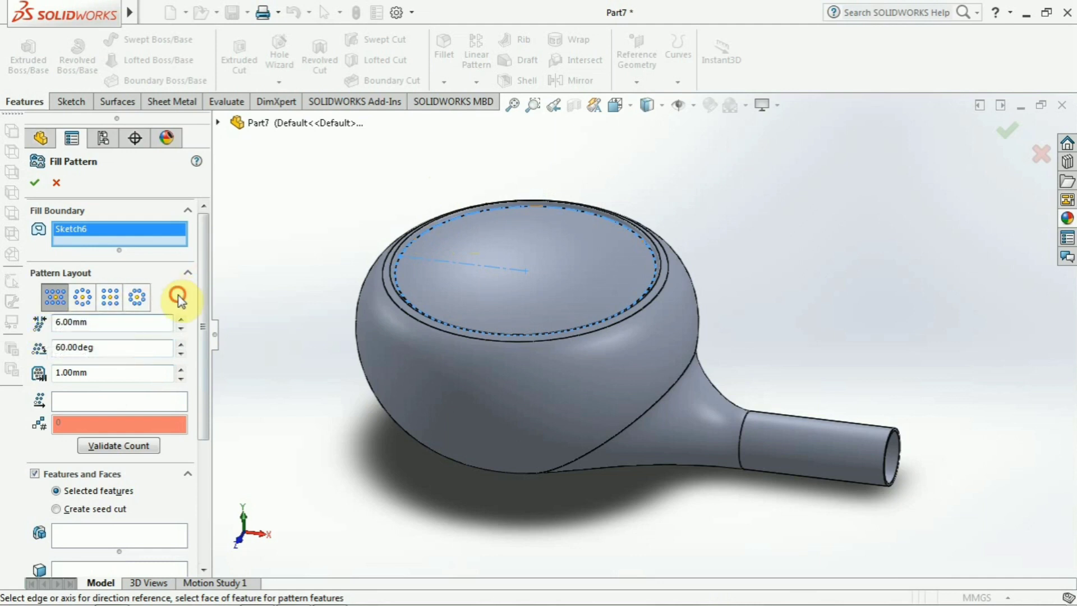
Set the sketch's horizontal centerline as the fill pattern direction.
left_click_drag(209, 293, 209, 331)
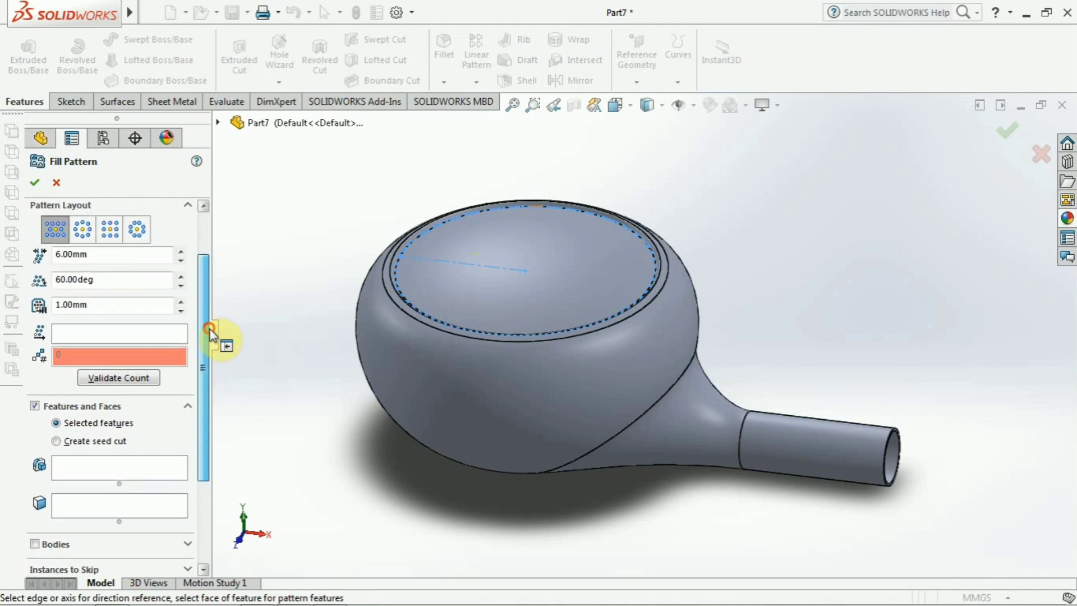
left_click(140, 332)
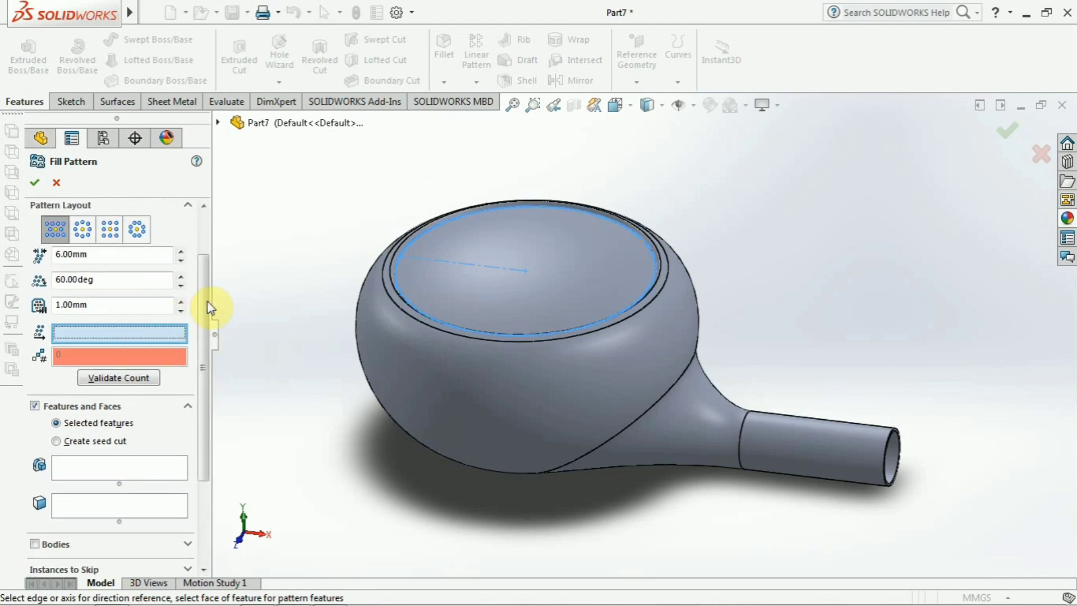
left_click(433, 258)
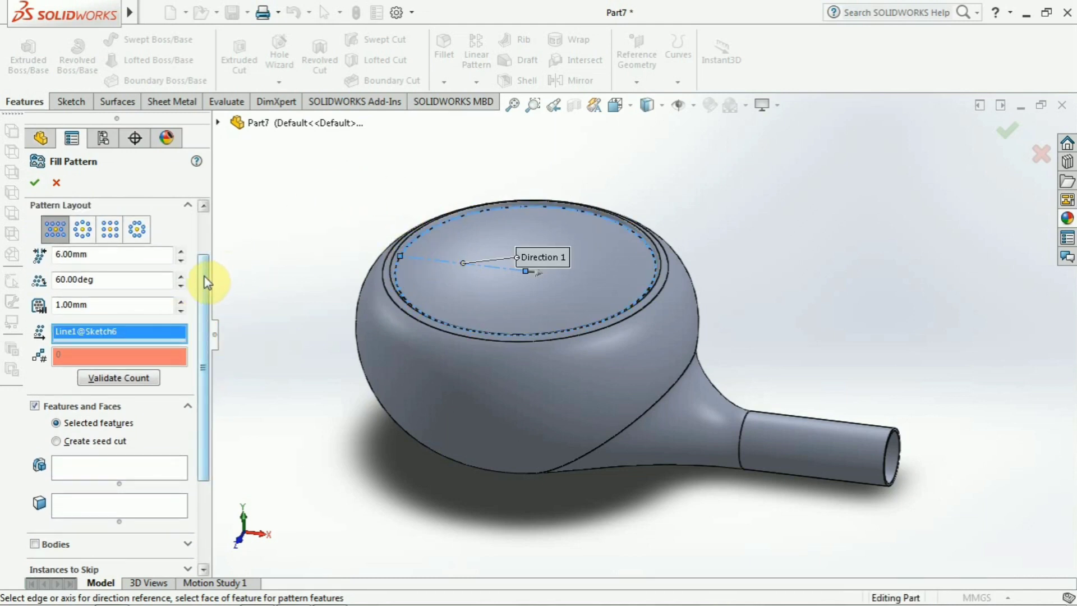
Use a circular seed cut with a 2 mm diameter for the pattern and flip its shape direction.
left_click_drag(209, 279, 85, 348)
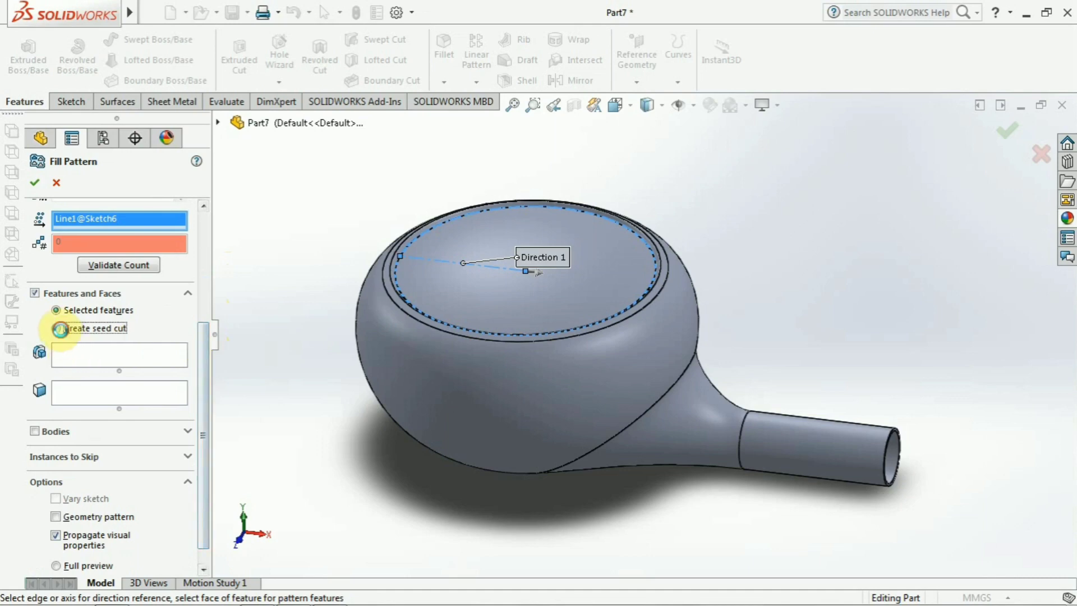
left_click(58, 329)
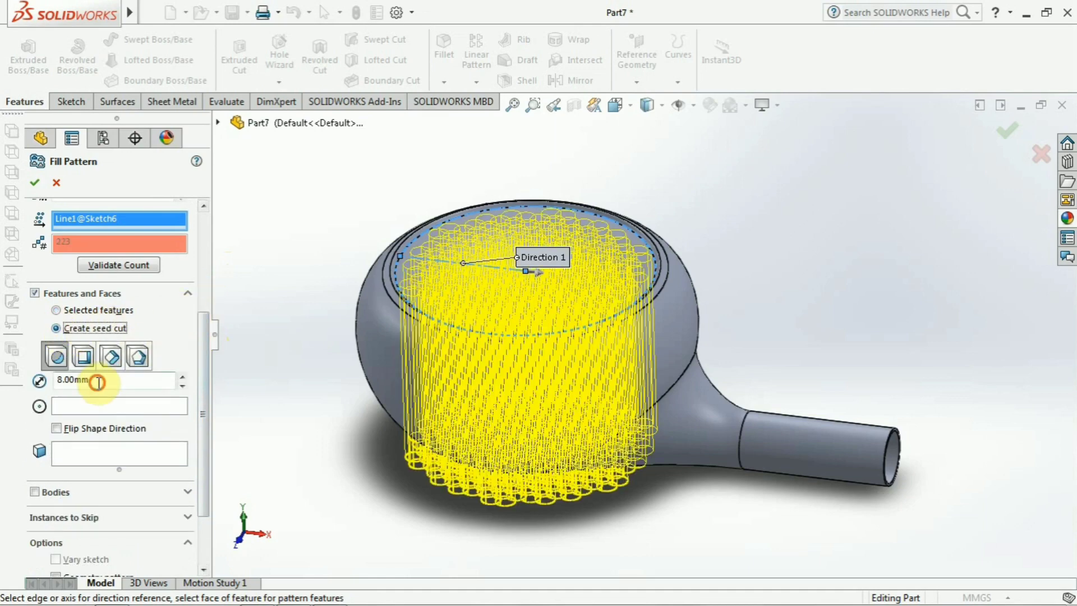
left_click_drag(97, 382, 52, 381)
type("2")
key("Return")
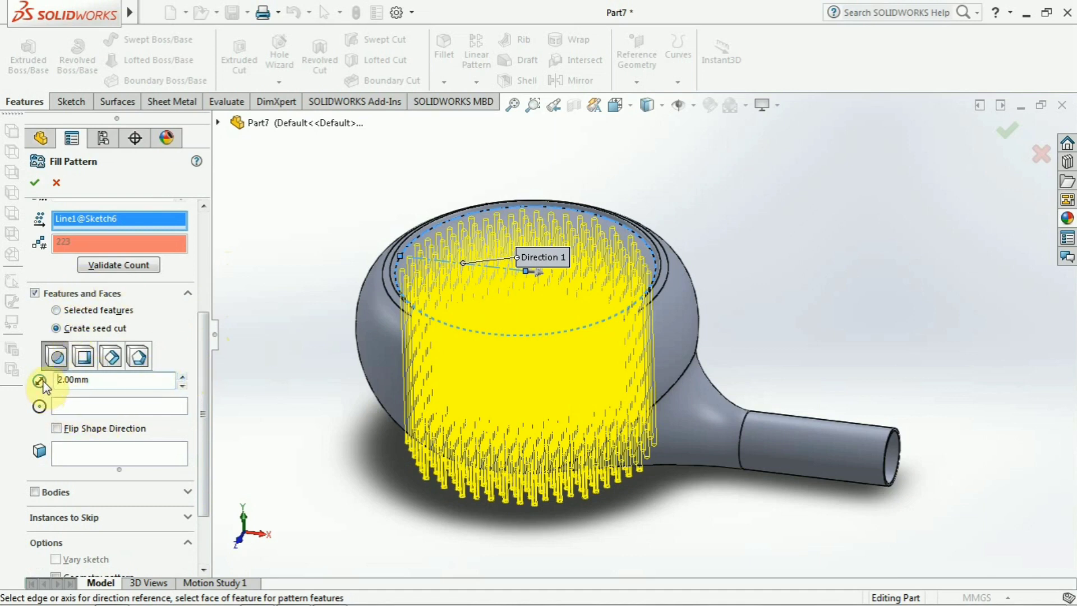
left_click(87, 428)
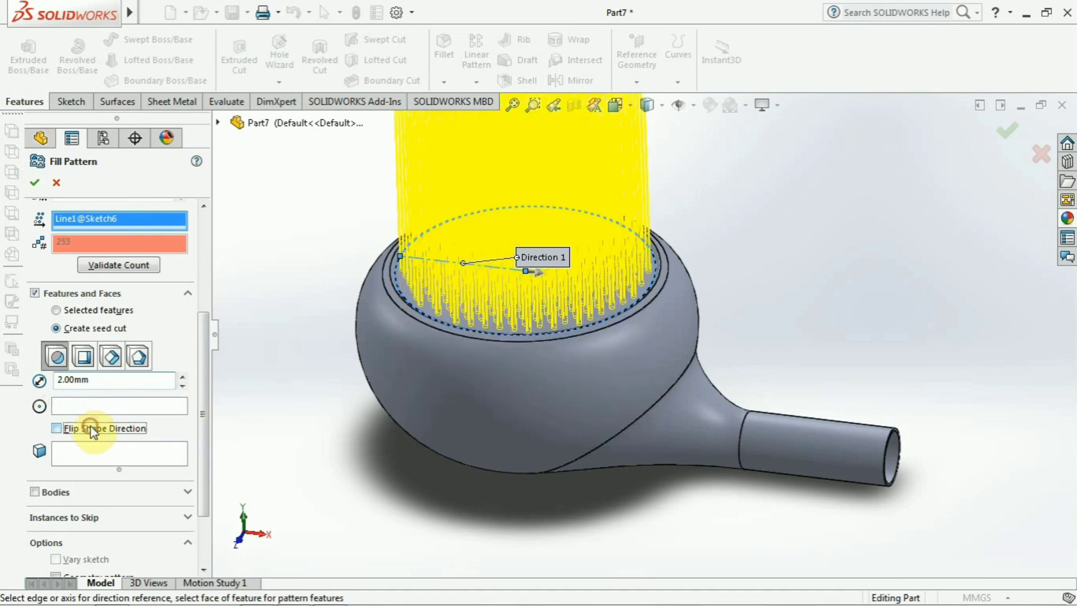
Try pattern instance spacings of 8 mm and 5 mm, and return the spacing to 6 mm.
left_click_drag(206, 337, 208, 275)
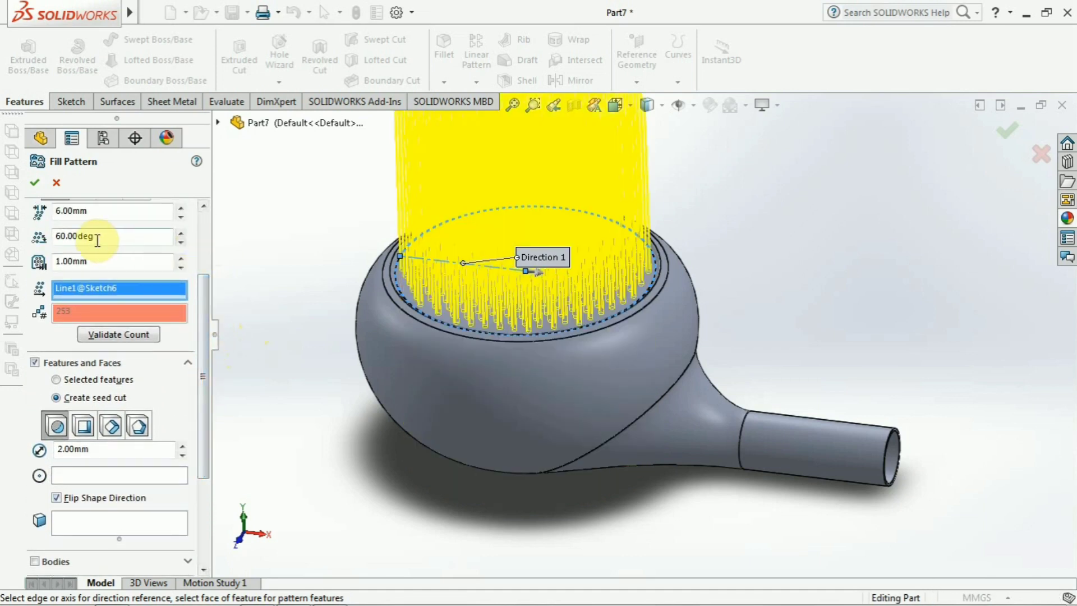
left_click_drag(90, 215, 48, 212)
type("8")
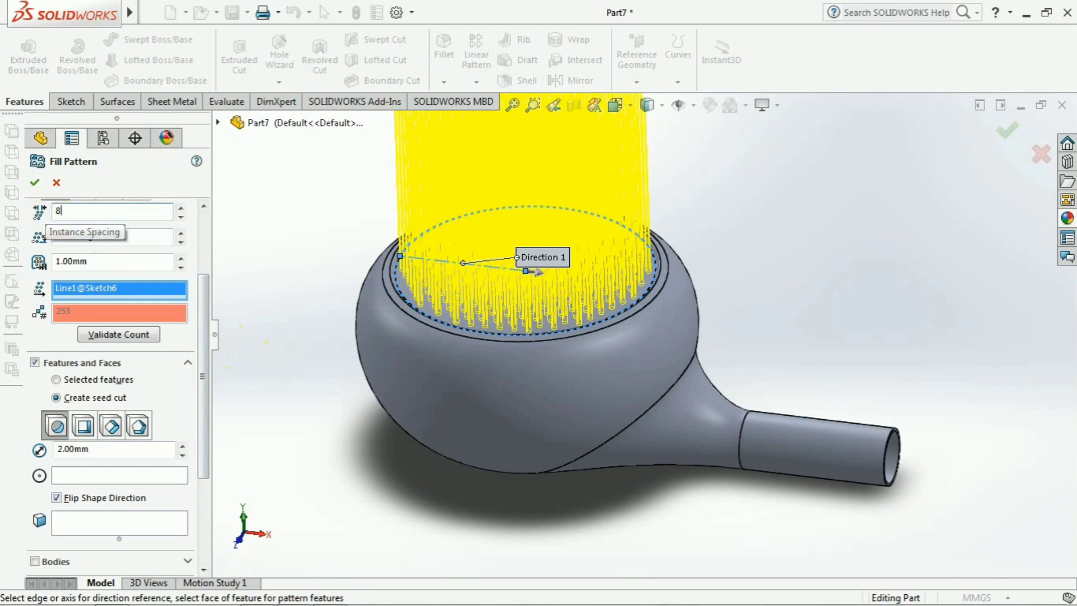
key("Return")
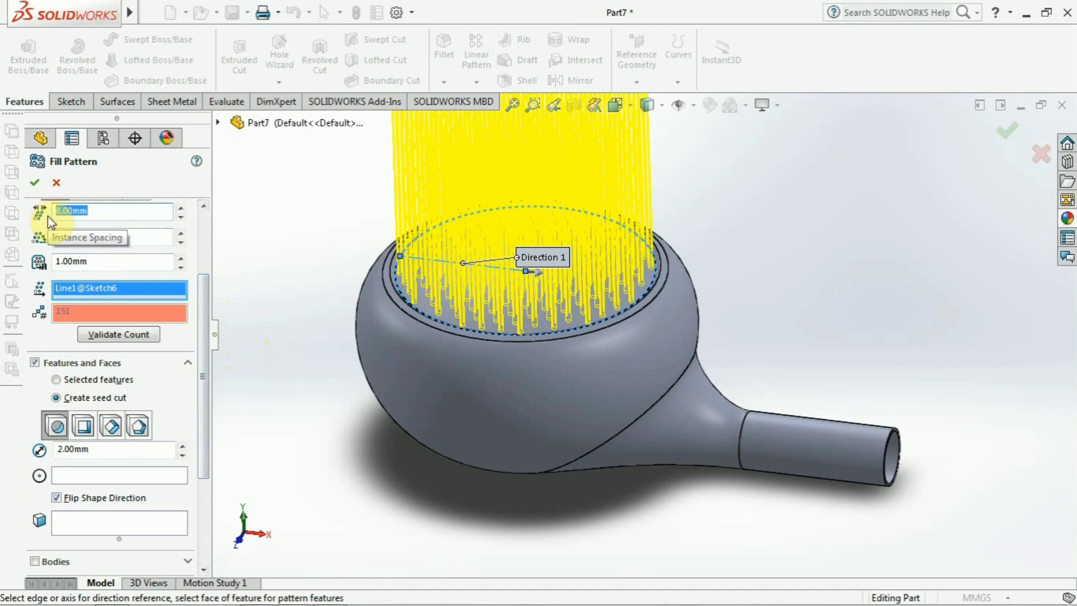
type("5")
key("Return")
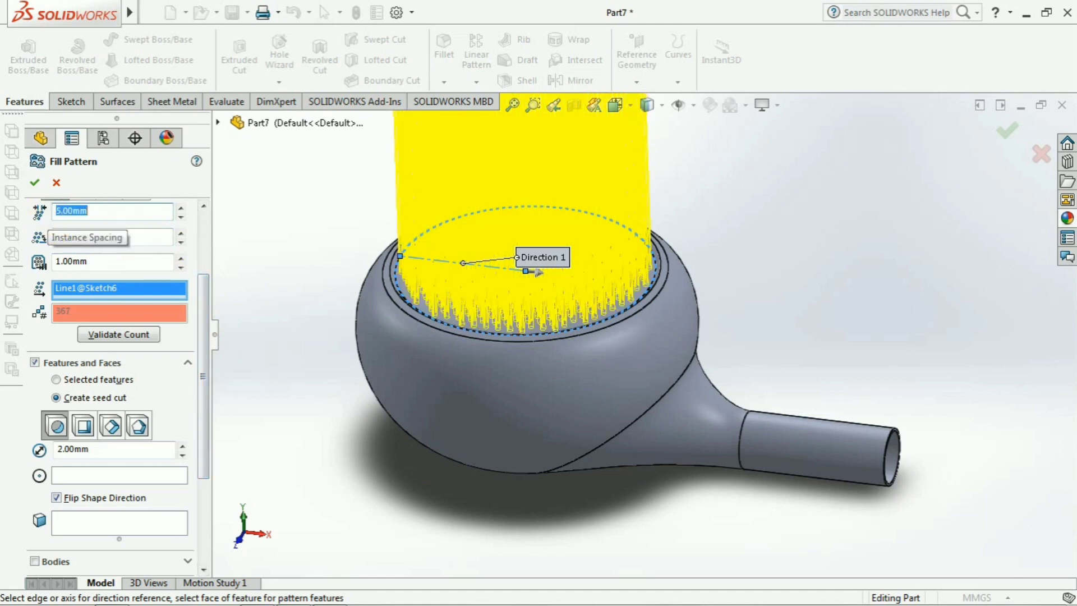
left_click_drag(103, 209, 53, 212)
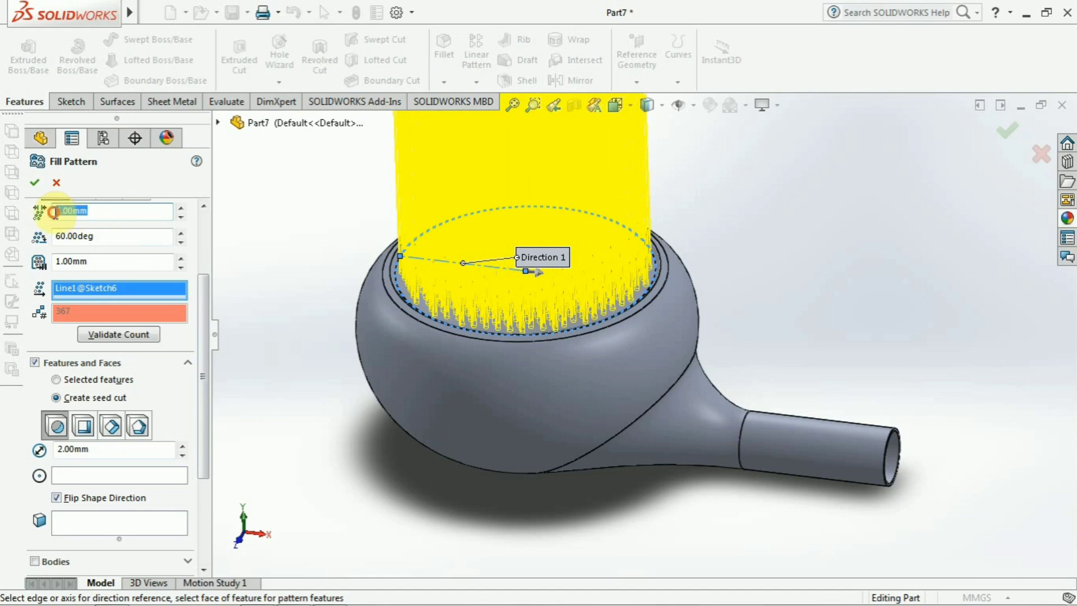
type("6")
key("Return")
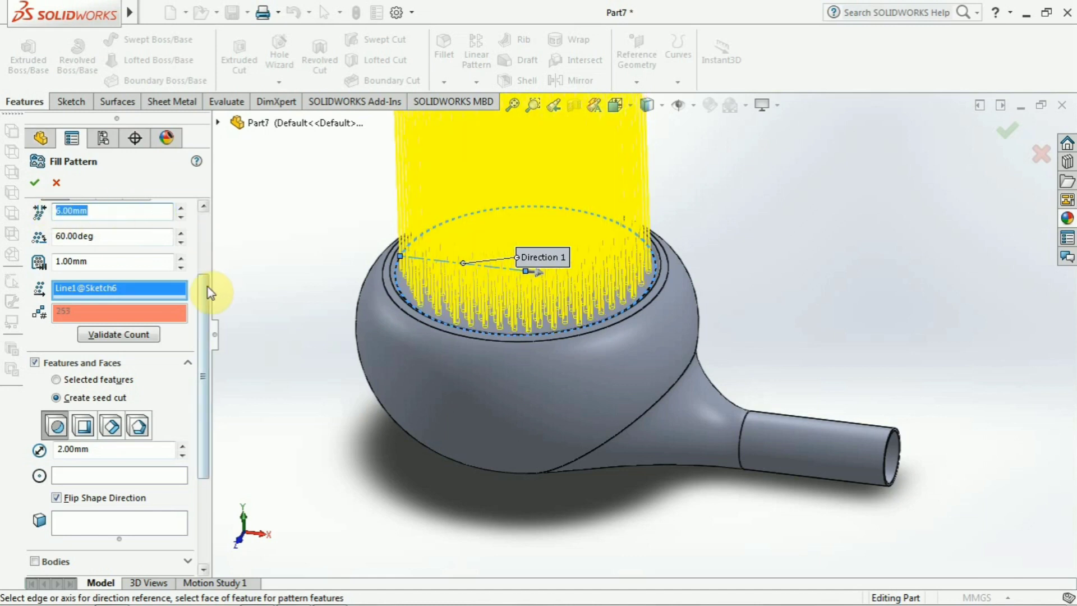
Accept the fill pattern of holes and hide the boundary sketch on the top face.
left_click_drag(211, 292, 211, 235)
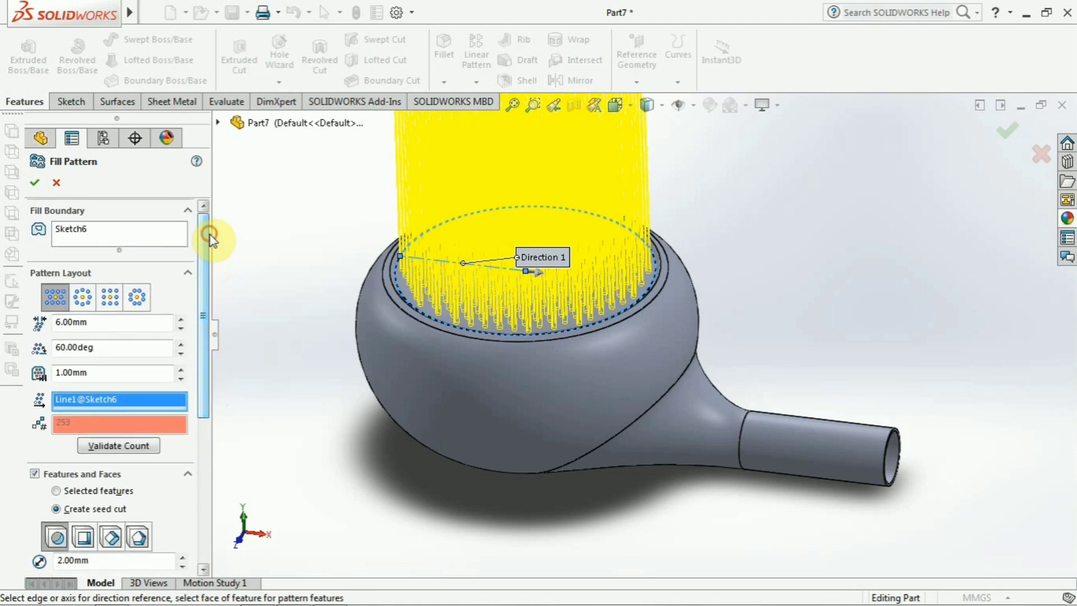
left_click(36, 182)
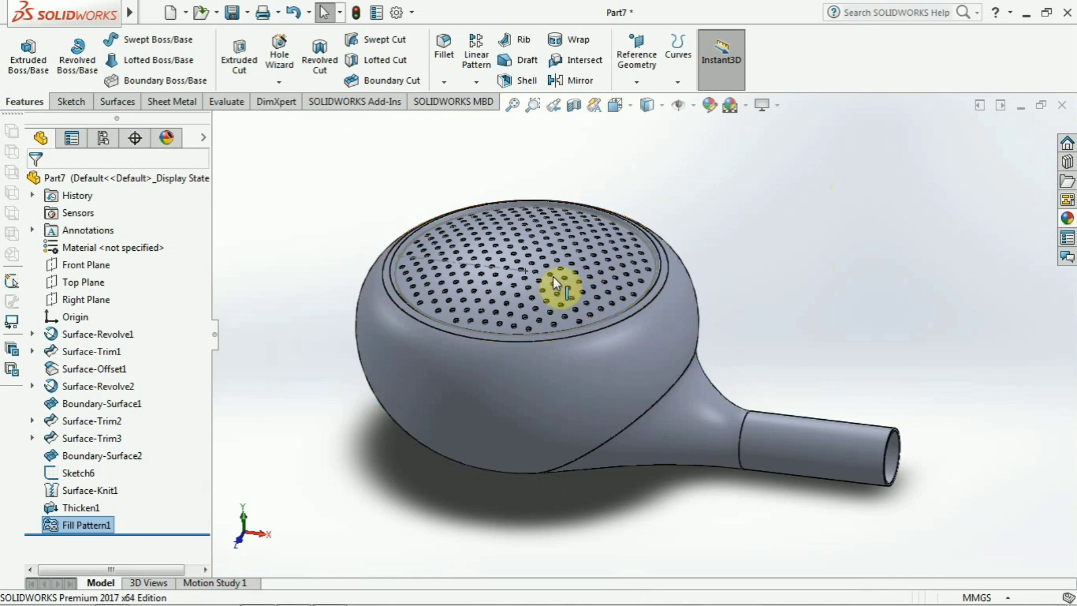
right_click(487, 267)
left_click(525, 246)
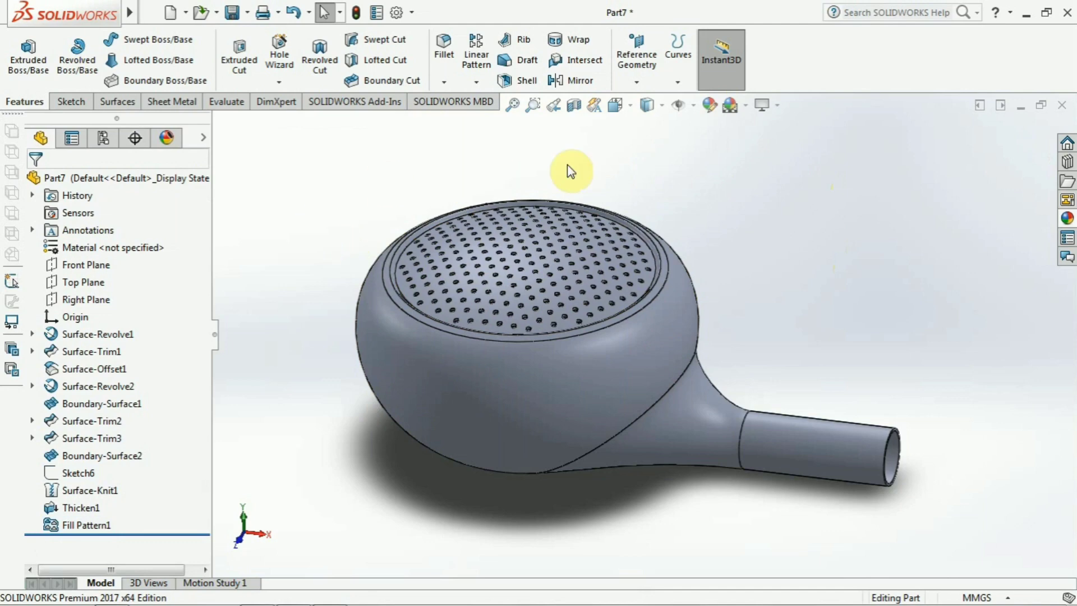
Apply the red high gloss plastic appearance to only the outer face of the rounded body.
middle_click_drag(728, 287, 718, 331)
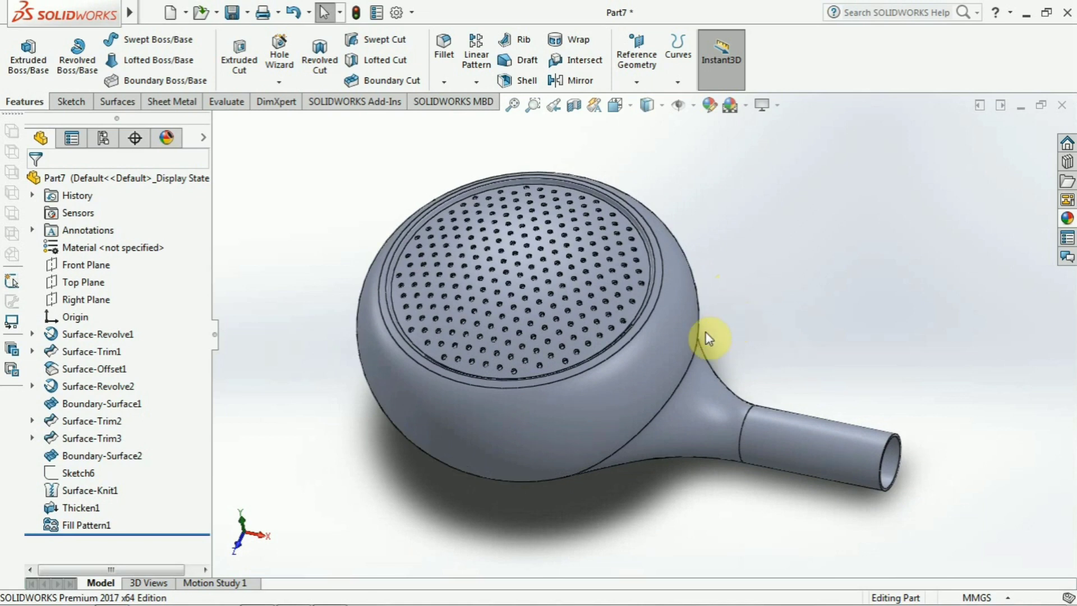
left_click(669, 344)
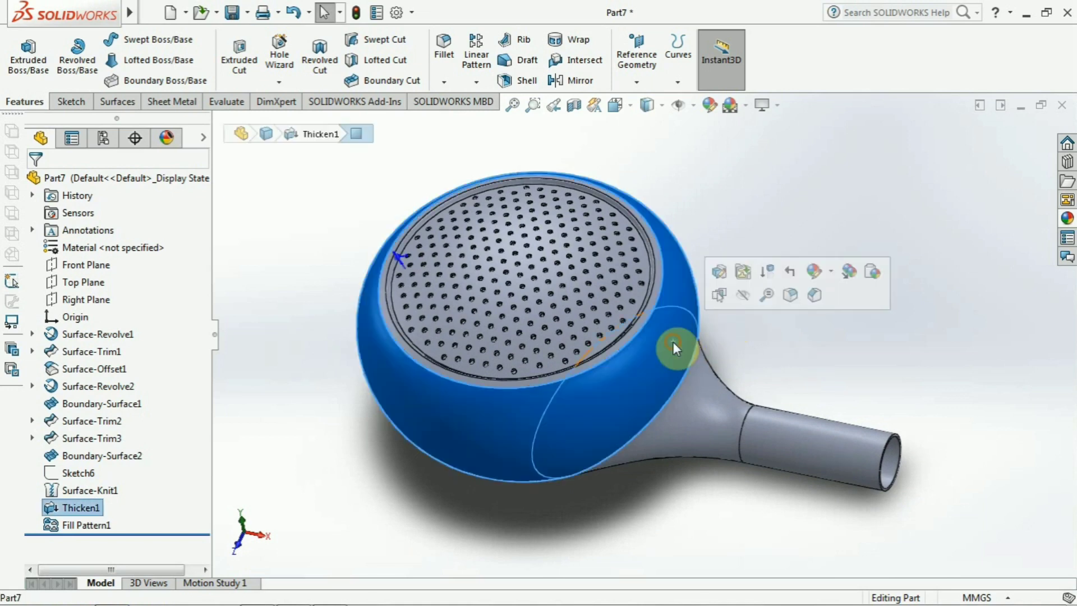
left_click(832, 272)
left_click(833, 274)
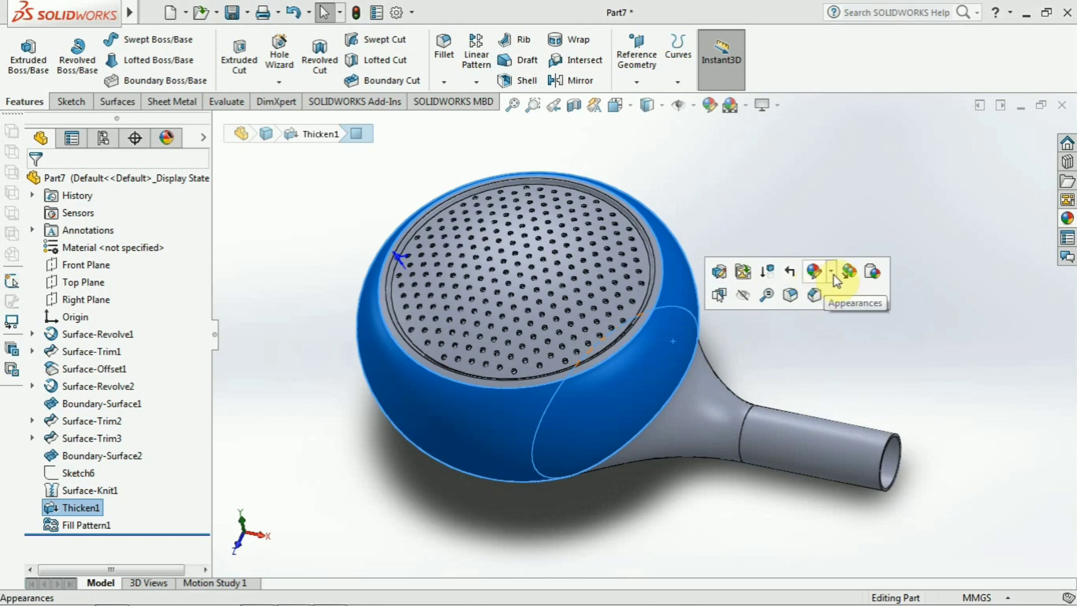
left_click(833, 275)
left_click(816, 275)
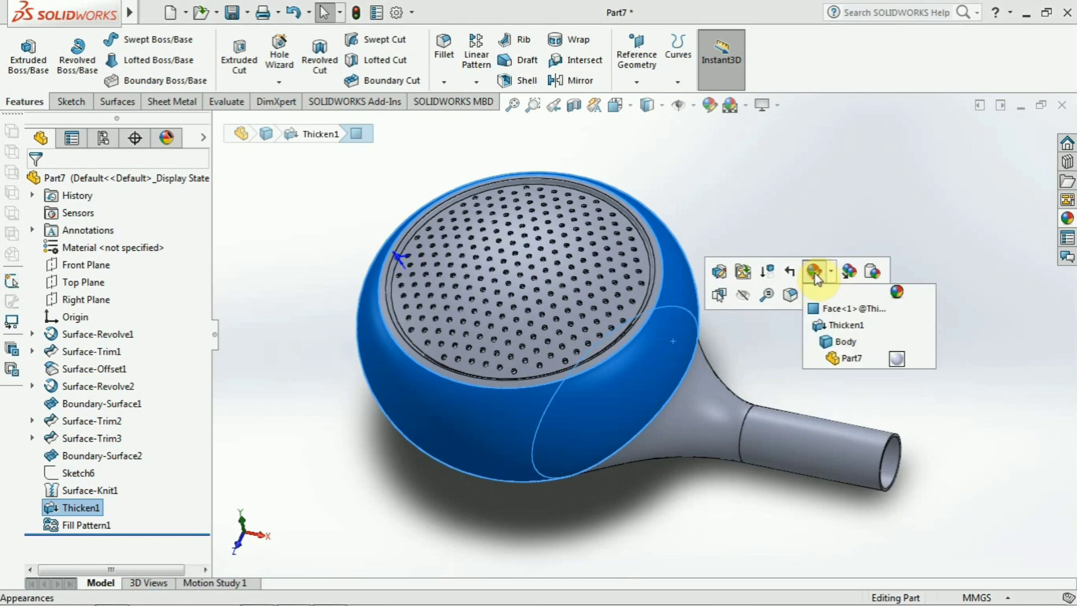
left_click(836, 318)
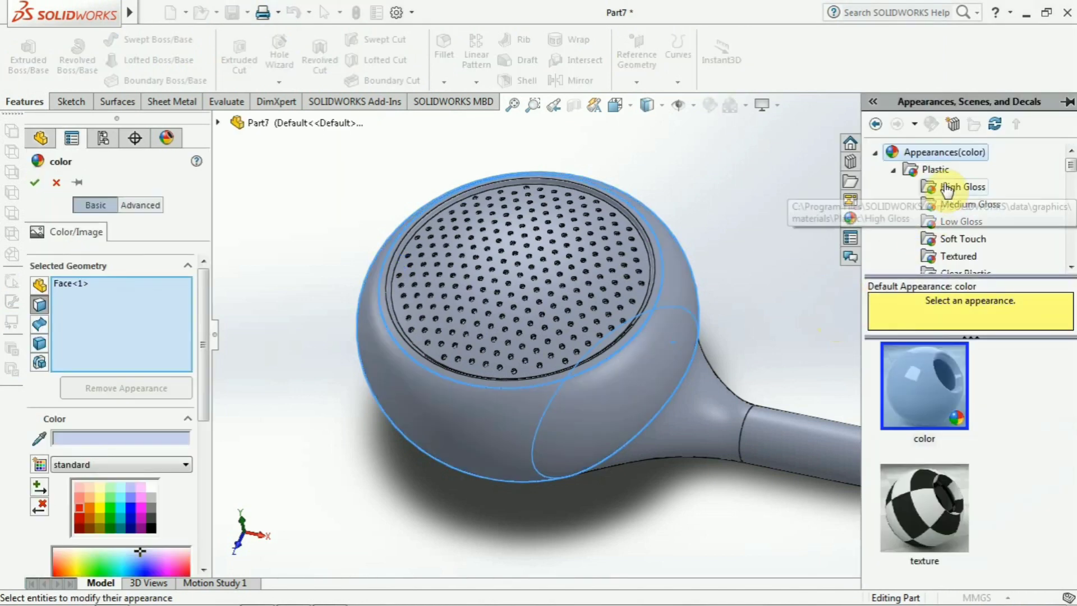
left_click(948, 191)
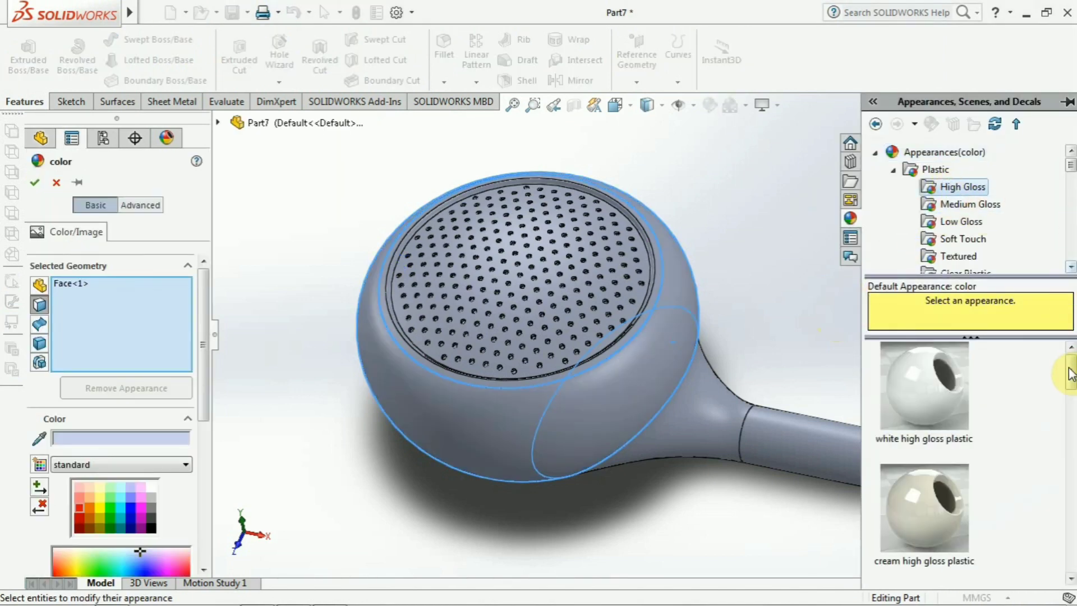
left_click_drag(1068, 375, 1068, 471)
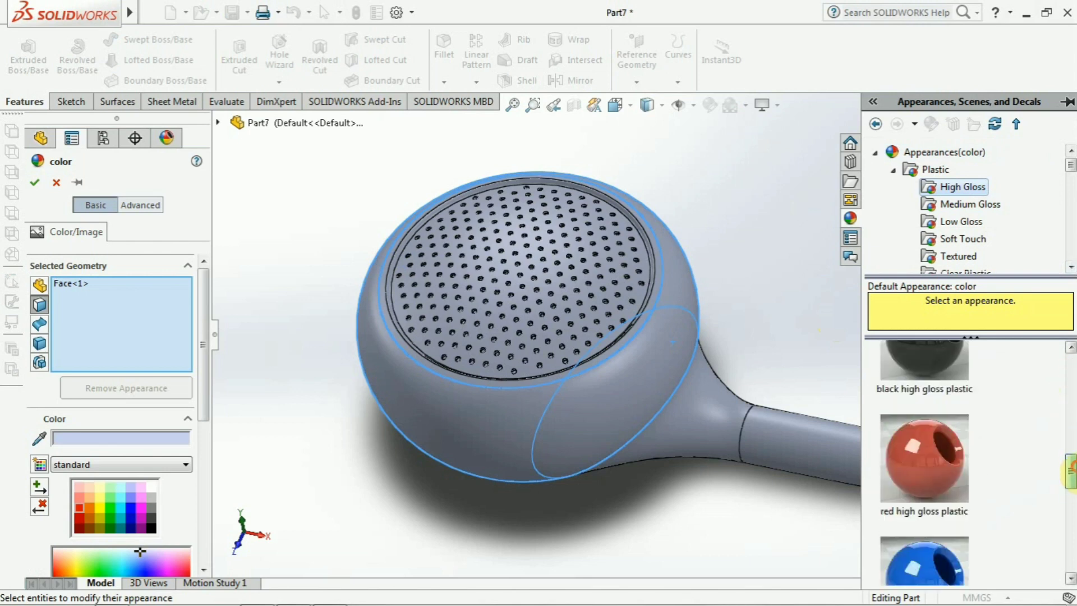
left_click(941, 449)
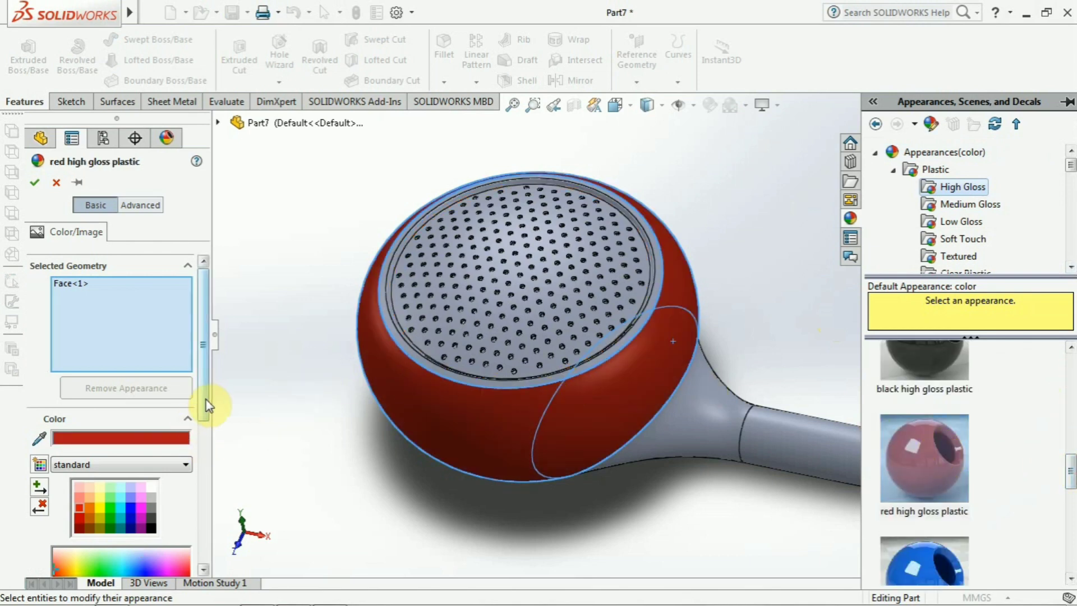
Set the outer face's appearance color to bright red with RGB 255, 0, 0 and accept it.
left_click_drag(206, 404, 207, 456)
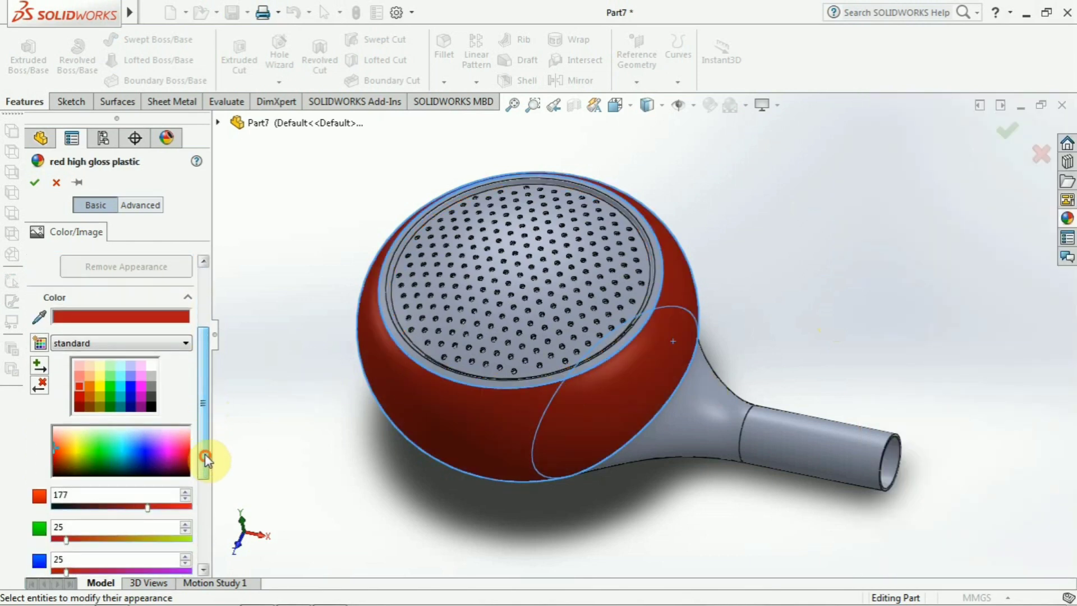
left_click(79, 386)
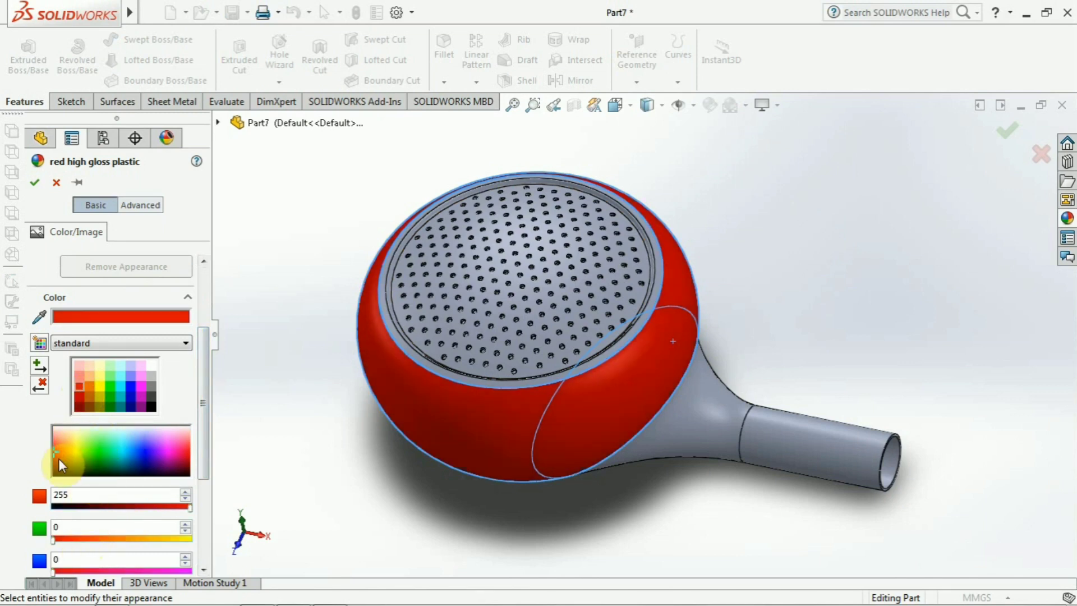
left_click(77, 394)
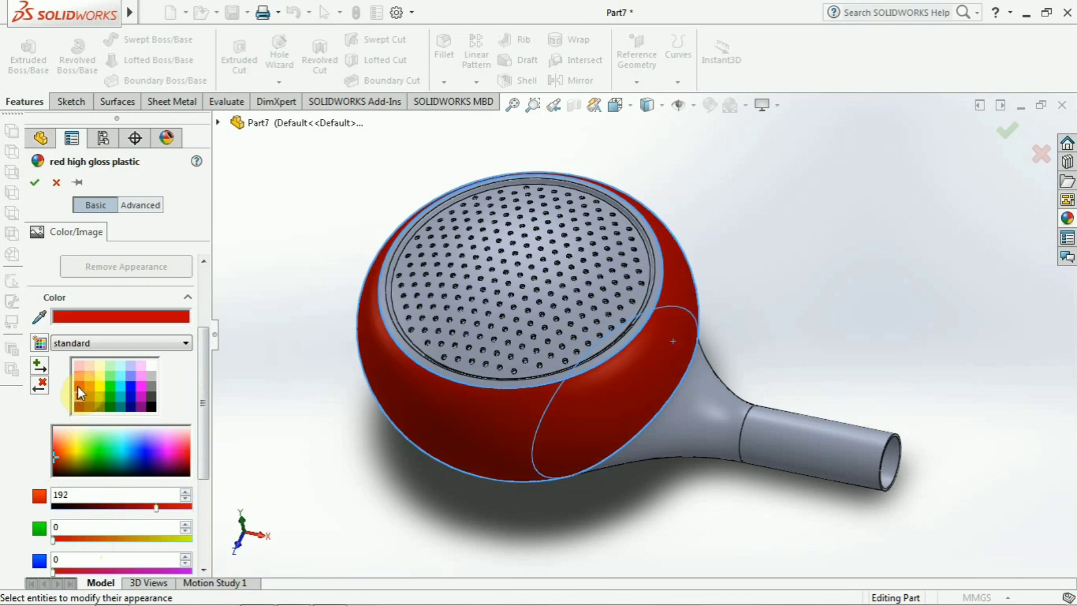
left_click(77, 386)
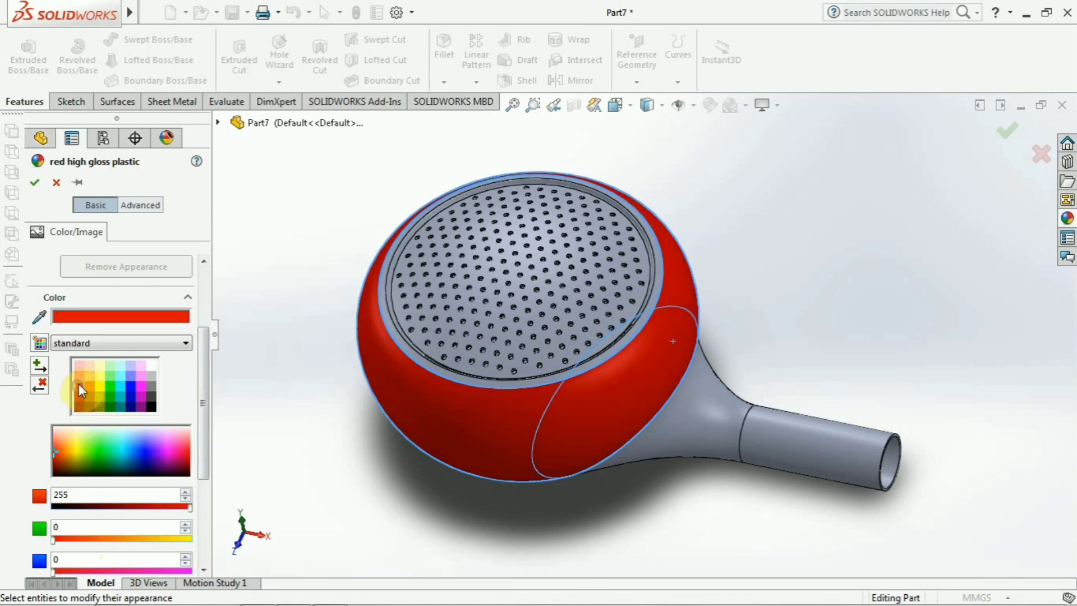
left_click(38, 188)
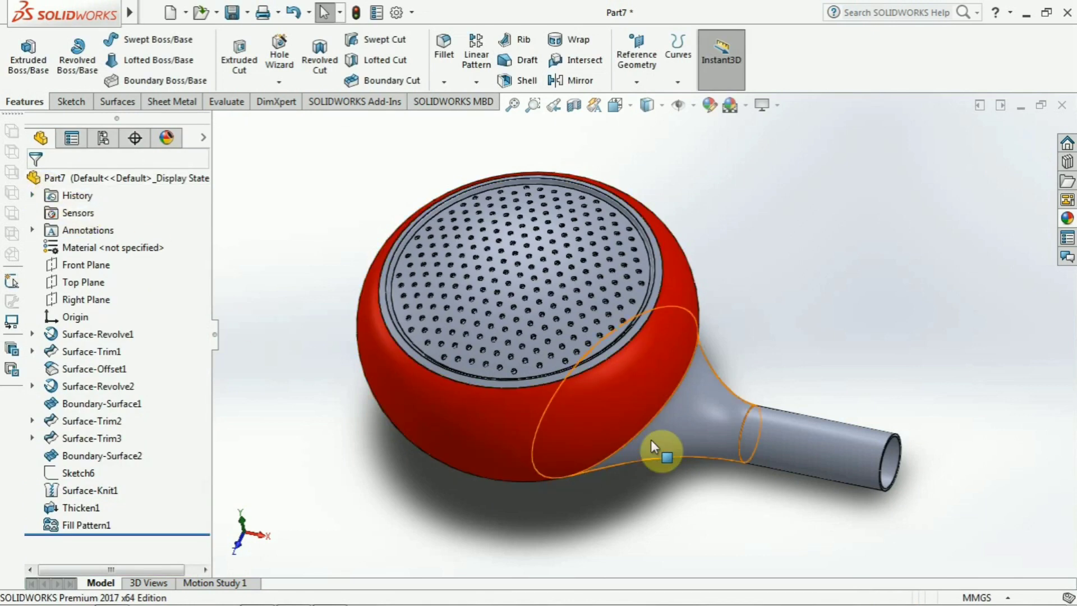
Apply red high gloss plastic to only the flared neck face between body and handle, with its color set to the standard bright red swatch.
left_click(675, 440)
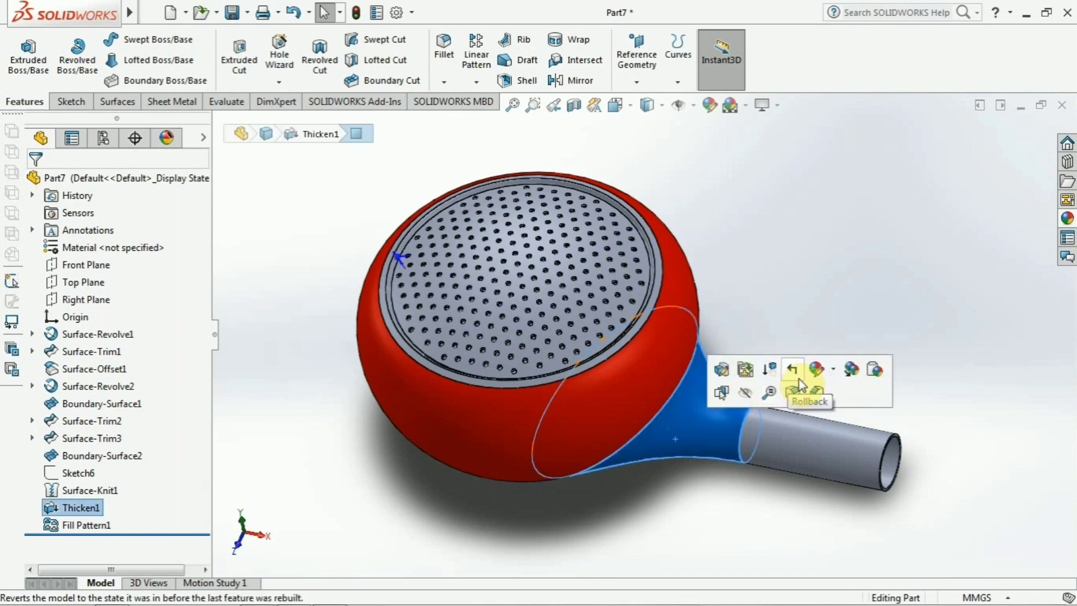
left_click(814, 376)
left_click(843, 410)
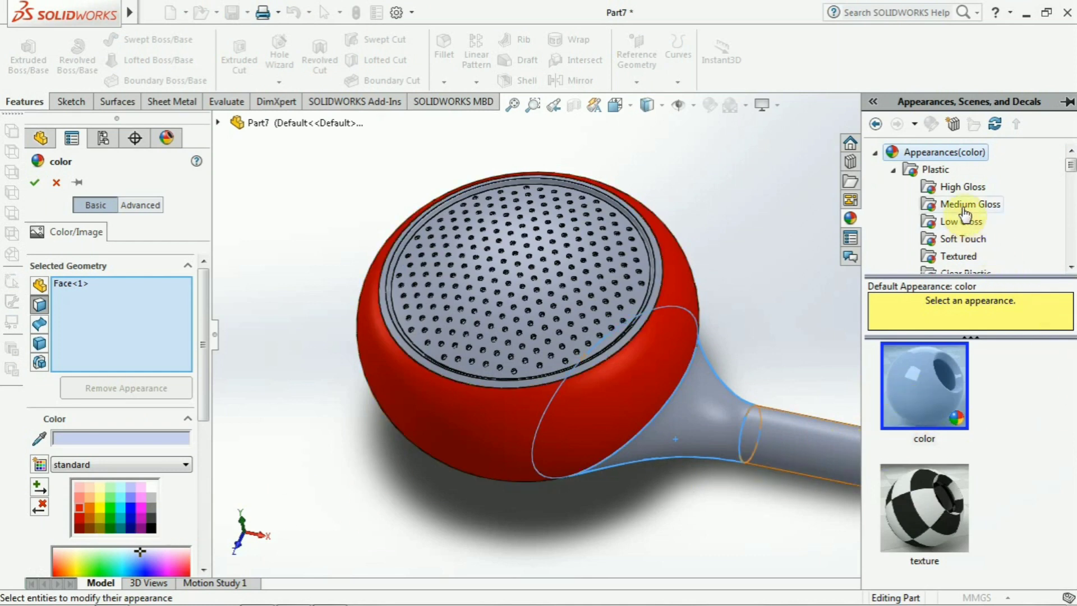
left_click(962, 187)
left_click_drag(1069, 354, 1068, 466)
left_click(928, 484)
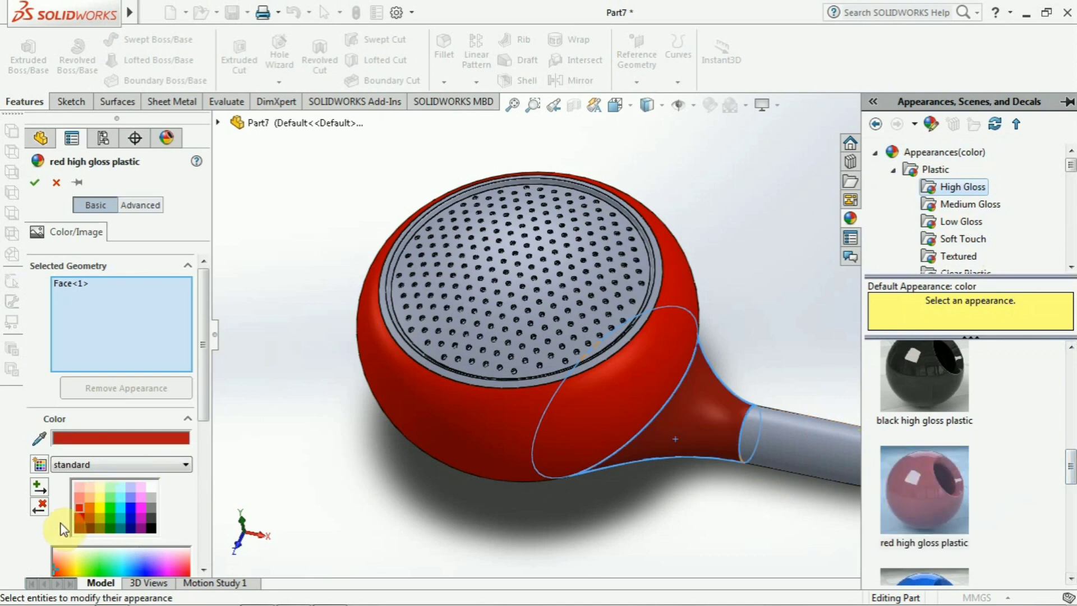
left_click(78, 509)
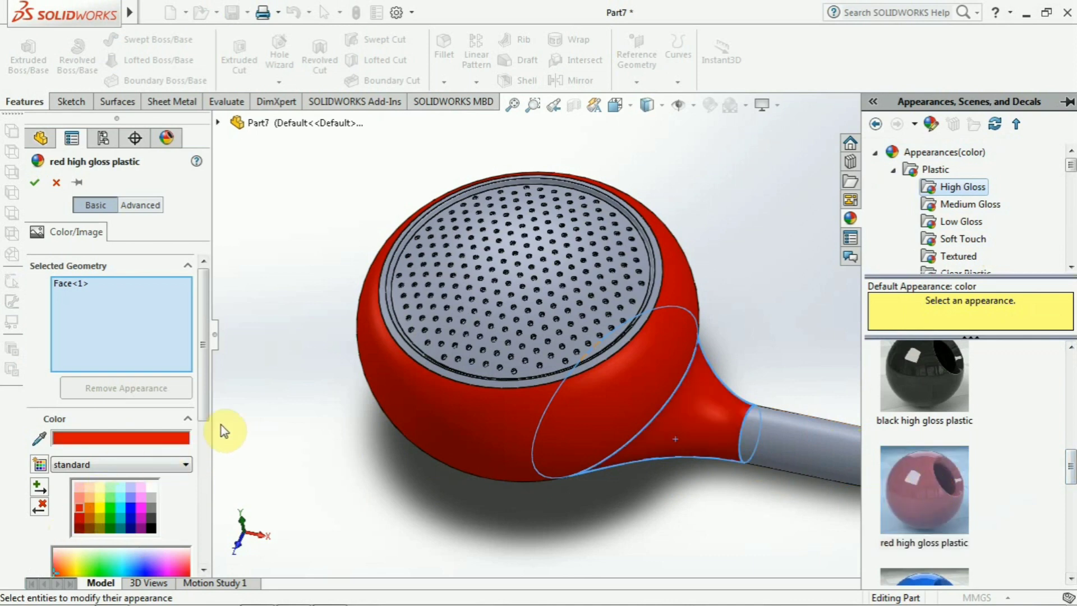
left_click(37, 183)
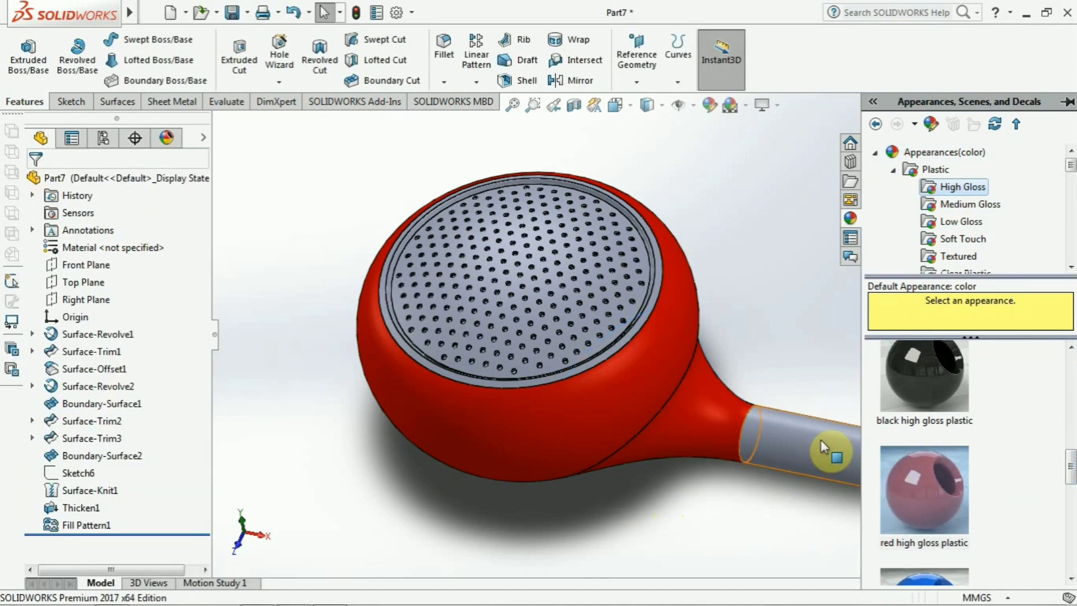
Apply red high gloss plastic to only the cylindrical handle's outer face, colored with the same standard bright red swatch, and accept it.
left_click_drag(891, 472, 829, 446)
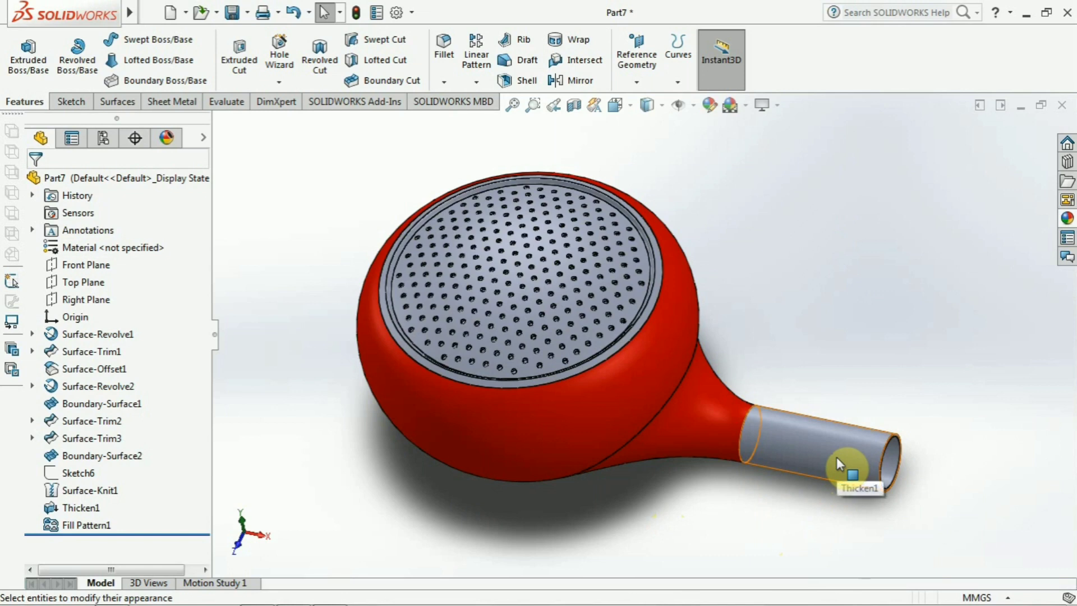
left_click(798, 451)
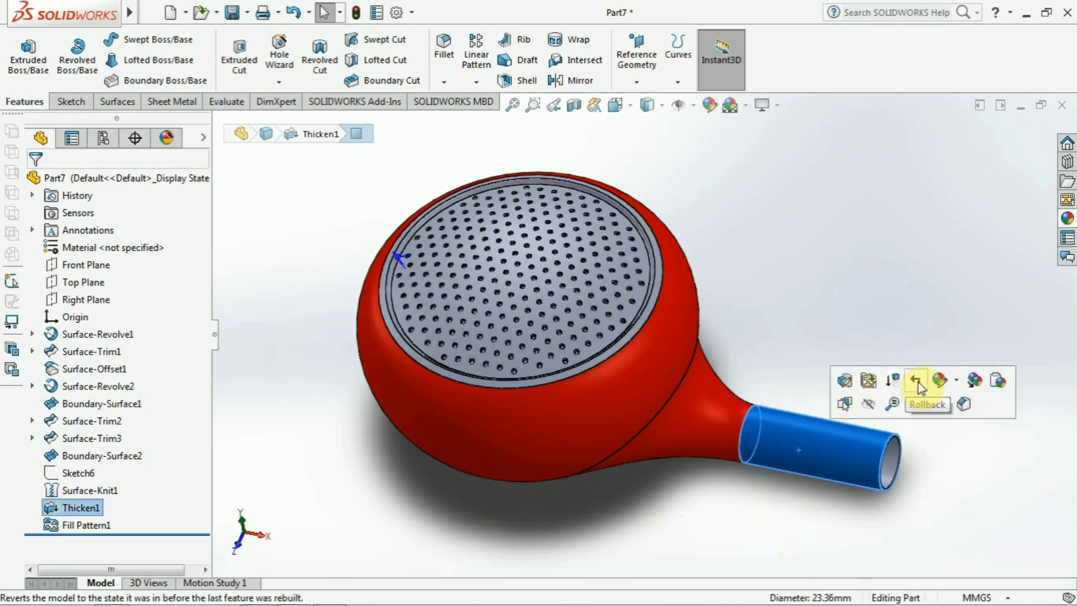
left_click(938, 381)
left_click(964, 435)
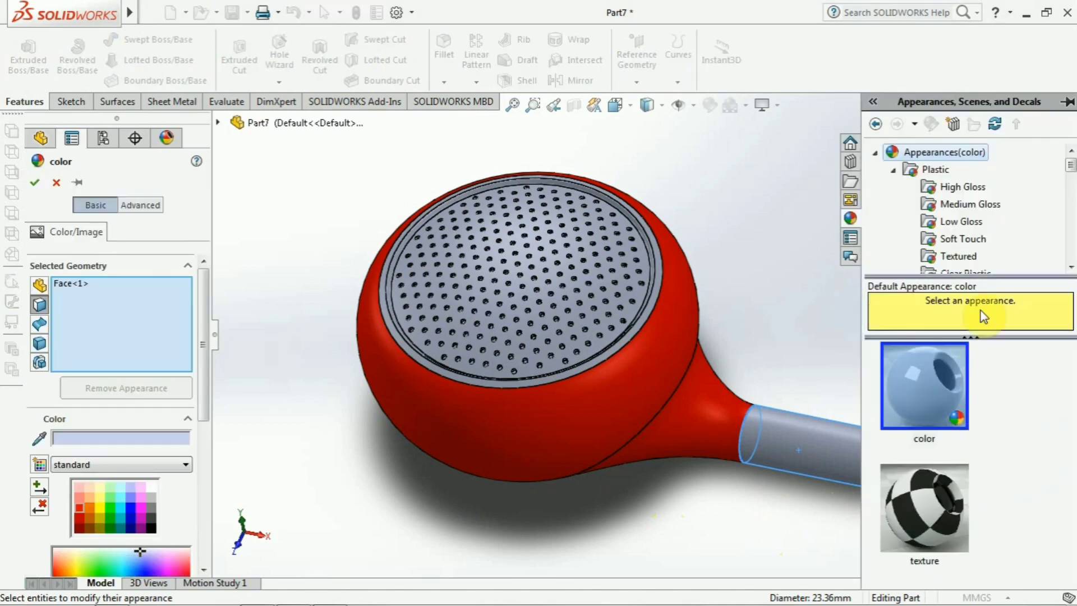
left_click(970, 188)
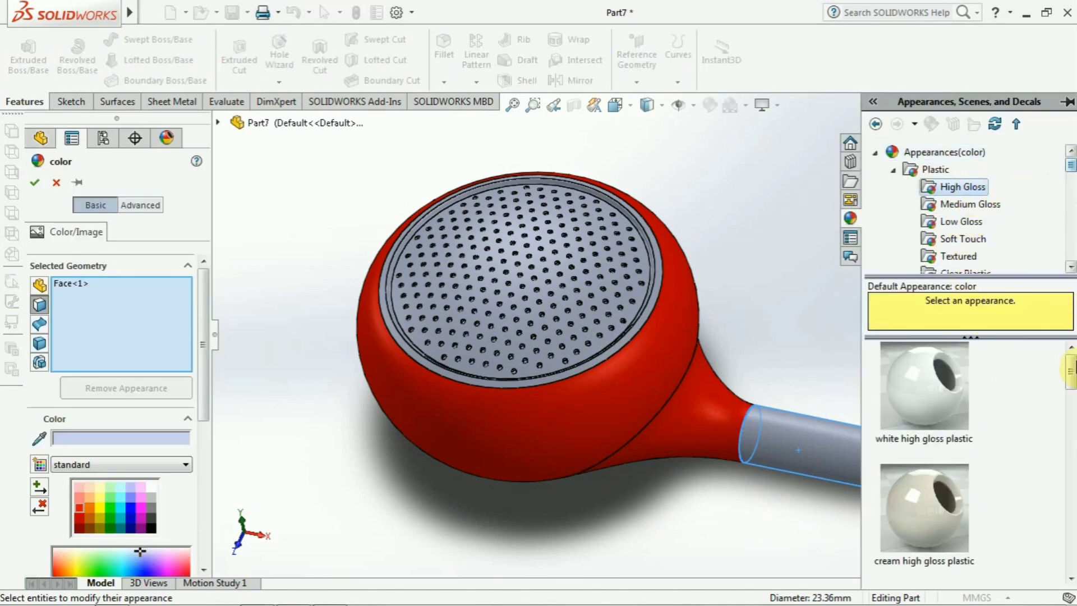
scroll(1070, 387, "down", 5)
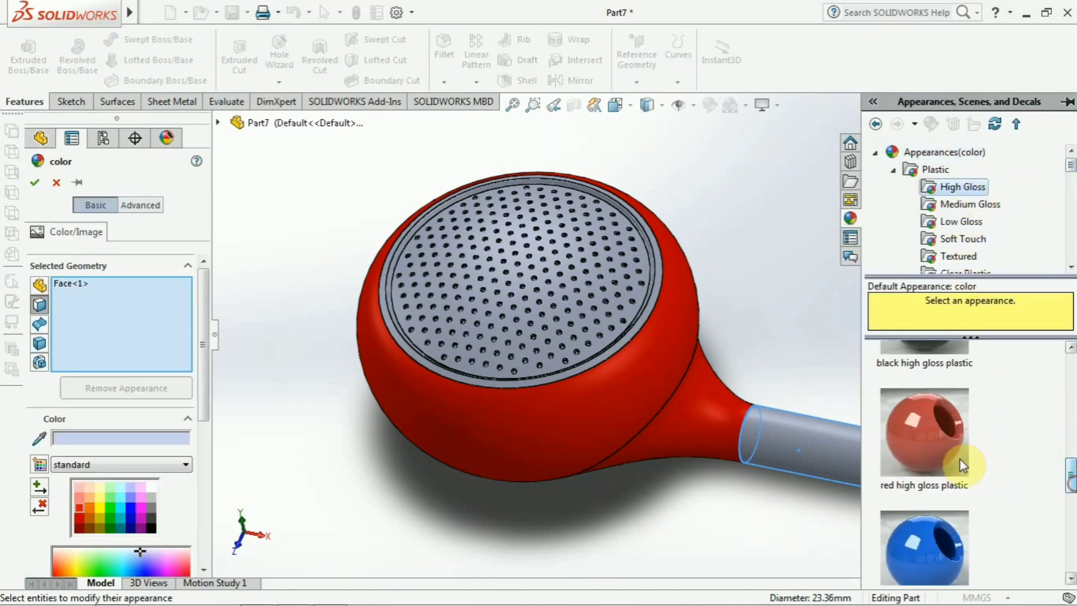
left_click(948, 449)
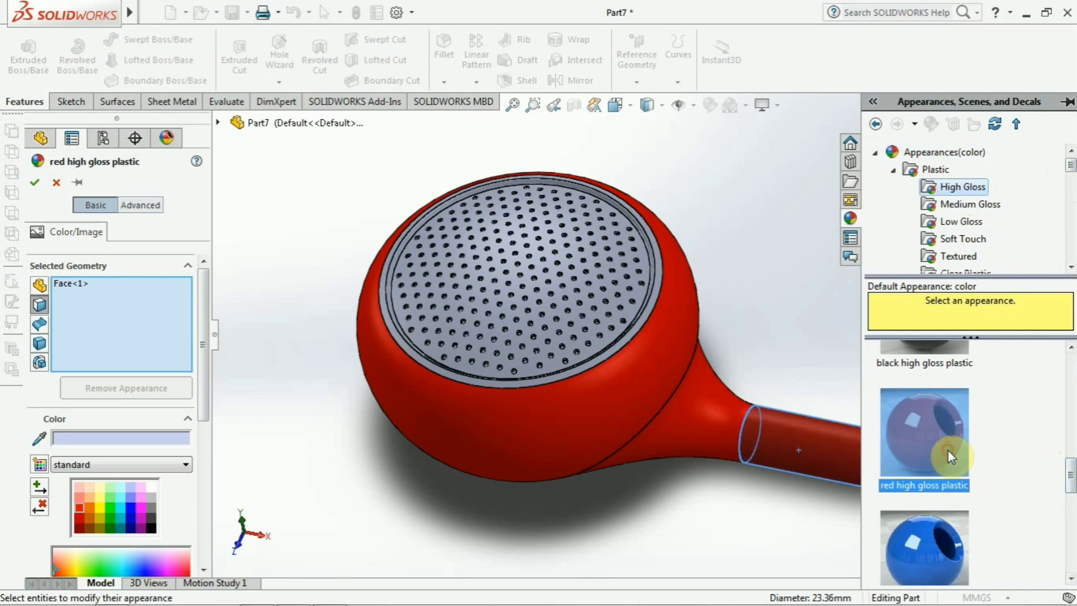
left_click(83, 508)
left_click(79, 506)
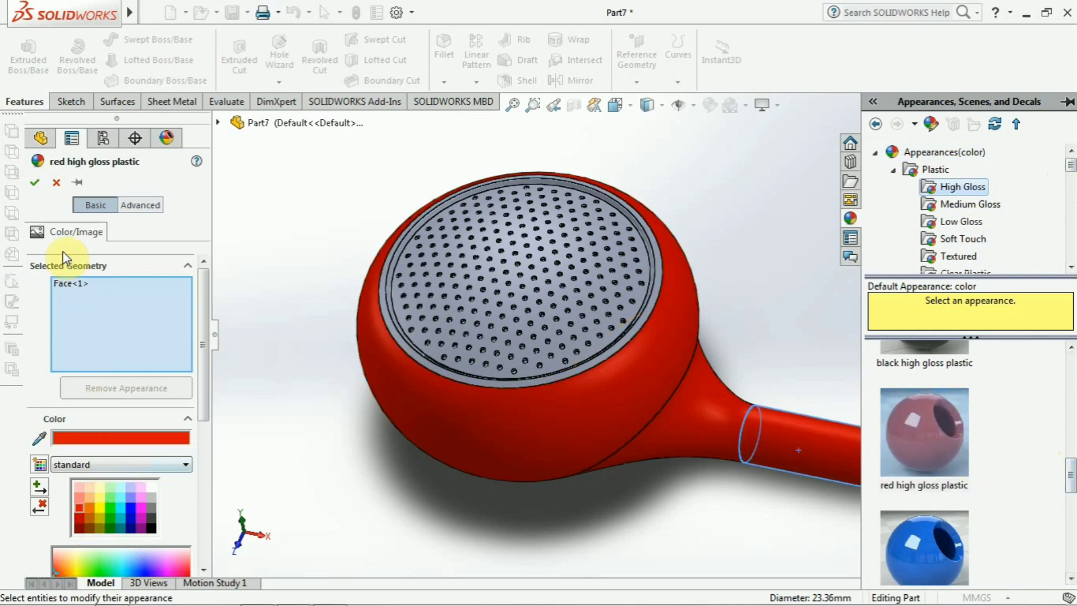
left_click(33, 188)
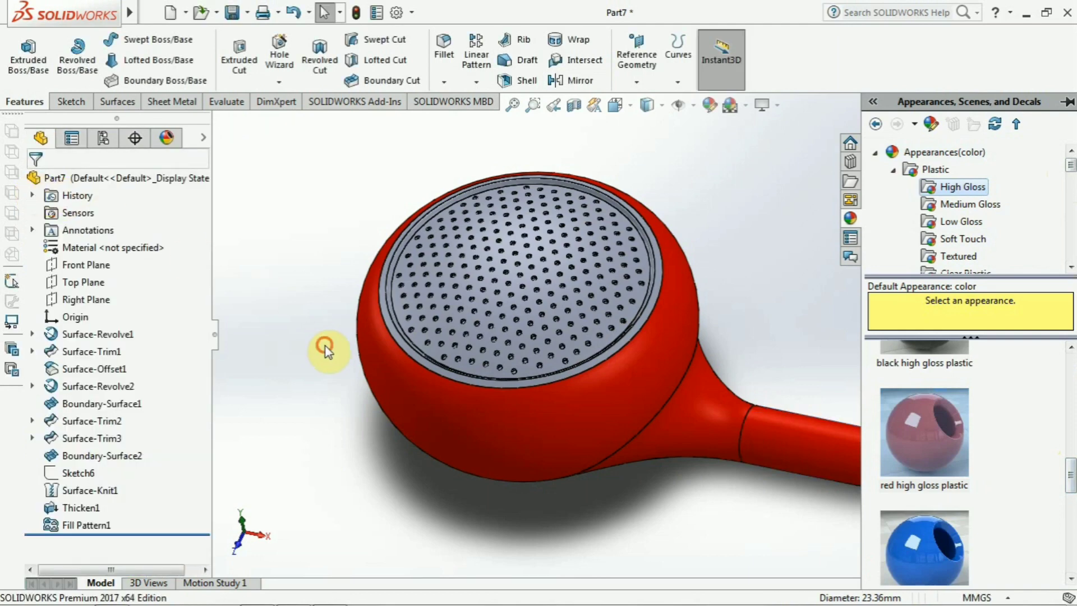
Change the model's display style to Shaded without edges.
left_click(325, 346)
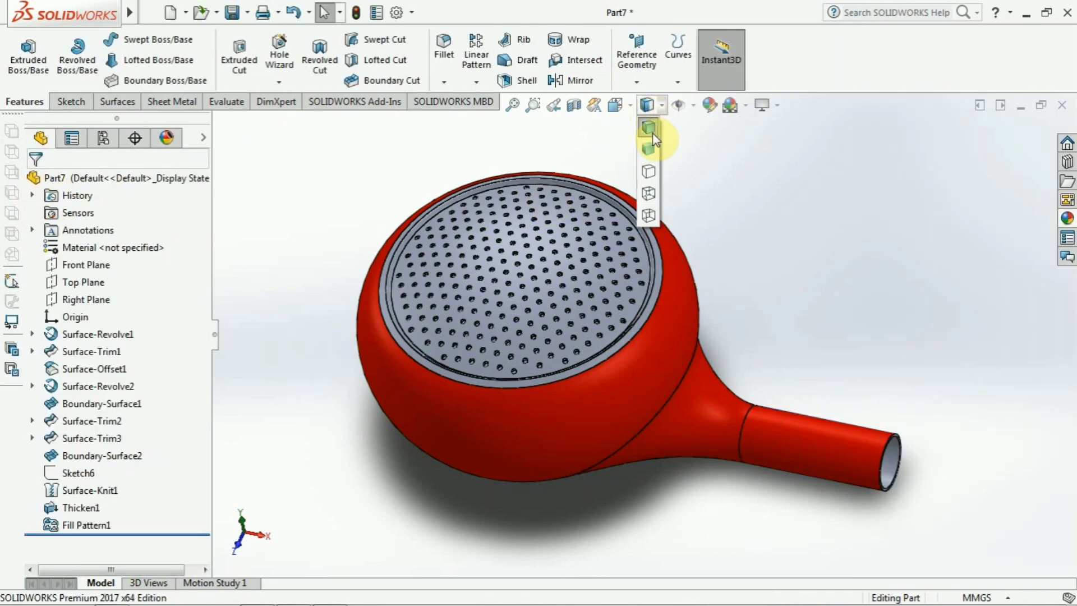
left_click(649, 148)
middle_click_drag(779, 236, 902, 317)
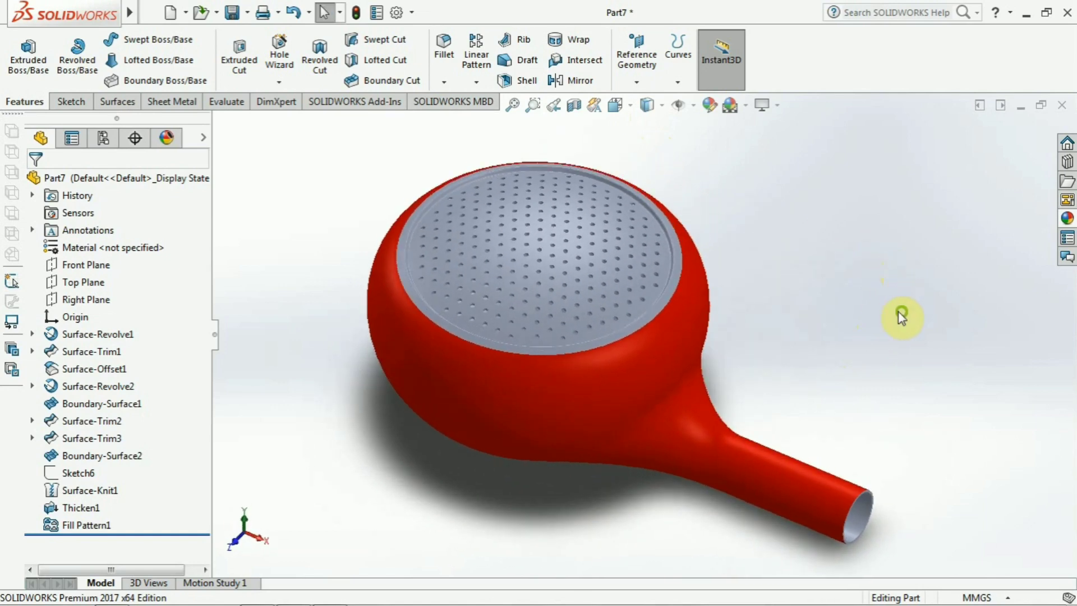
Try the Plain White scene as the background behind the model.
left_click(745, 104)
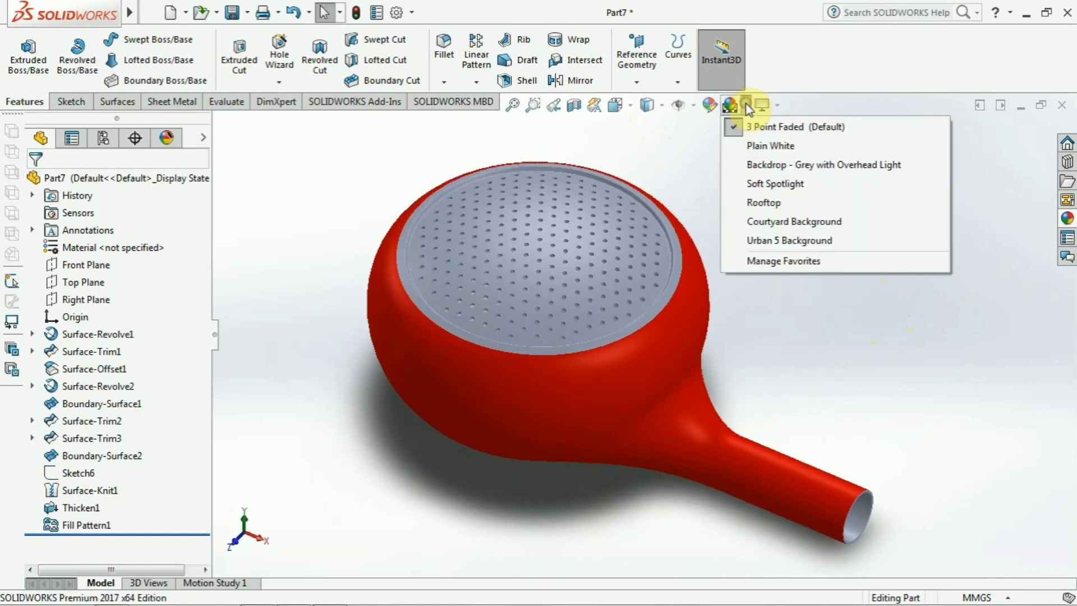
left_click(768, 105)
left_click(745, 105)
left_click(758, 145)
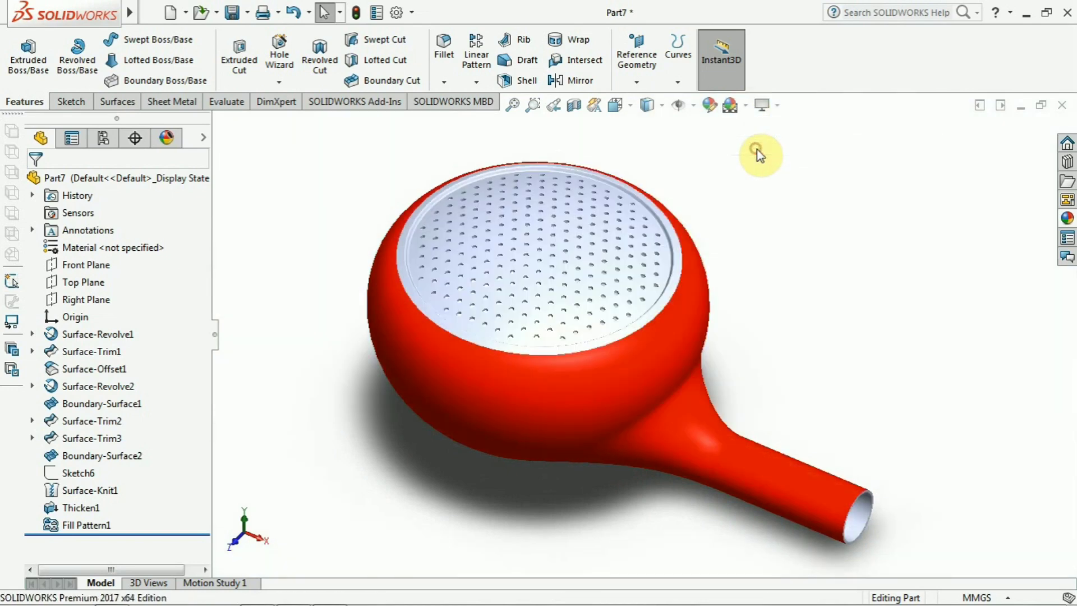
mouse_move(819, 243)
middle_mouse_down()
mouse_move(800, 219)
mouse_move(824, 224)
mouse_move(821, 247)
middle_mouse_up()
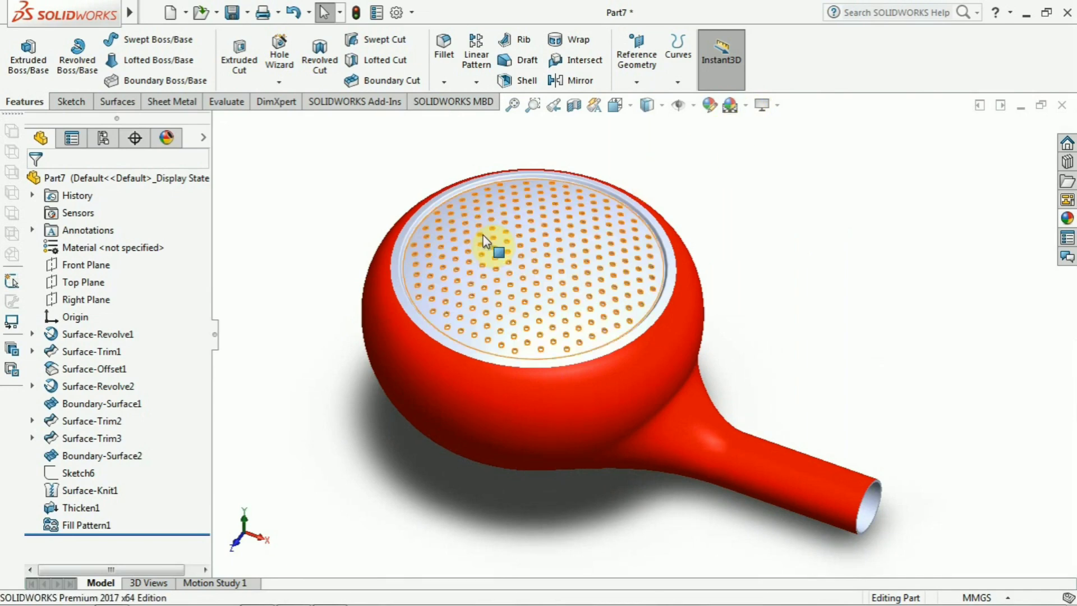
Try white high gloss plastic on the perforated top face only, and accept beige high gloss plastic for it instead.
left_click(428, 268)
right_click(427, 262)
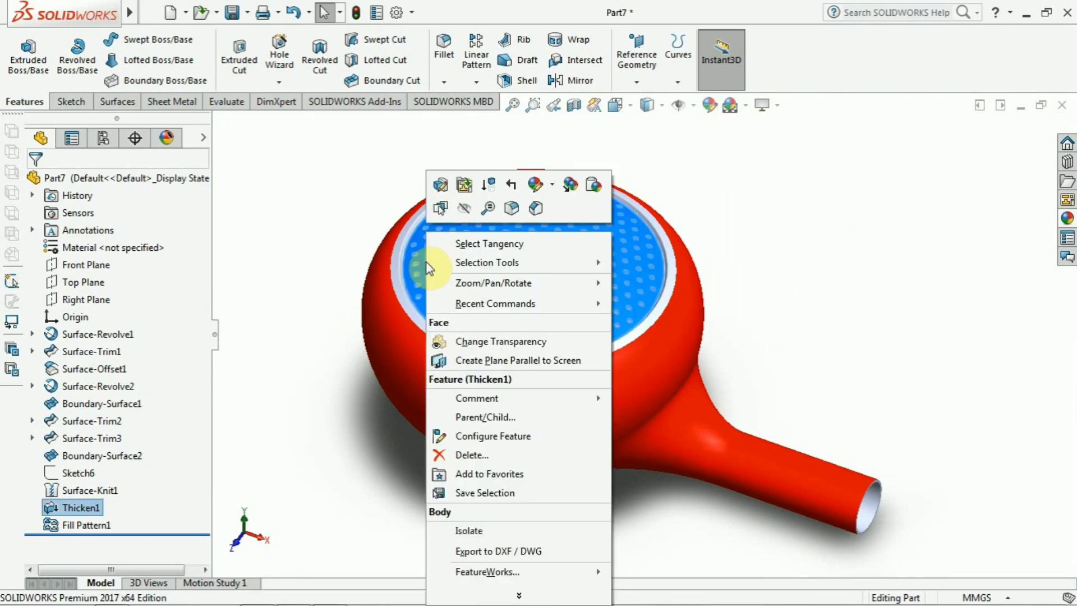
left_click(531, 185)
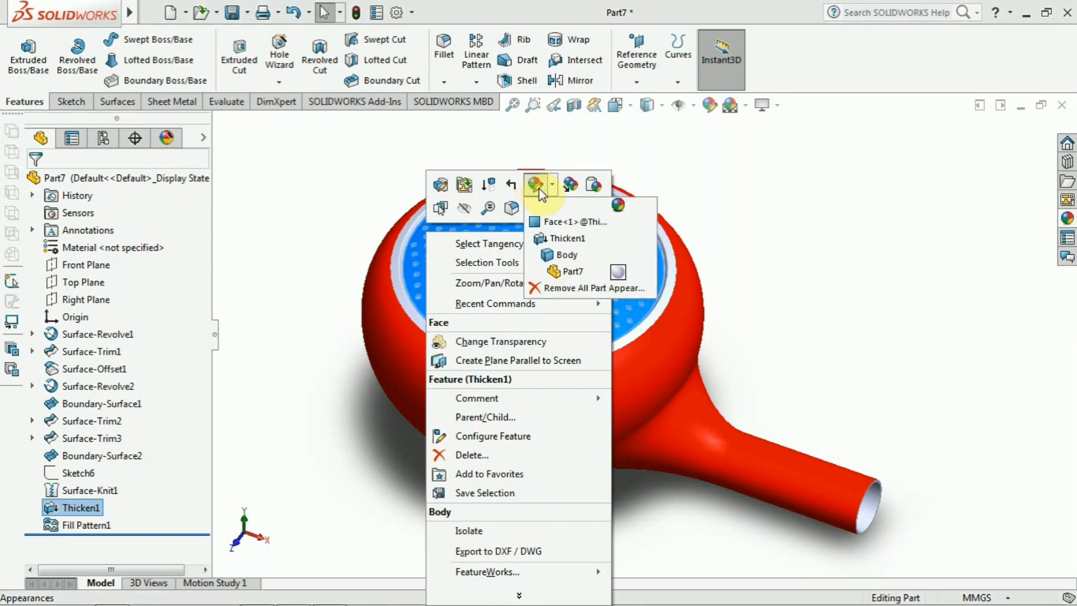
left_click(557, 223)
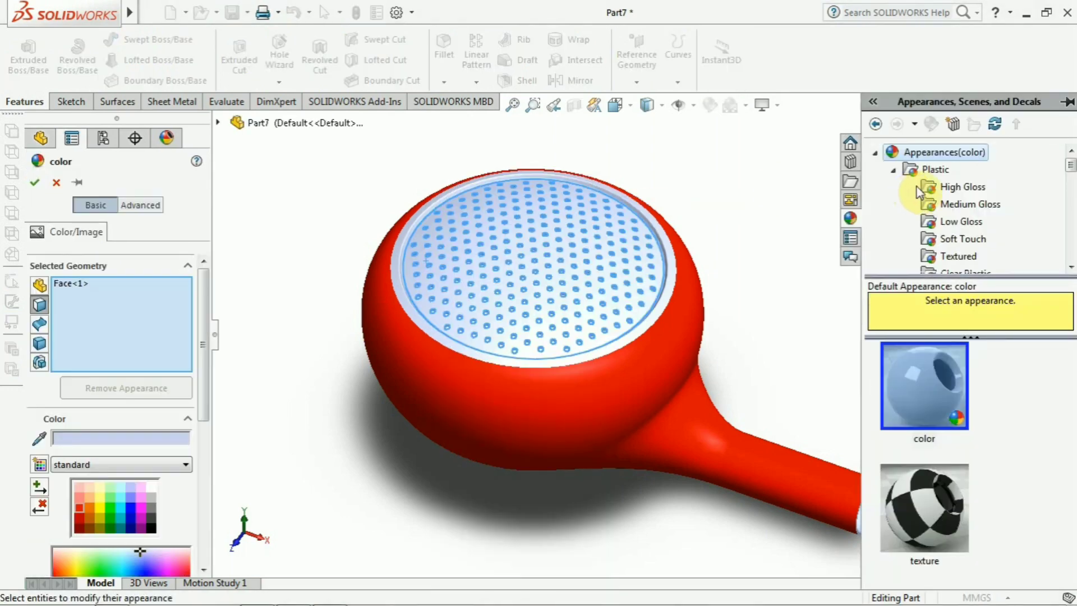
left_click(952, 188)
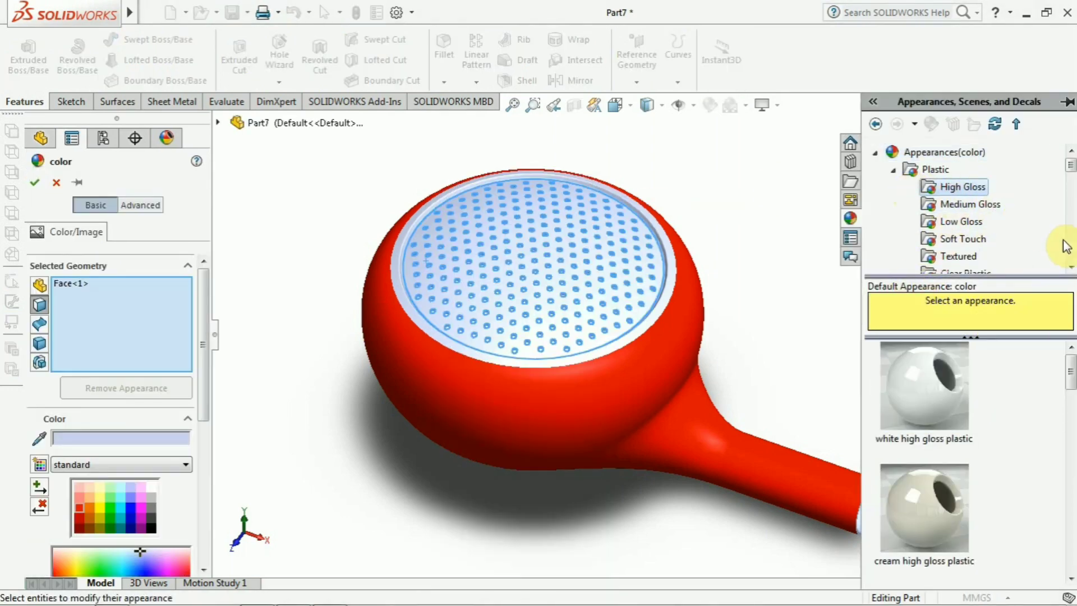
left_click(935, 389)
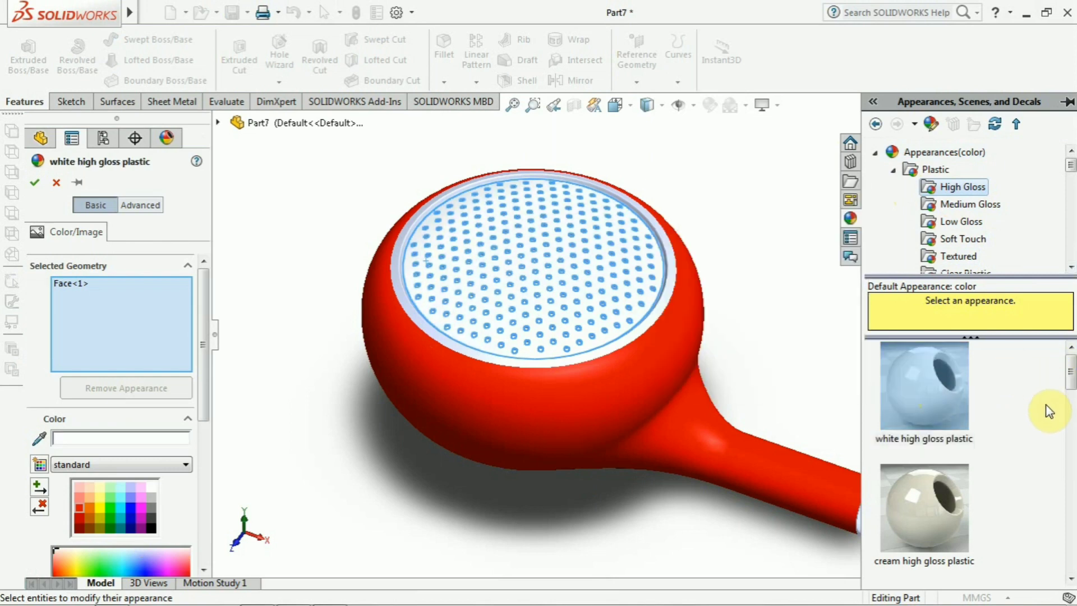
left_click_drag(1071, 386, 1073, 421)
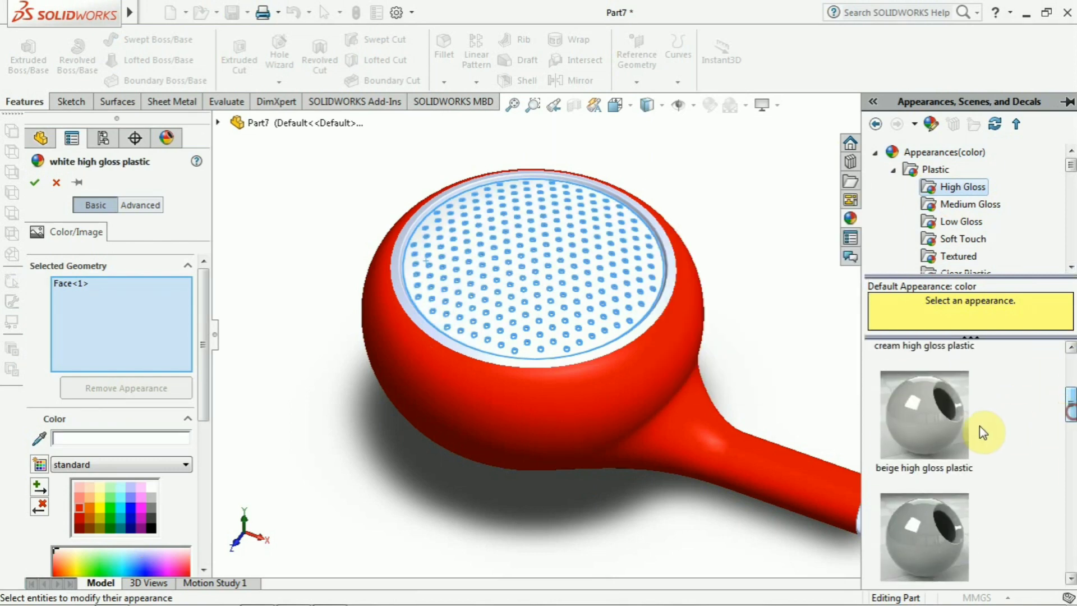
left_click(943, 415)
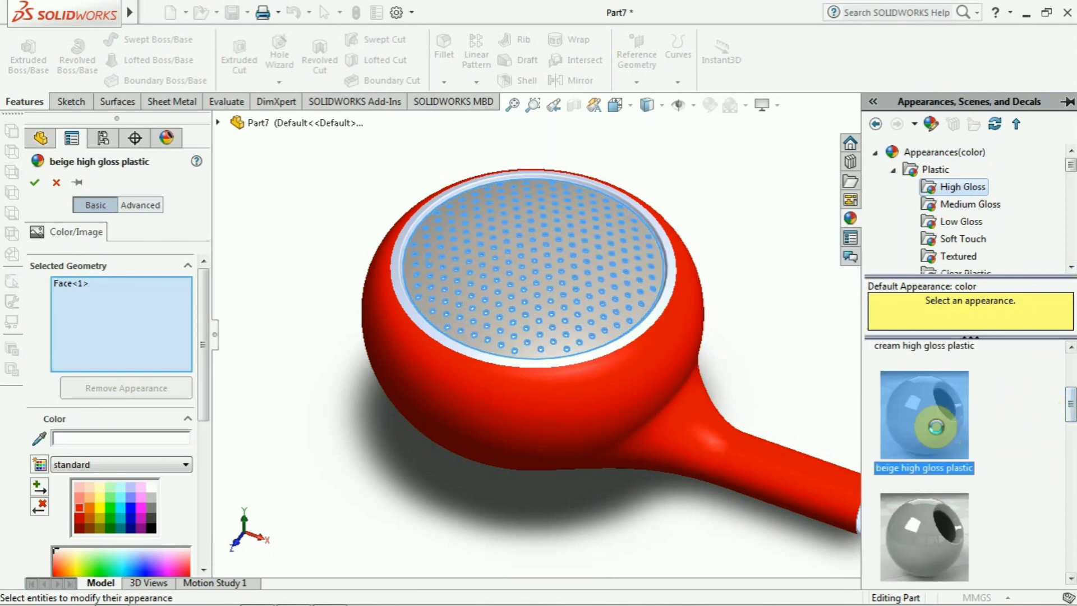
left_click(34, 182)
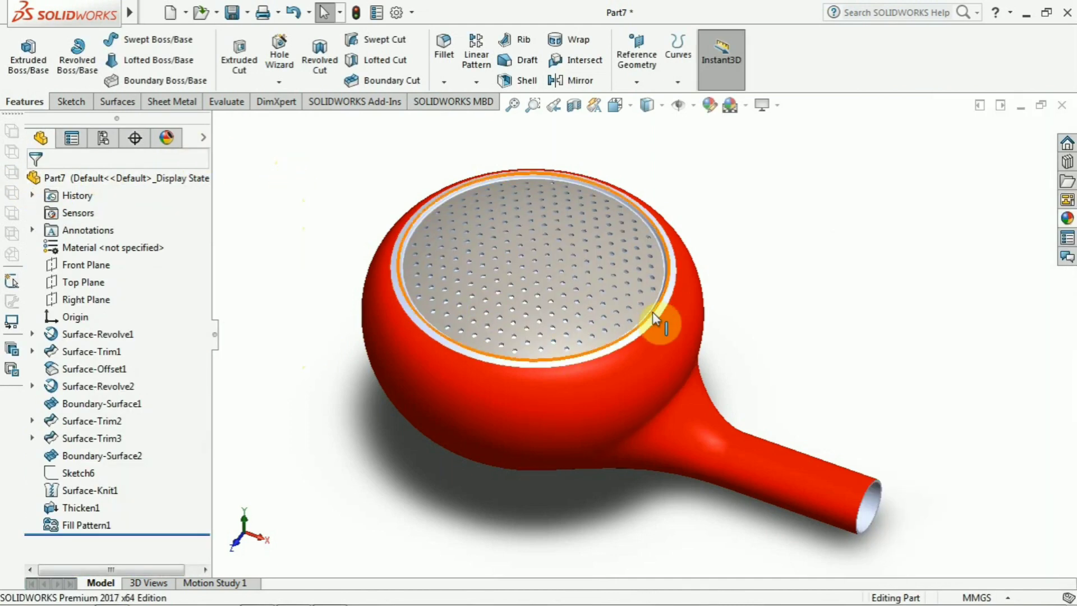
Change the background scene back to the default 3 Point Faded.
scroll(651, 312, "up", 2)
middle_click_drag(759, 279, 787, 213)
left_click(756, 106)
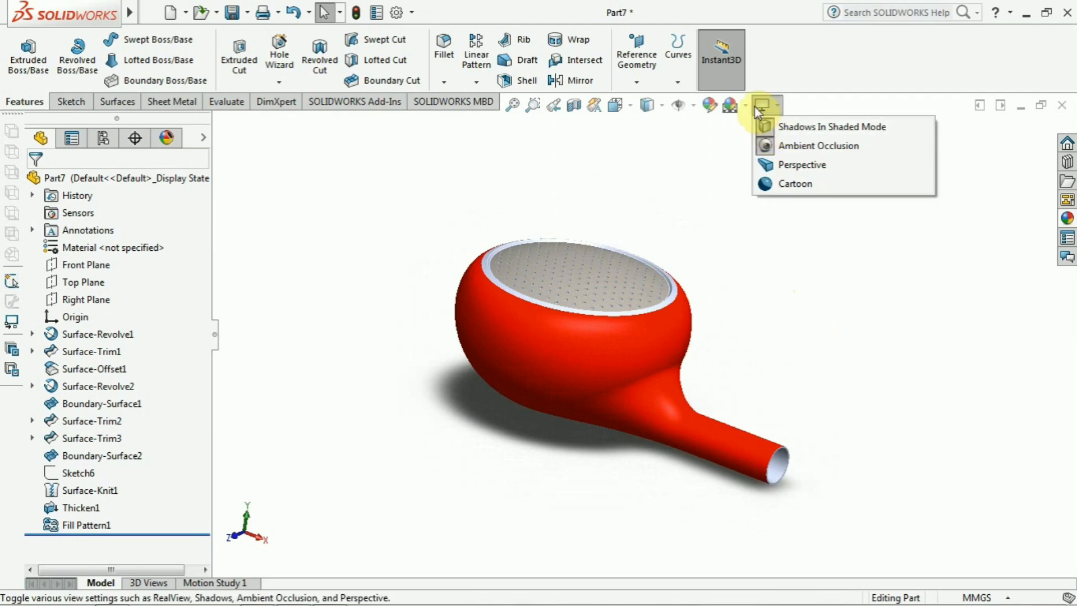
left_click(745, 106)
left_click(751, 127)
Inspect the colored part from several angles and turn on Perspective for the view.
middle_click_drag(841, 259, 887, 444)
middle_click_drag(851, 320, 858, 490)
scroll(823, 460, "down", 1)
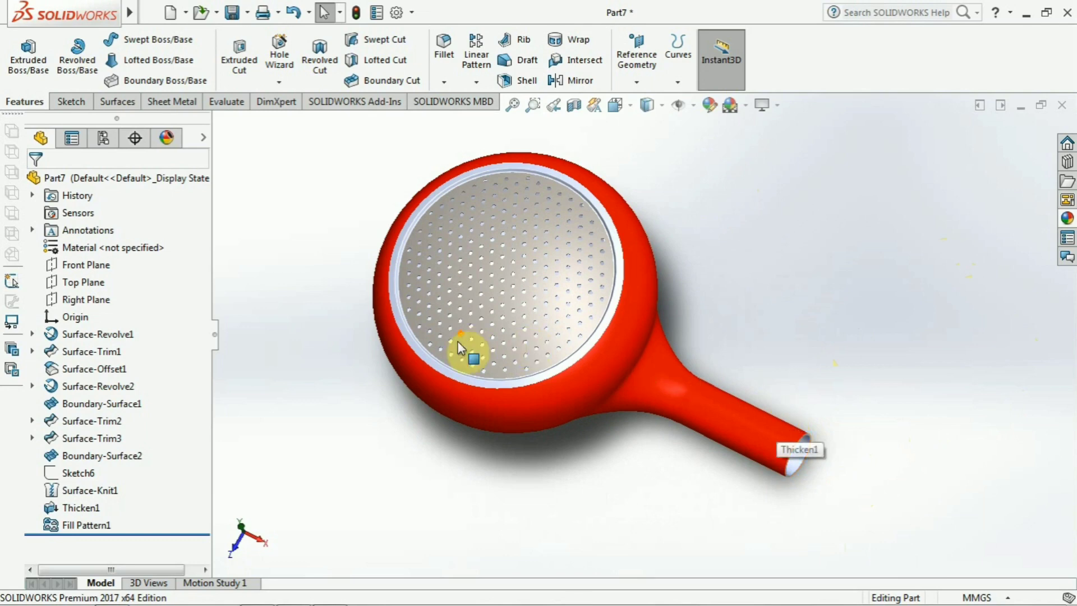
middle_click_drag(457, 348, 493, 159)
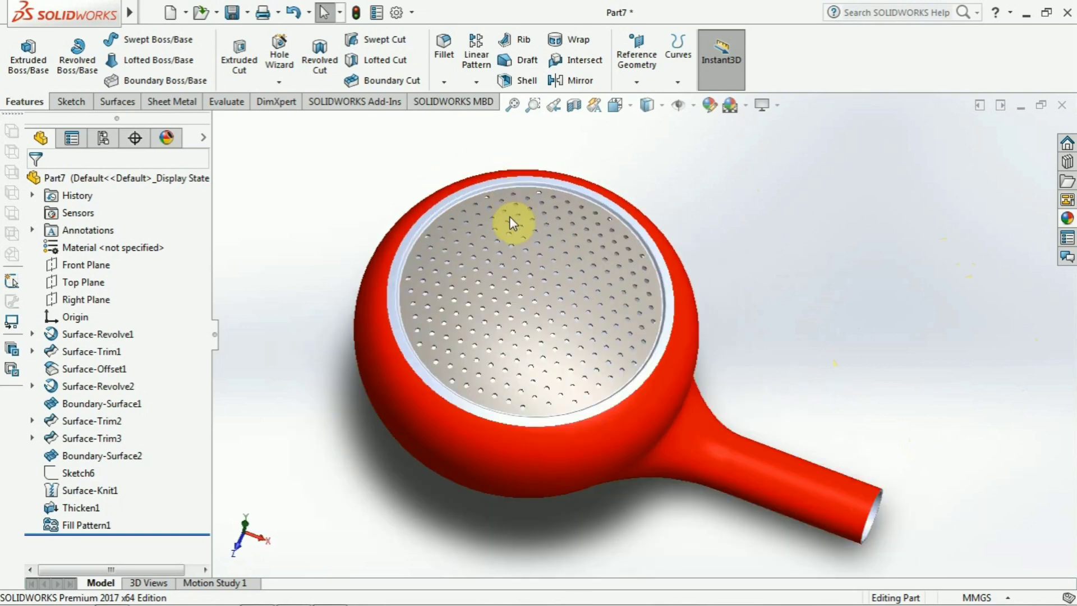
middle_click_drag(613, 365, 625, 319)
middle_click_drag(858, 425, 838, 579)
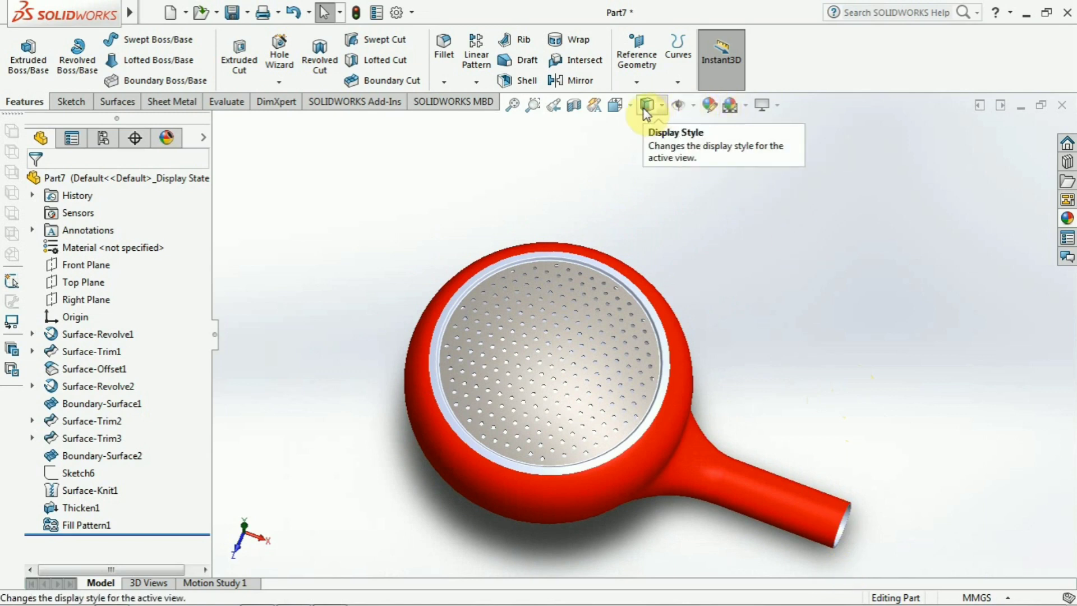
left_click(663, 106)
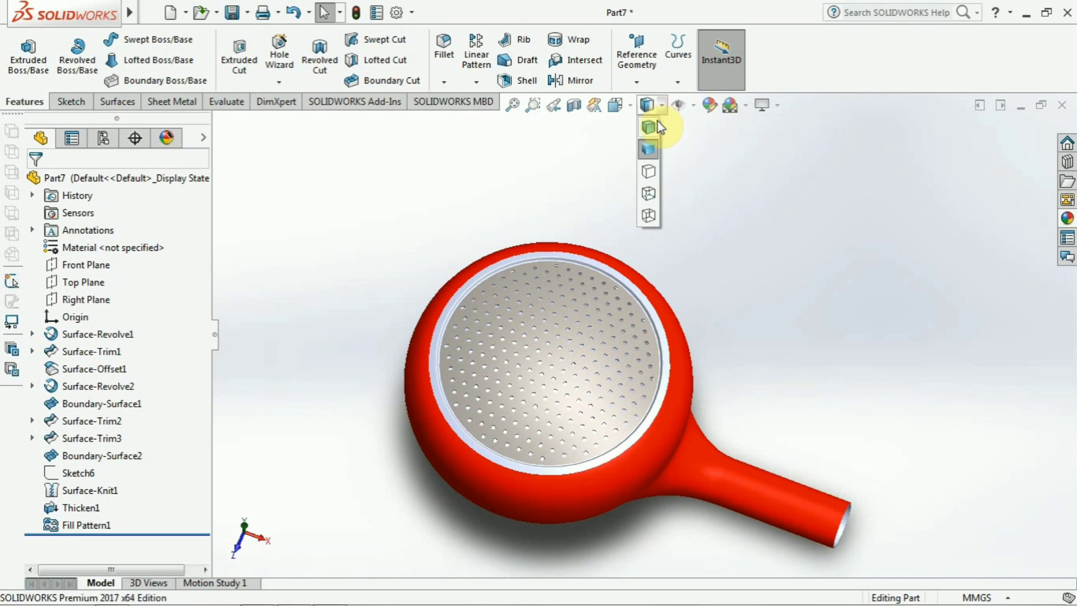
left_click(769, 106)
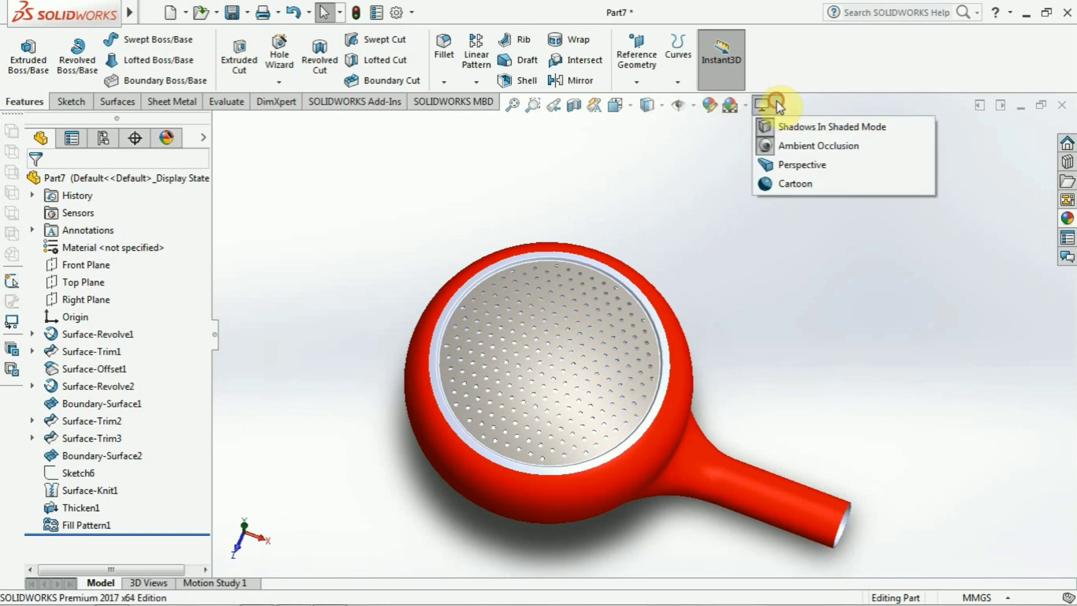
left_click(792, 166)
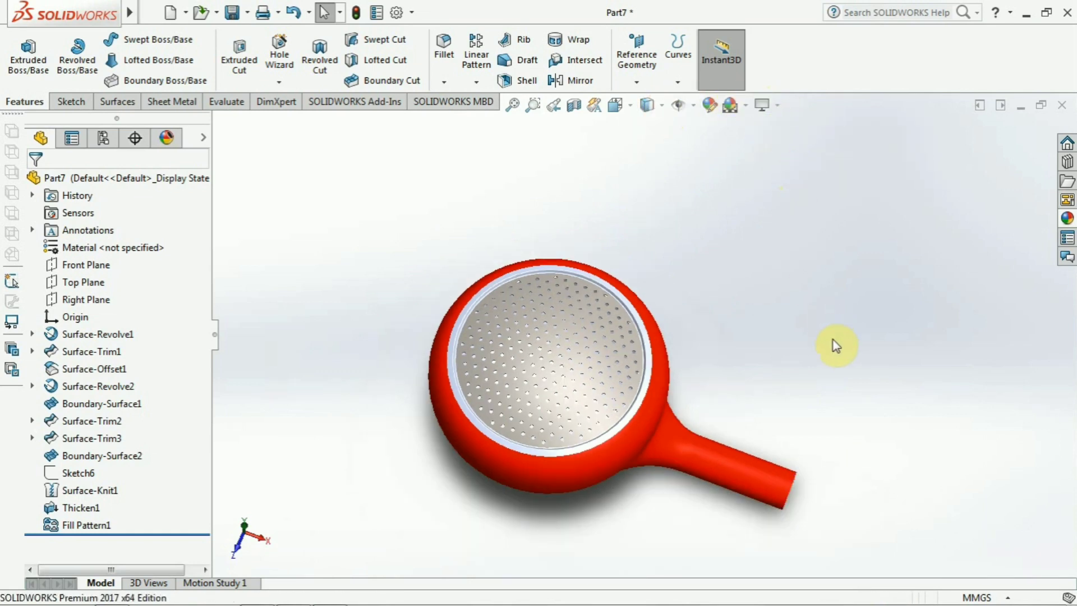